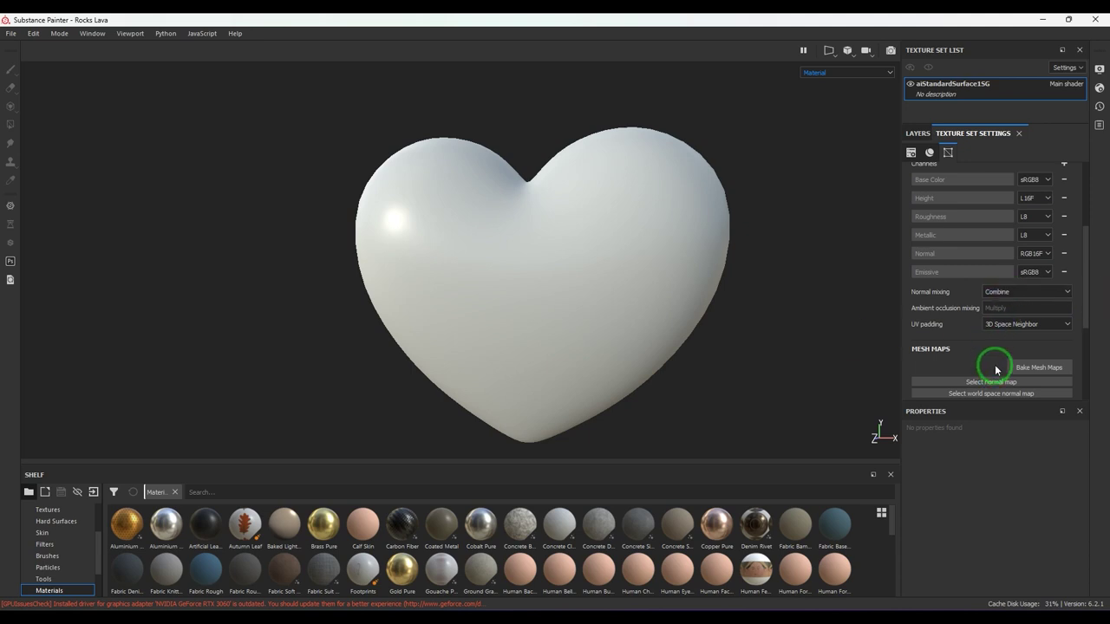
Step: Delete the Metallic and Normal channels from the texture set, then re-add Normal
scroll(980, 325, up, 2)
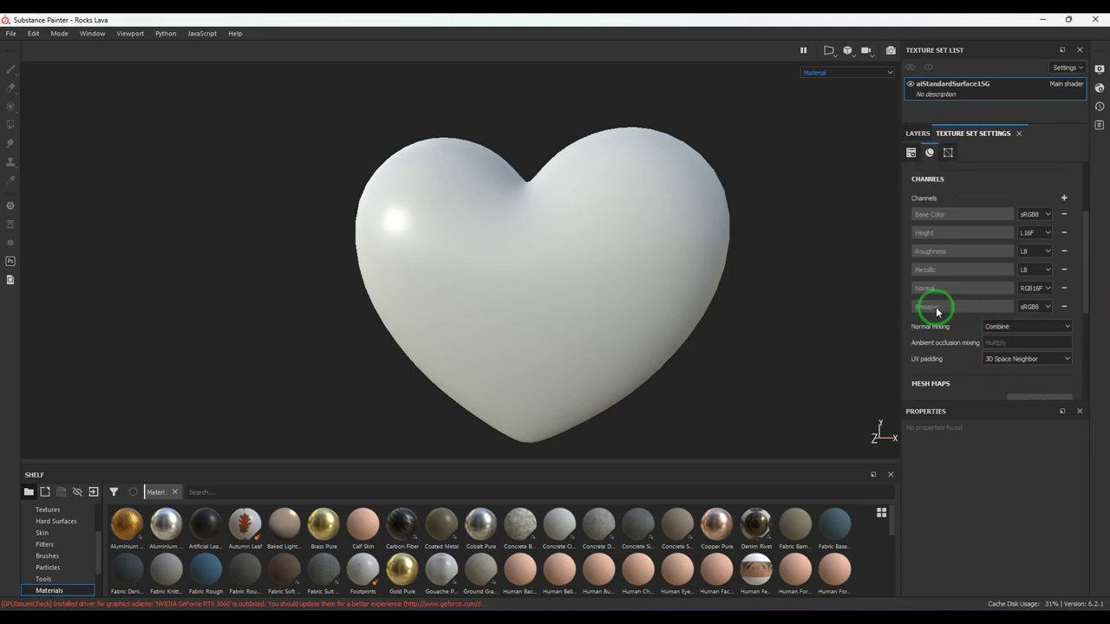
click(1063, 199)
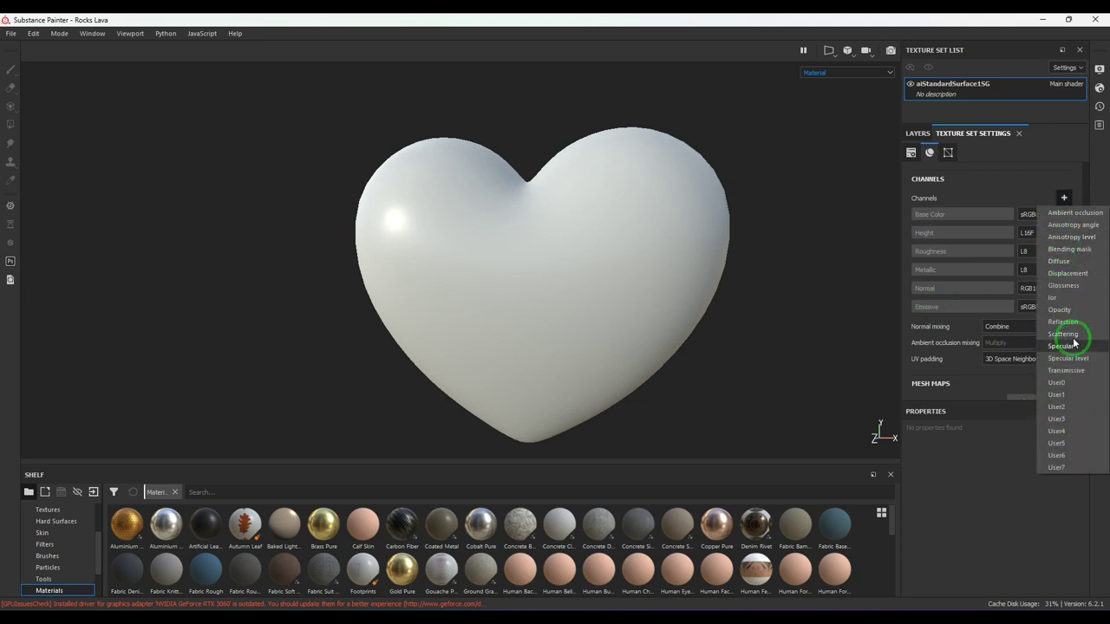
click(1003, 195)
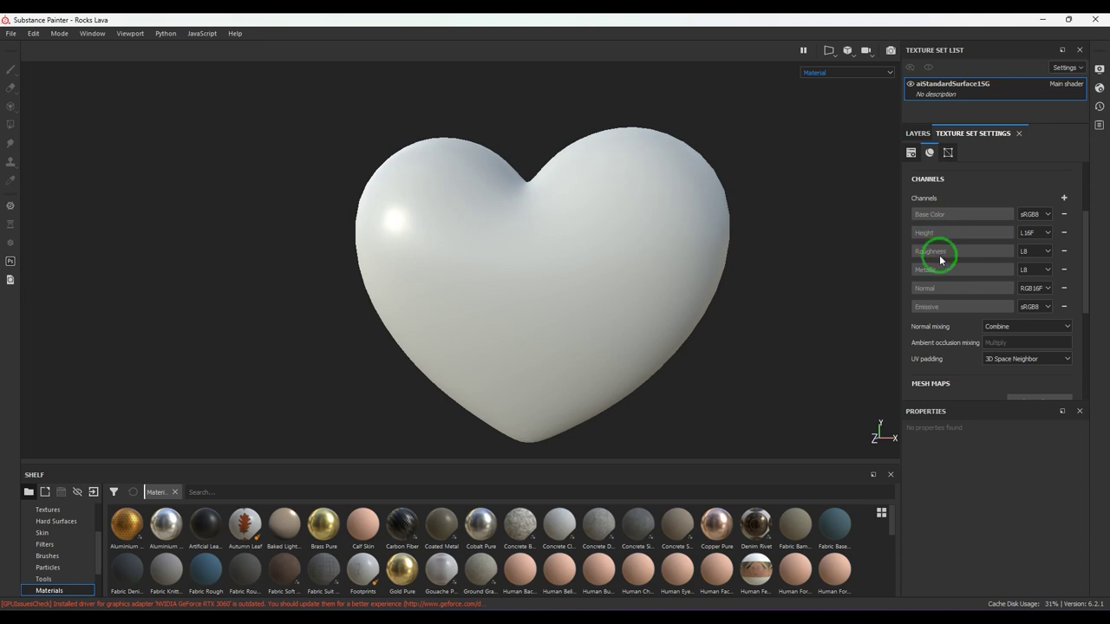
click(1064, 271)
click(1064, 273)
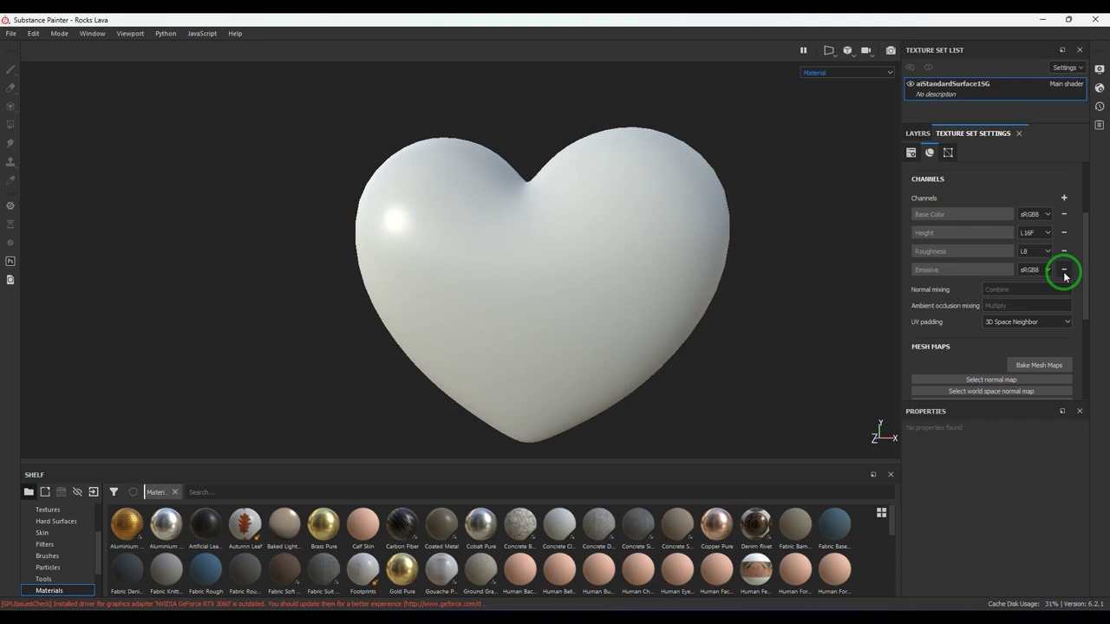
scroll(1066, 274, up, 2)
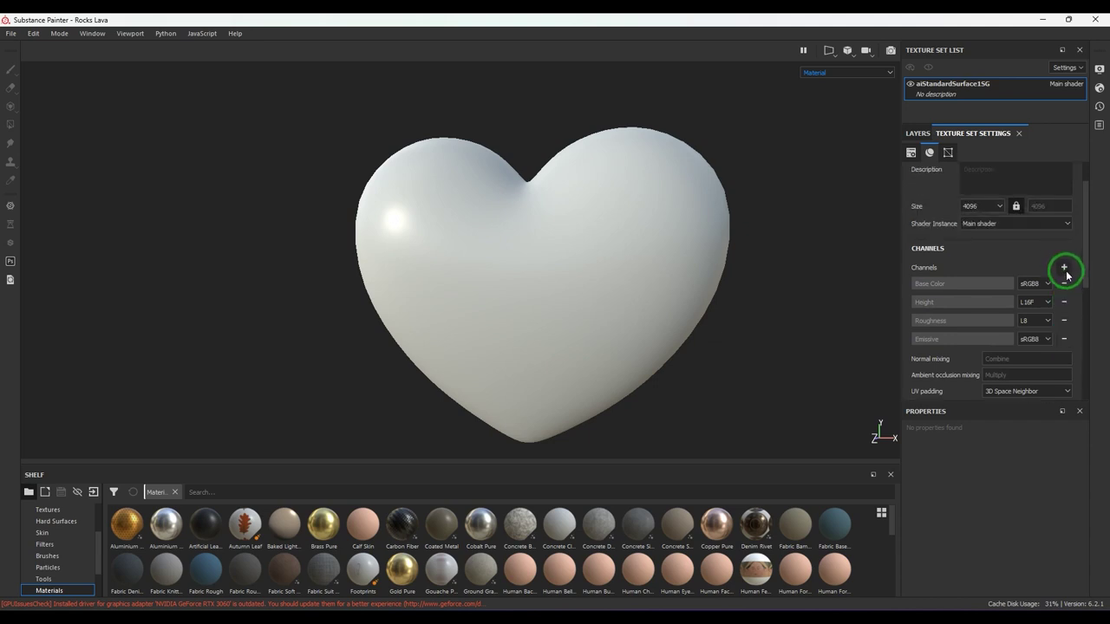
click(1064, 268)
click(1081, 395)
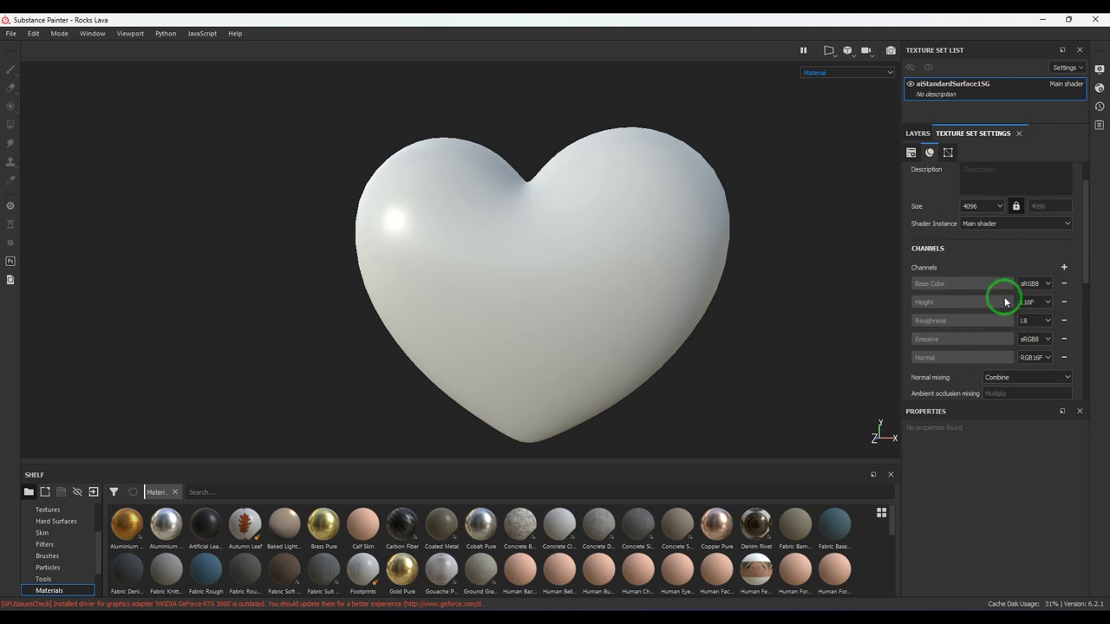
Step: Add a fill layer and turn off its color, roughness, normal and emissive channels
click(918, 133)
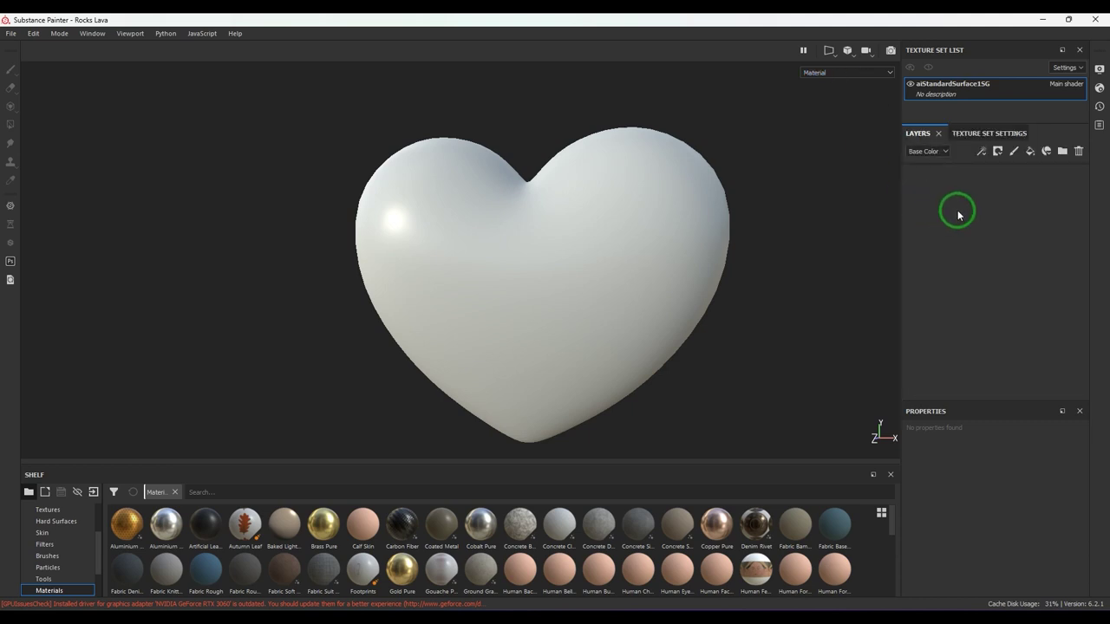
click(1031, 158)
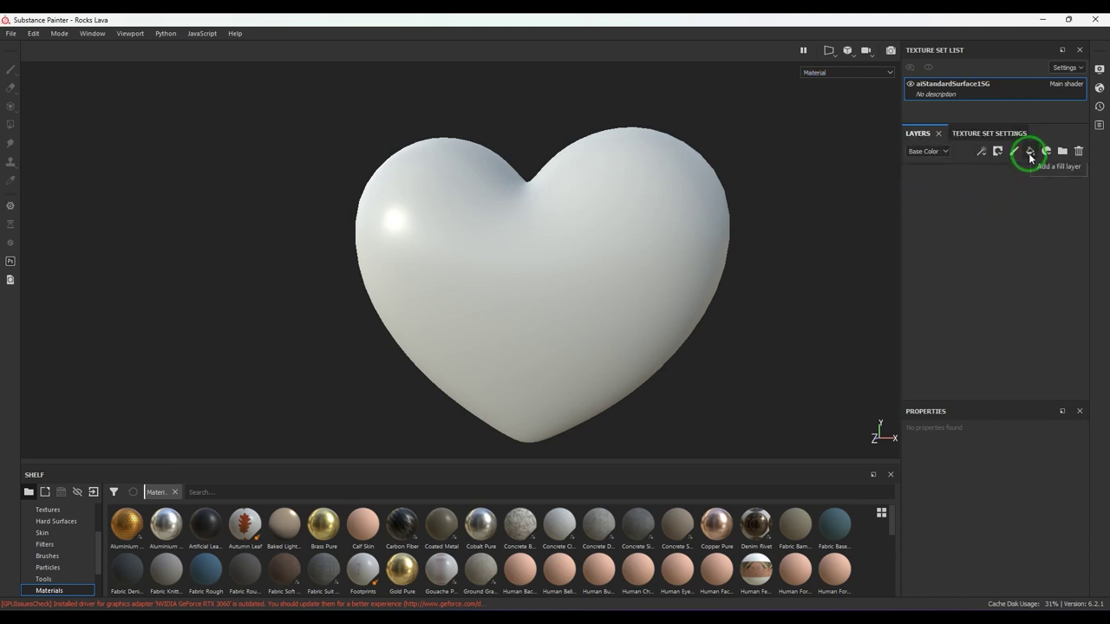
click(937, 215)
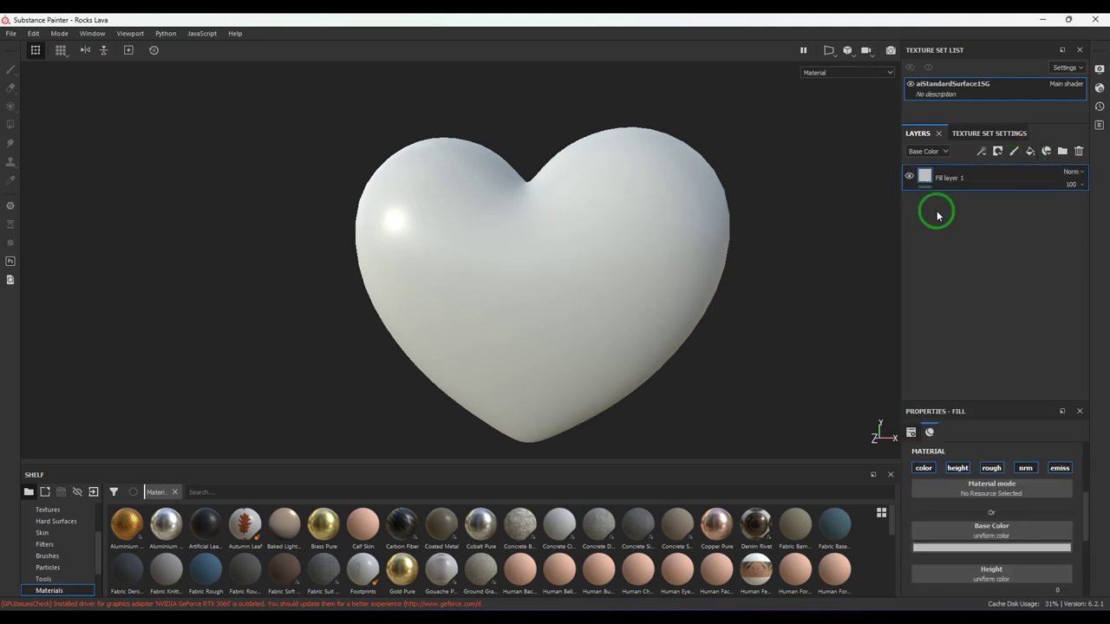
click(924, 467)
click(991, 469)
click(1026, 468)
click(1060, 468)
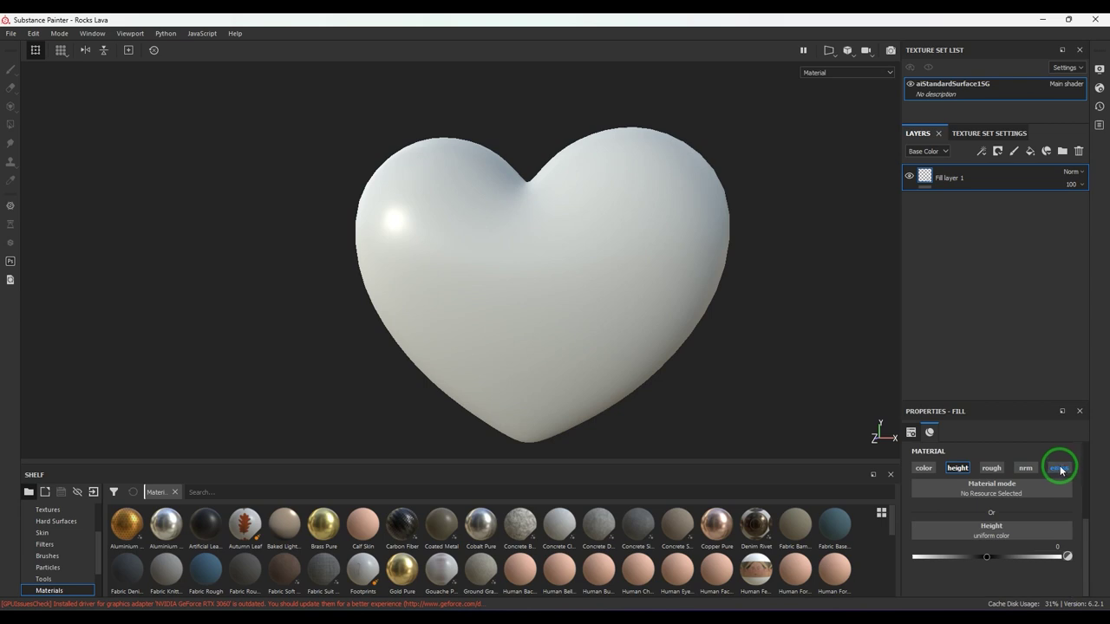
Step: Add a fill effect to Fill layer 1 with only height enabled
click(981, 151)
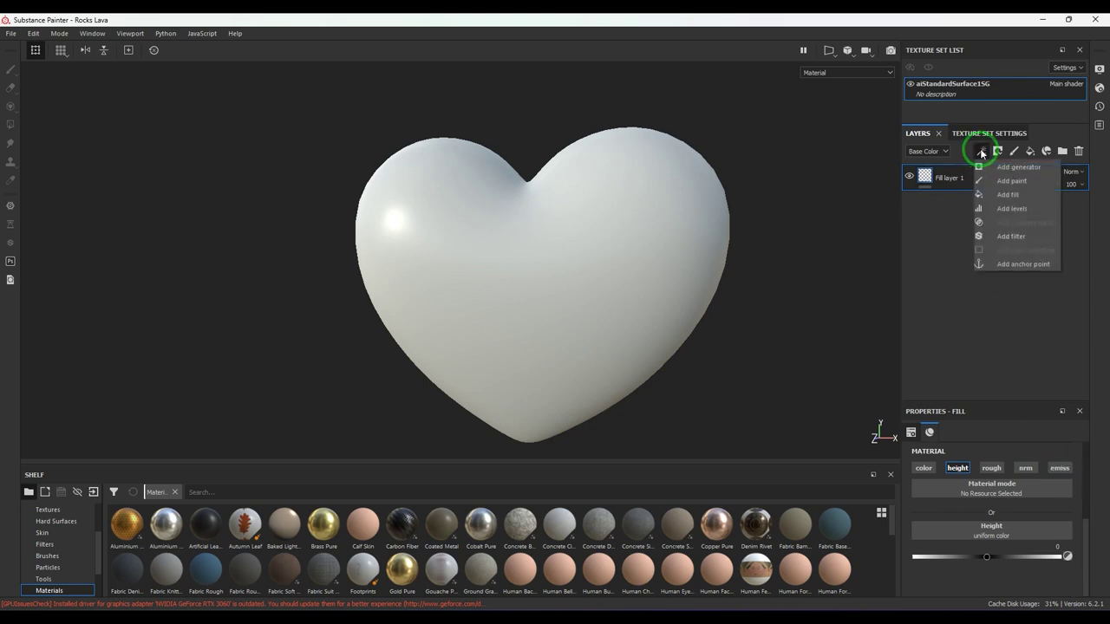
click(1010, 195)
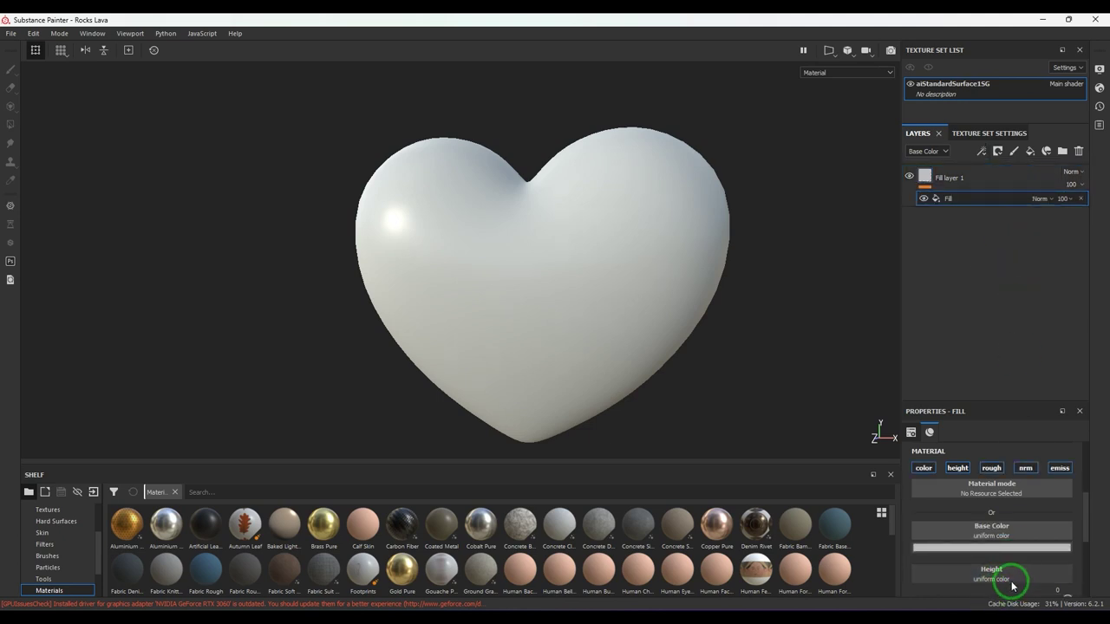
scroll(1012, 587, down, 3)
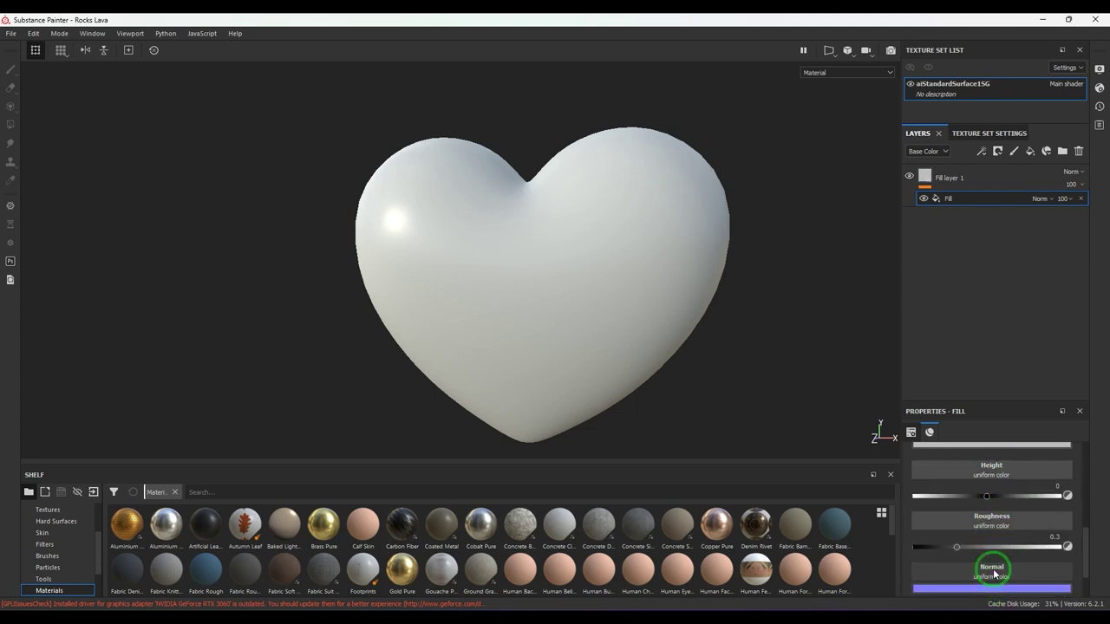
scroll(994, 572, up, 5)
click(924, 537)
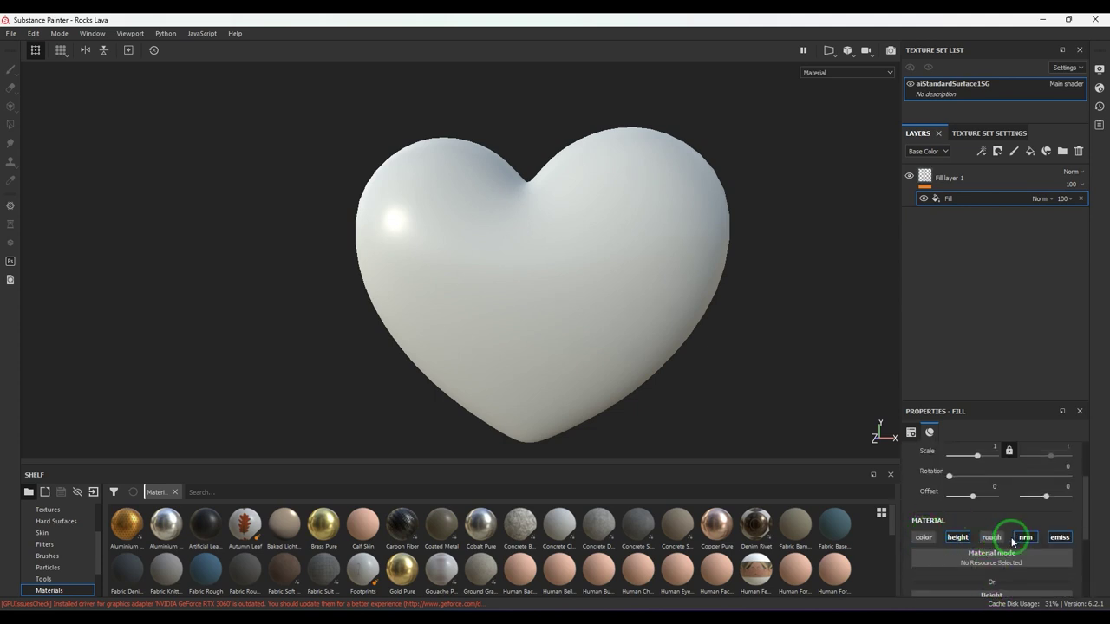
click(954, 544)
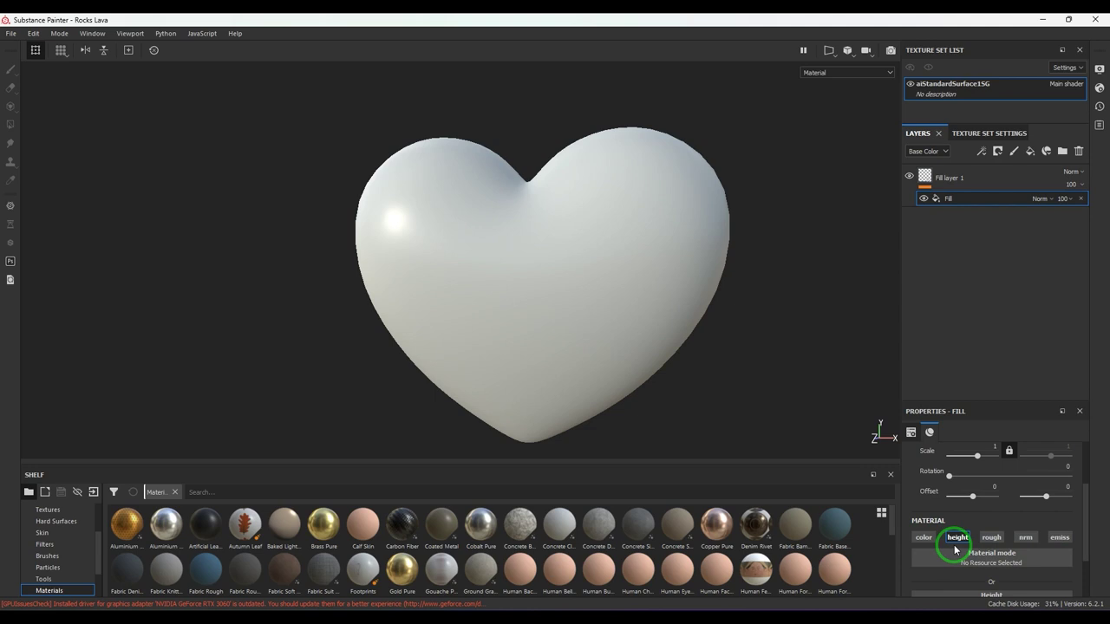
Step: Switch the layer stack view to Height and bring up procedural textures for the height input
click(928, 151)
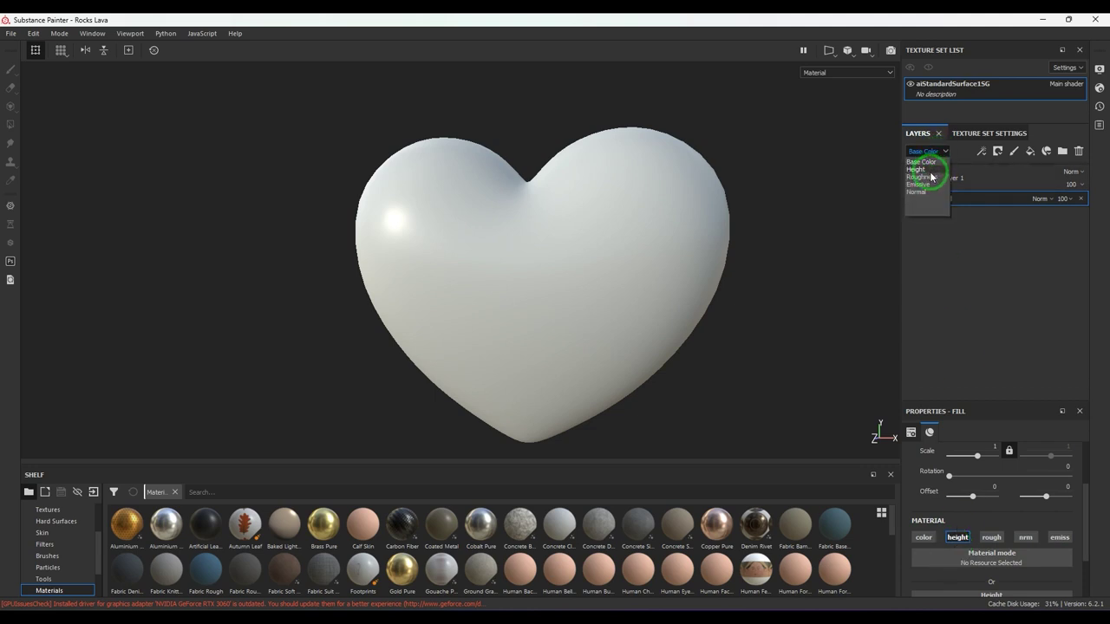
click(921, 170)
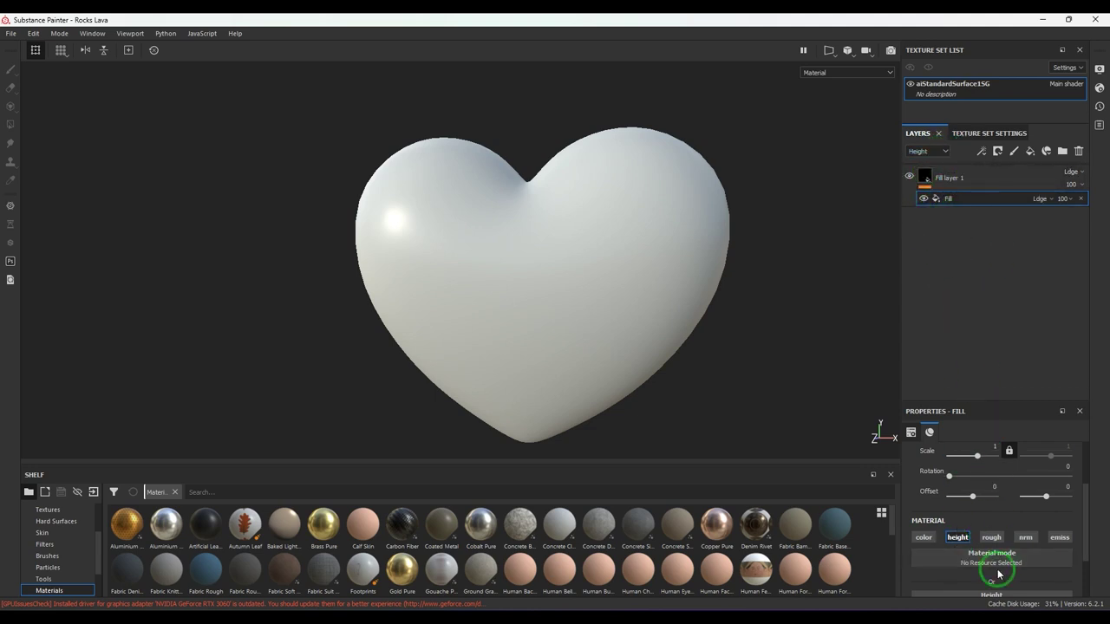
scroll(1005, 569, down, 2)
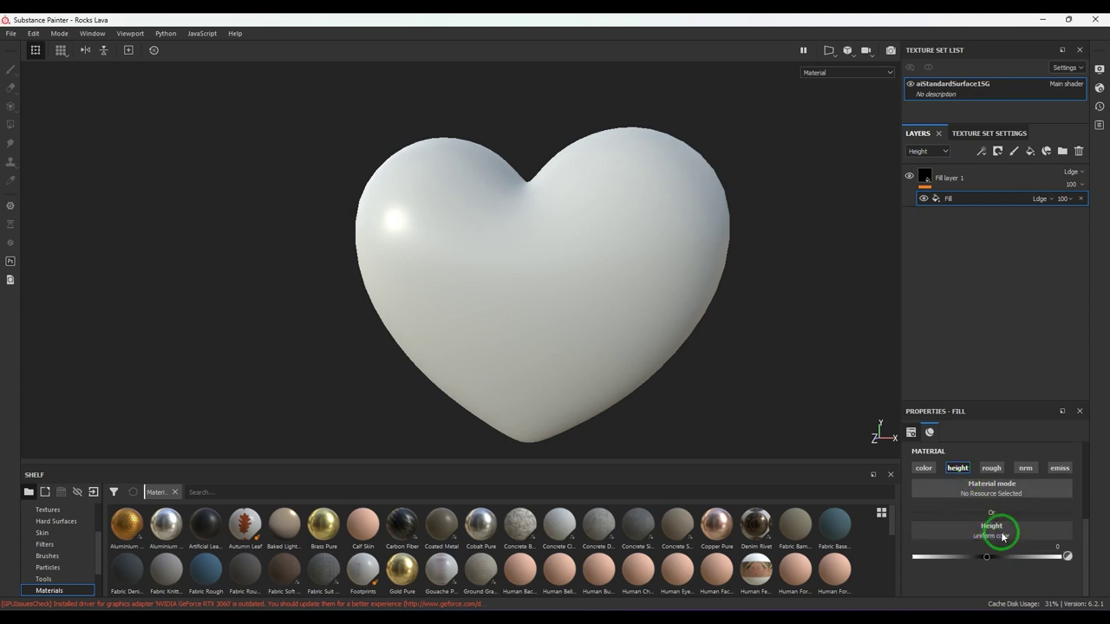
click(1002, 535)
scroll(1033, 470, down, 3)
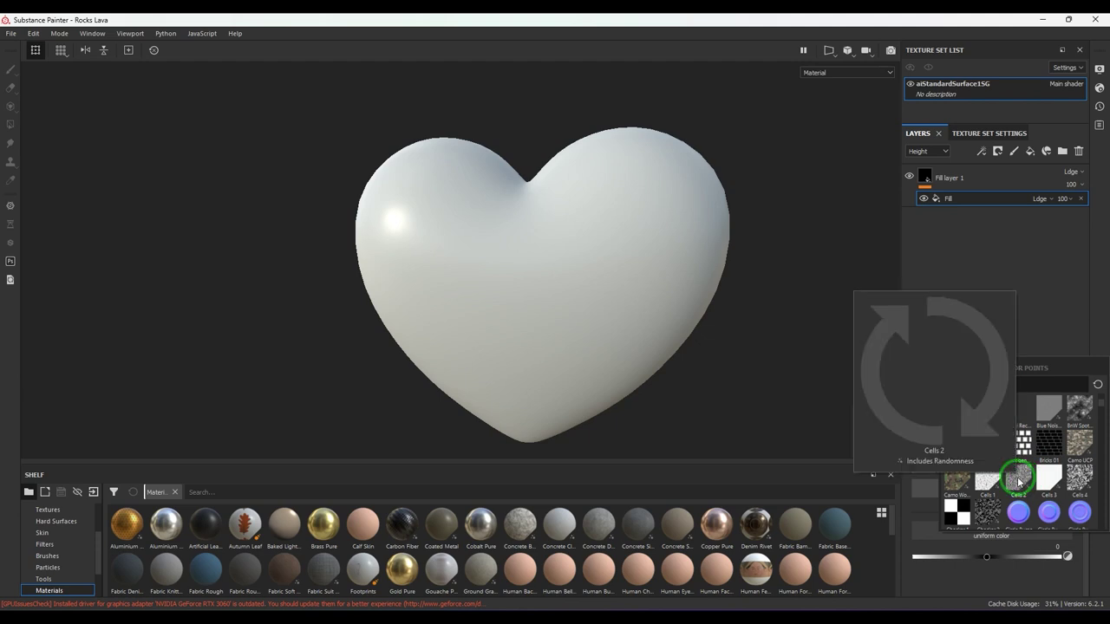
Step: Use the Cells 2 pattern for the fill's height with edge width 0.2
click(1016, 482)
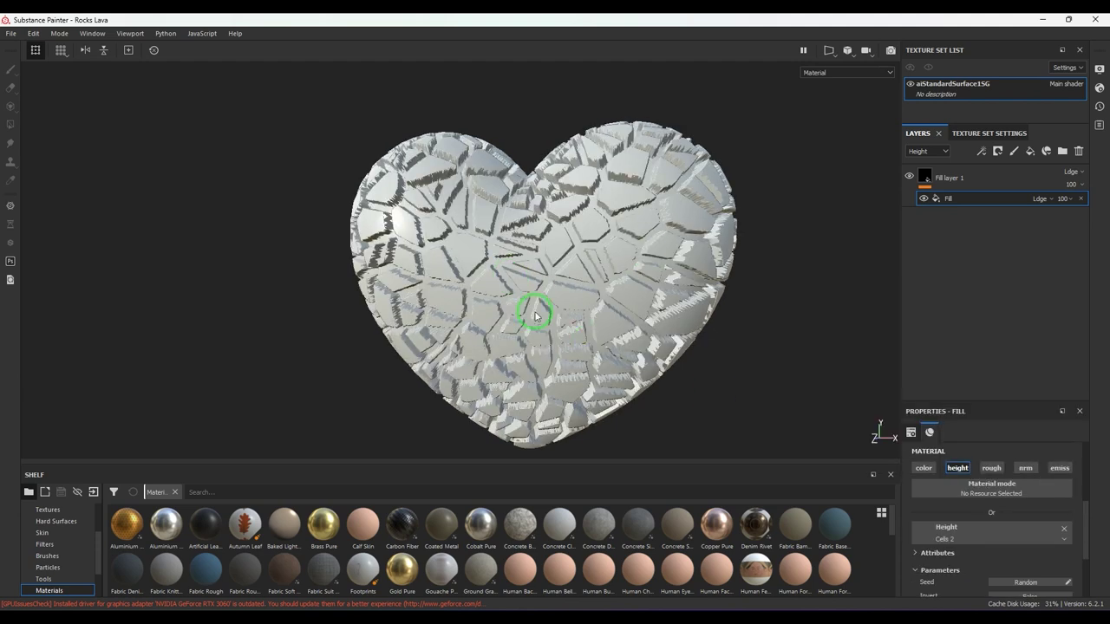
scroll(991, 546, down, 3)
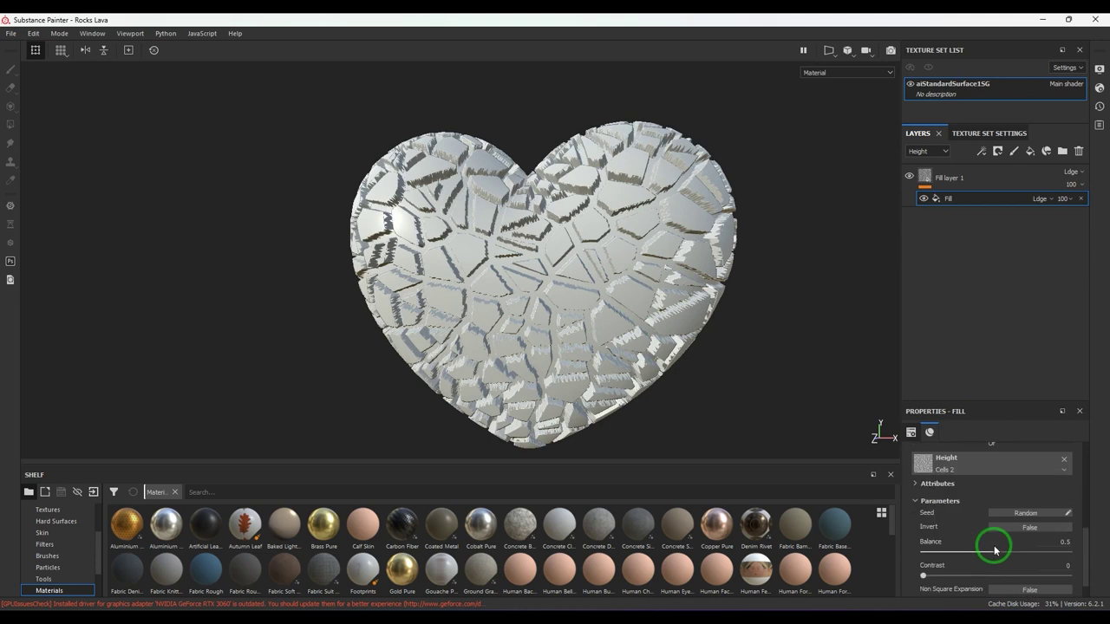
click(923, 574)
scroll(923, 574, down, 2)
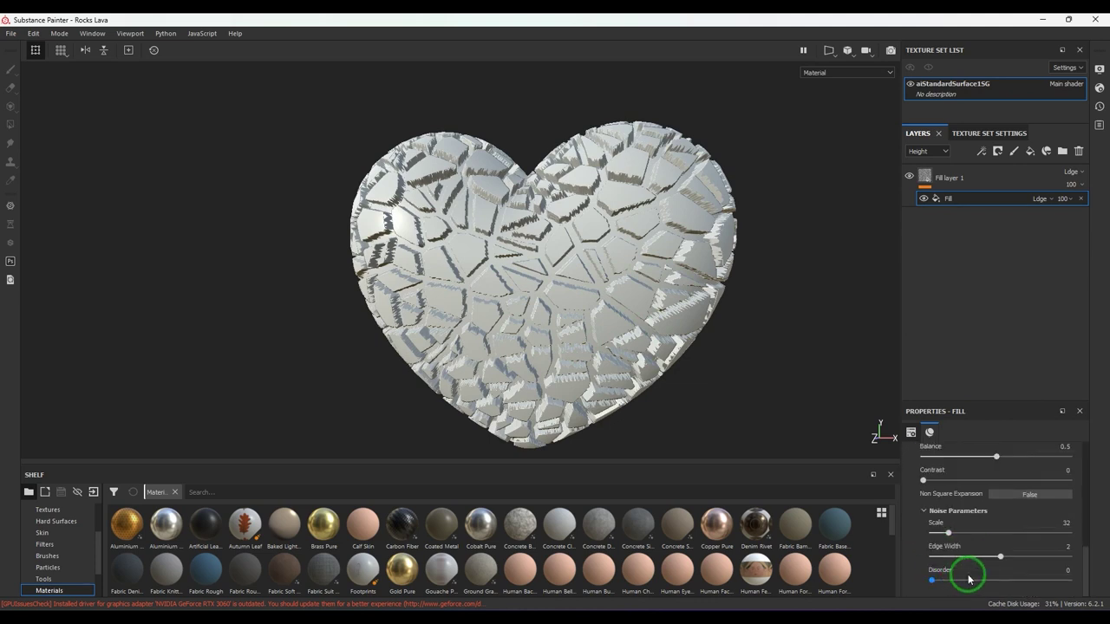
text(0.2)
click(1095, 551)
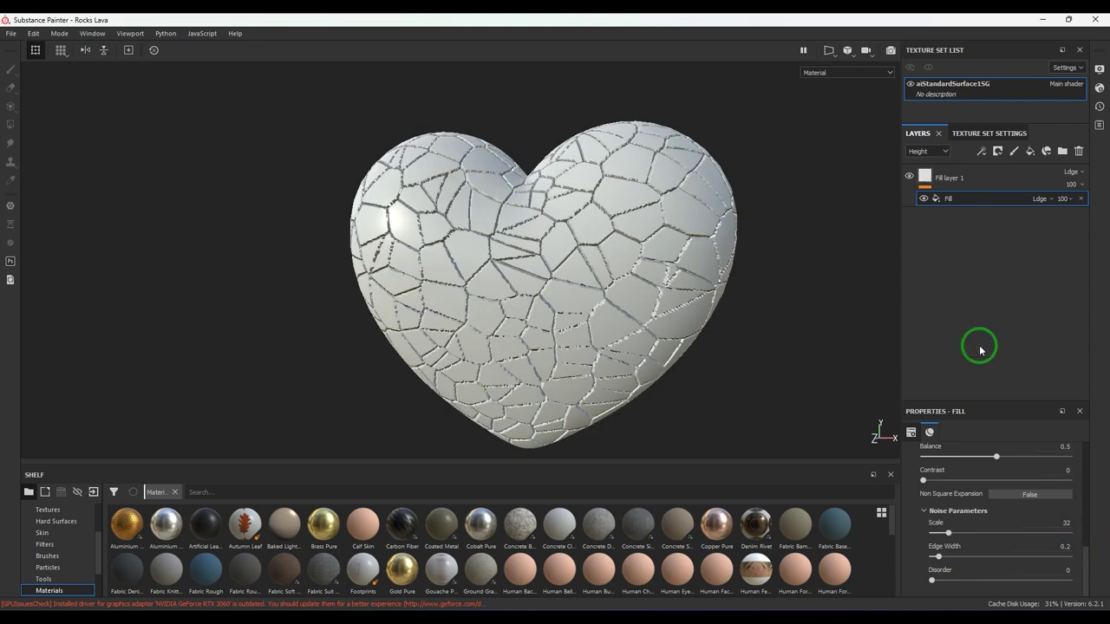
Step: Set the Cells 2 pattern's scale to 16 for larger crack cells
scroll(1035, 510, up, 1)
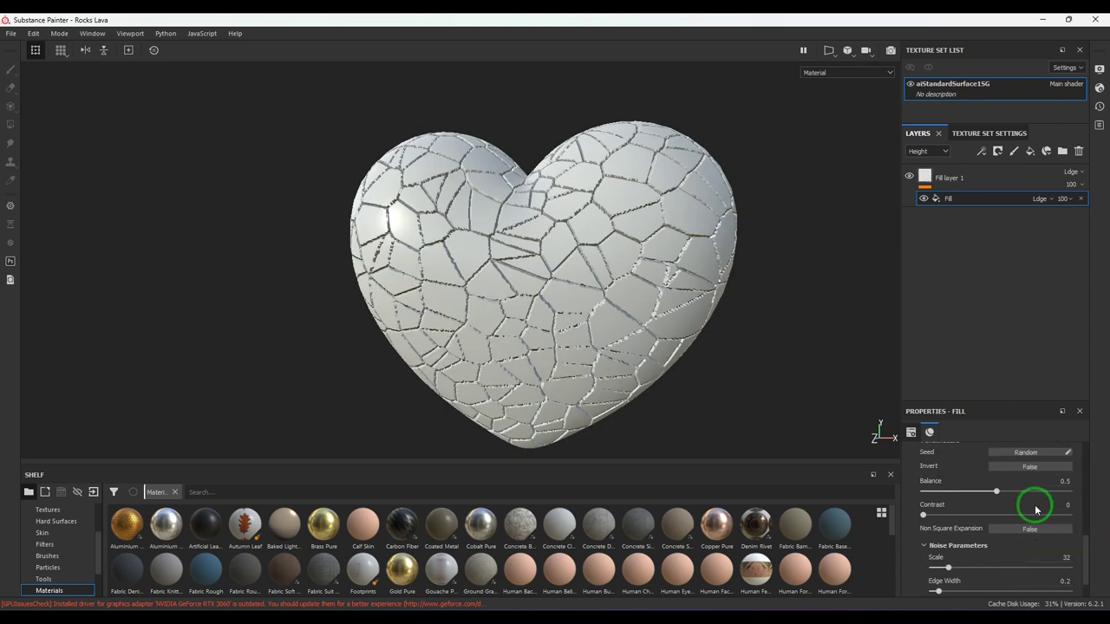
scroll(1035, 510, down, 1)
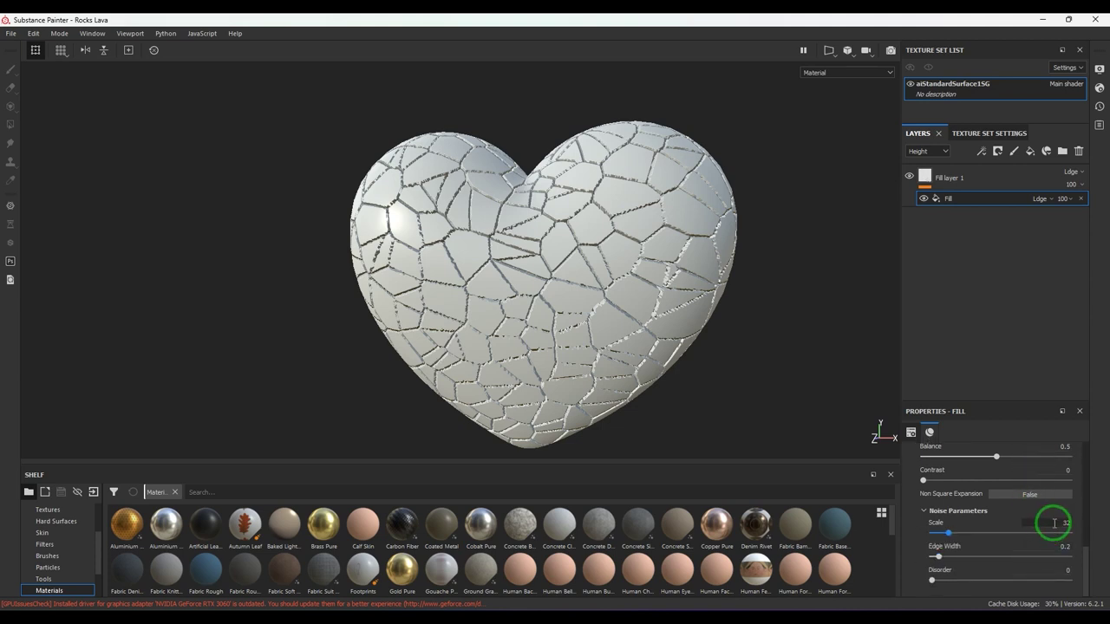
click(1059, 523)
text(1)
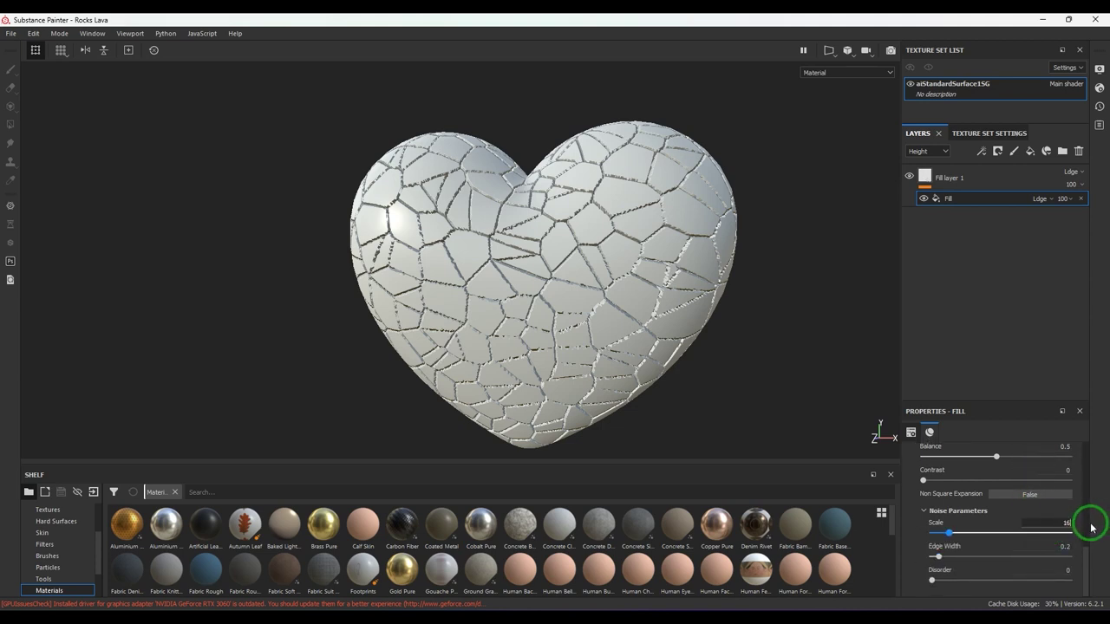
text(6)
key(Return)
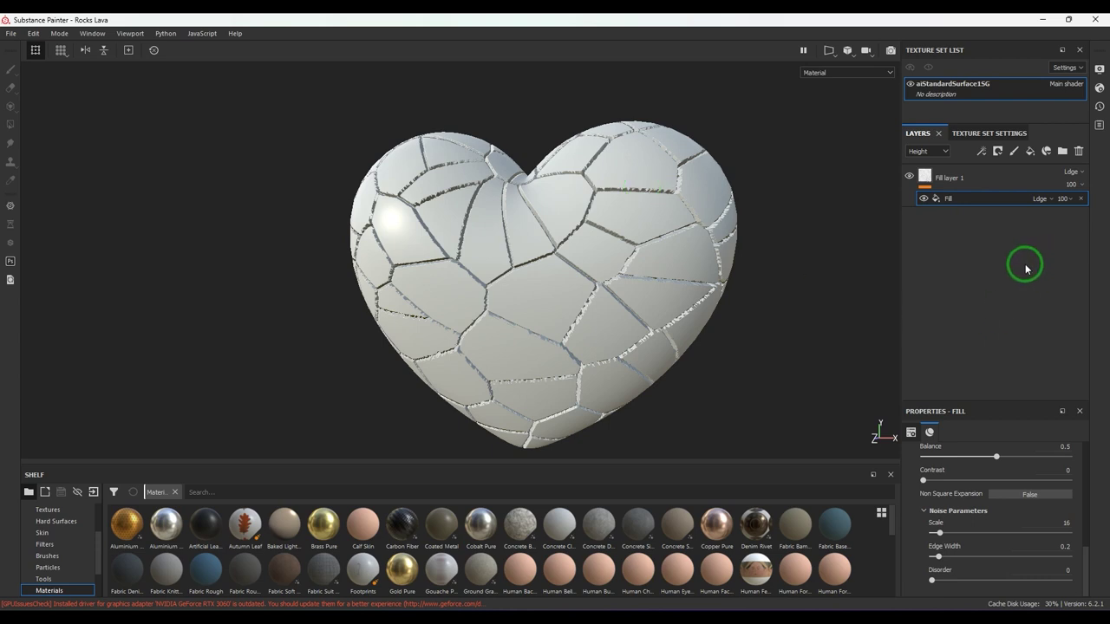
Step: Add a second fill effect to Fill layer 1 with normal and emissive disabled
click(980, 151)
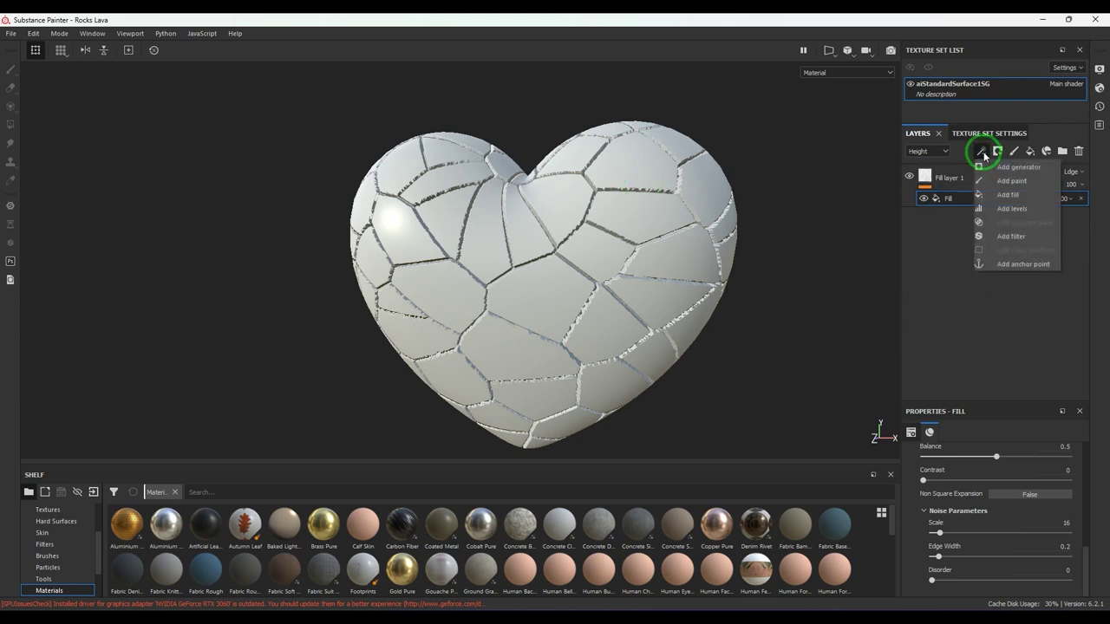
click(1009, 195)
scroll(1025, 525, up, 5)
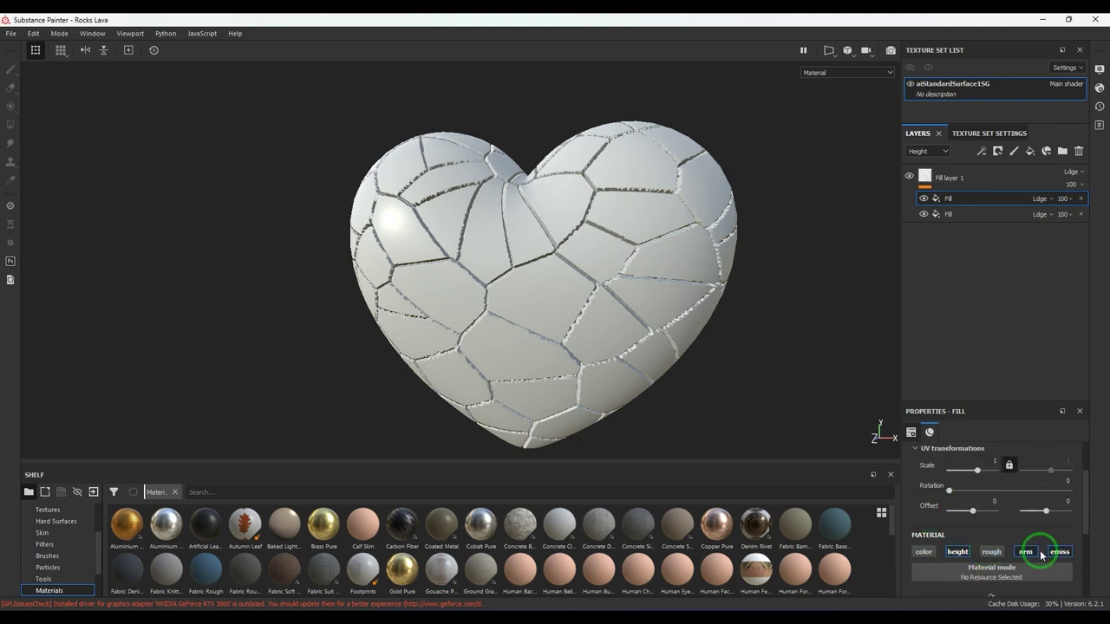
click(1030, 551)
click(1059, 551)
scroll(1021, 549, down, 2)
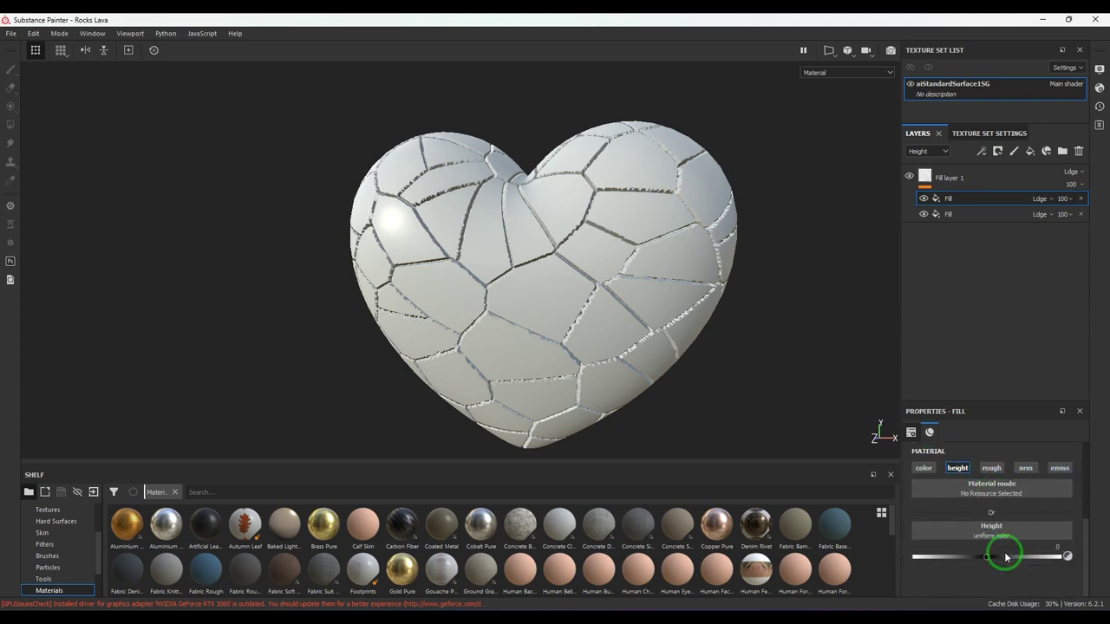
Step: Drive the second fill's height with the Cells 4 pattern at scale 16
click(993, 528)
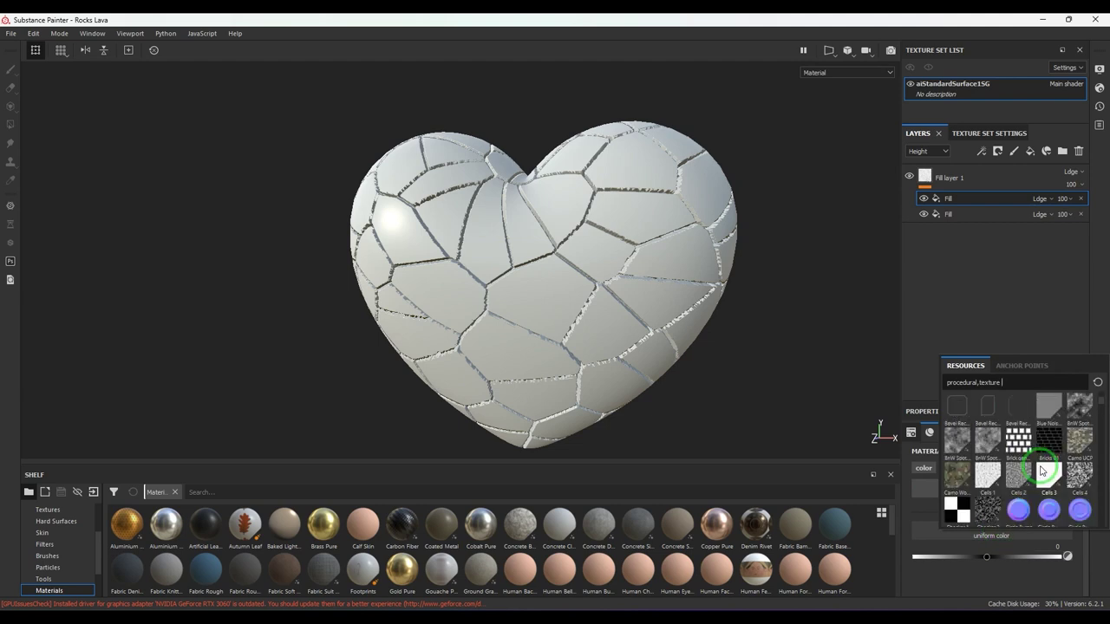
mouse_move(1025, 476)
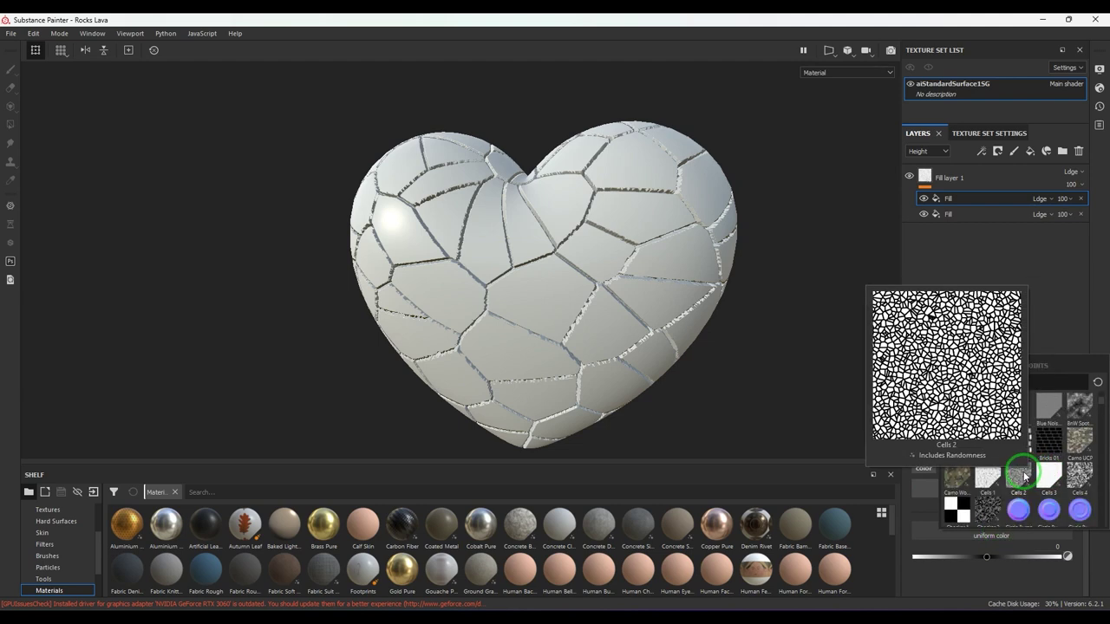
click(1079, 476)
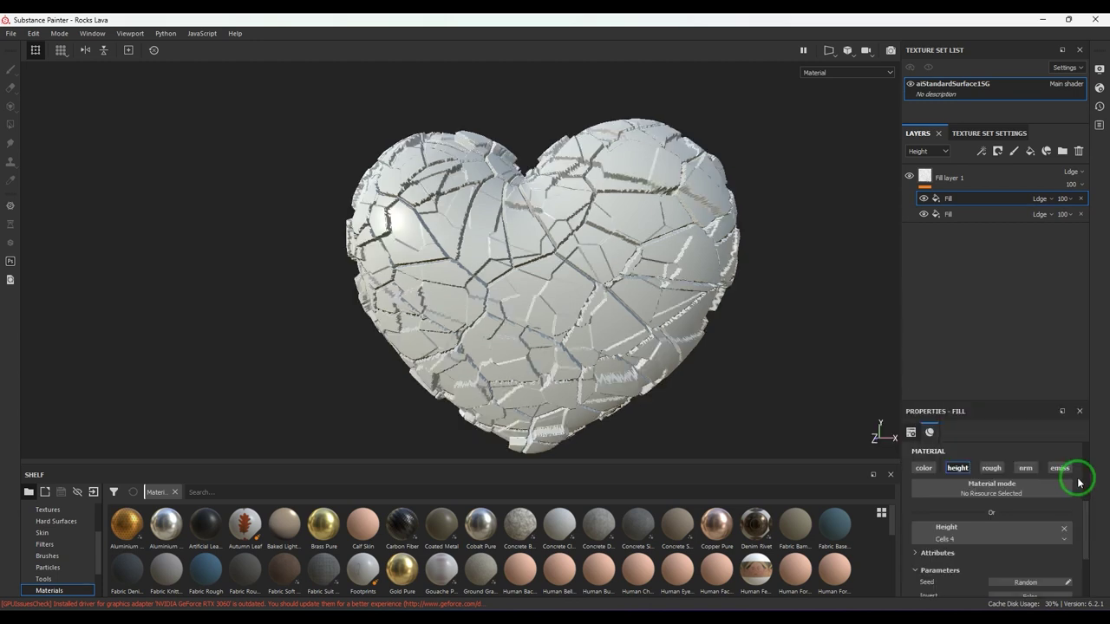
scroll(1030, 573, down, 1)
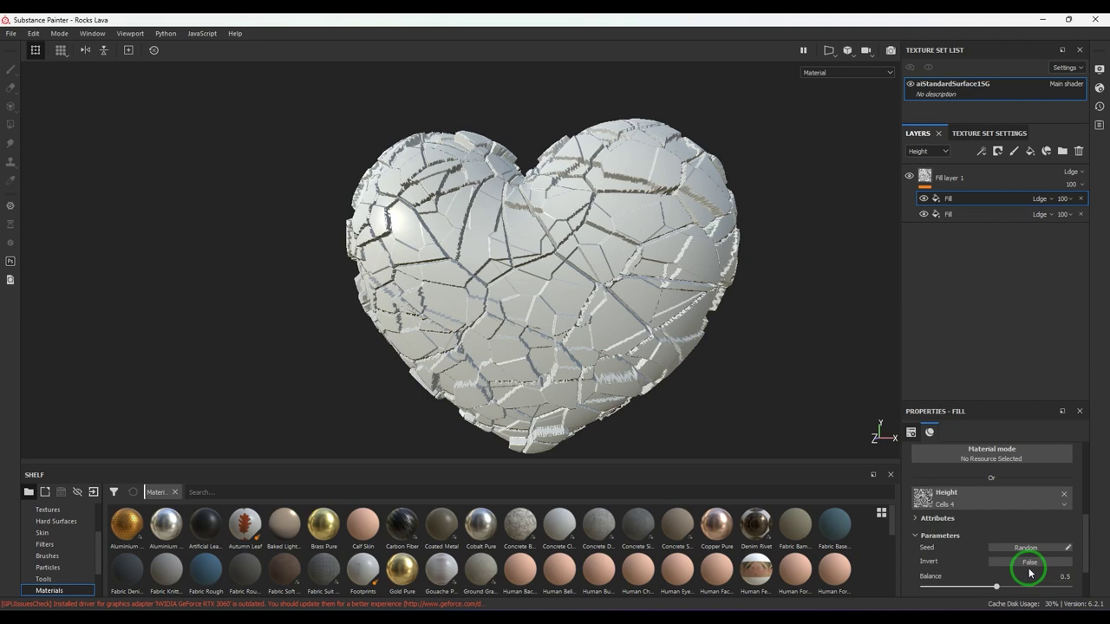
scroll(1005, 573, down, 1)
click(946, 580)
scroll(962, 576, down, 1)
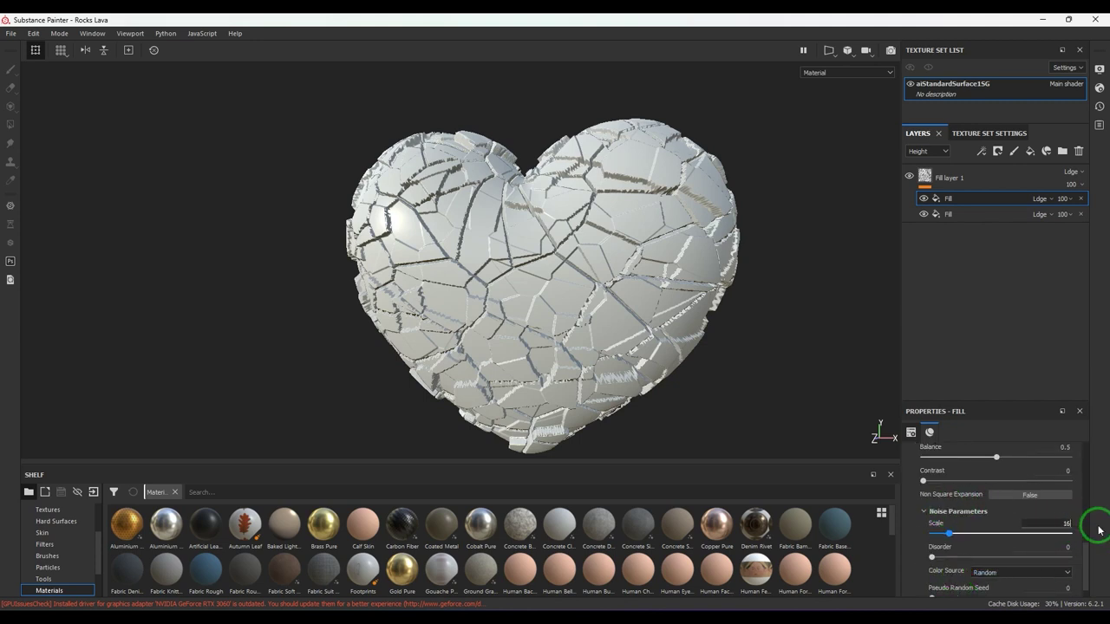
key(Return)
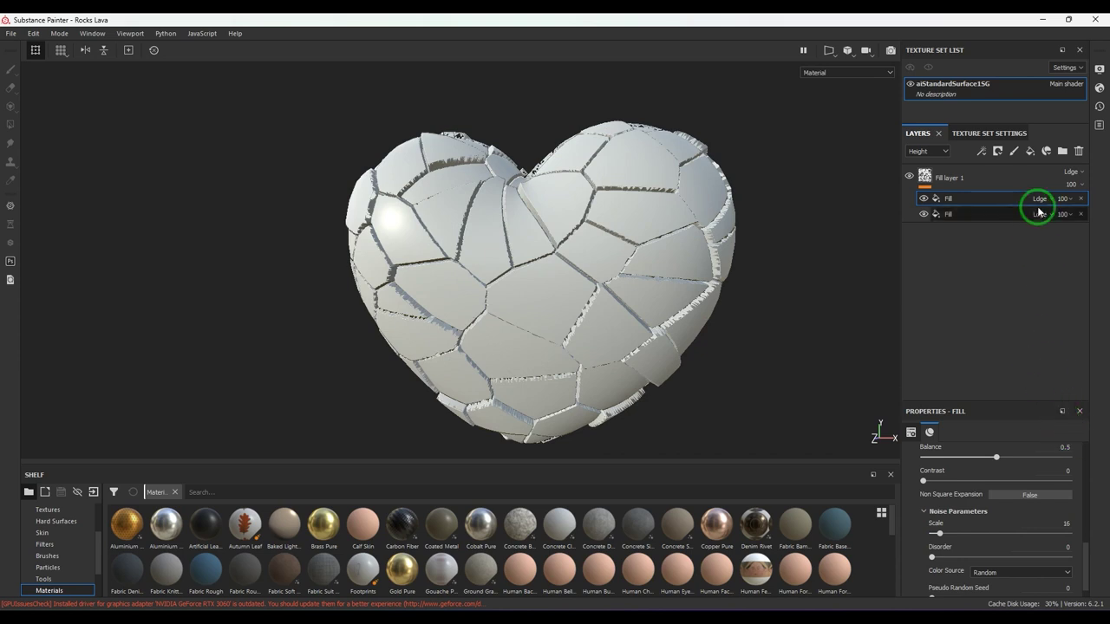
Step: Try Multiply on the top fill, then reset both fills' blend modes to Normal
click(1039, 200)
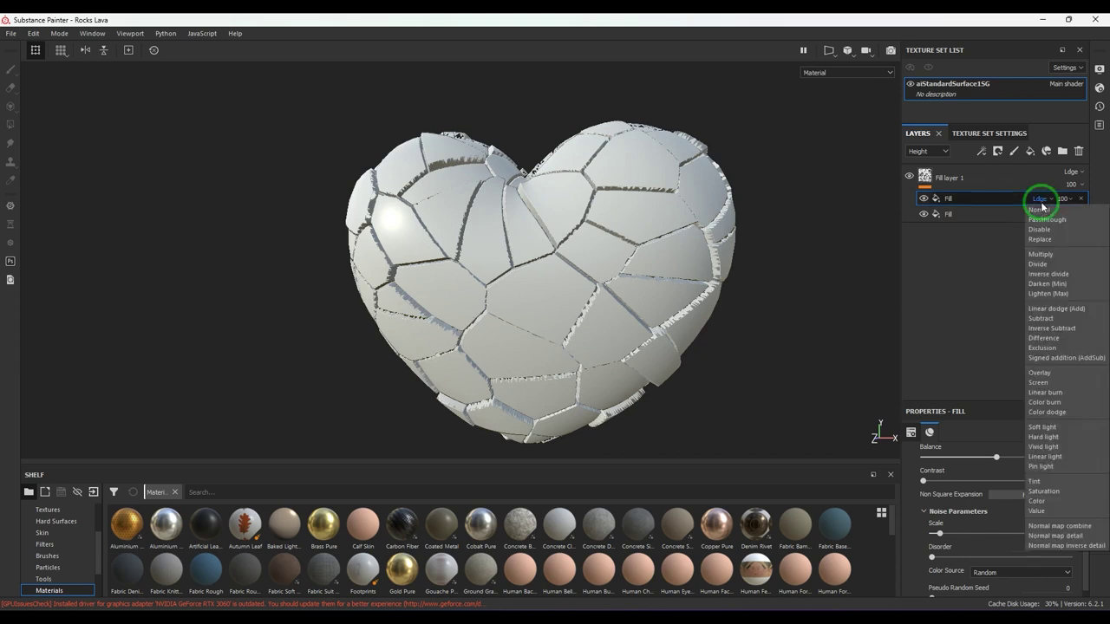
click(1043, 254)
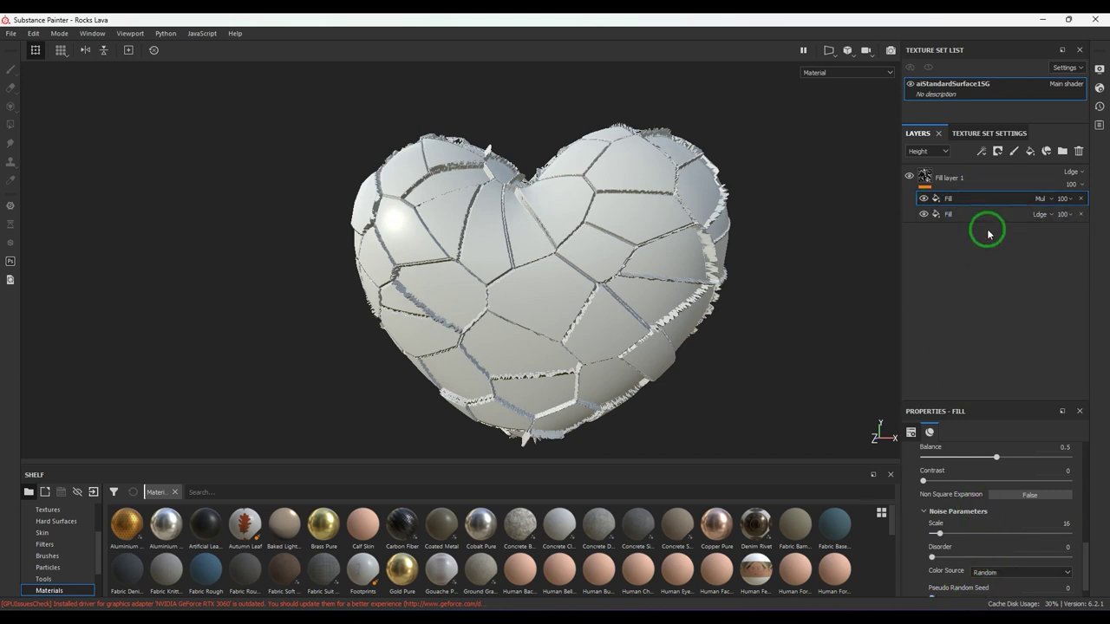
click(1041, 198)
click(1039, 209)
click(1039, 214)
click(1040, 224)
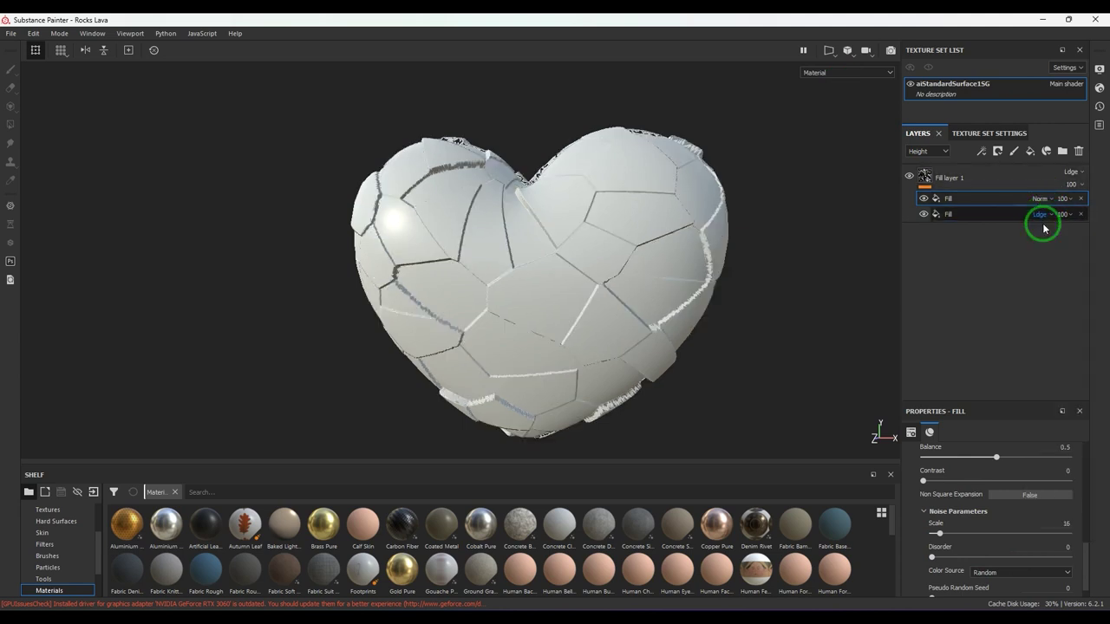
Step: Switch the viewport to the Height channel and review the top fill's blend mode
click(832, 73)
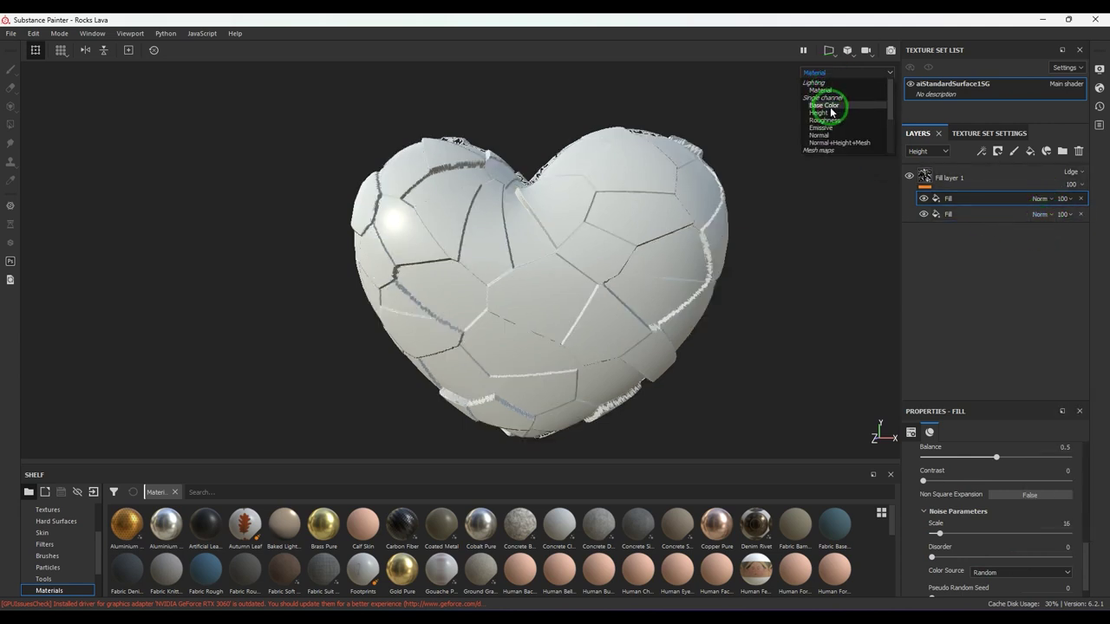
click(805, 151)
mouse_move(942, 199)
mouse_down()
mouse_move(948, 228)
mouse_move(961, 200)
mouse_up()
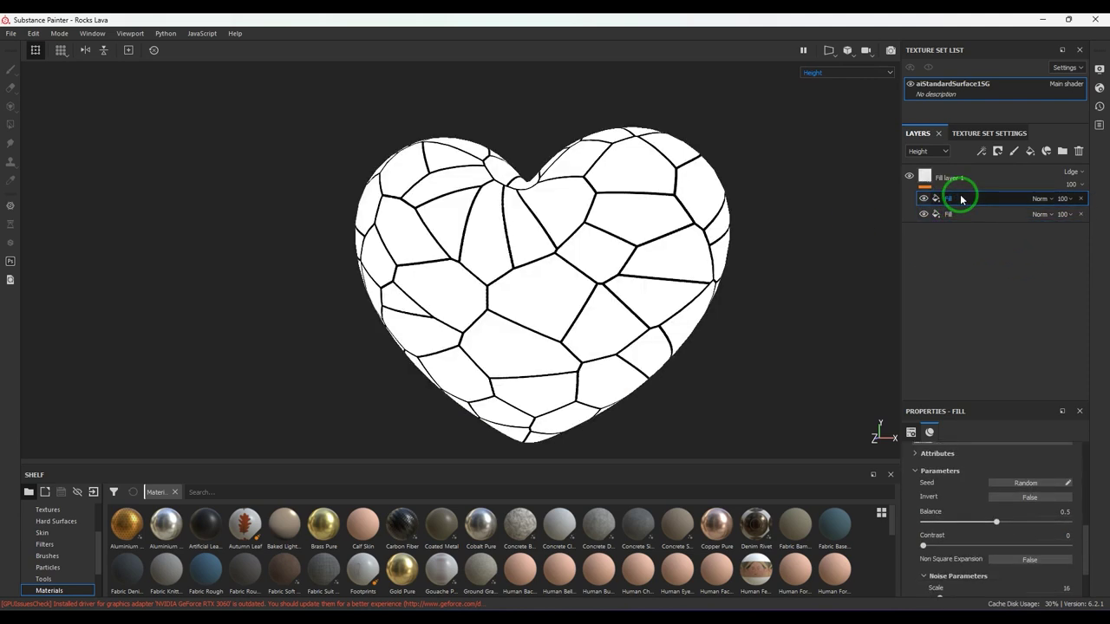
click(1040, 199)
click(1041, 211)
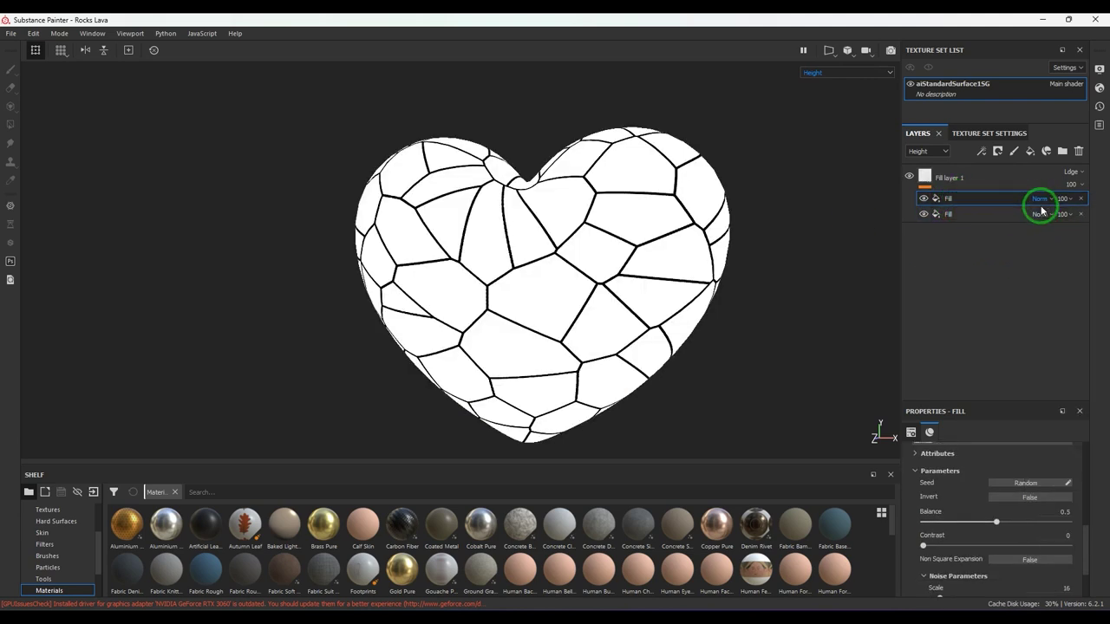
scroll(1043, 201, down, 2)
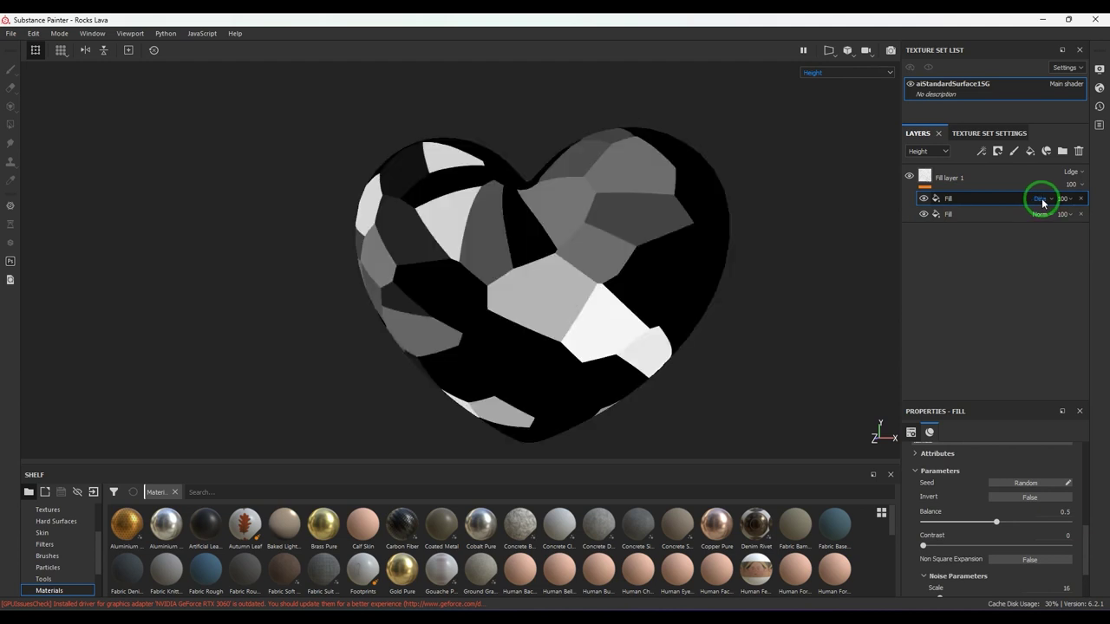
scroll(1043, 201, down, 1)
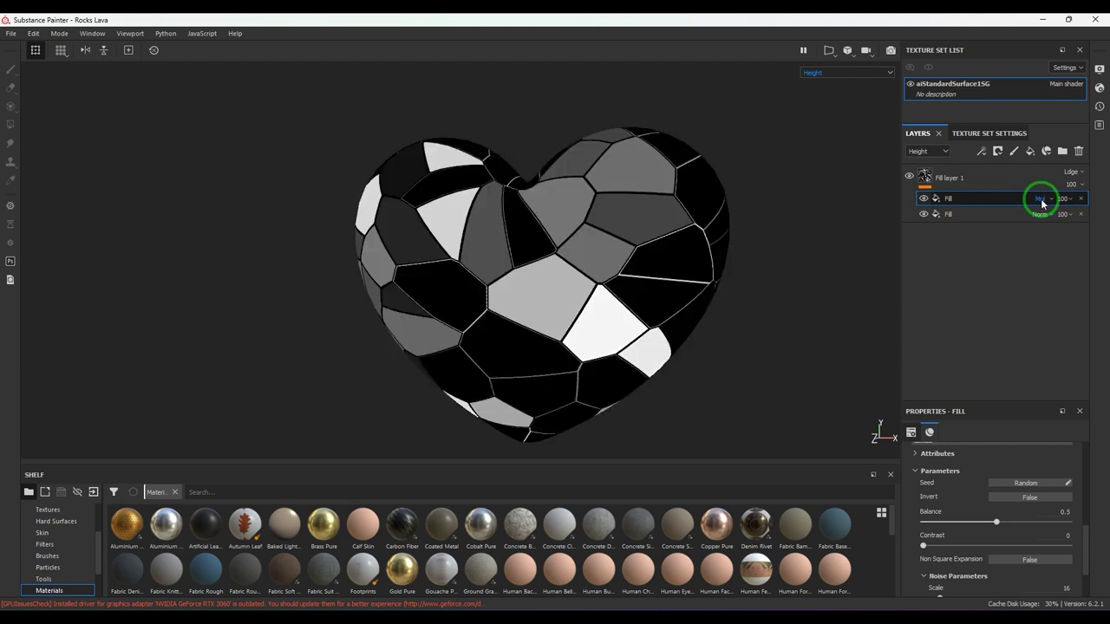
scroll(1043, 204, down, 2)
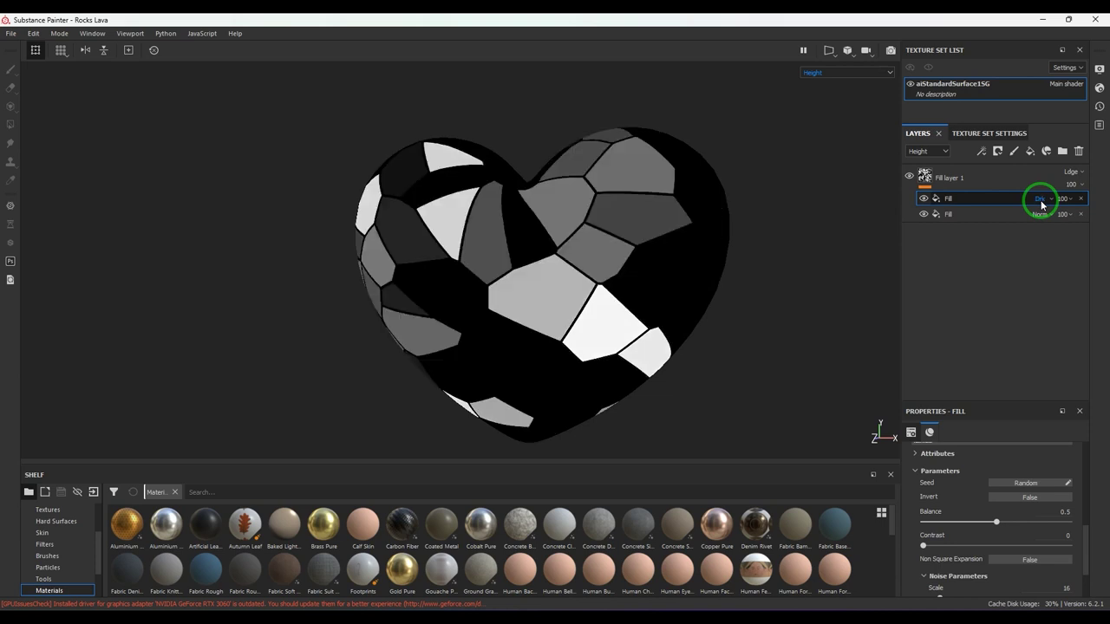
Step: Return the viewport to the full material view and toggle the top fill to compare
click(838, 73)
click(834, 83)
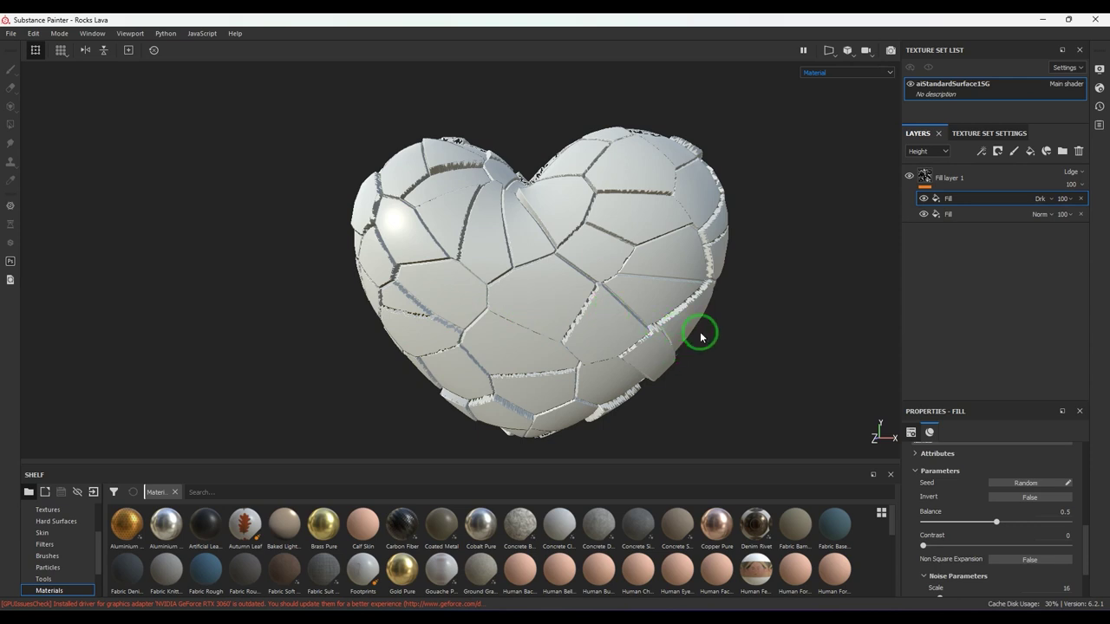
mouse_move(699, 333)
alt+mouse_down()
mouse_move(476, 349)
mouse_move(372, 317)
mouse_move(476, 251)
mouse_move(649, 322)
mouse_move(711, 327)
mouse_move(636, 292)
mouse_move(694, 315)
alt+mouse_up()
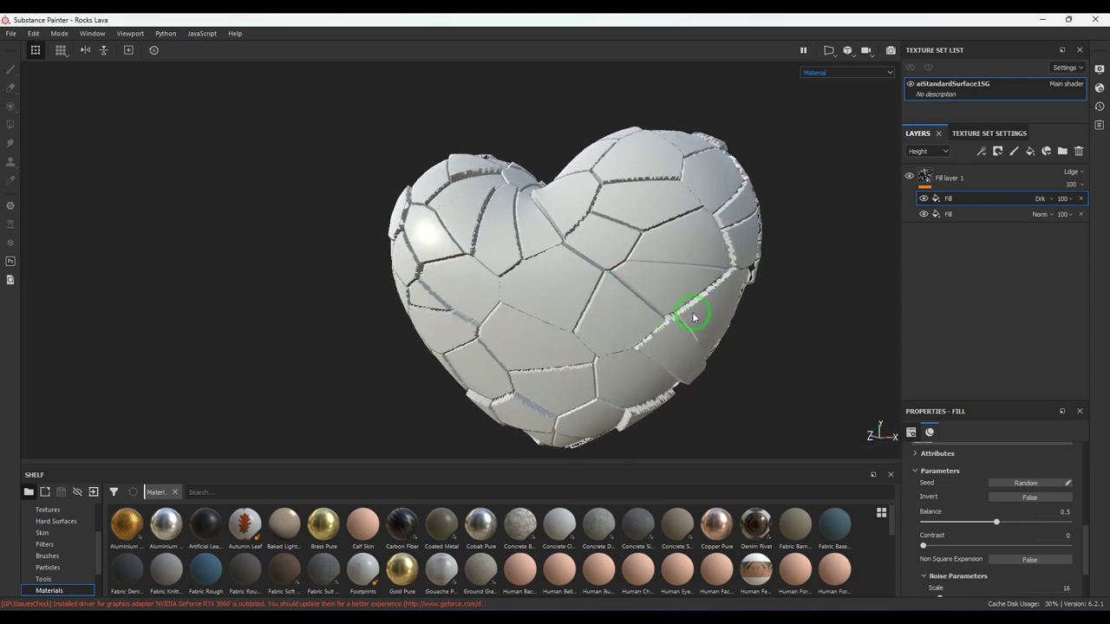
click(922, 199)
click(922, 199)
Step: Set the top fill's crack edge width to 0.5
click(988, 201)
scroll(961, 569, down, 2)
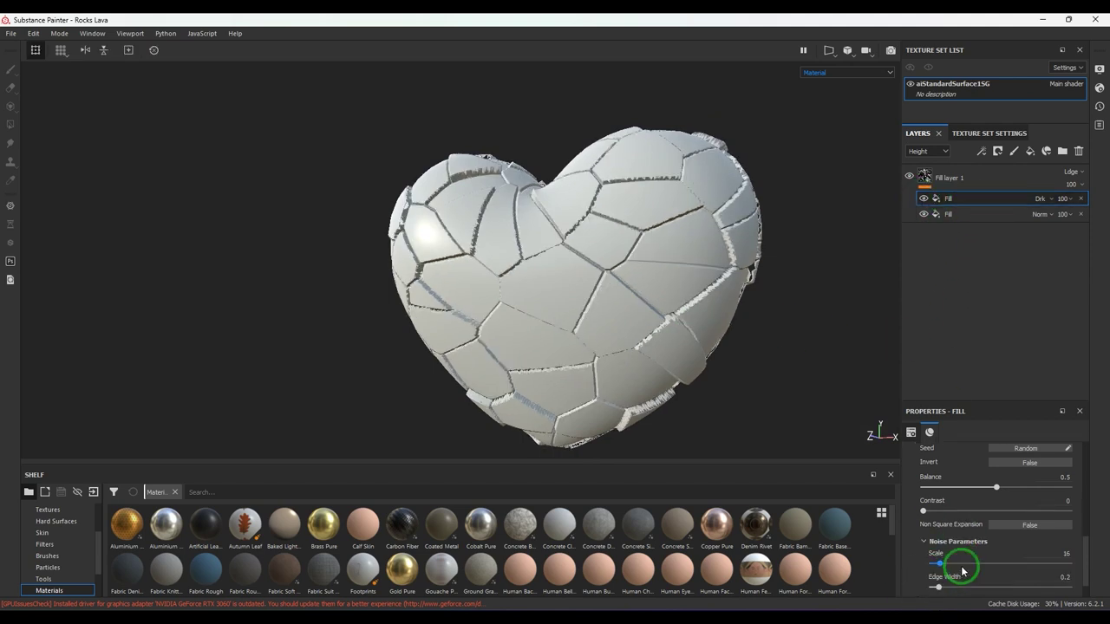
drag(962, 556, 939, 556)
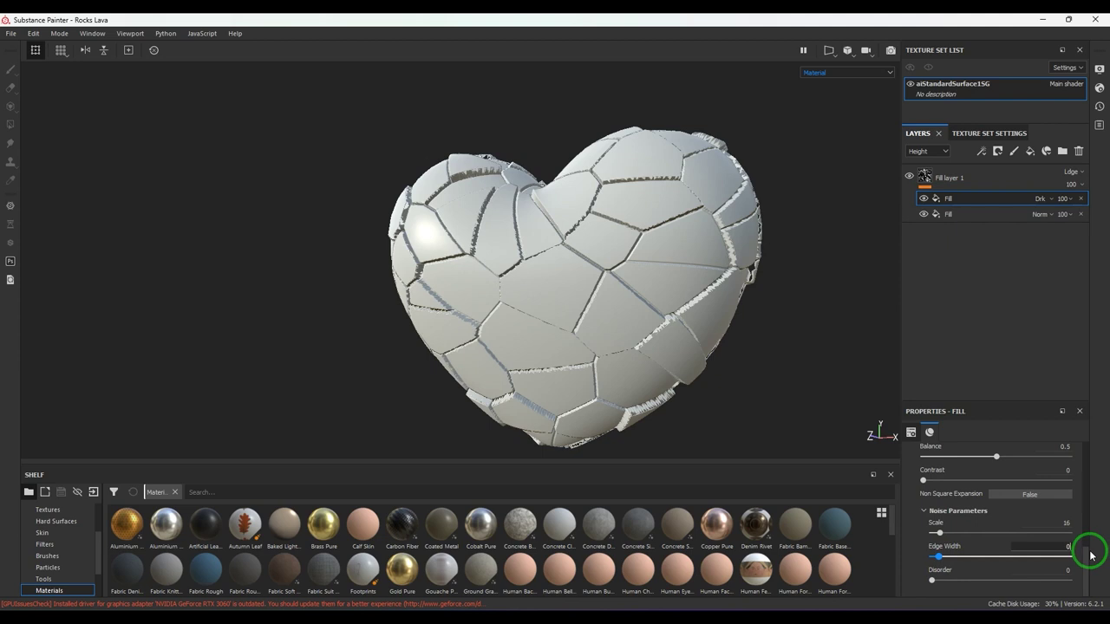
key(Return)
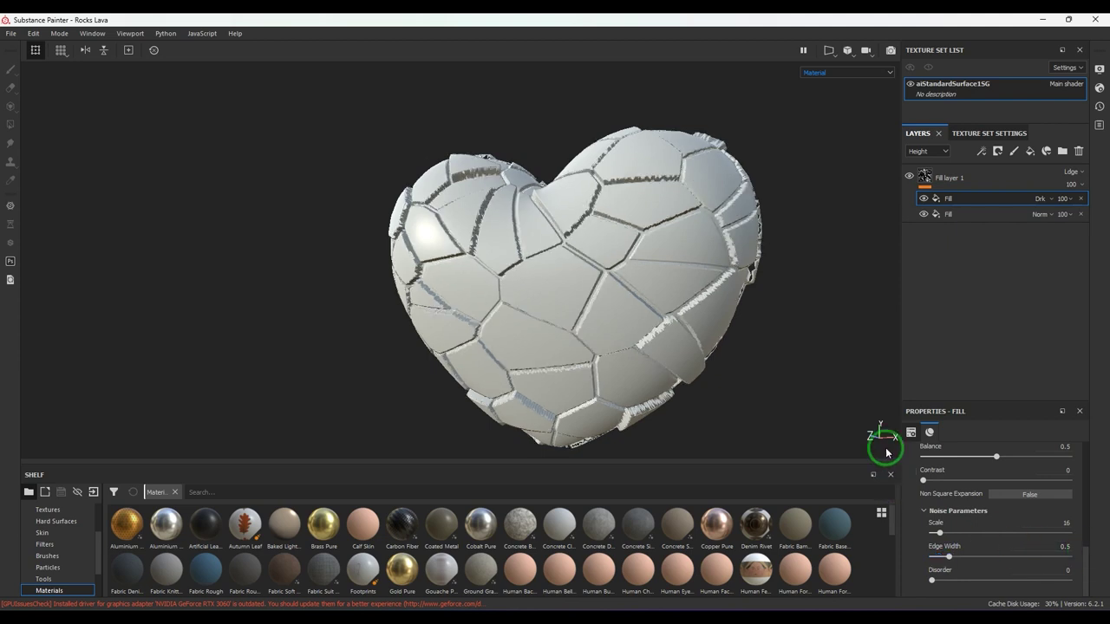
click(982, 151)
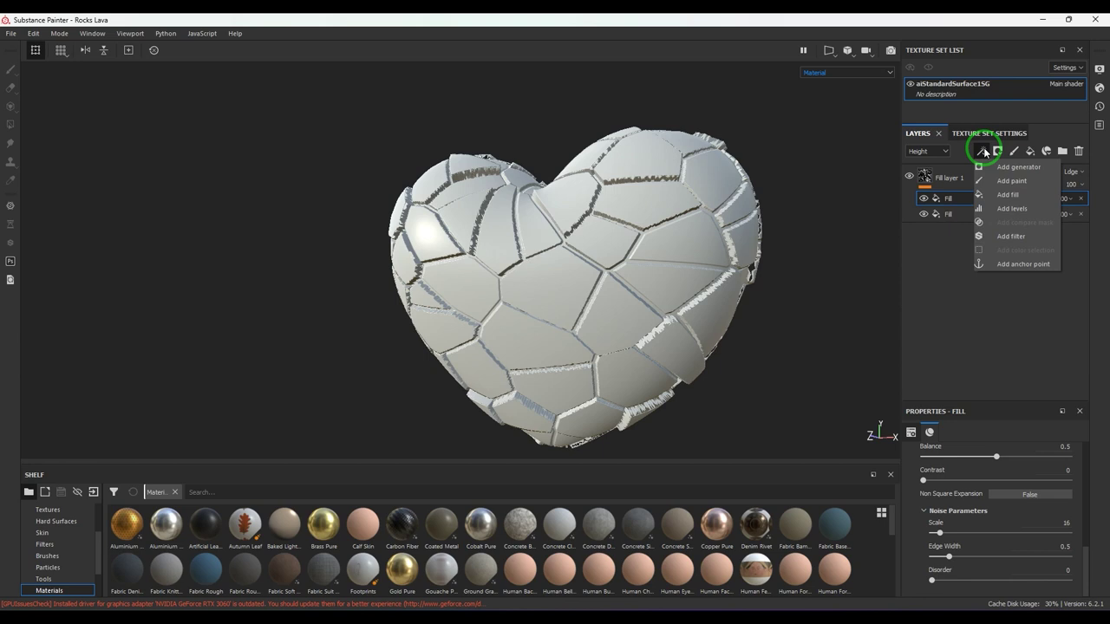
Step: Add a Blur filter with intensity about 1.2 and Blur Wrap turned on
click(1008, 236)
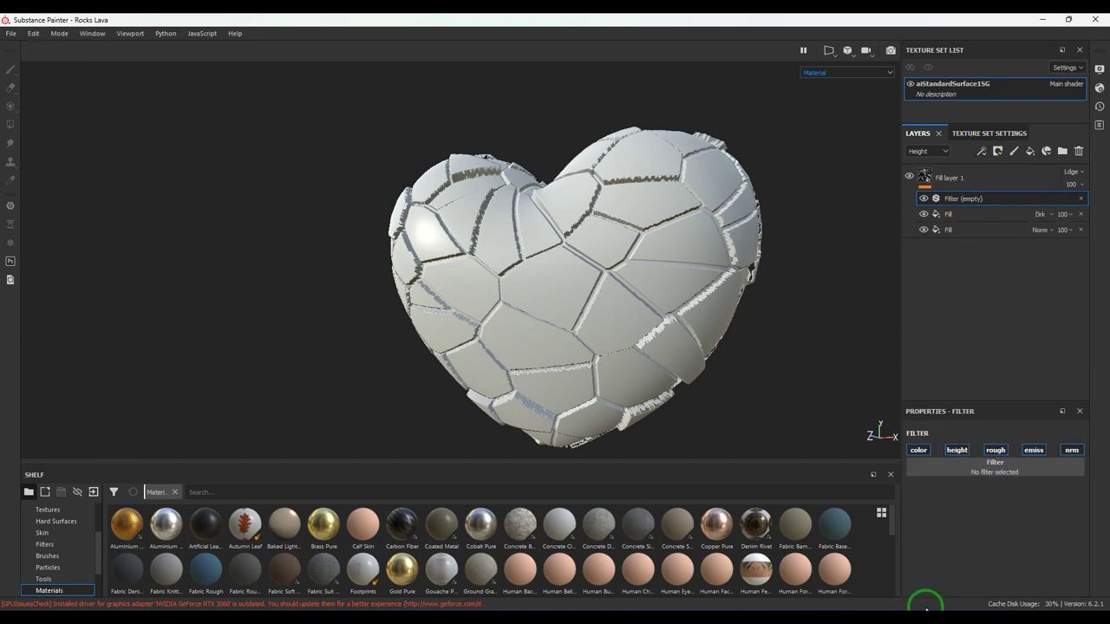
click(983, 471)
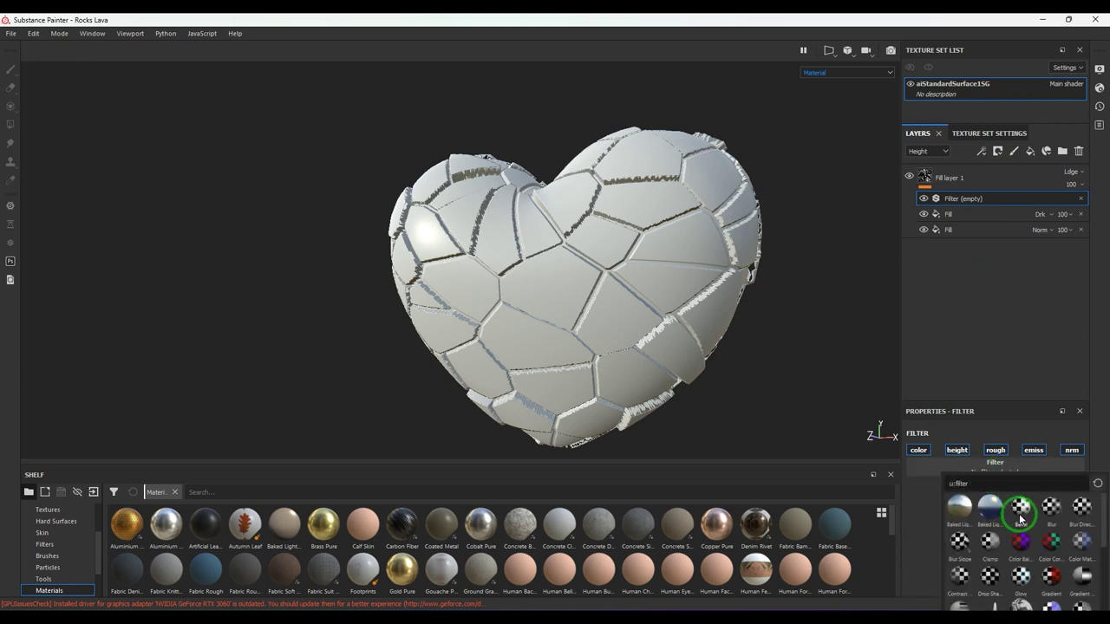
click(1050, 510)
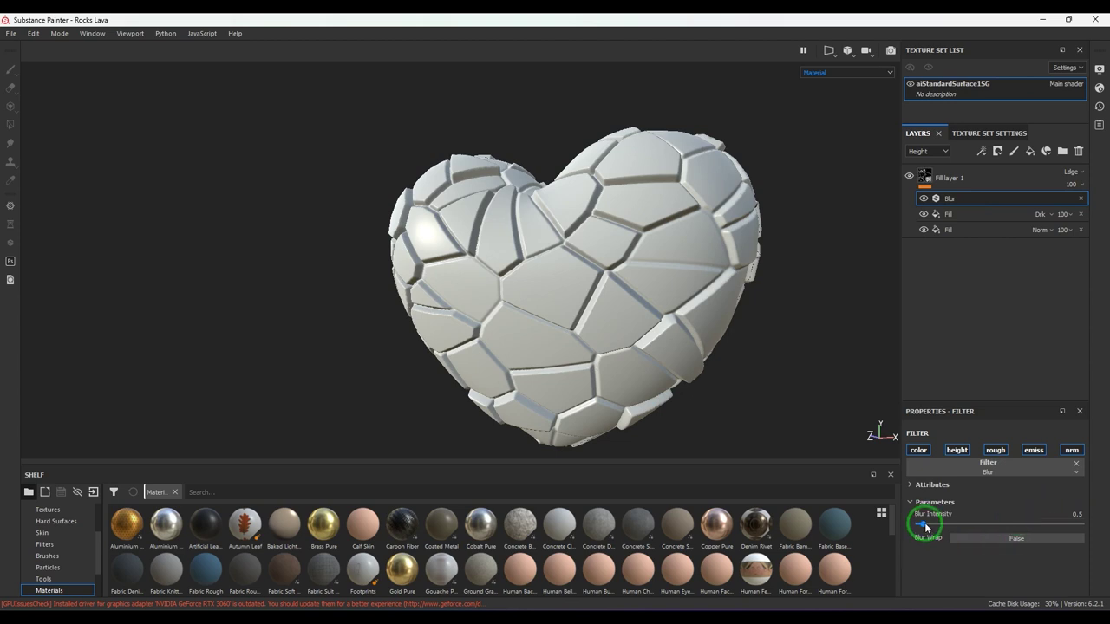
drag(922, 524, 932, 527)
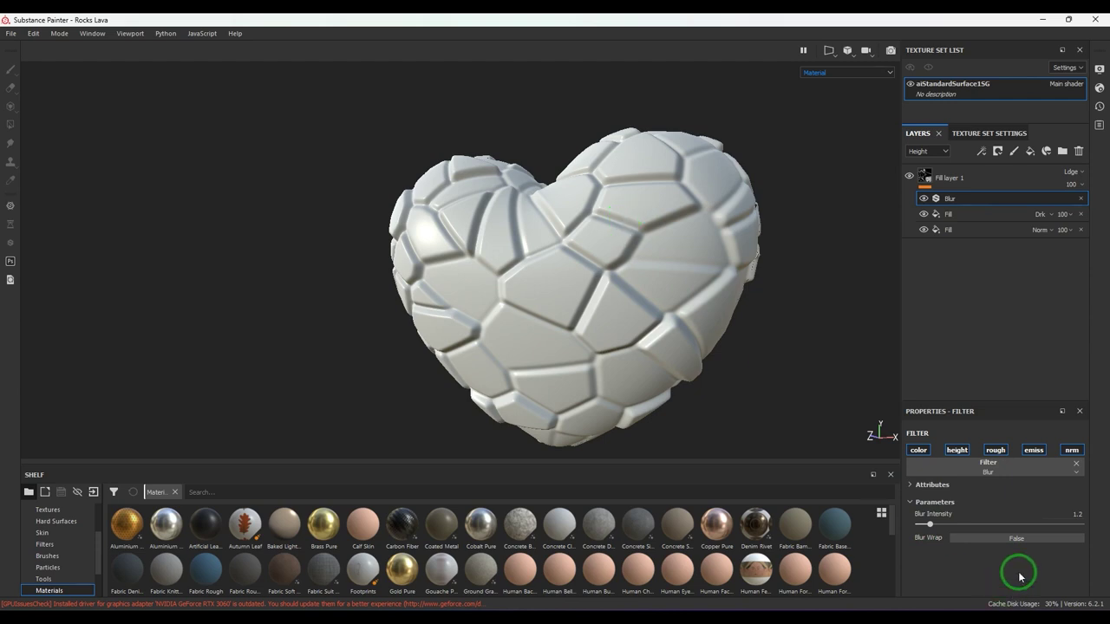
click(1028, 538)
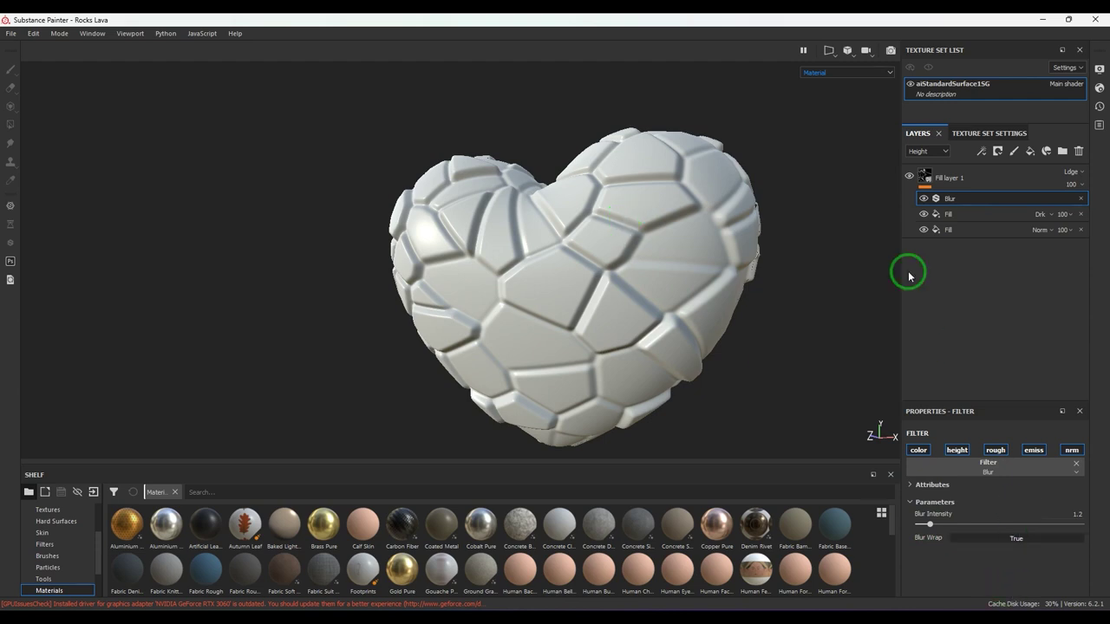
Step: Add a Warp filter above the Blur filter on Fill layer 1
click(980, 150)
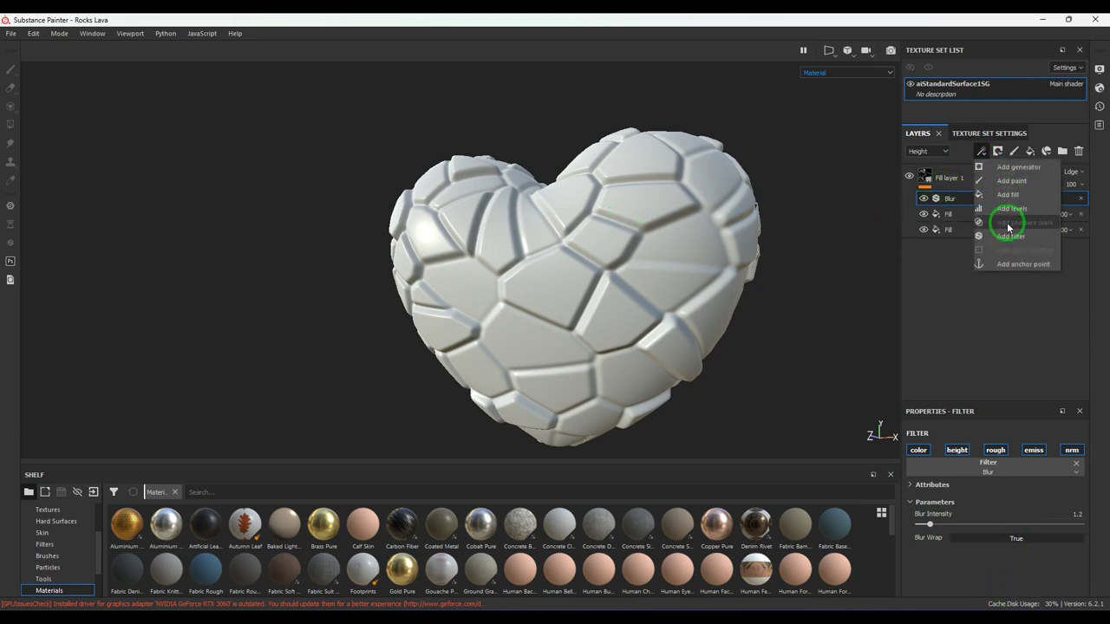
click(1009, 236)
click(980, 475)
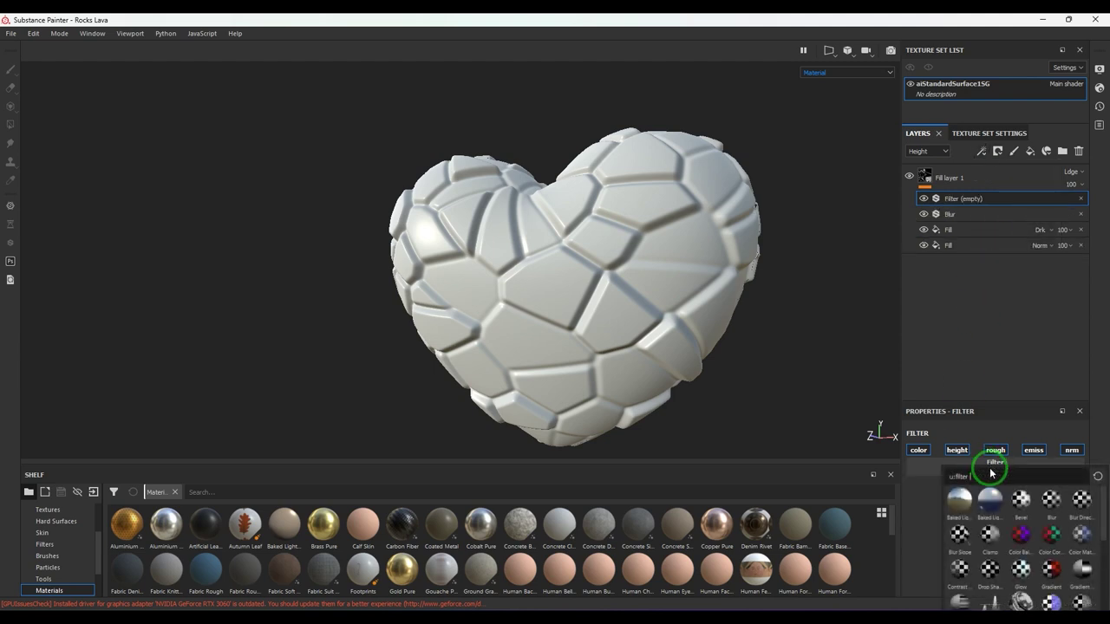
click(1081, 602)
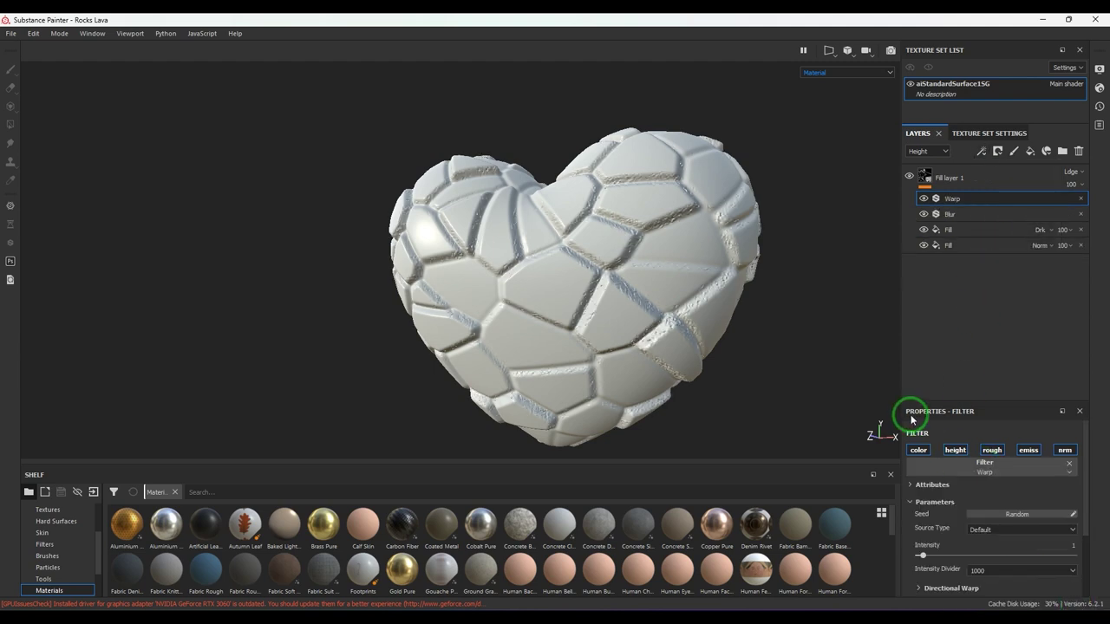
Step: Give the Warp filter source tiling 0.1 and intensity about 7.85
scroll(987, 556, down, 2)
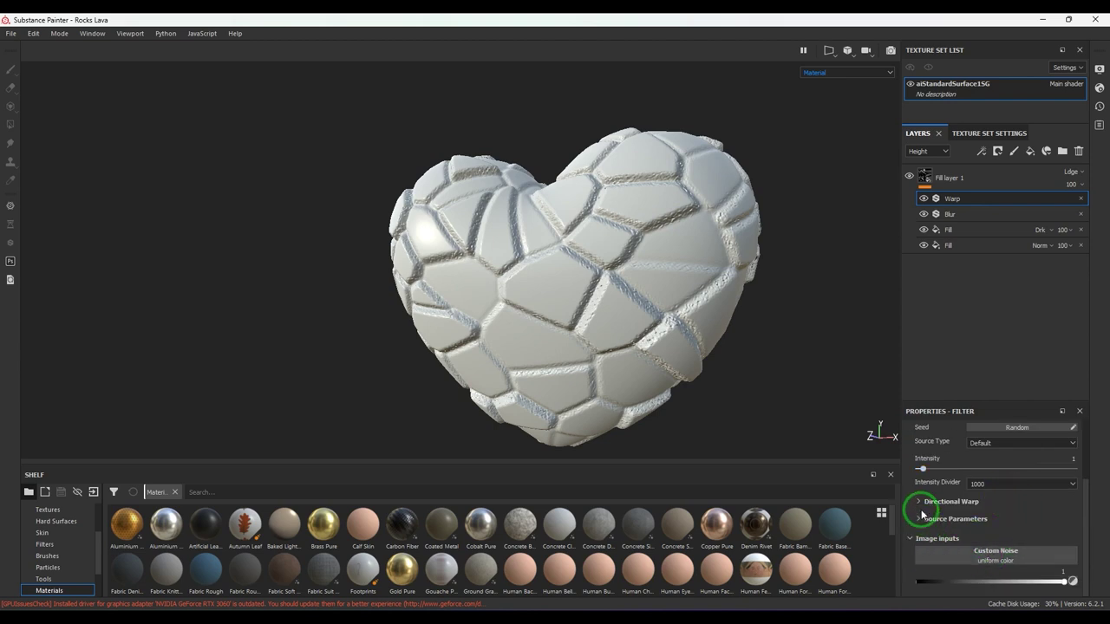
click(920, 519)
scroll(917, 521, down, 2)
click(1040, 508)
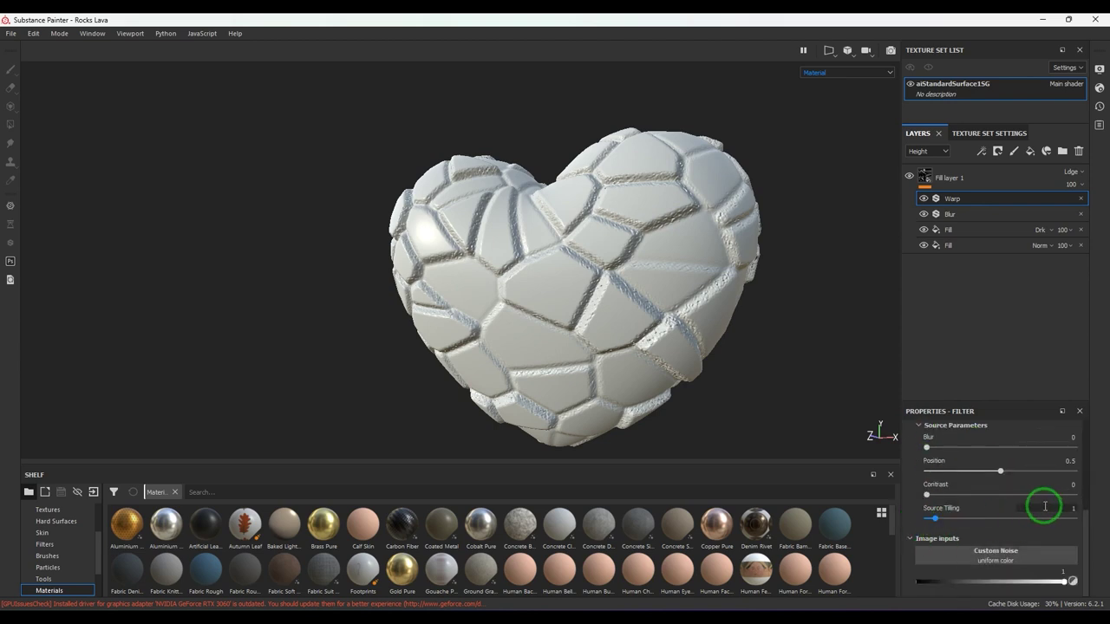
text(0.1)
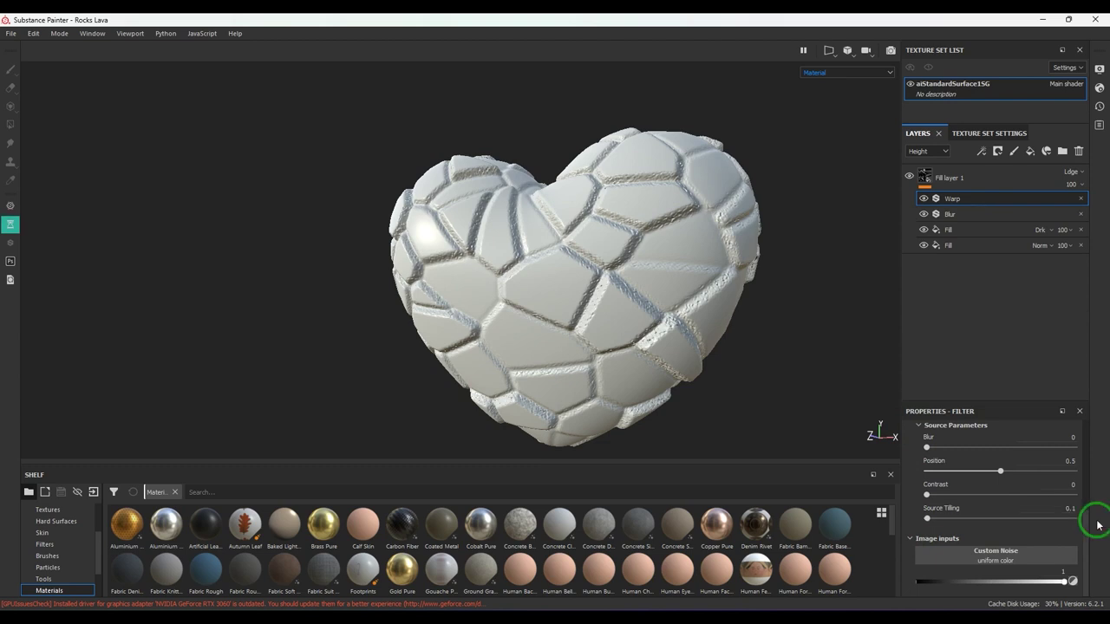
key(Return)
scroll(1015, 501, up, 3)
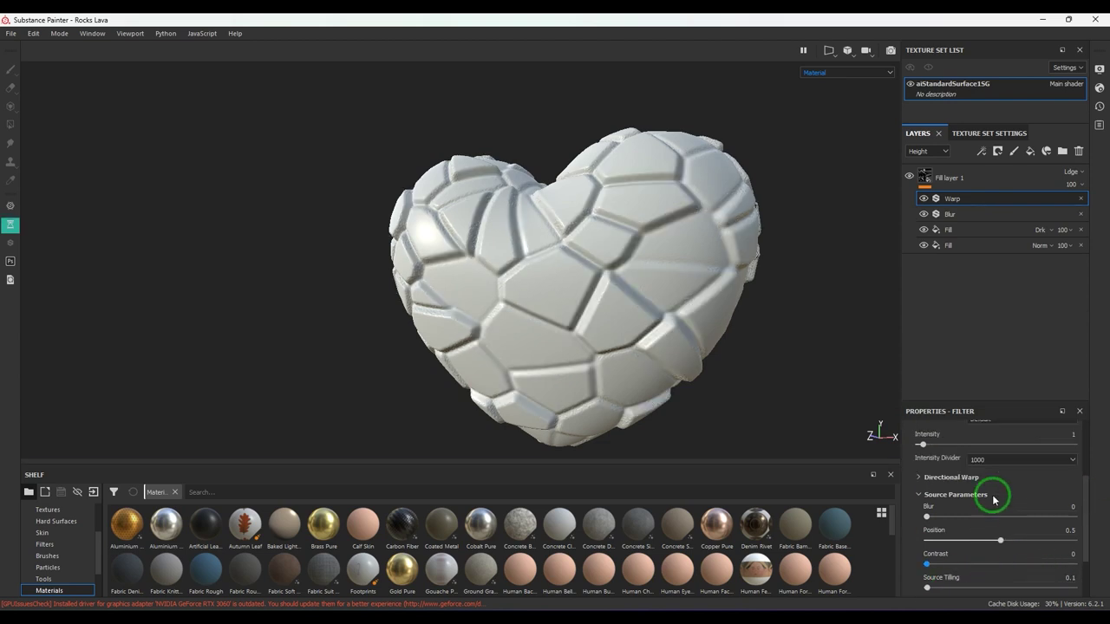
drag(922, 446, 956, 444)
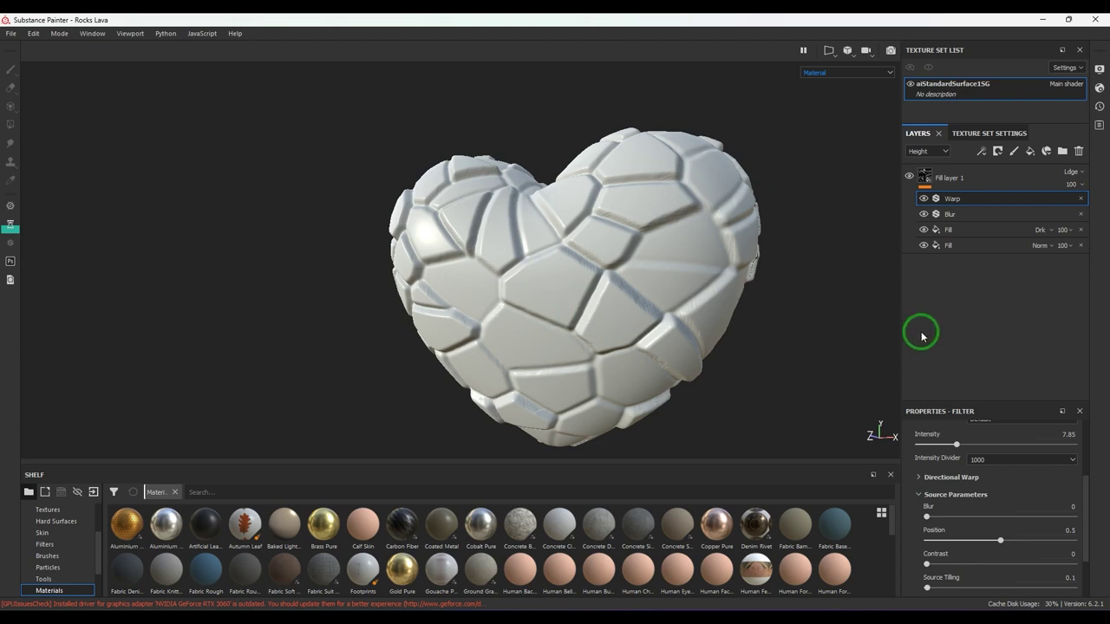
Step: Add a Blur Slope filter to Fill layer 1
click(981, 152)
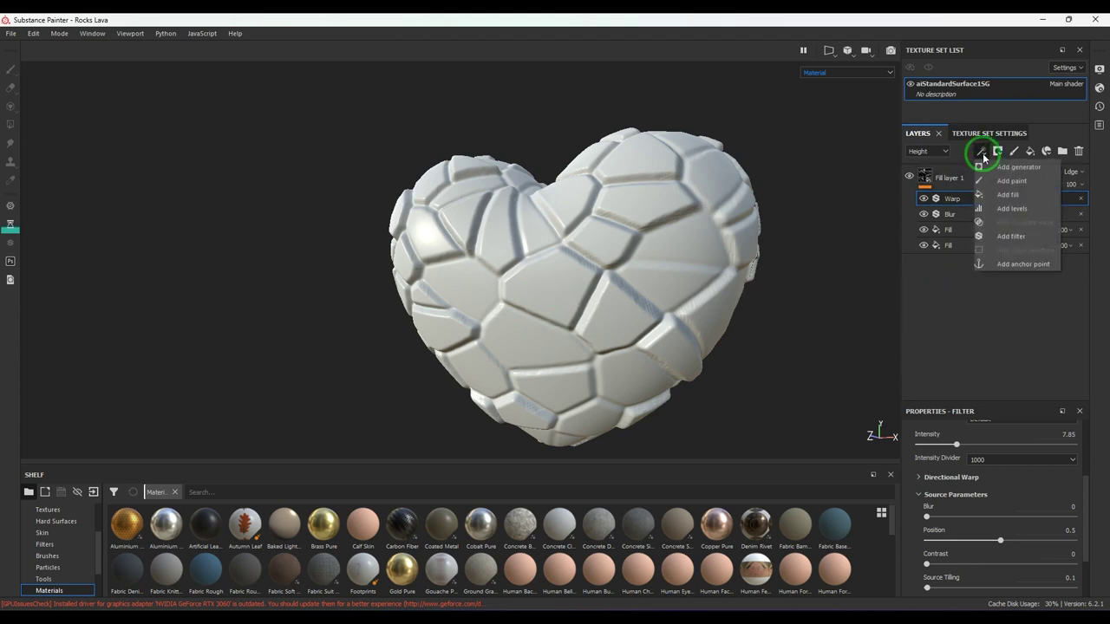
click(1004, 237)
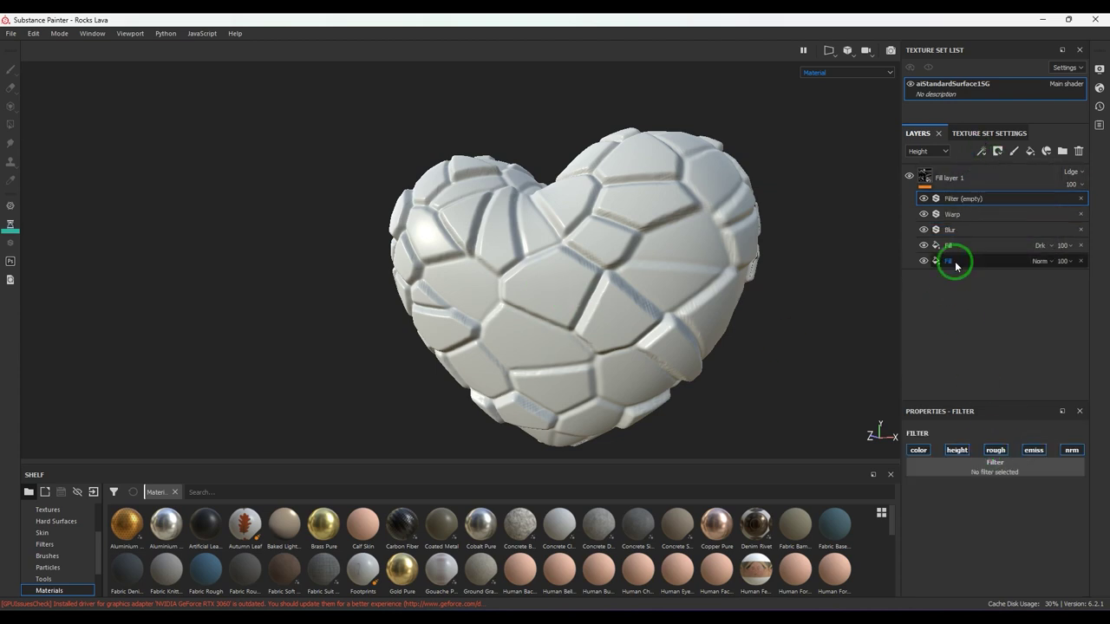
click(994, 462)
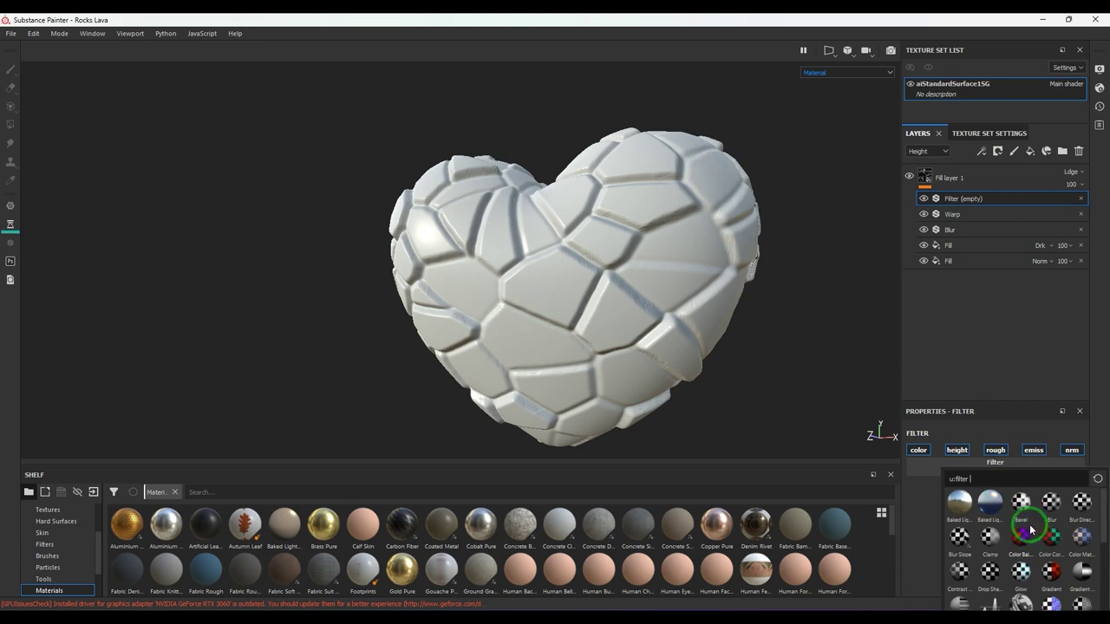
mouse_move(958, 542)
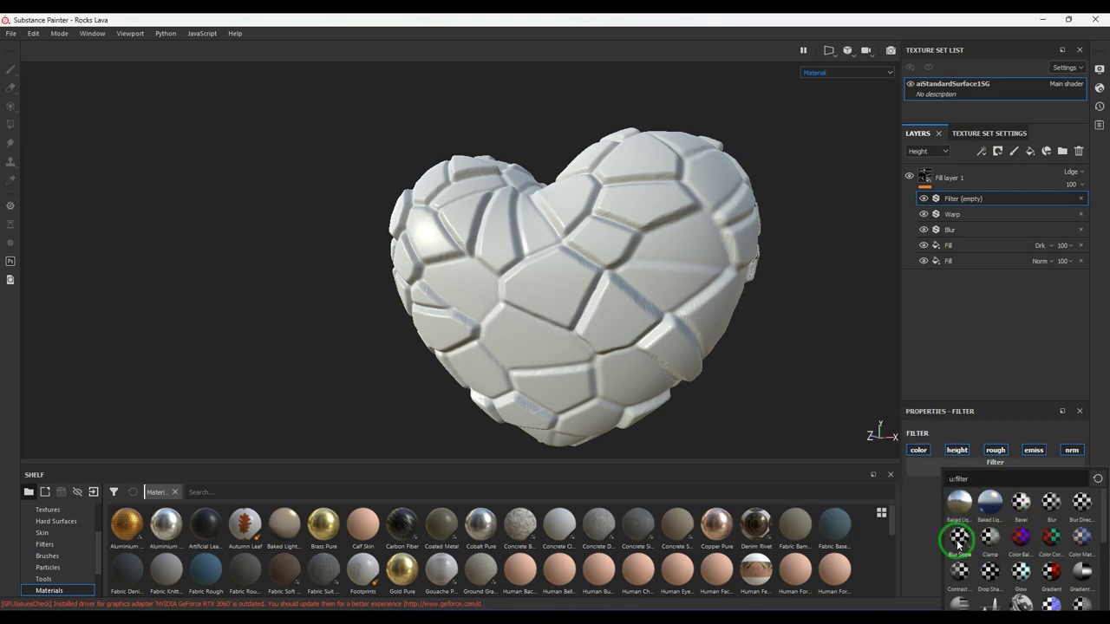
click(958, 542)
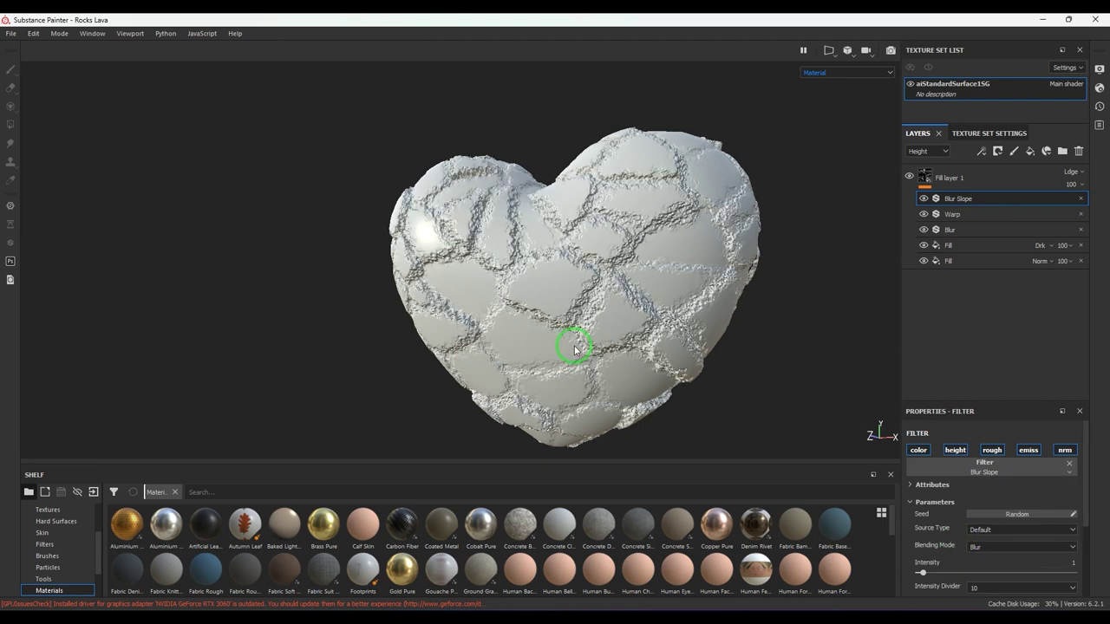
Step: Set the Blur Slope intensity divider to 1000
scroll(949, 572, down, 2)
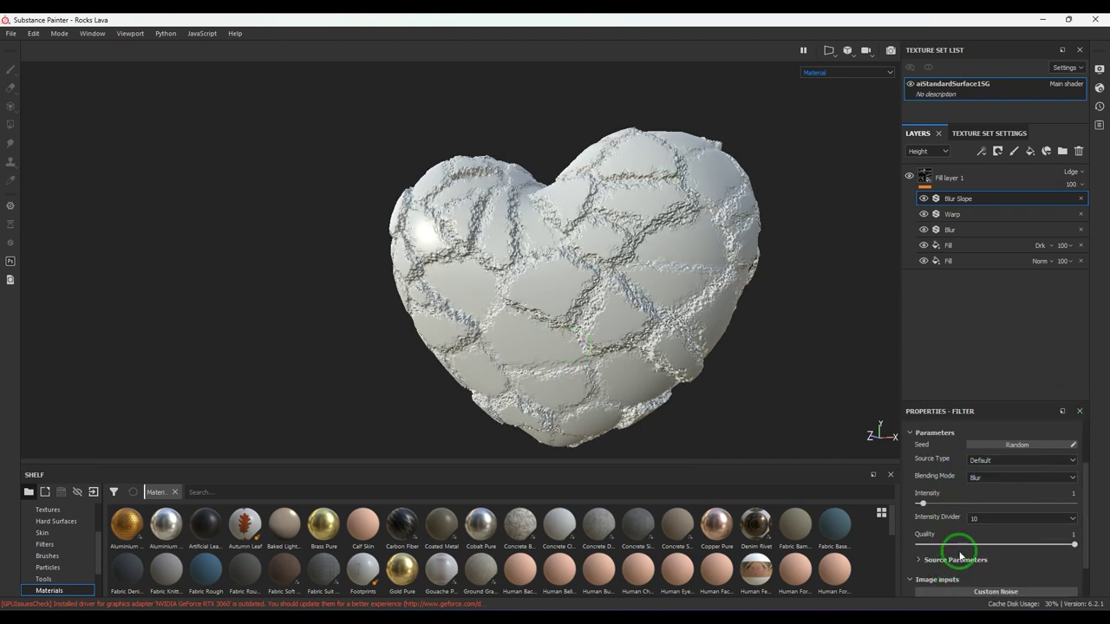
click(997, 518)
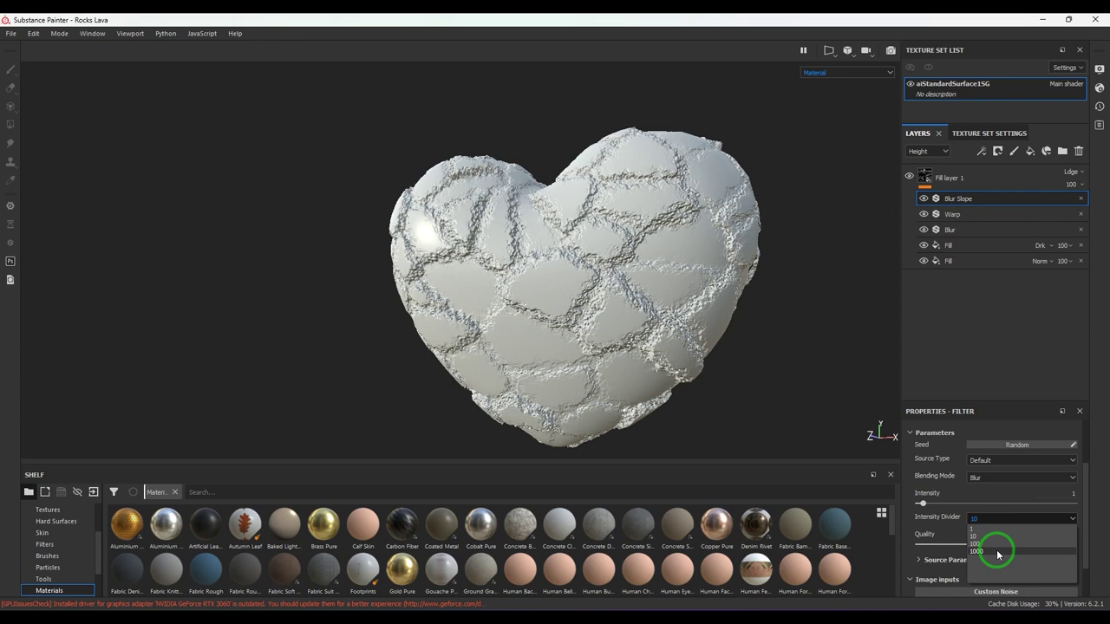
click(997, 553)
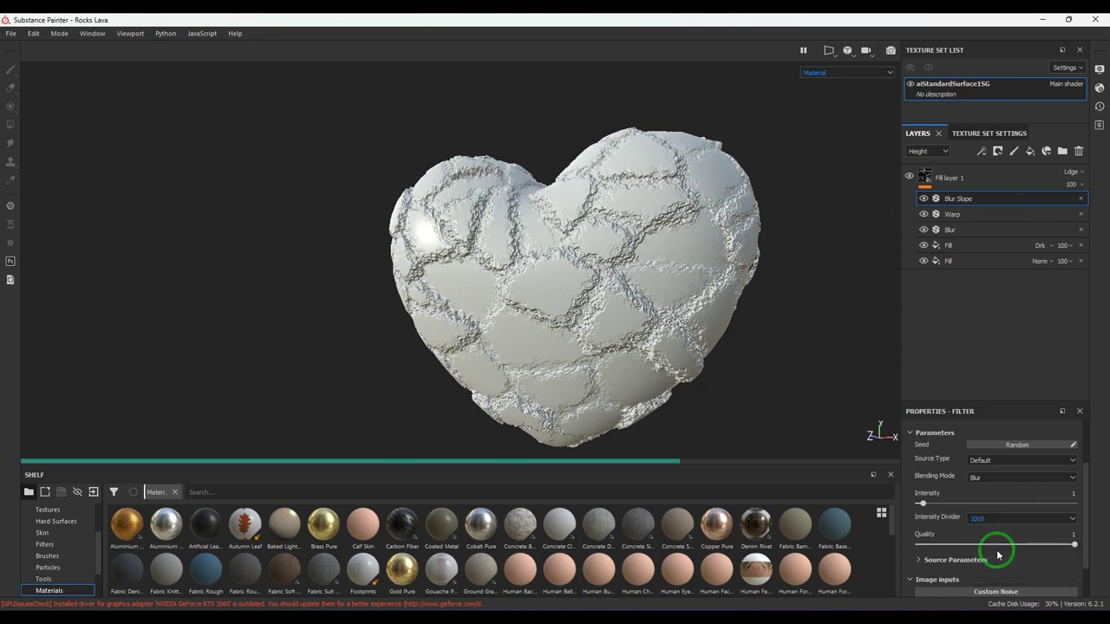
scroll(980, 515, down, 1)
drag(928, 461, 949, 466)
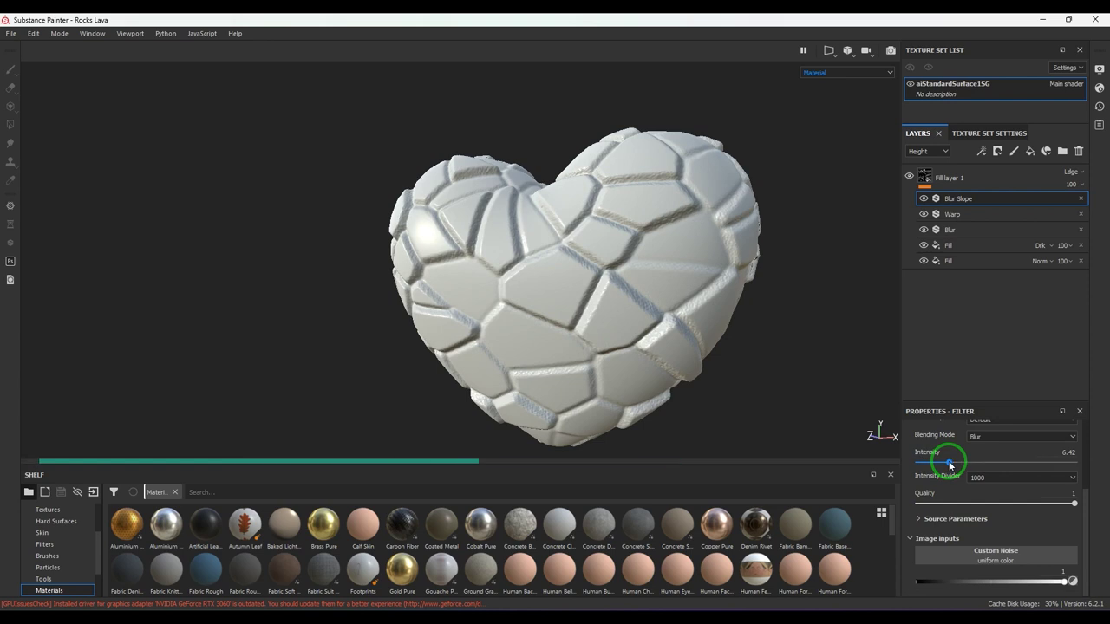
click(939, 495)
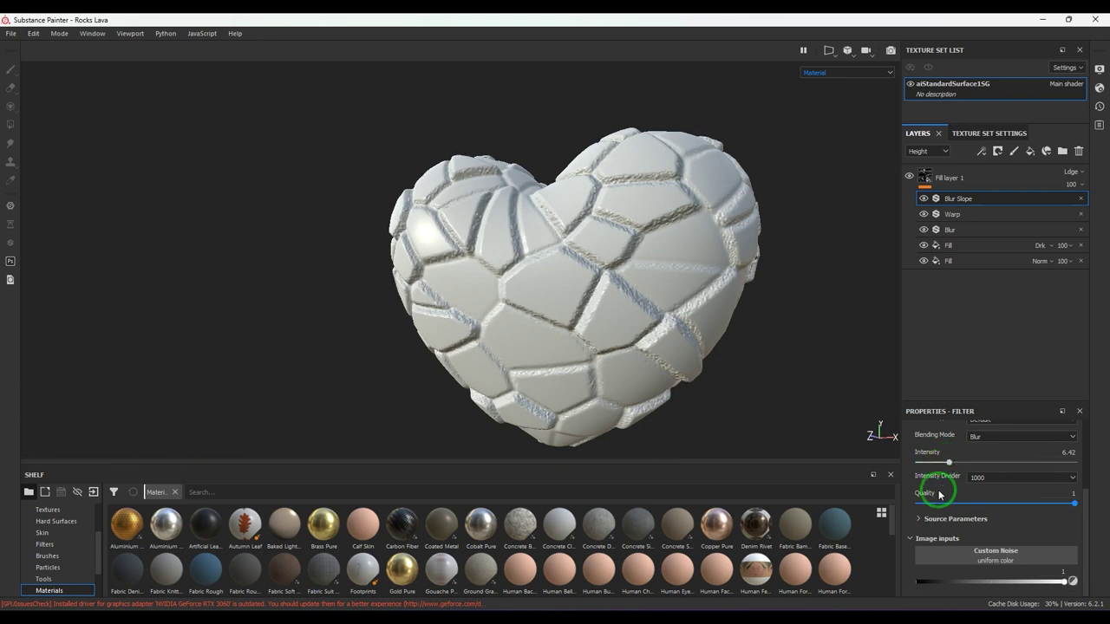
Step: Set the Blur Slope source tiling to 0.5
click(922, 519)
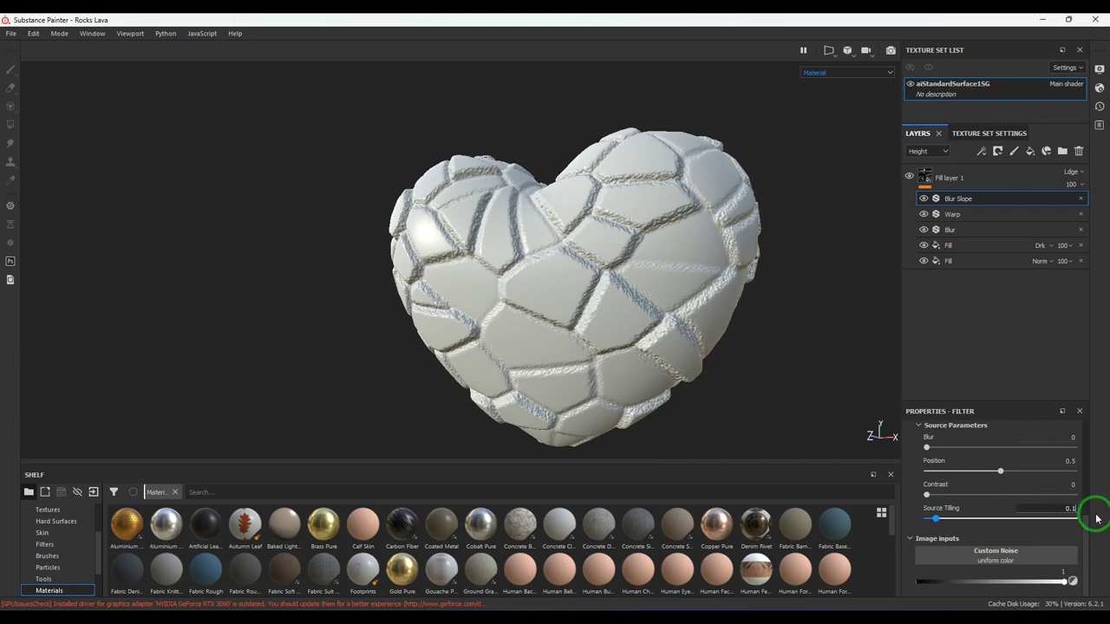
key(Return)
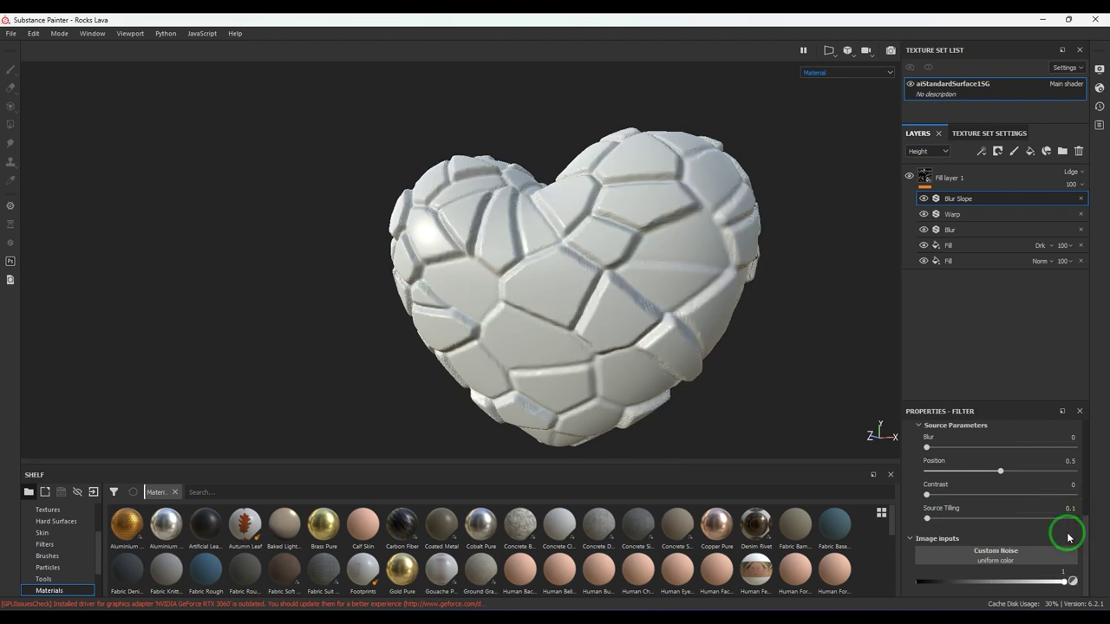
click(1068, 508)
text(0.2)
key(Return)
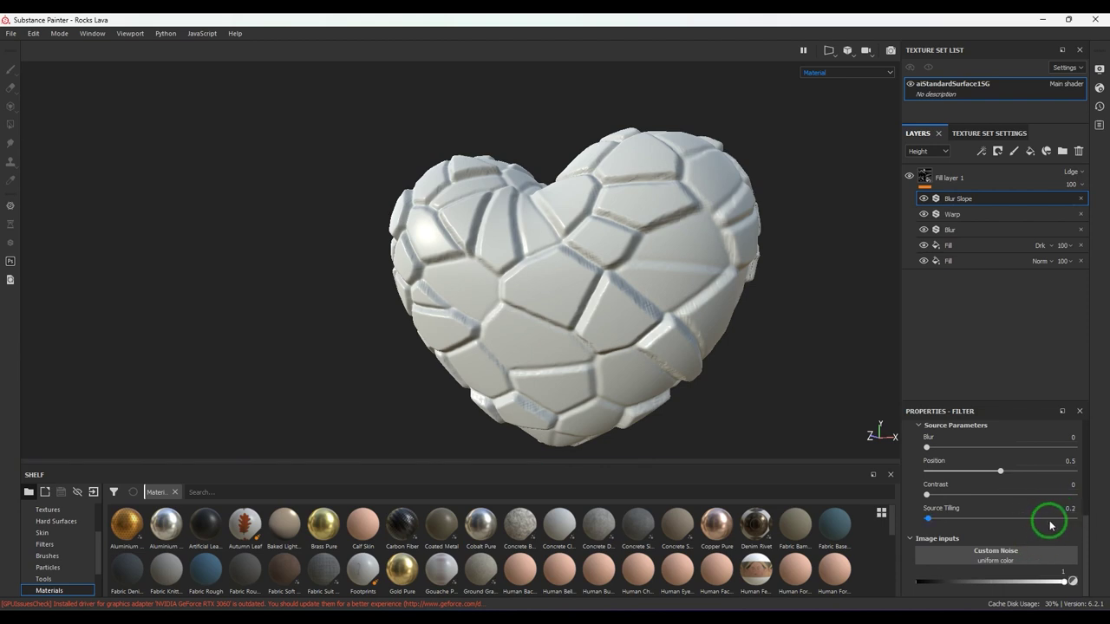
click(1068, 509)
text(0.5)
key(Return)
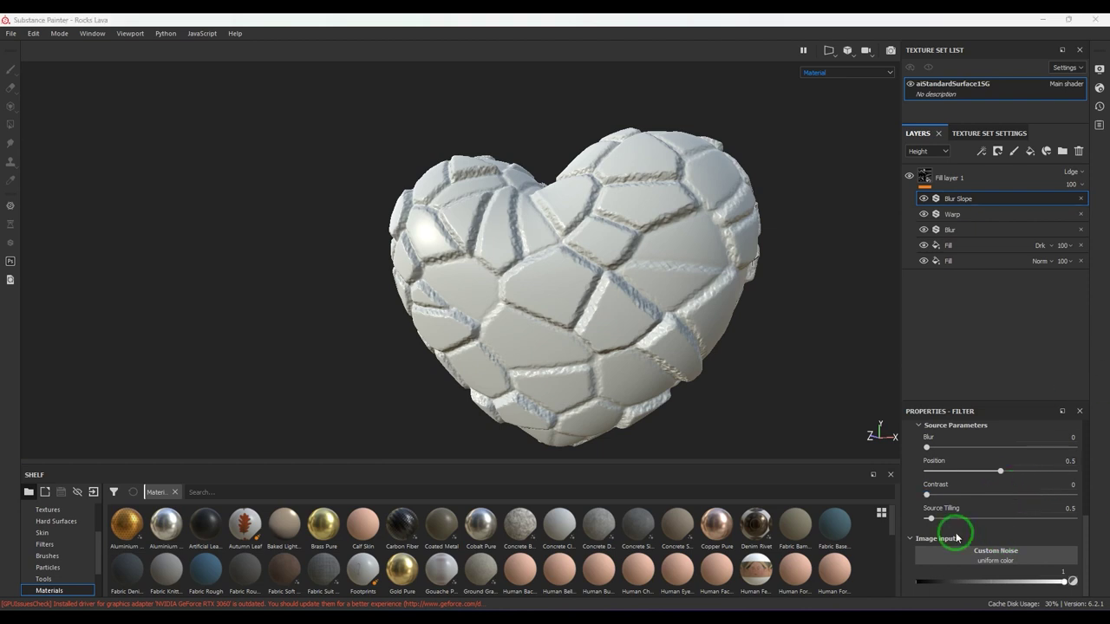
Step: Raise the Blur Slope intensity to 15.46
scroll(1023, 503, up, 1)
scroll(1023, 503, up, 1)
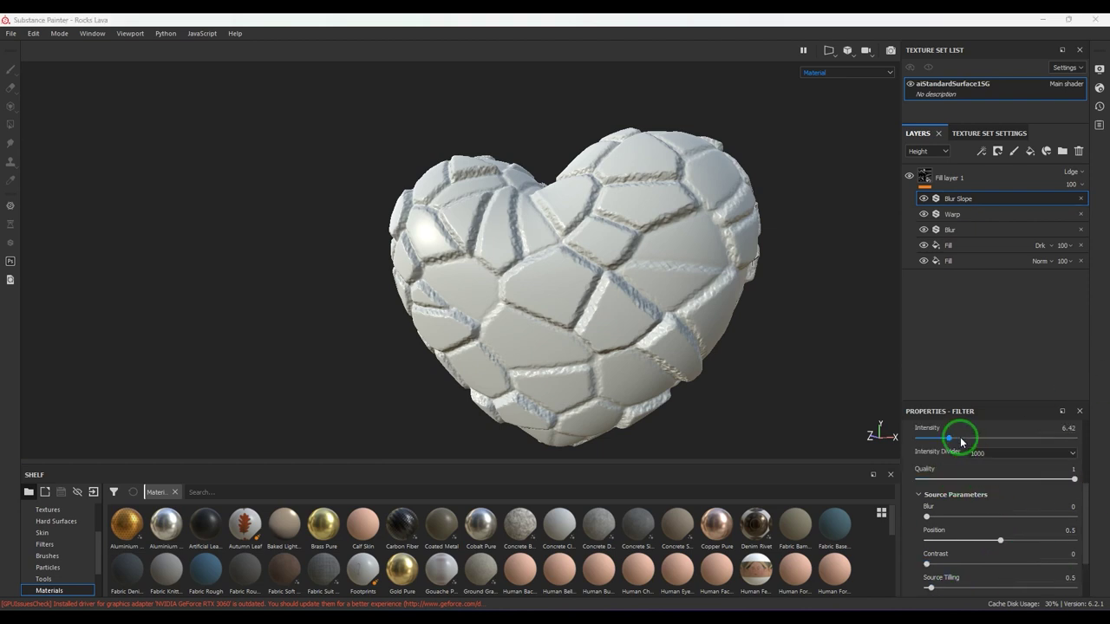
click(992, 437)
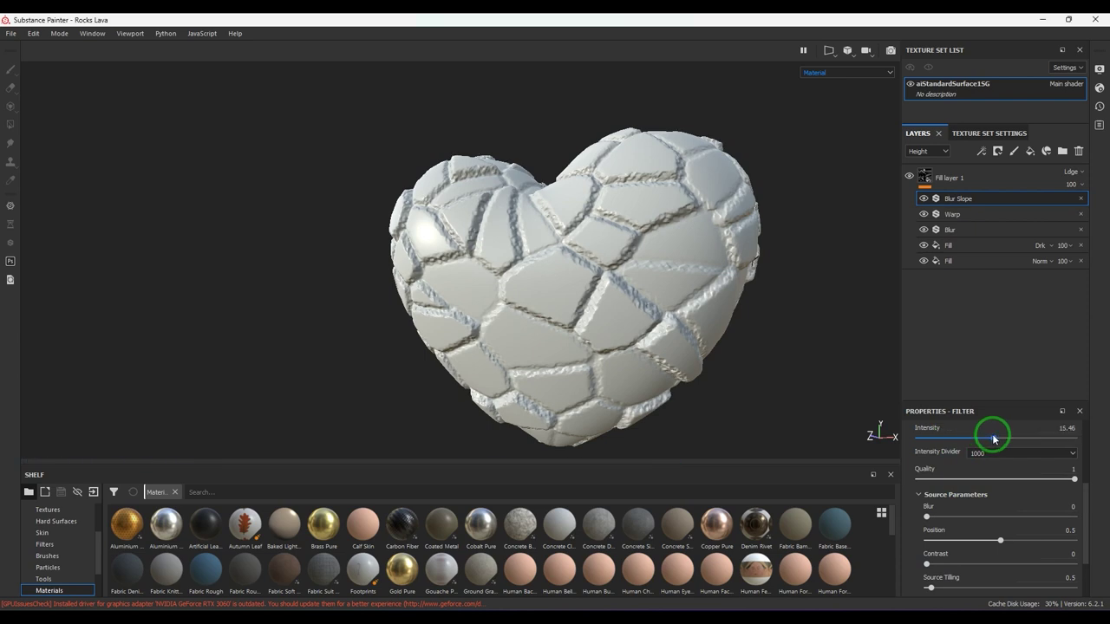
scroll(972, 477, down, 1)
scroll(994, 559, up, 1)
scroll(993, 556, up, 2)
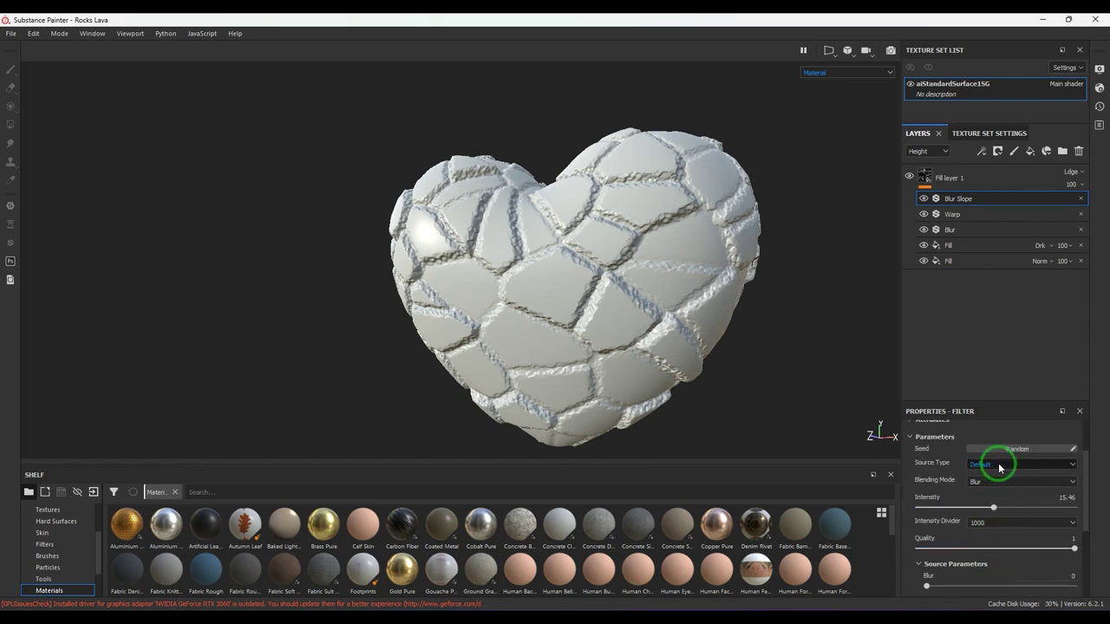
Step: Switch the Blur Slope source to Custom Noise with Creased noise, at intensity about 22
click(997, 464)
click(998, 489)
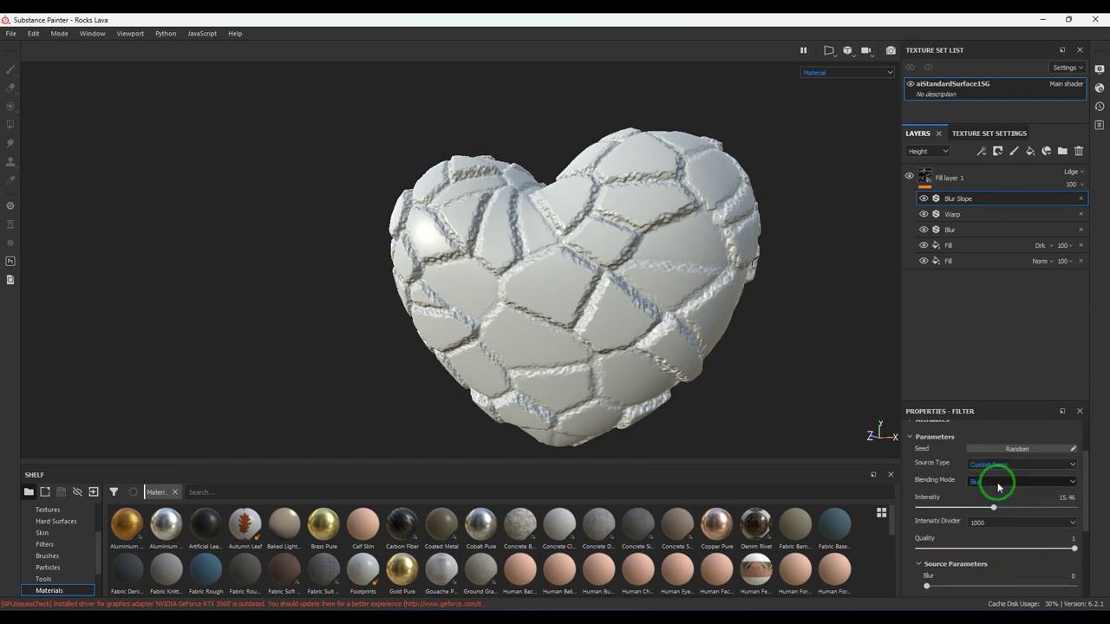
scroll(999, 466, down, 2)
scroll(997, 468, down, 2)
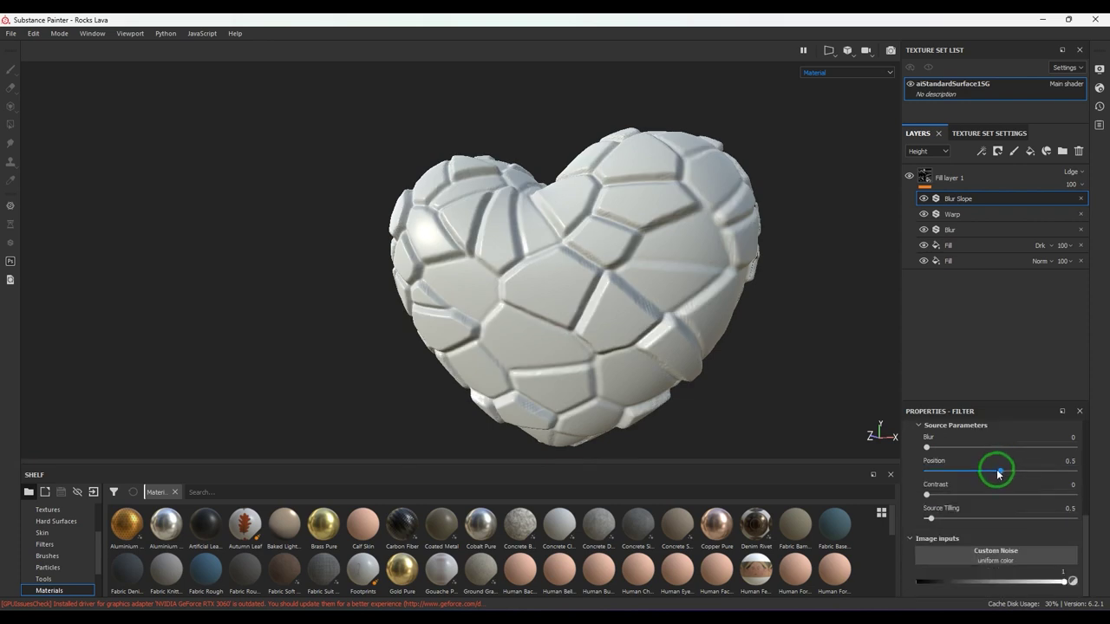
click(993, 549)
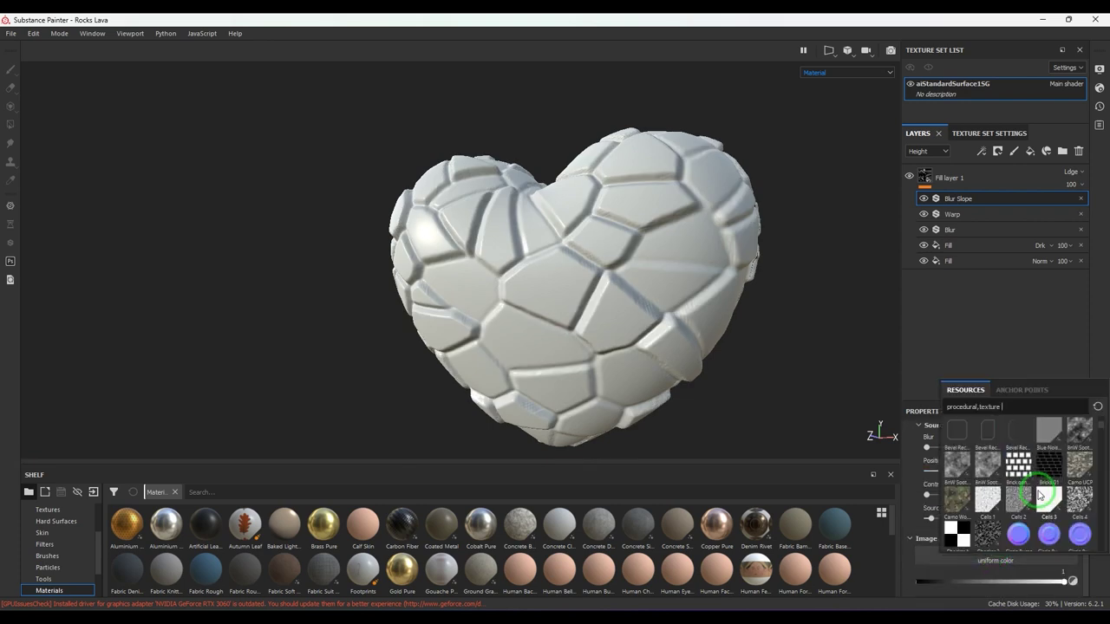
scroll(1039, 495, down, 3)
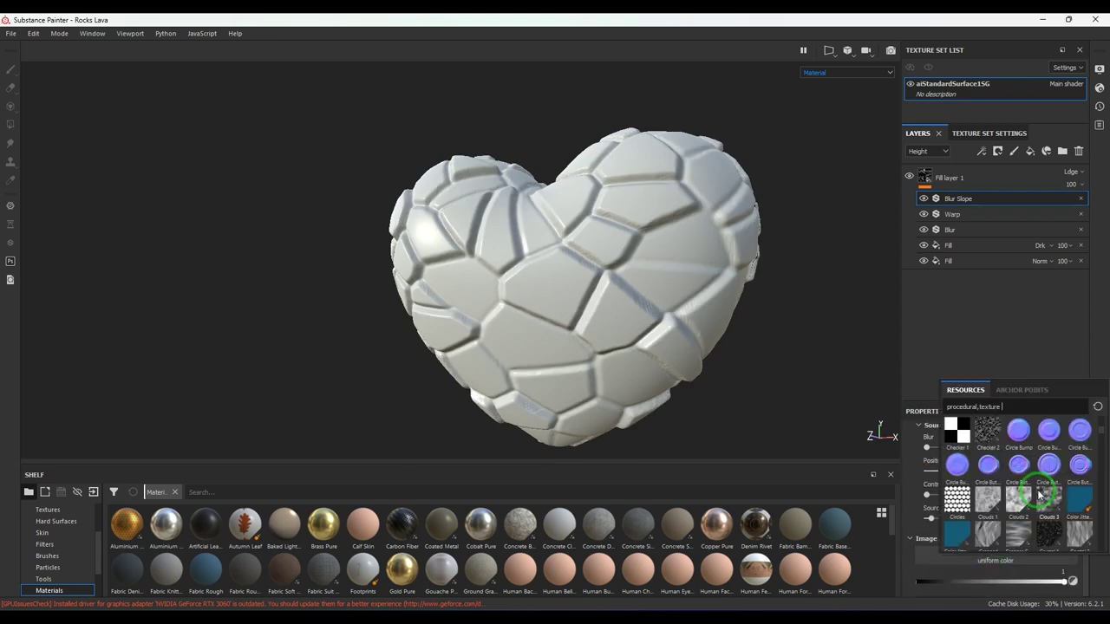
click(1023, 530)
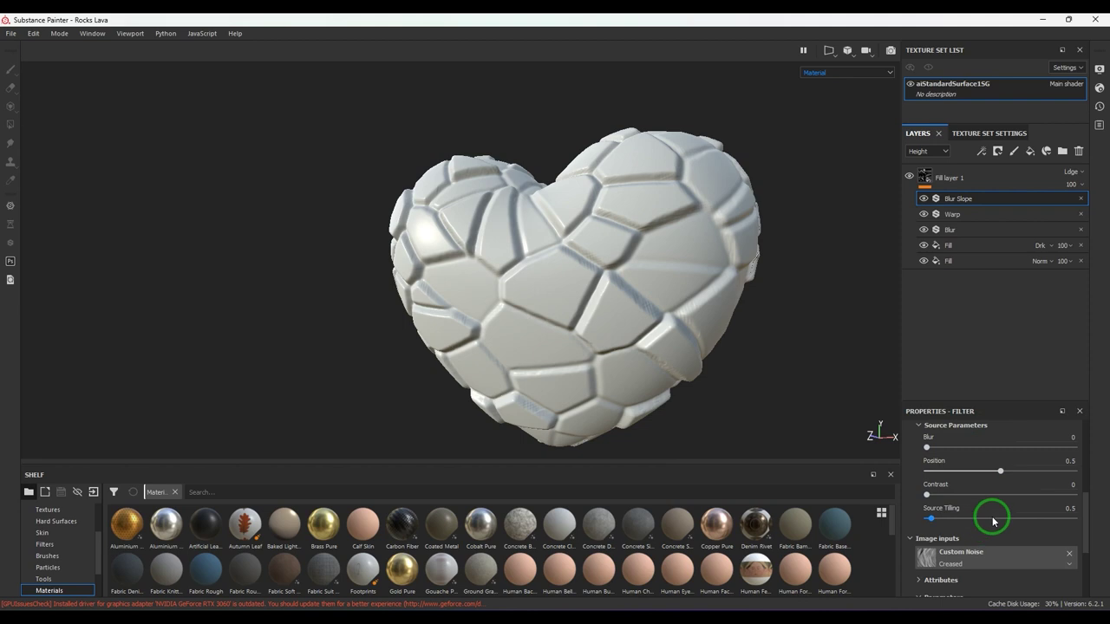
scroll(993, 520, up, 4)
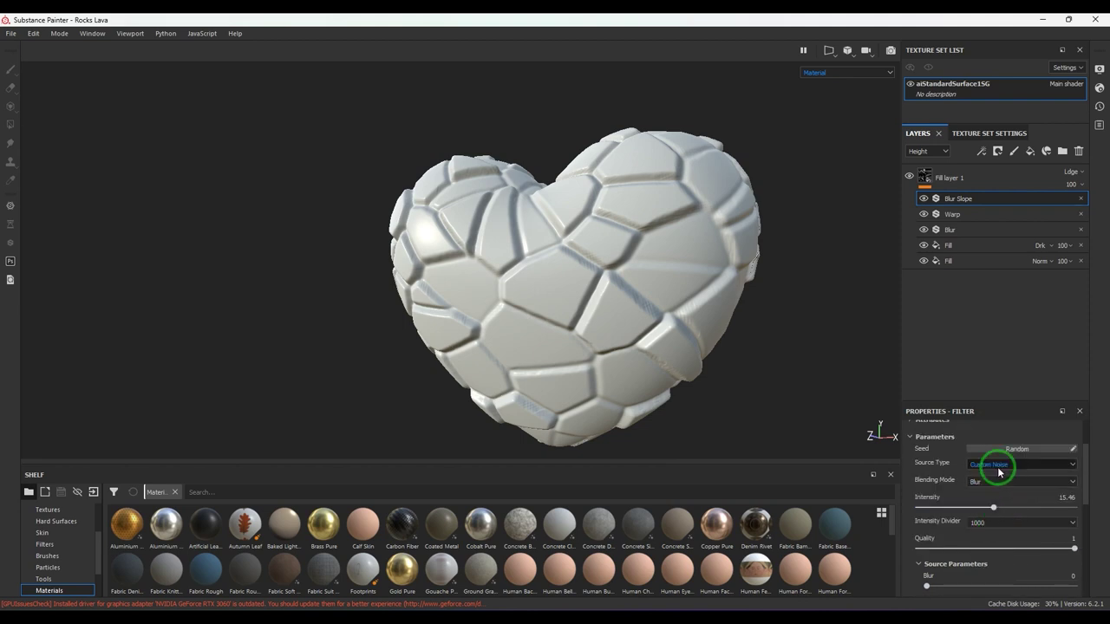
drag(994, 507, 1021, 511)
Step: Expand the custom noise parameters and set its Scale to 2
scroll(1015, 511, up, 5)
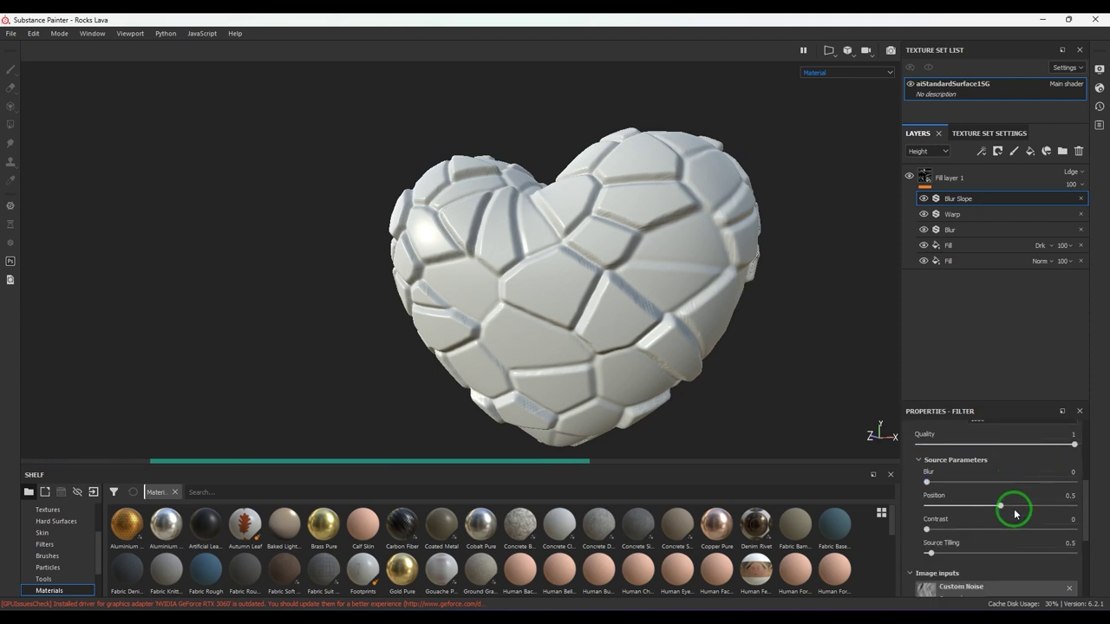
scroll(980, 530, down, 1)
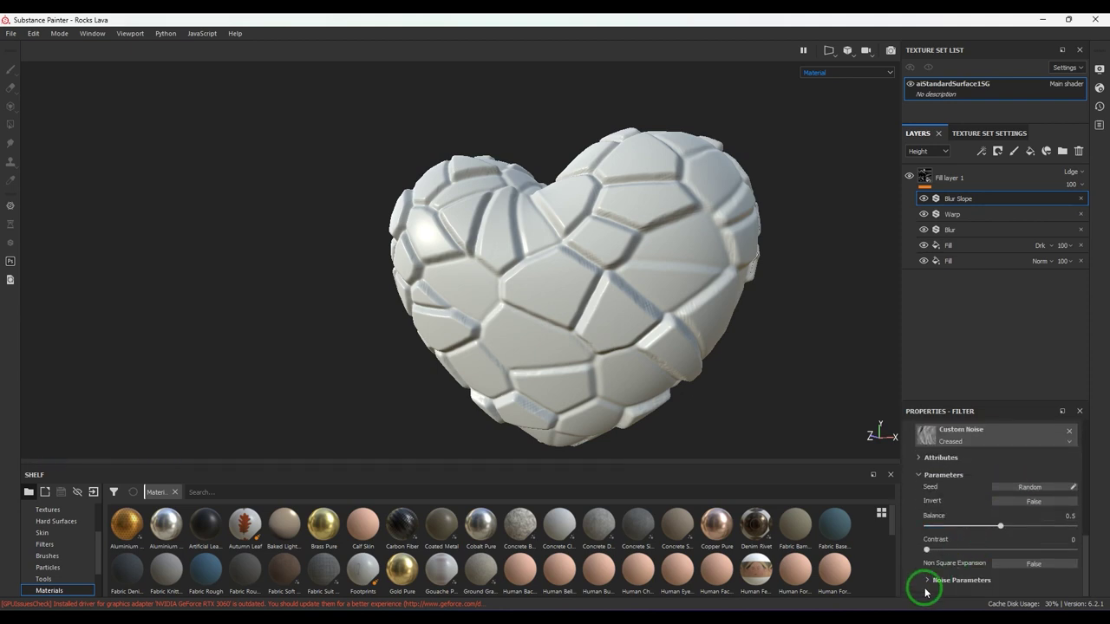
scroll(928, 563, up, 1)
click(921, 513)
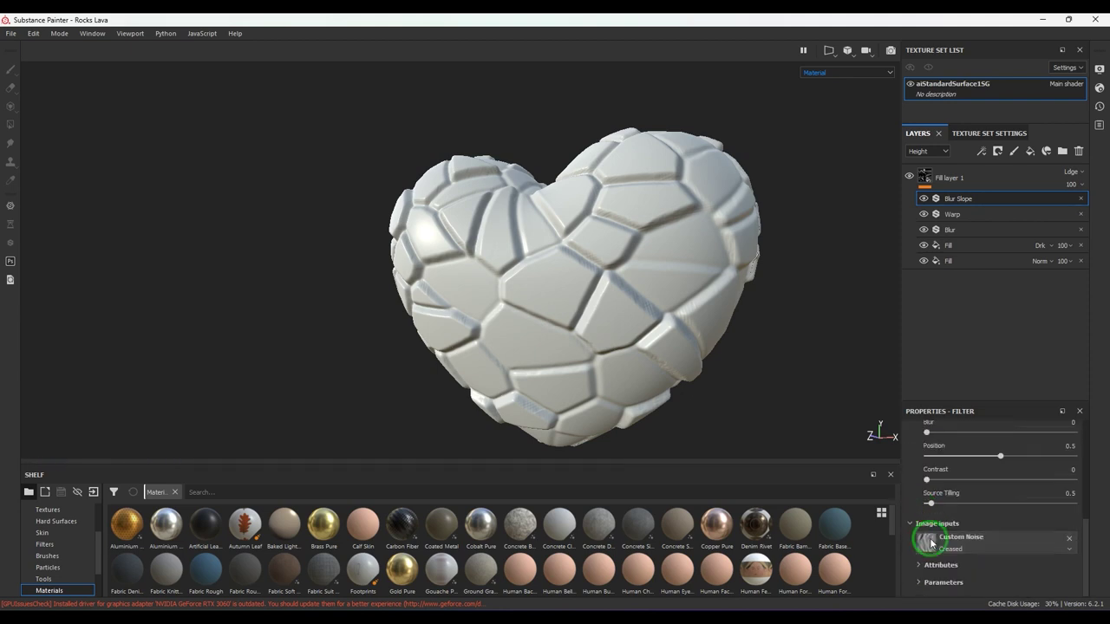
click(922, 581)
scroll(926, 572, down, 3)
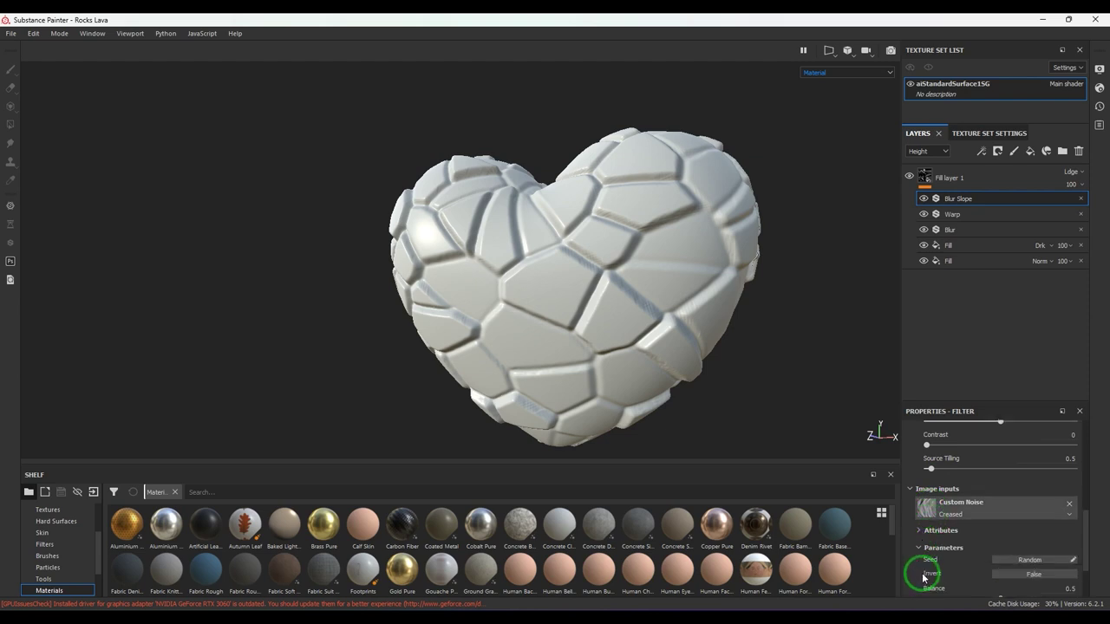
scroll(926, 587, down, 2)
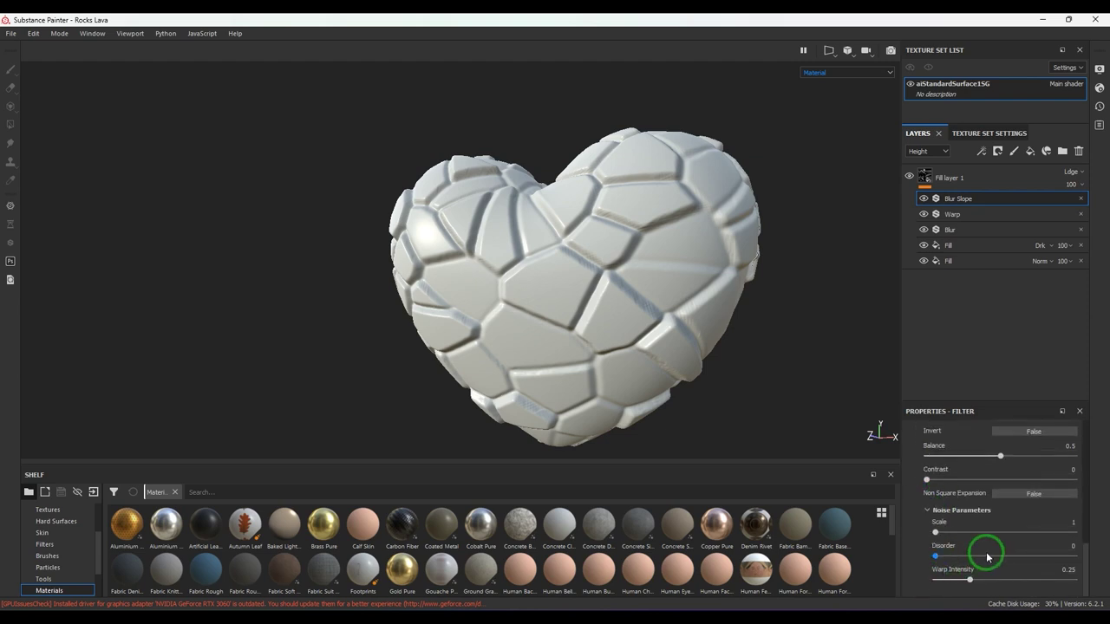
drag(944, 533, 953, 534)
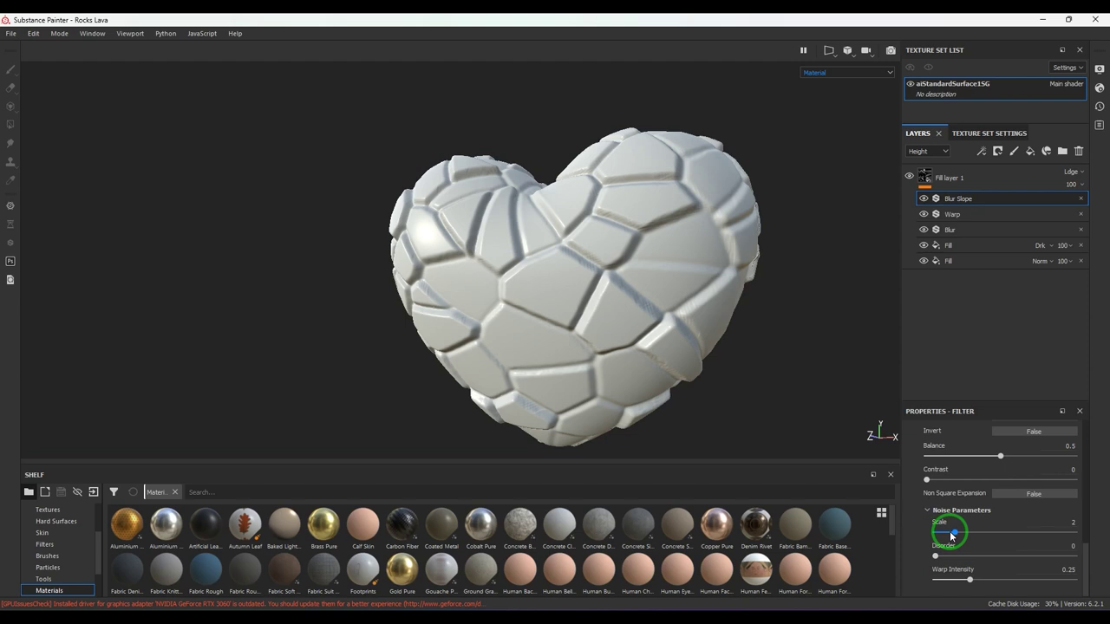
scroll(979, 496, down, 4)
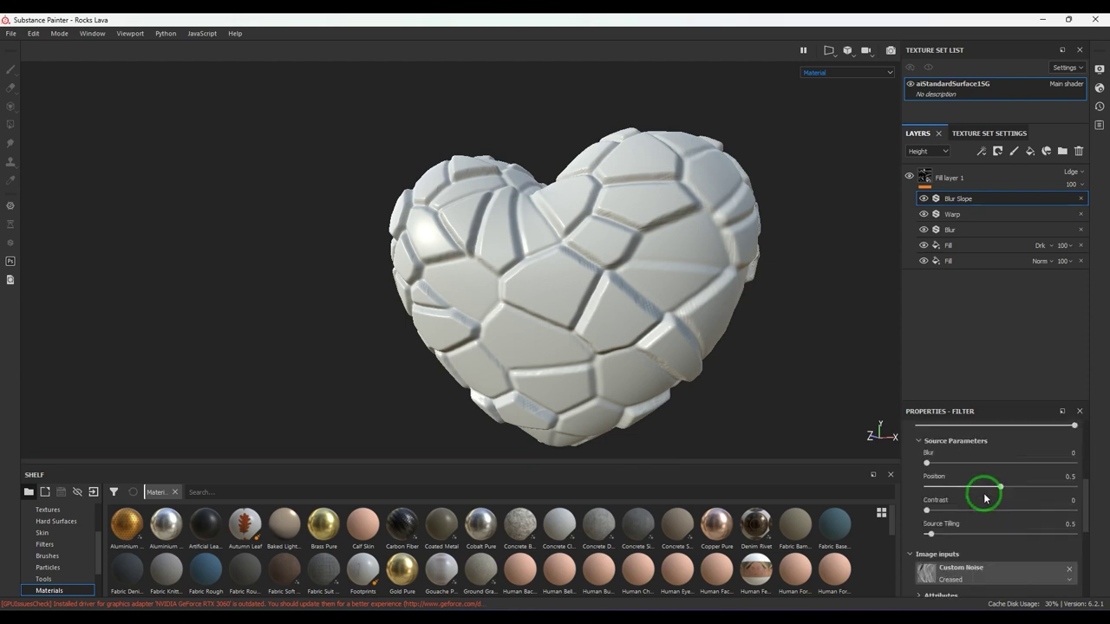
Step: Try Dirt 1 and Cells 1 as noise input, then use Gaussian Noise with tiling 5.26
click(978, 569)
scroll(1039, 517, down, 3)
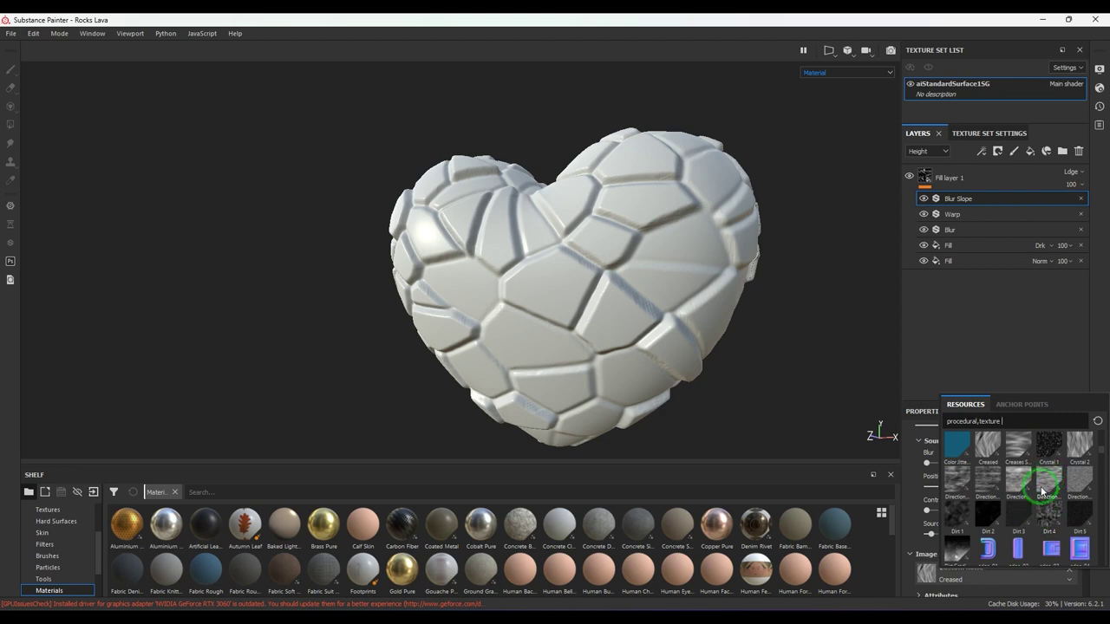
click(961, 514)
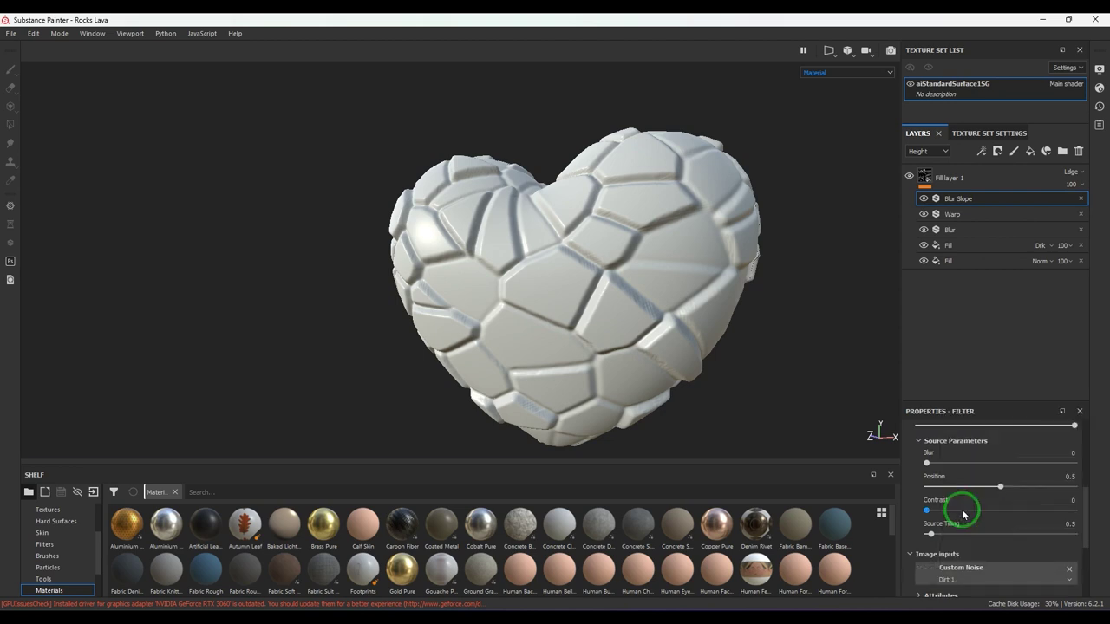
click(1020, 572)
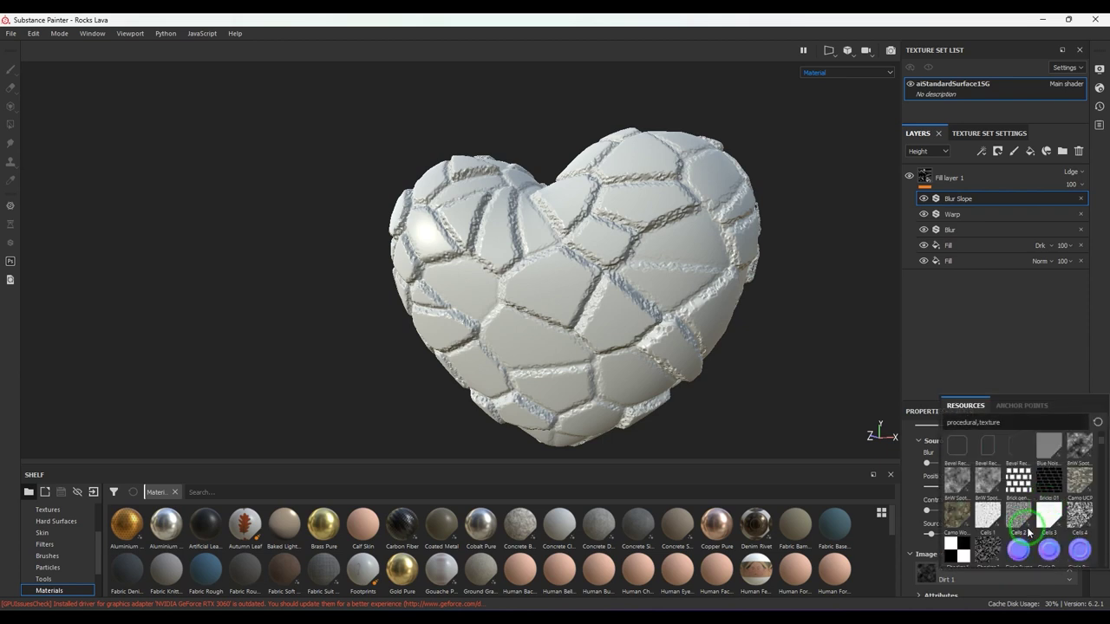
click(993, 516)
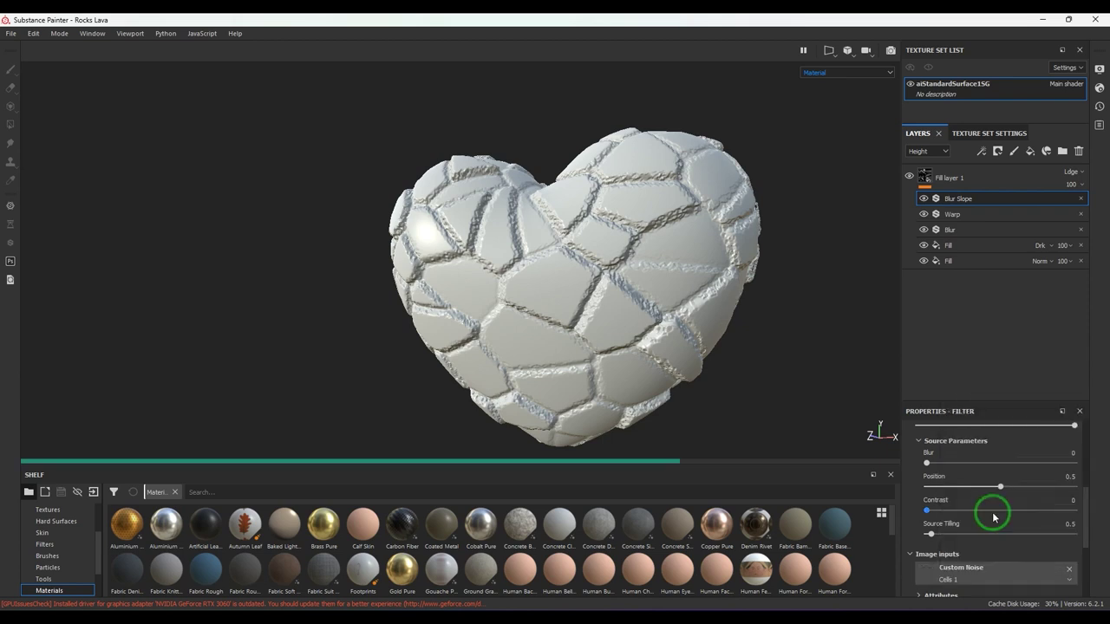
click(980, 572)
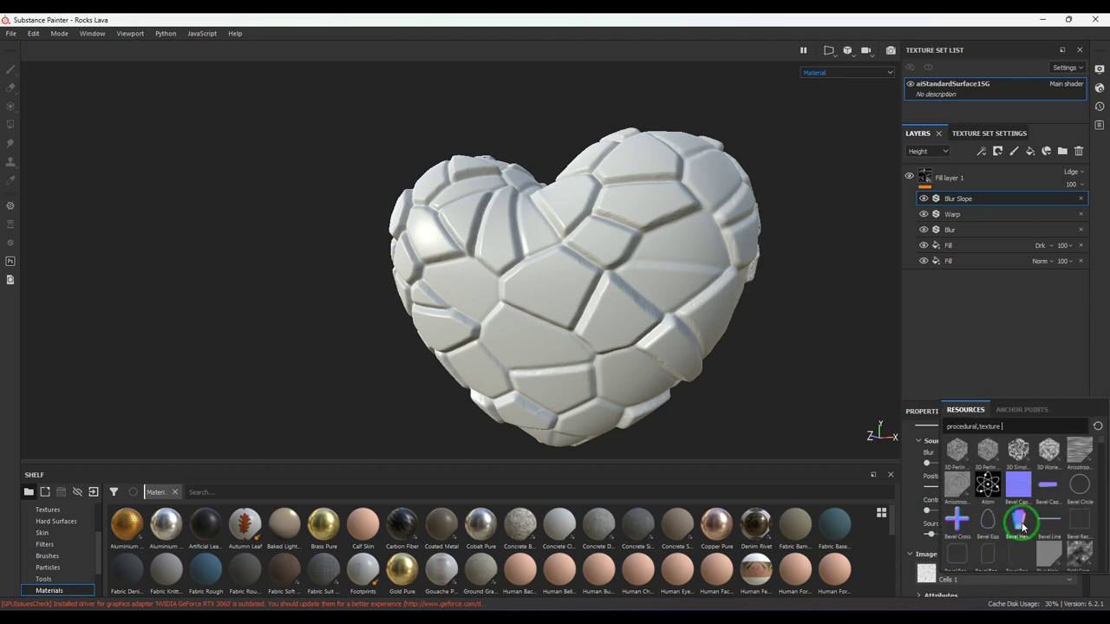
scroll(1021, 527, down, 3)
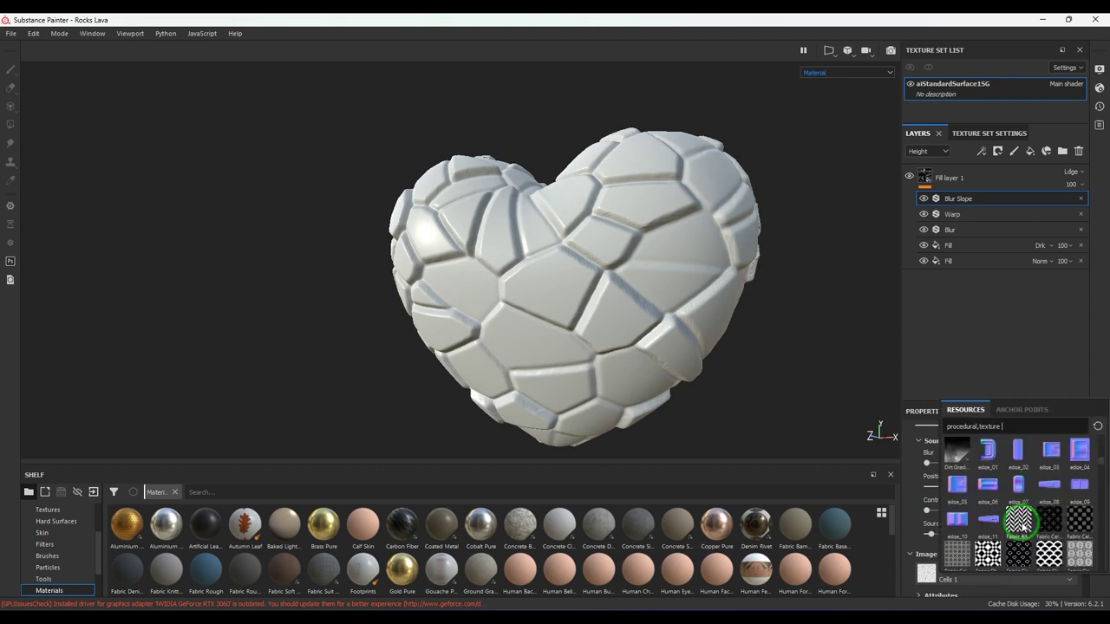
scroll(1023, 524, down, 5)
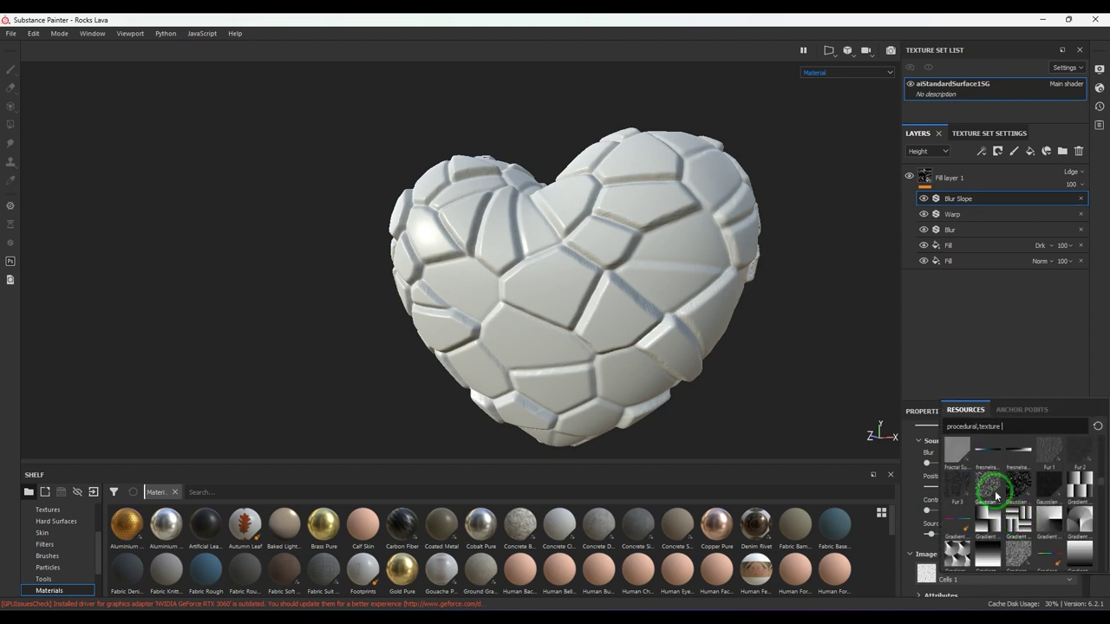
click(992, 490)
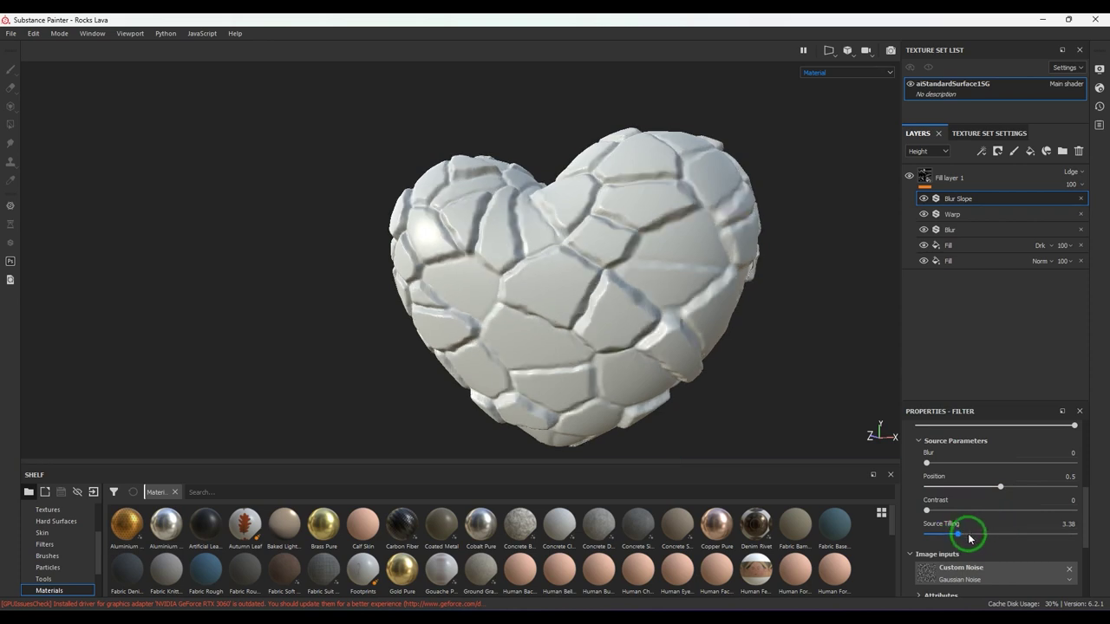
click(976, 535)
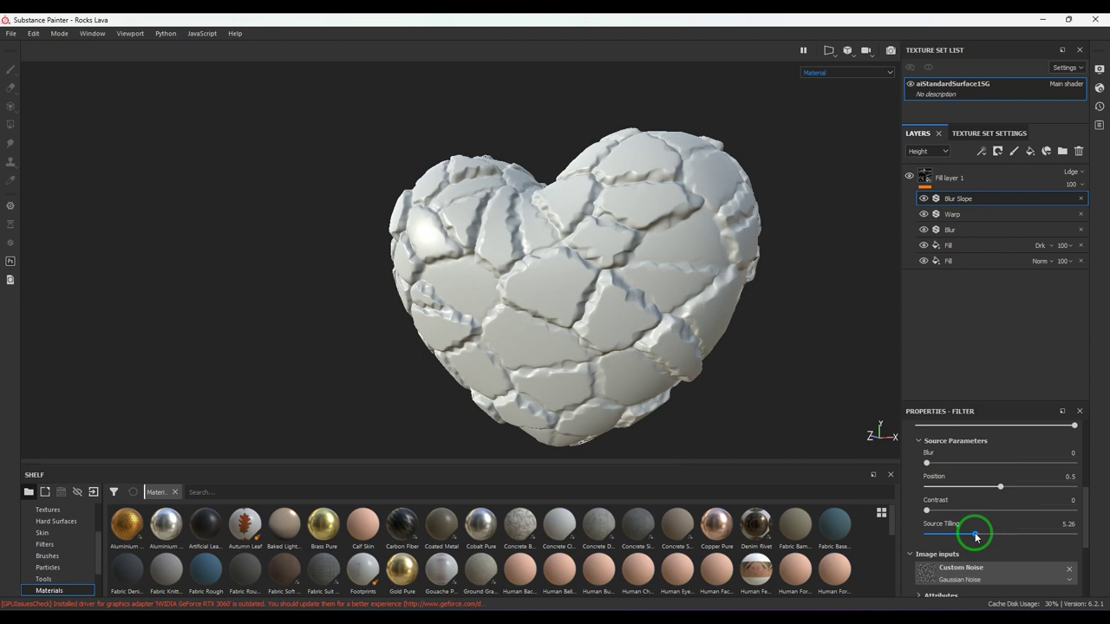
scroll(967, 516, up, 3)
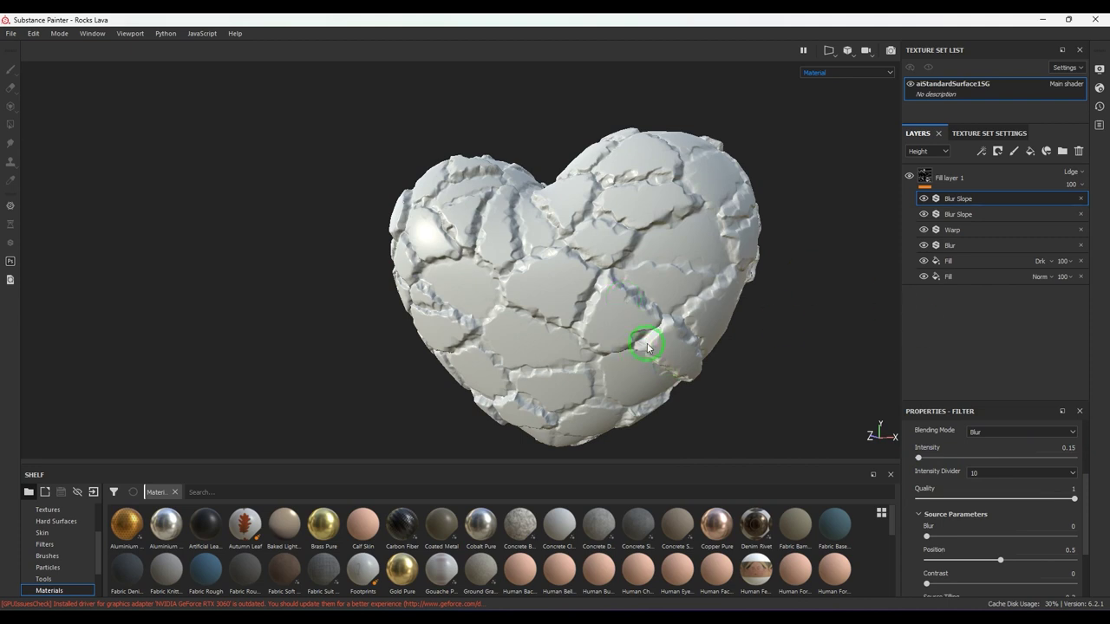
Step: Preview the heart's Height and Roughness channels, then return to the lit material view
click(837, 73)
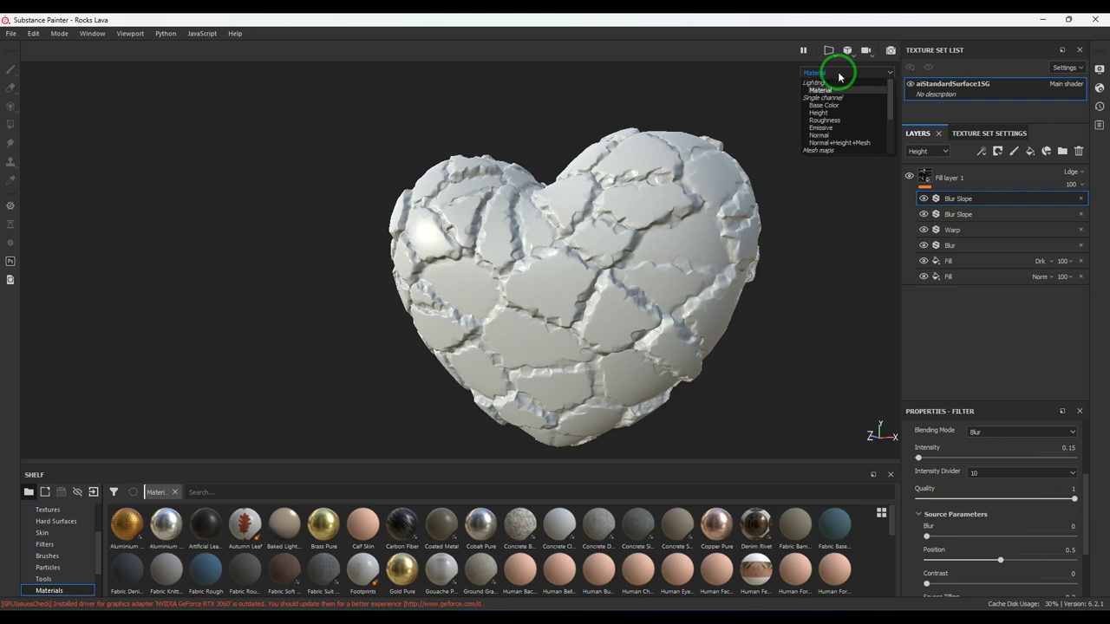
click(826, 112)
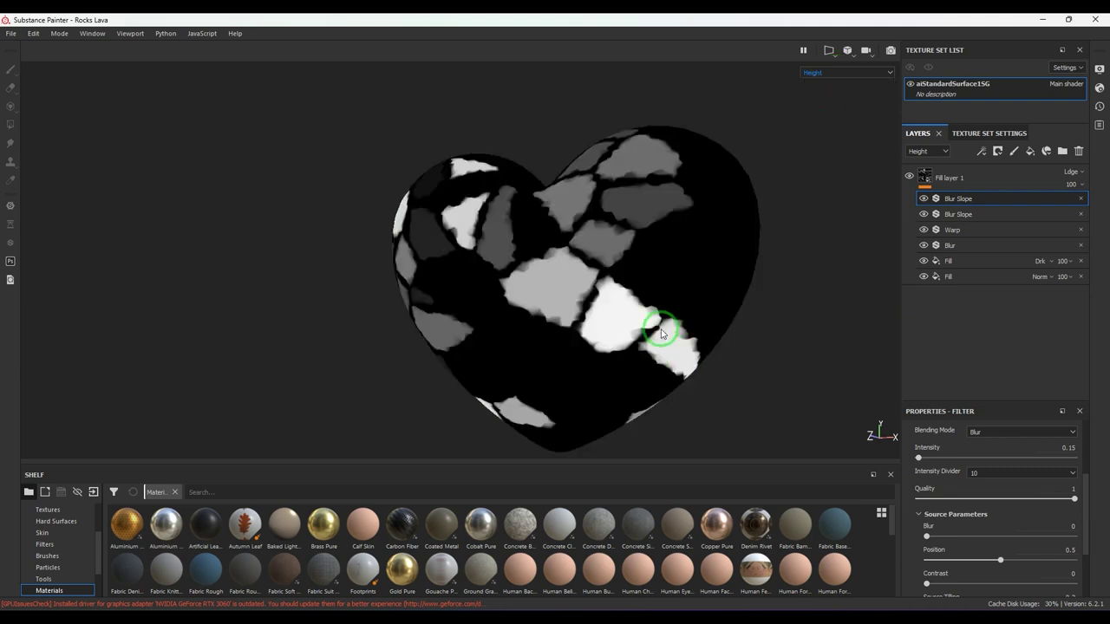
click(835, 72)
click(828, 84)
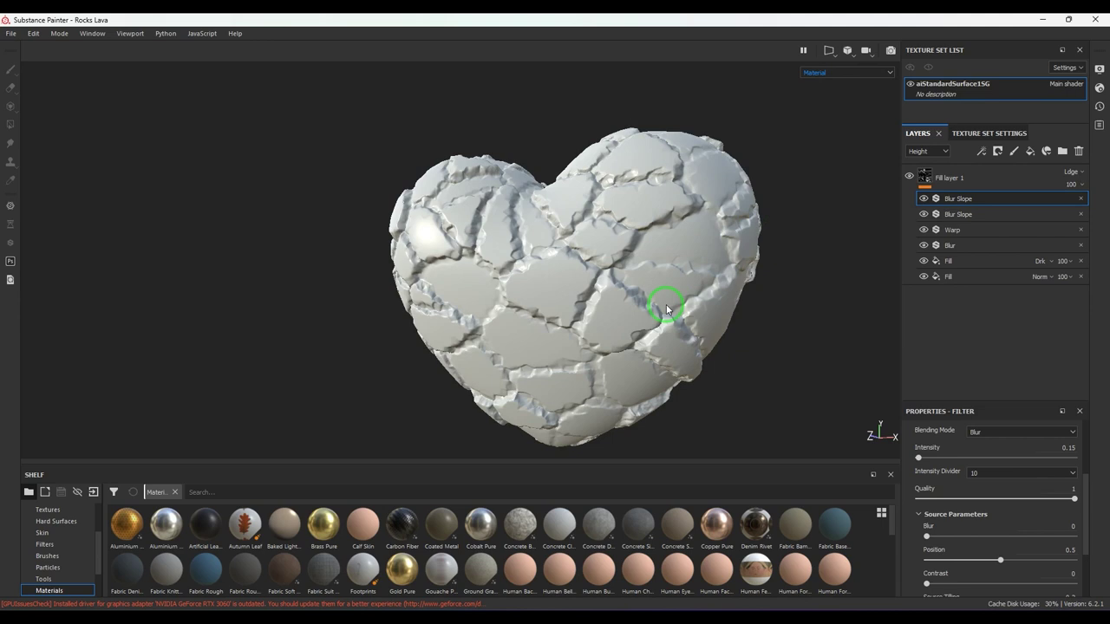
click(841, 73)
click(831, 121)
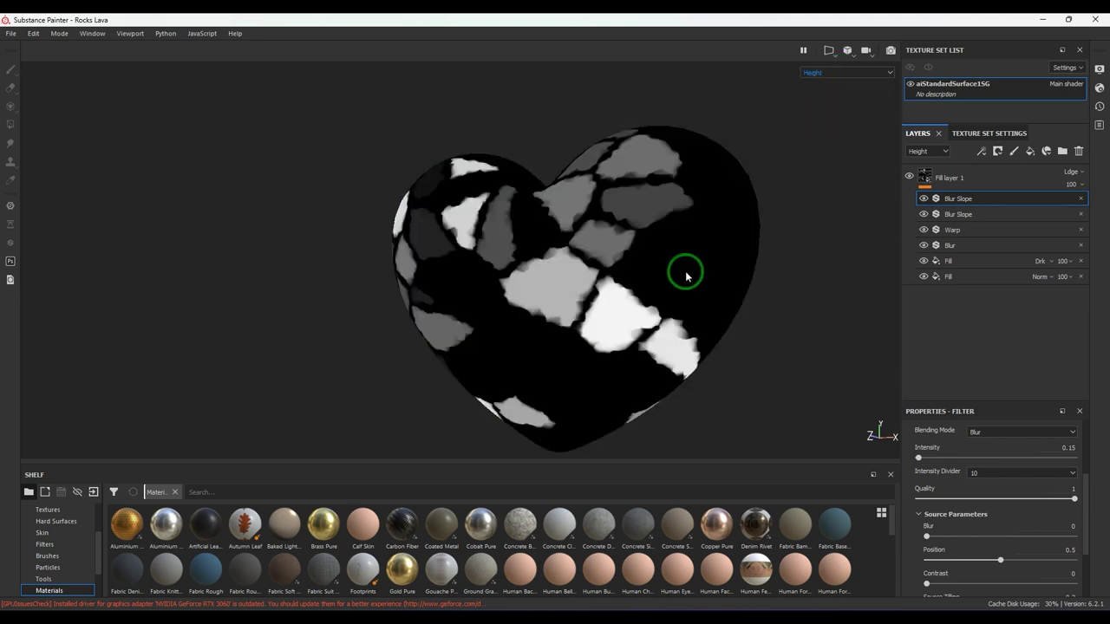
key(m)
click(976, 158)
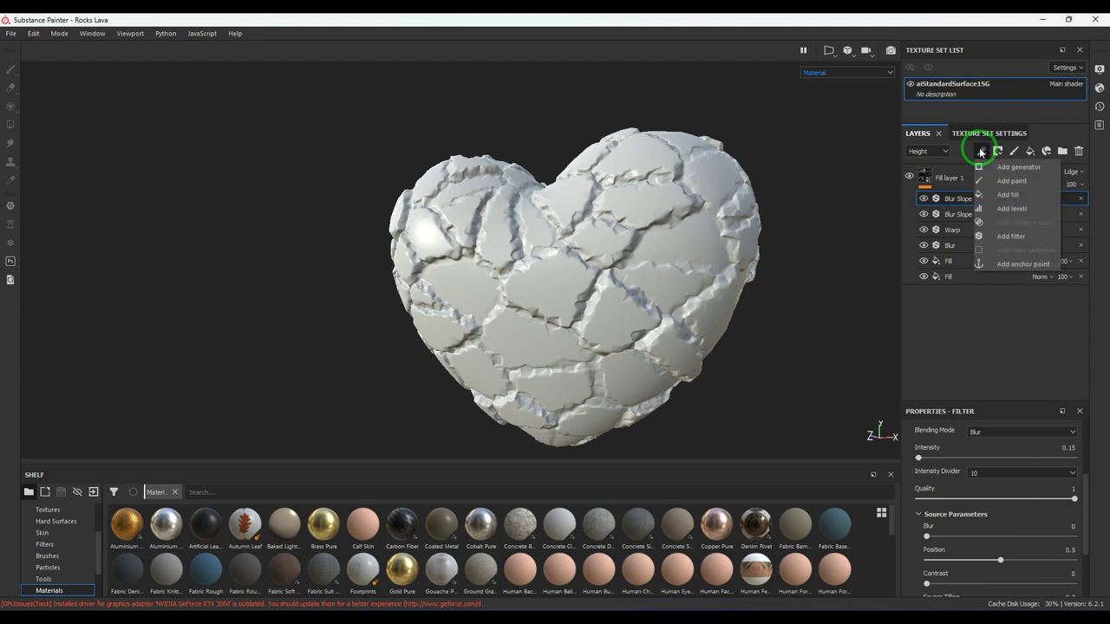
Step: Add an anchor point to Fill layer 1 and rename it 'low freq height'
click(1002, 267)
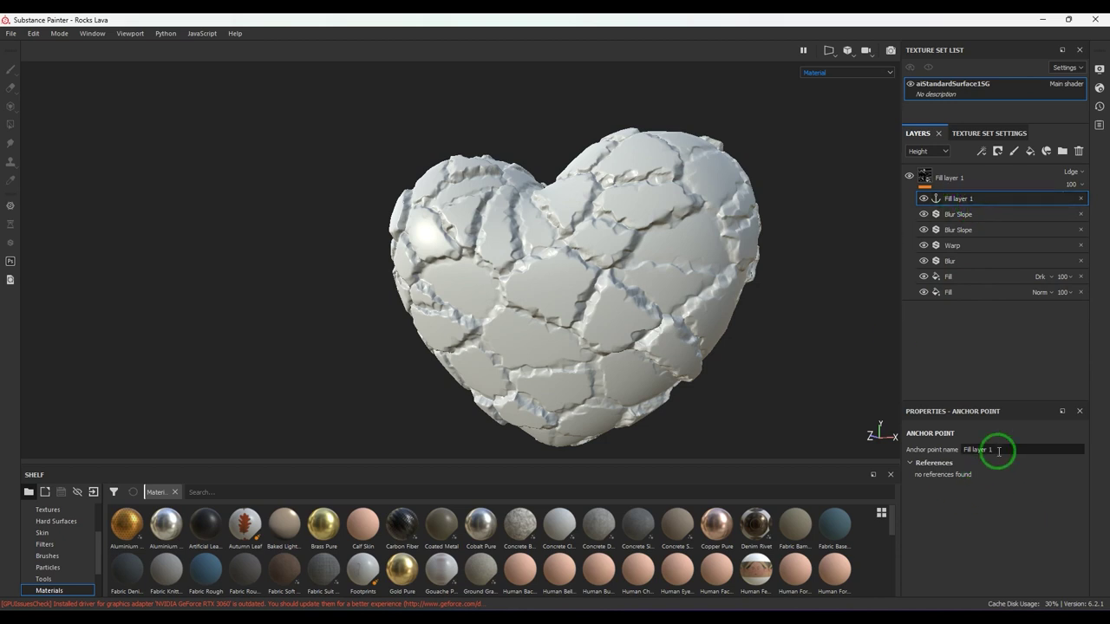
drag(997, 449, 913, 451)
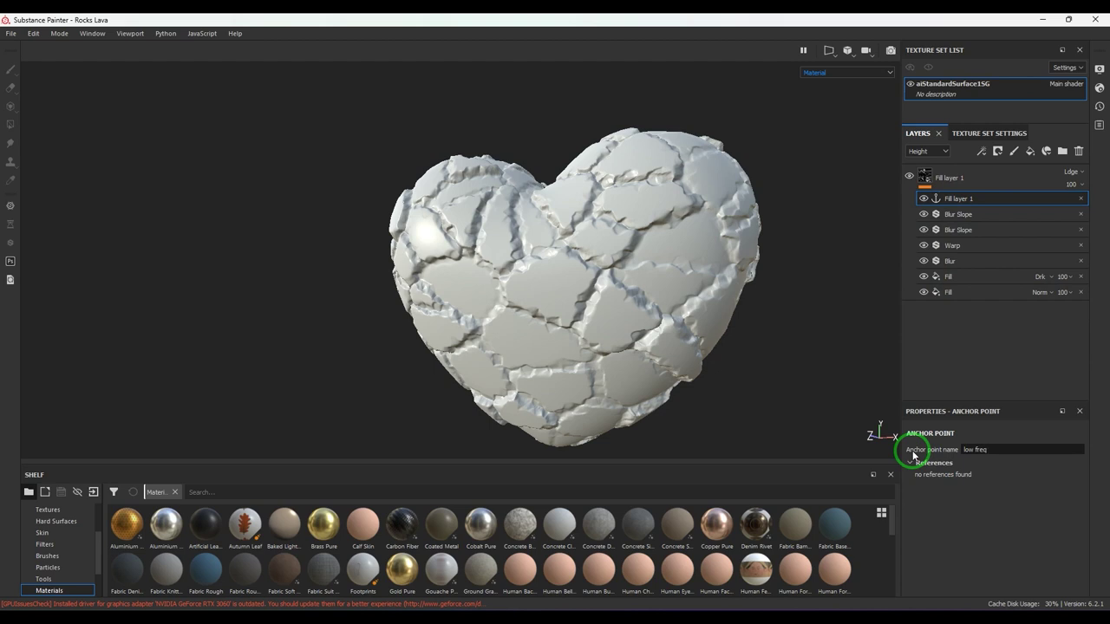
text(low freq)
click(975, 494)
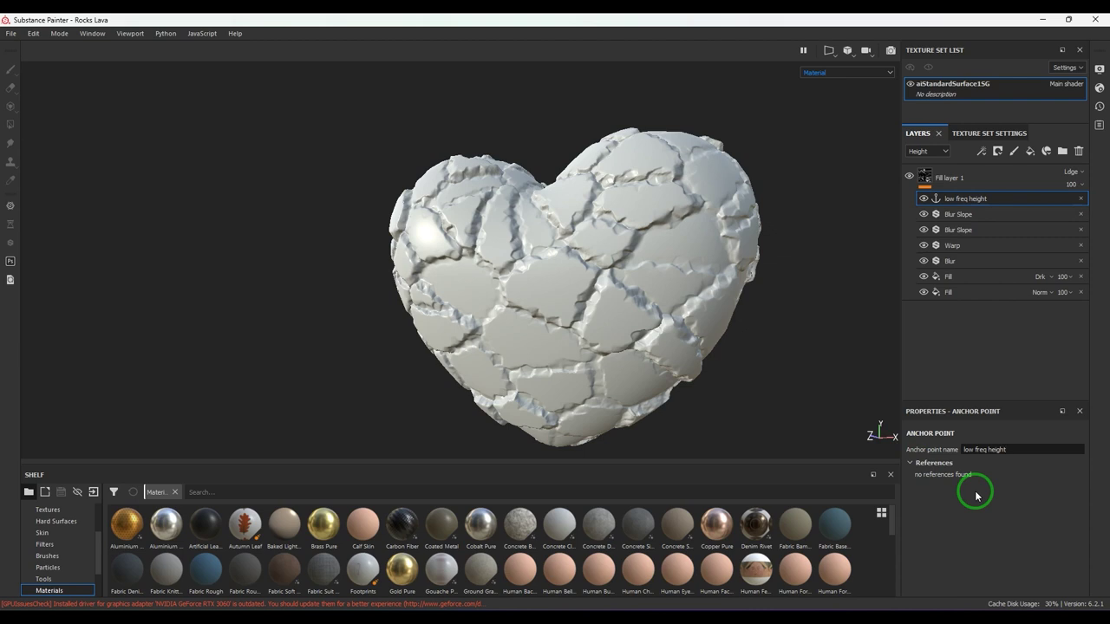
click(991, 182)
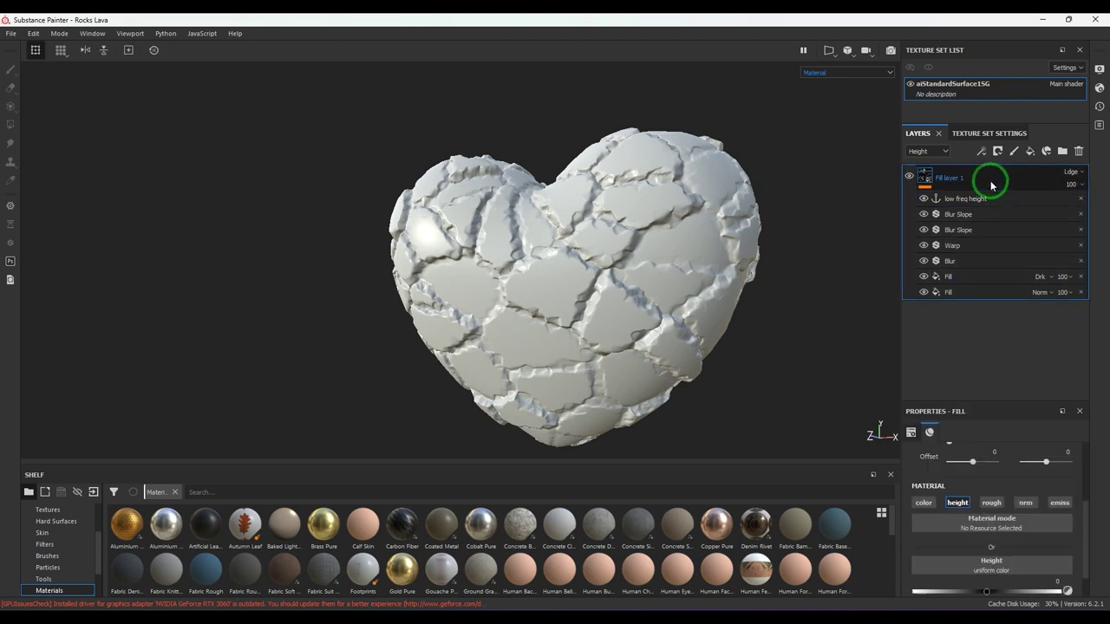
Step: Create Fill layer 2 with its color, roughness, normal and emissive channels disabled
click(1029, 151)
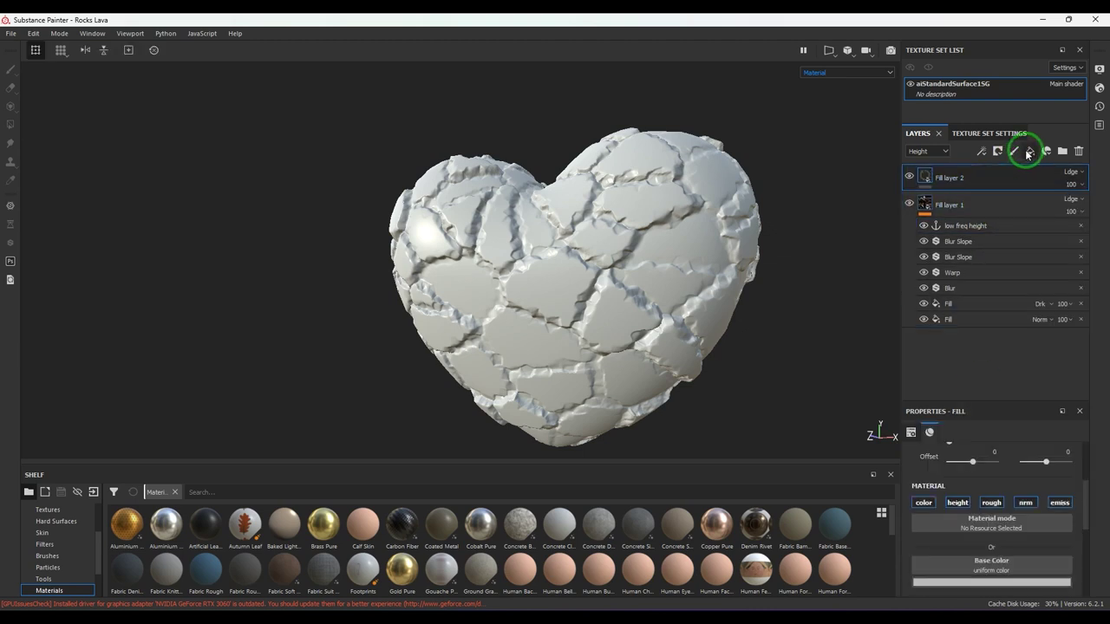
click(923, 502)
click(991, 502)
click(1022, 503)
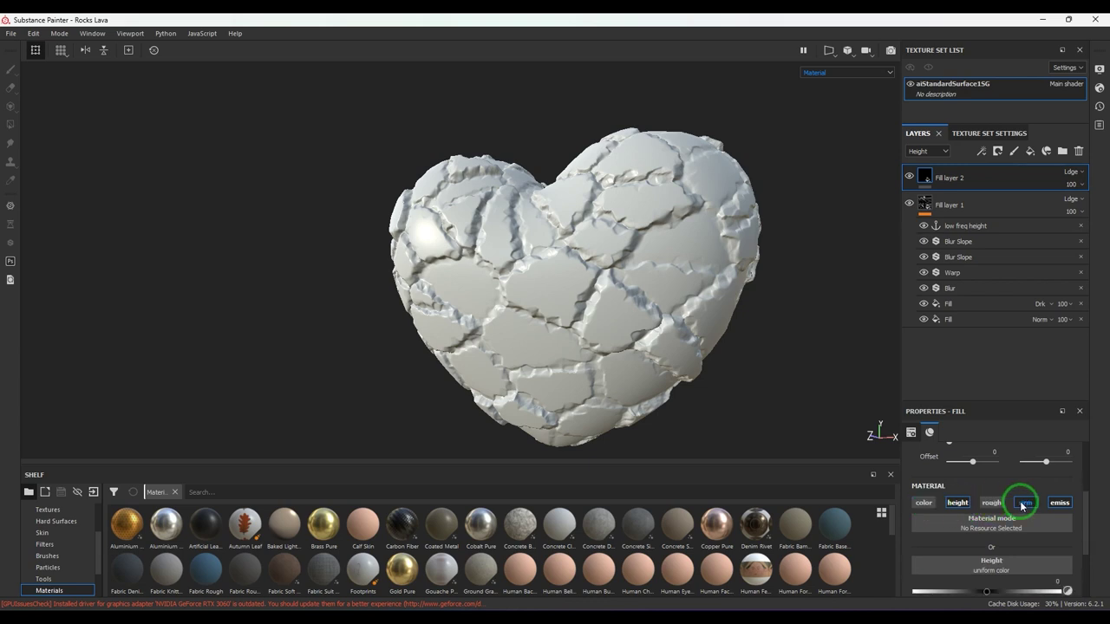
click(1056, 503)
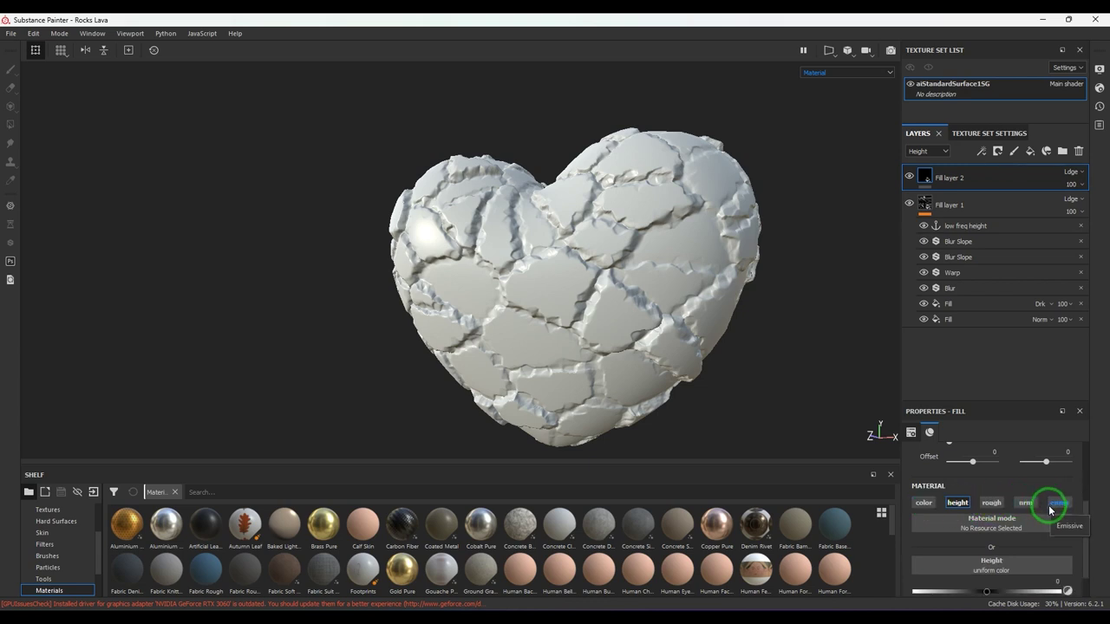
Step: Add a fill effect to Fill layer 2 using Cells 2 as base color
click(982, 152)
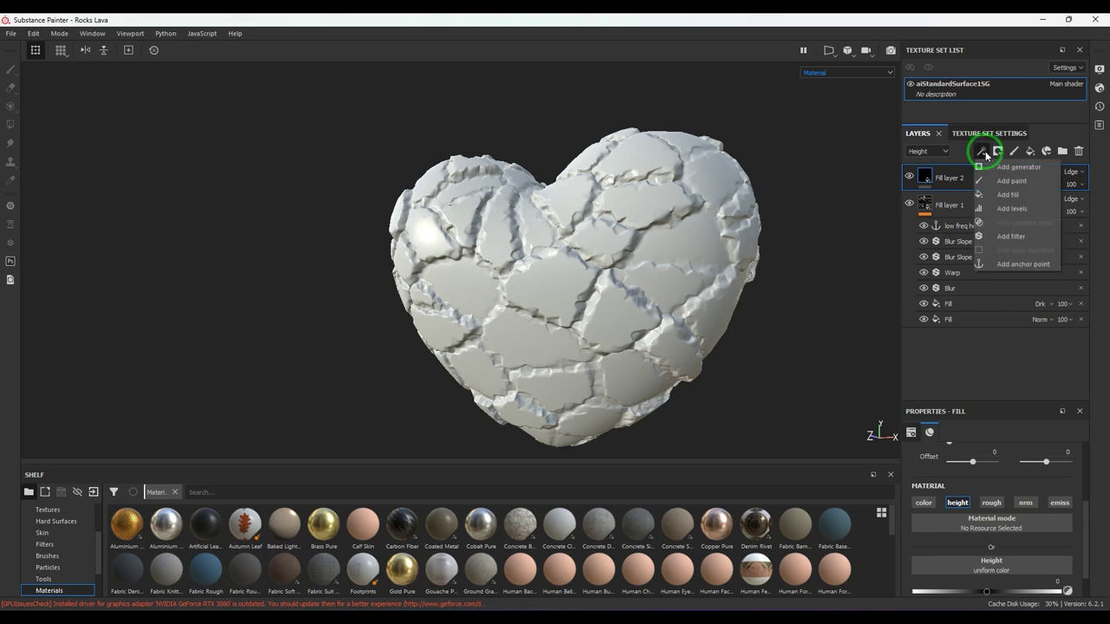
click(1014, 195)
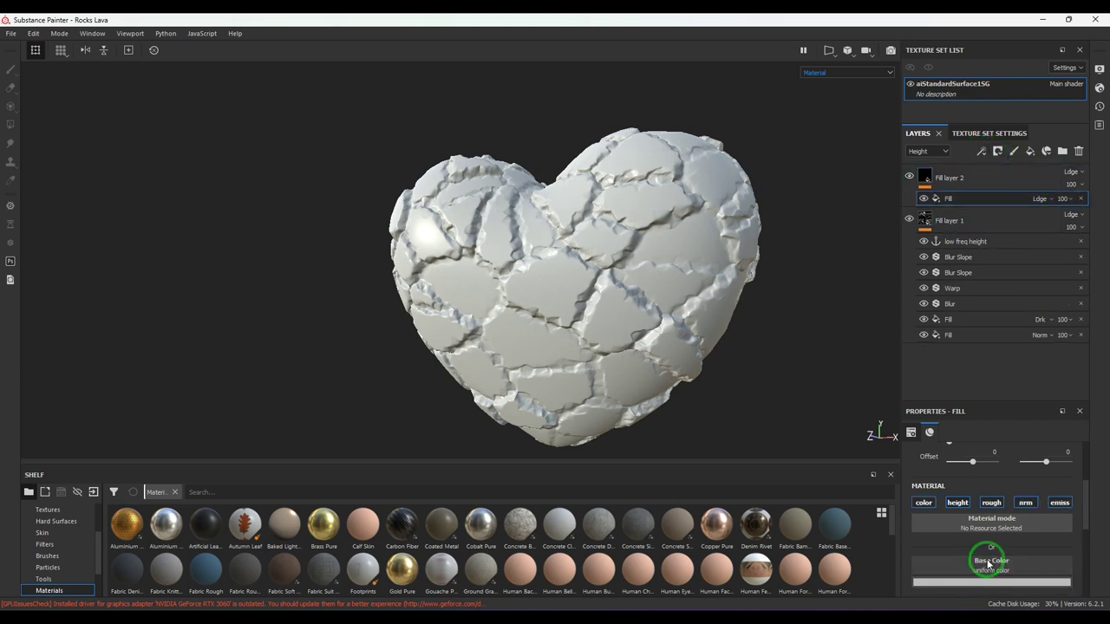
click(989, 582)
scroll(1046, 480, up, 3)
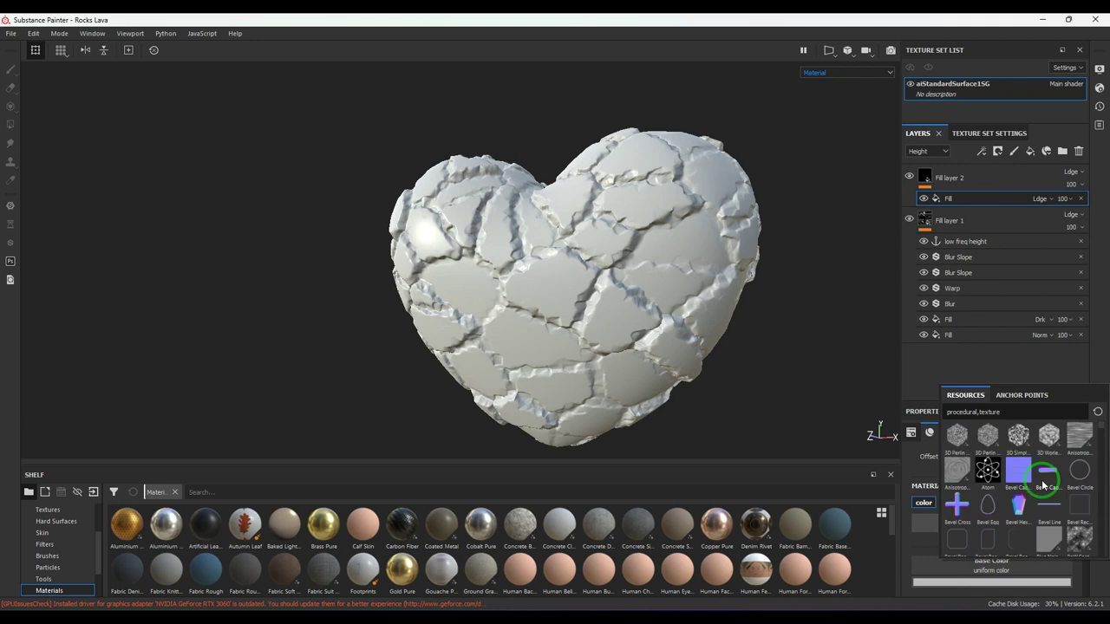
scroll(1043, 488, up, 3)
scroll(1043, 491, down, 3)
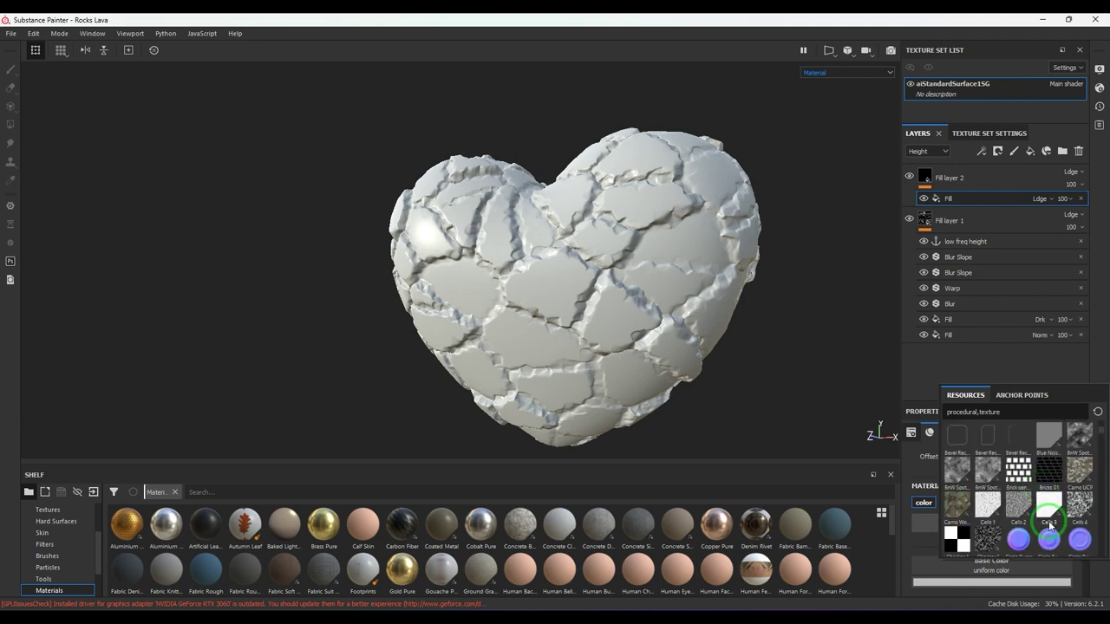
click(1020, 510)
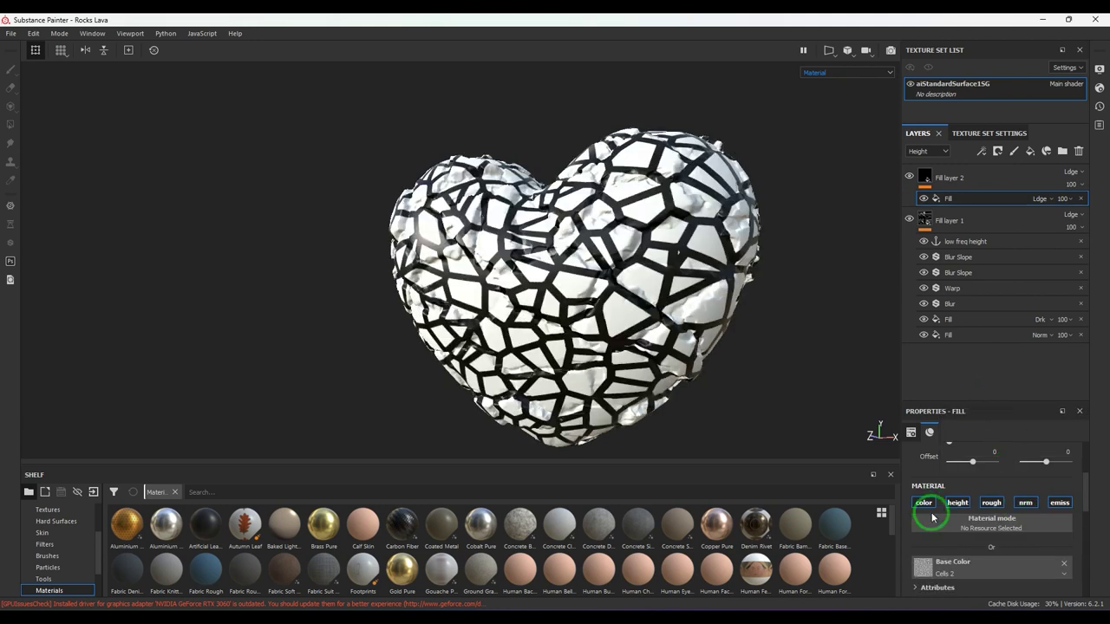
Step: Preview the Height channel, then disable the fill effect's color, roughness, normal and emissive channels
click(829, 75)
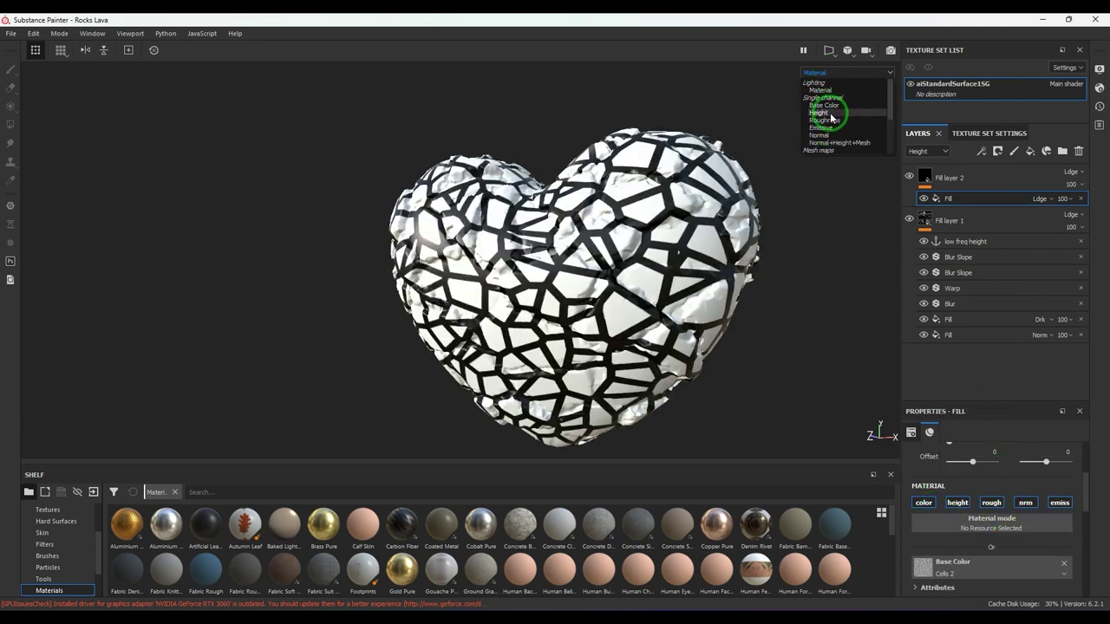
click(825, 117)
click(832, 75)
click(817, 104)
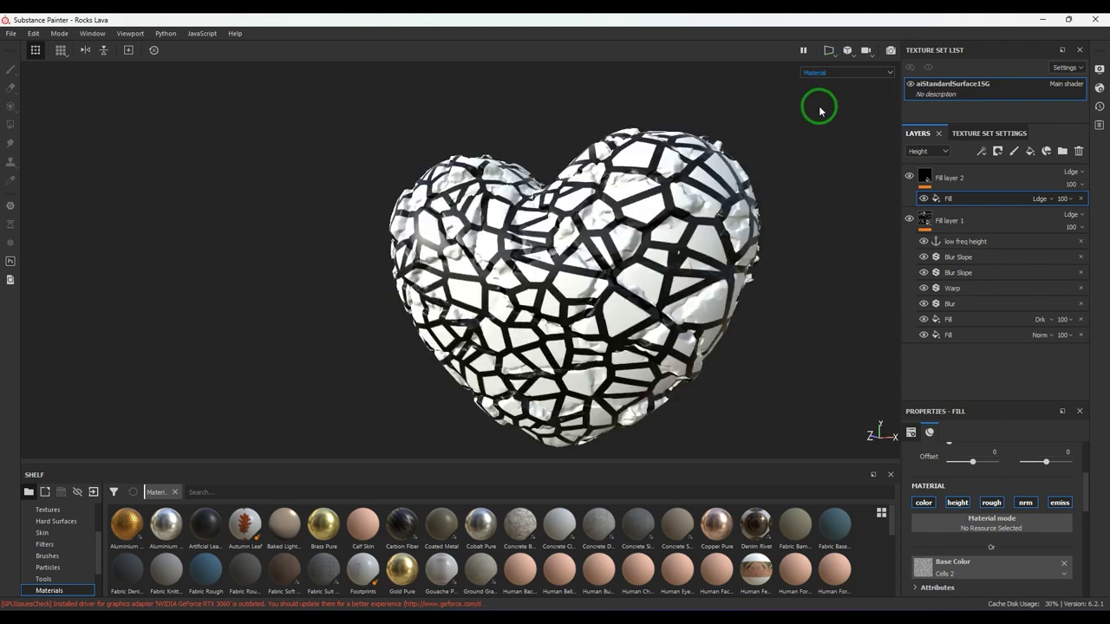
scroll(950, 529, up, 1)
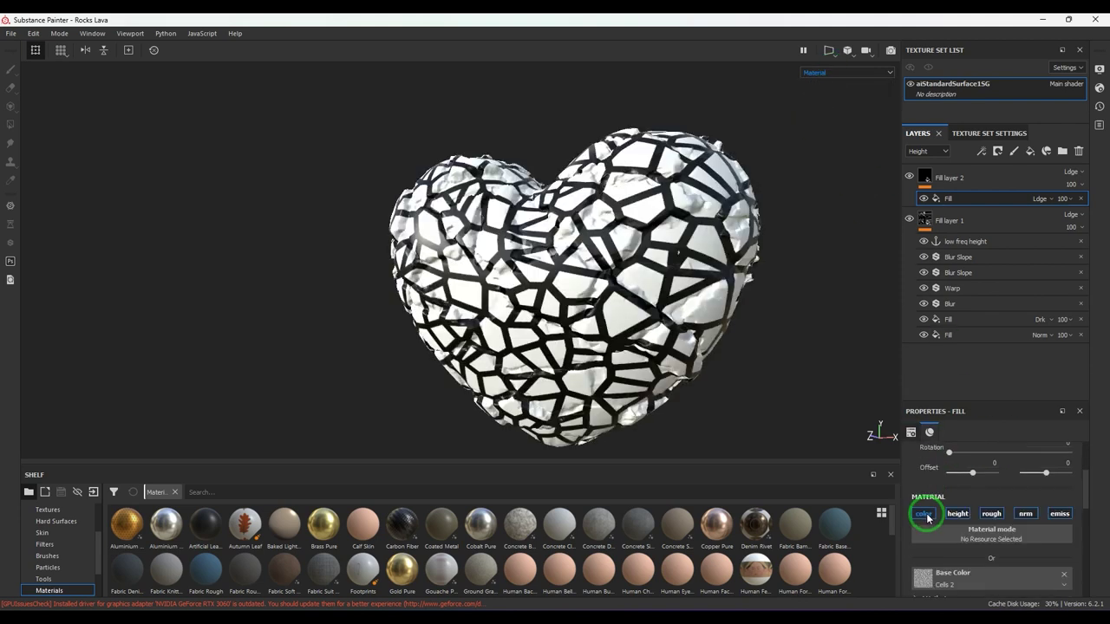
click(923, 513)
click(988, 513)
click(1027, 515)
click(1058, 515)
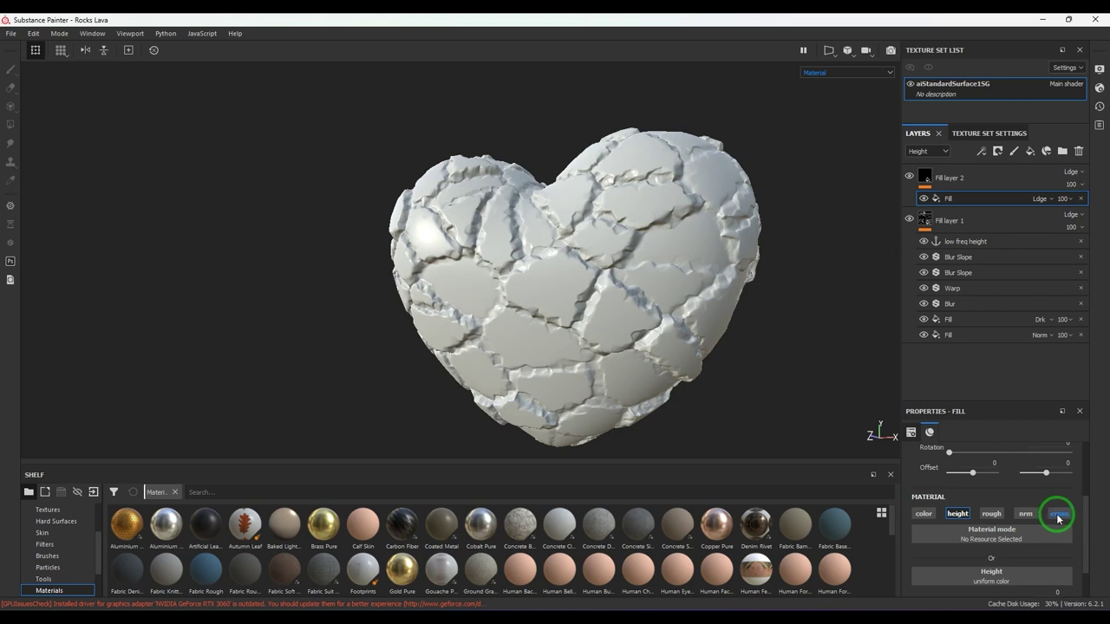
click(1040, 199)
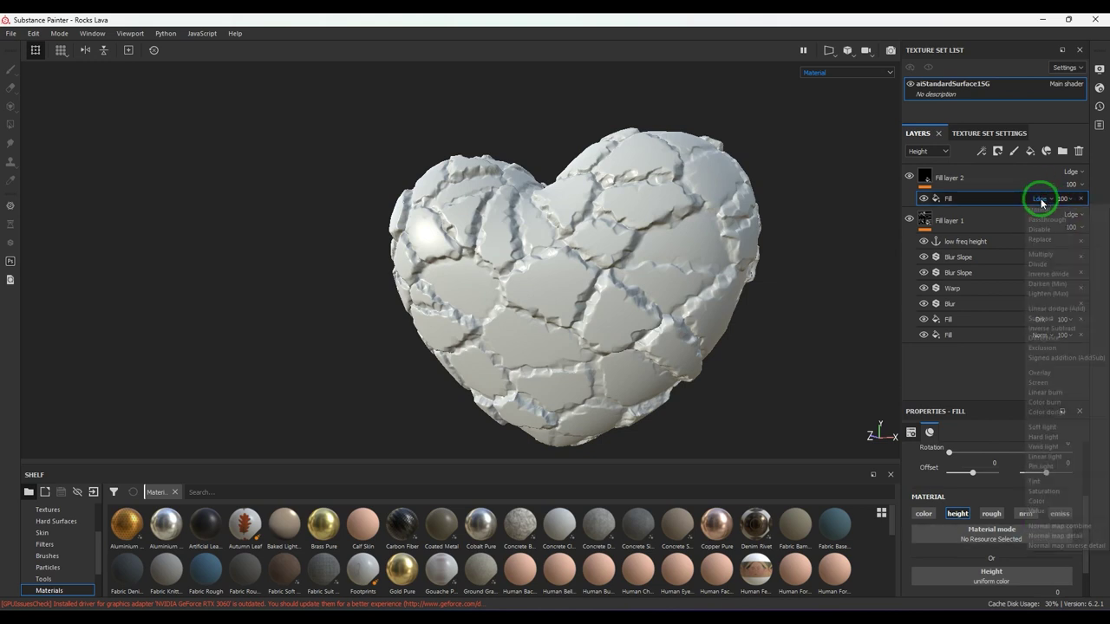
Step: Set both the fill effect and Fill layer 2 to Normal blending
click(1045, 211)
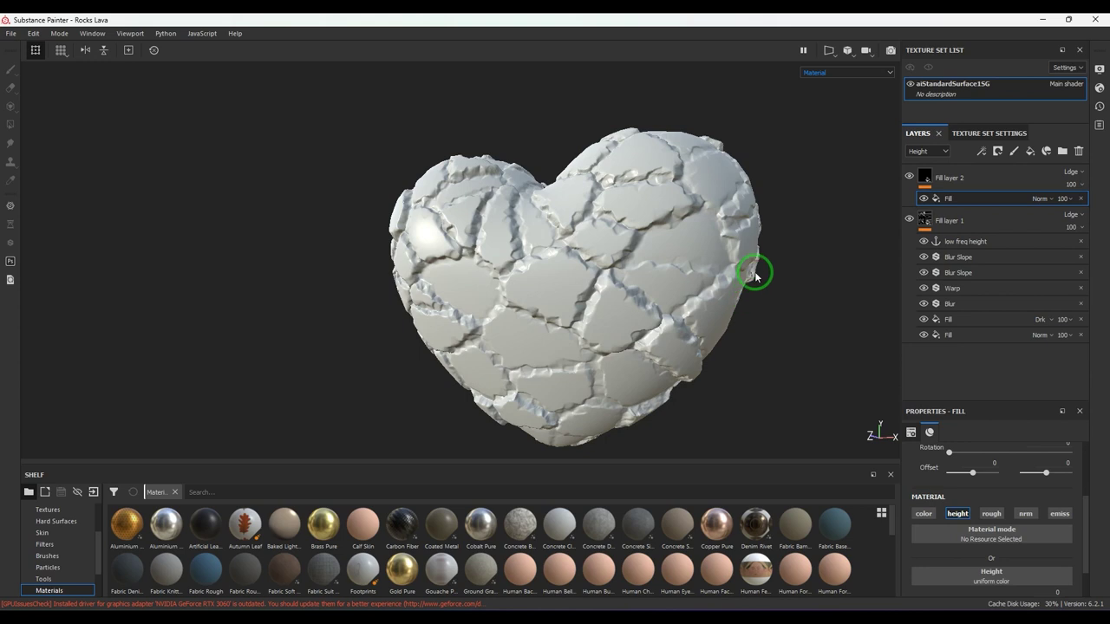
click(1071, 171)
click(1055, 184)
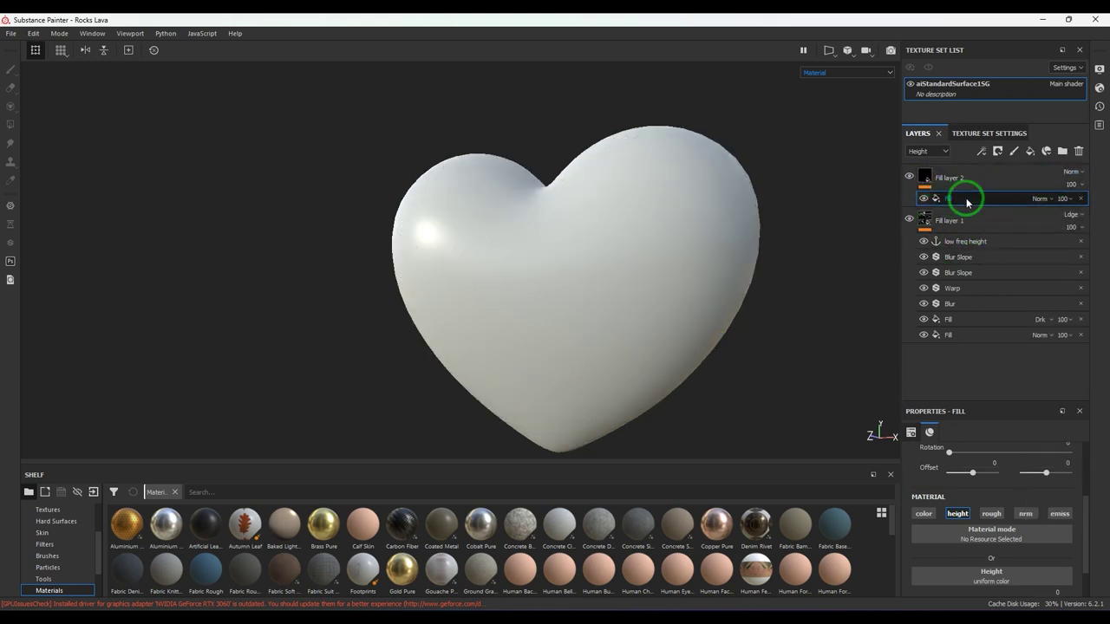
scroll(960, 530, down, 2)
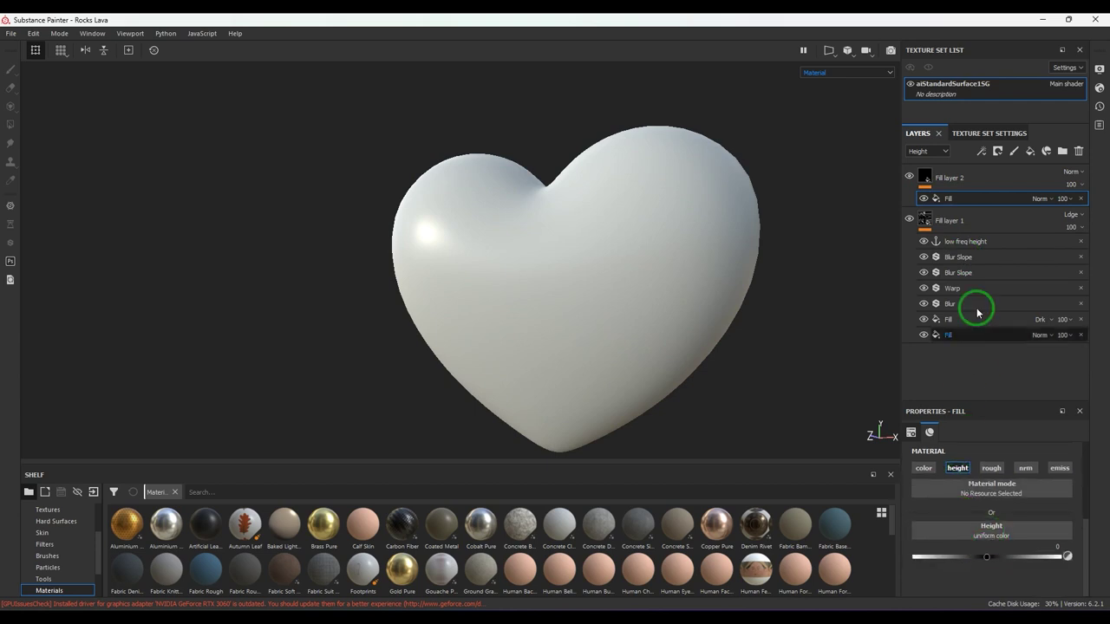
click(928, 176)
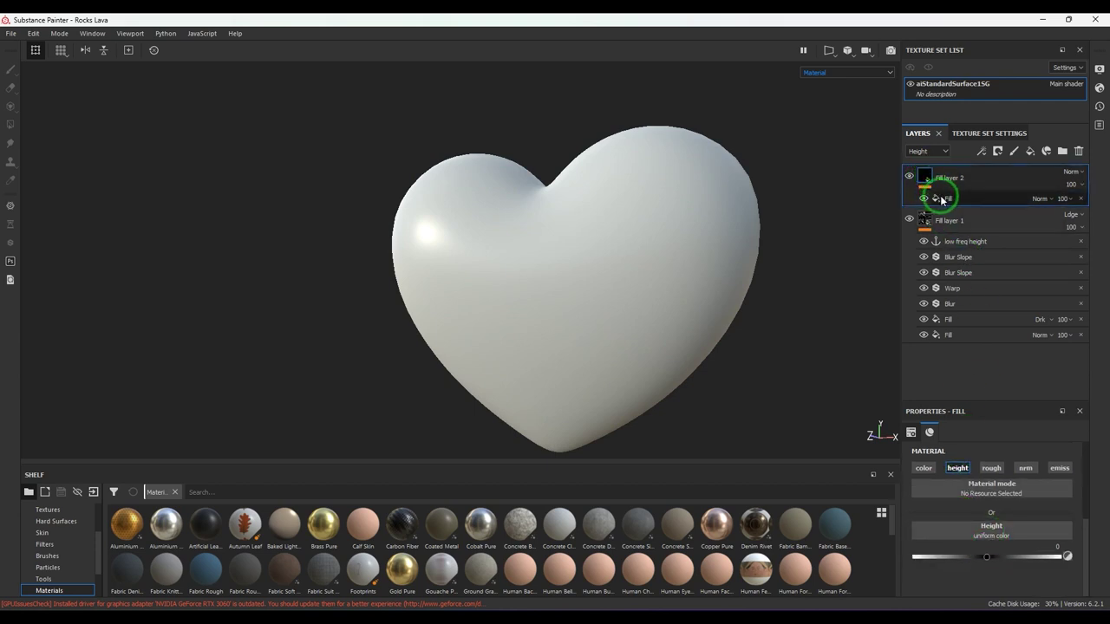
click(974, 205)
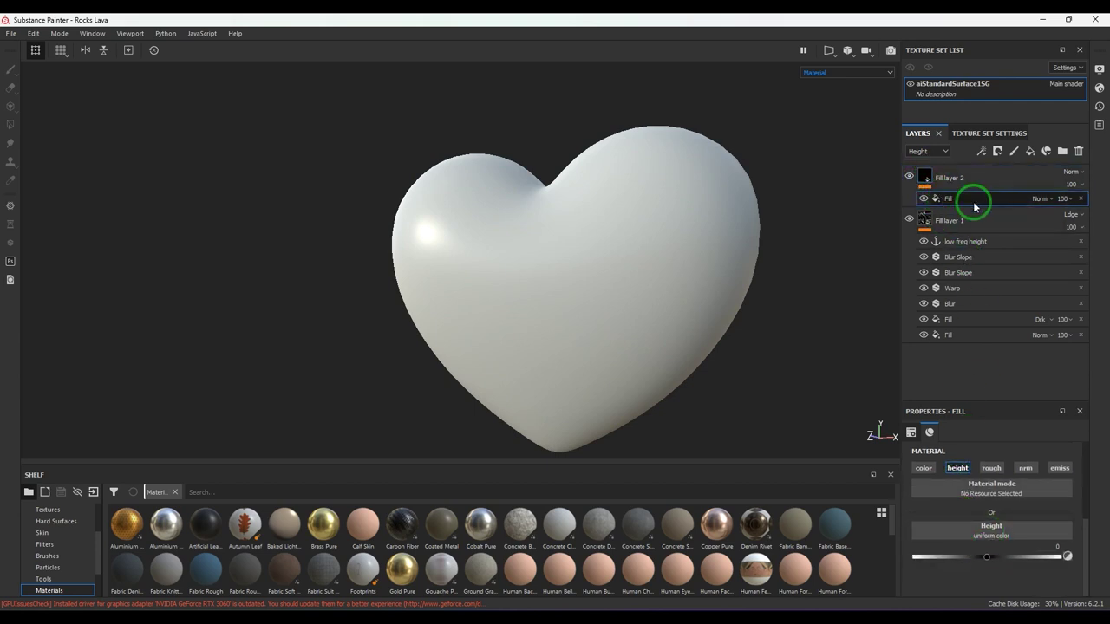
Step: Assign Cells 2 as the fill effect's height source
click(989, 530)
scroll(1030, 473, down, 3)
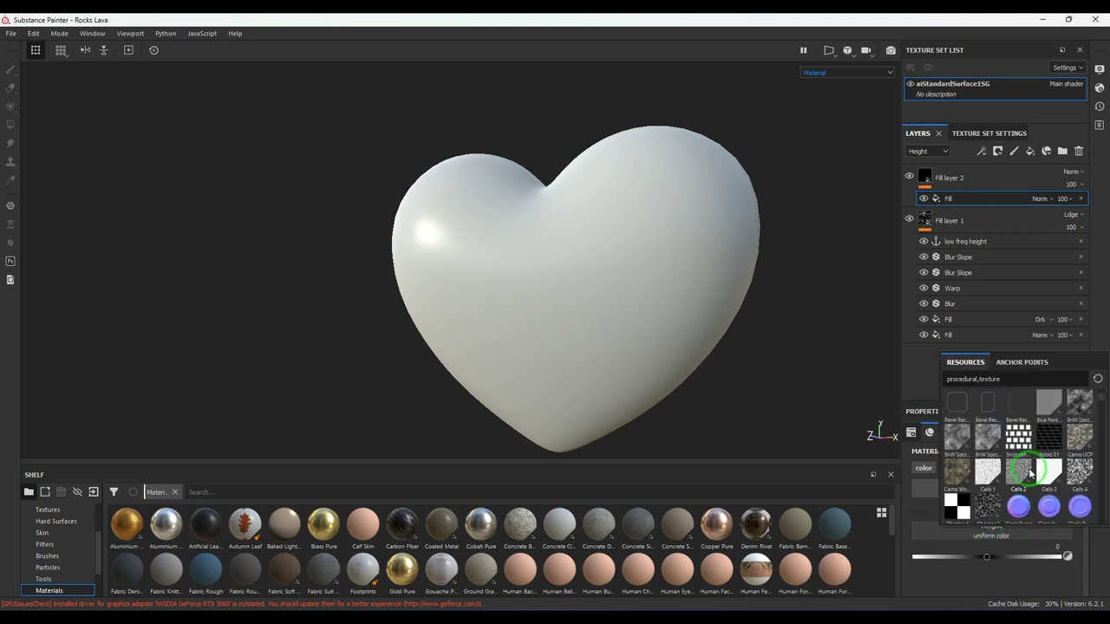
click(1019, 477)
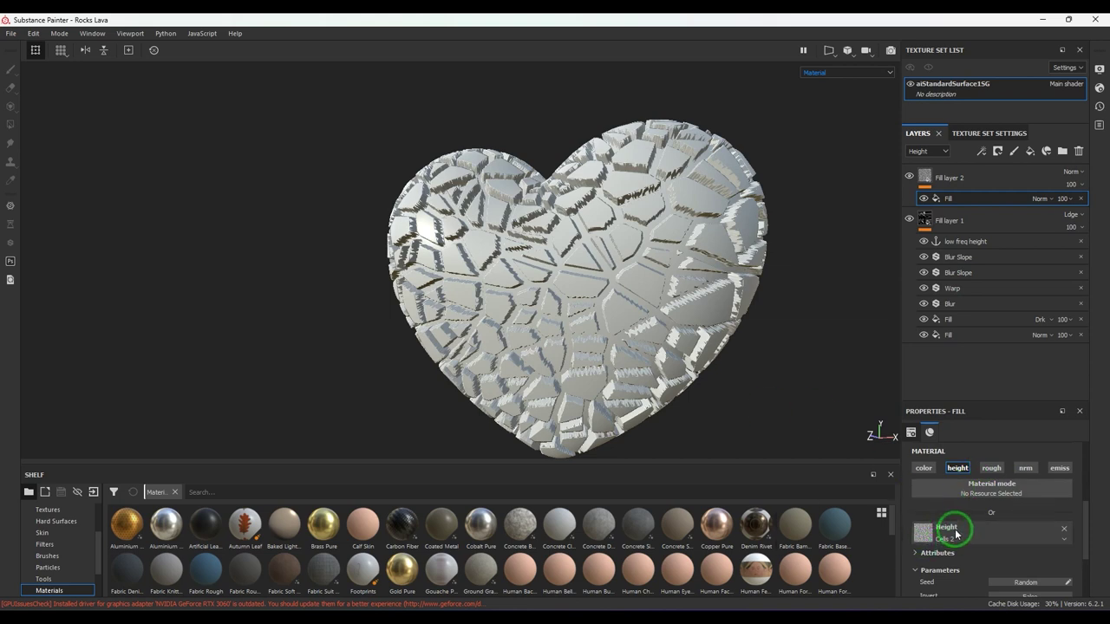
scroll(986, 517, down, 1)
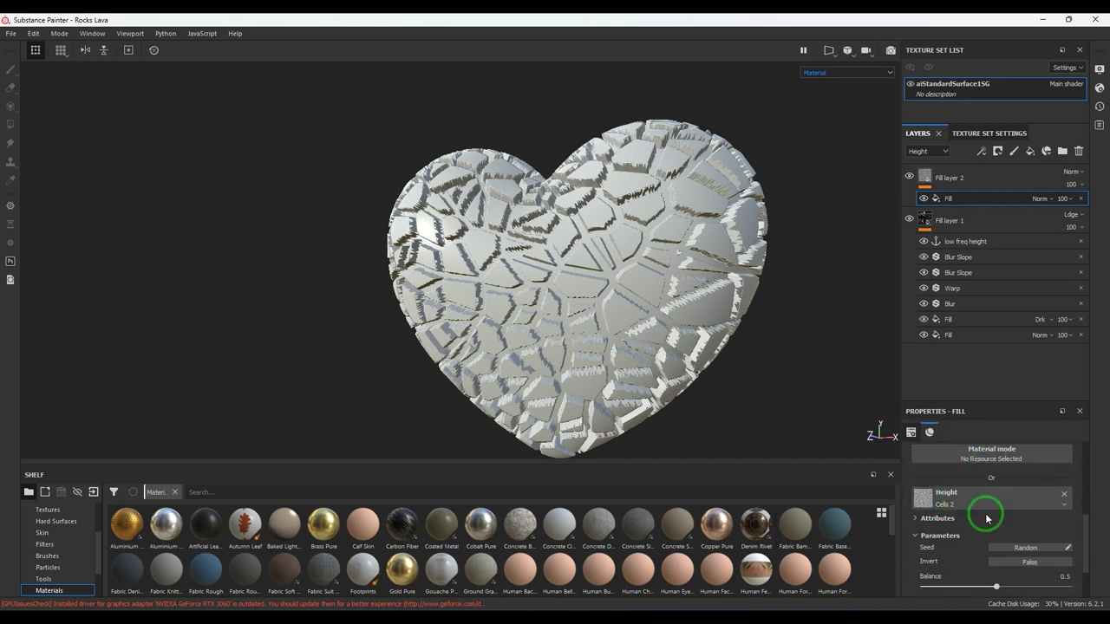
scroll(972, 548, down, 1)
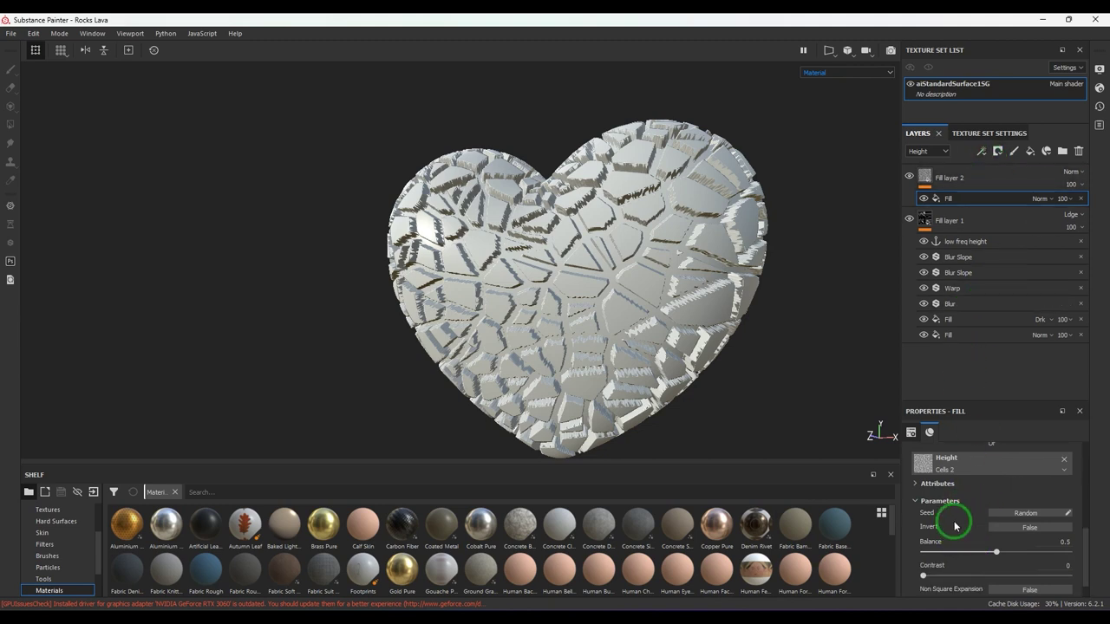
scroll(945, 525, down, 1)
scroll(926, 586, down, 2)
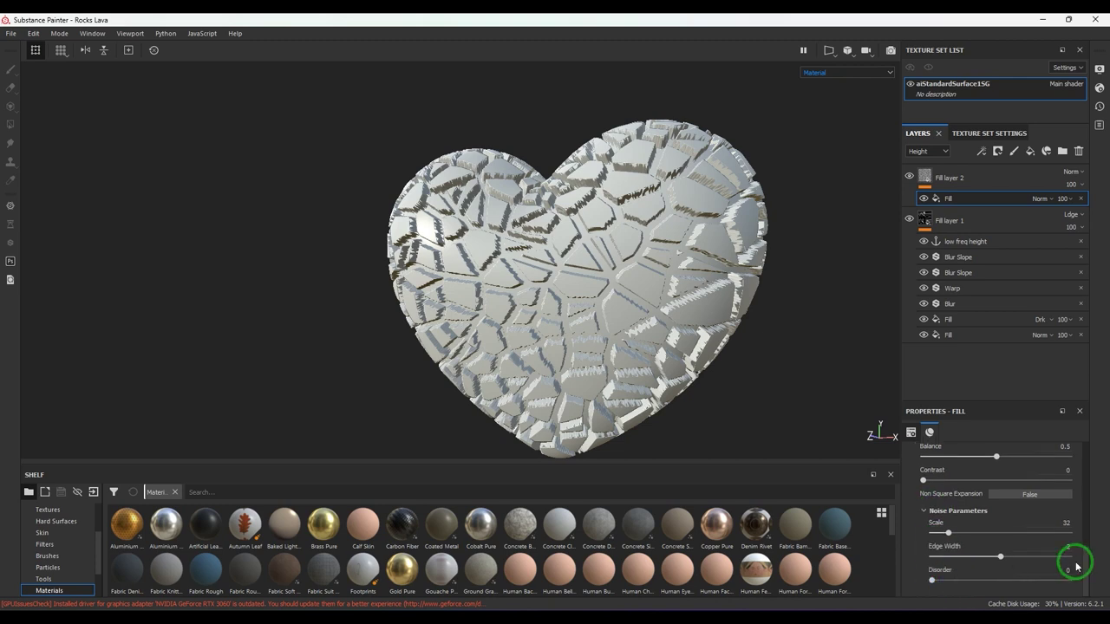
Step: Set the Cells 2 pattern to Scale 60 and Edge Width 0.5
click(1078, 523)
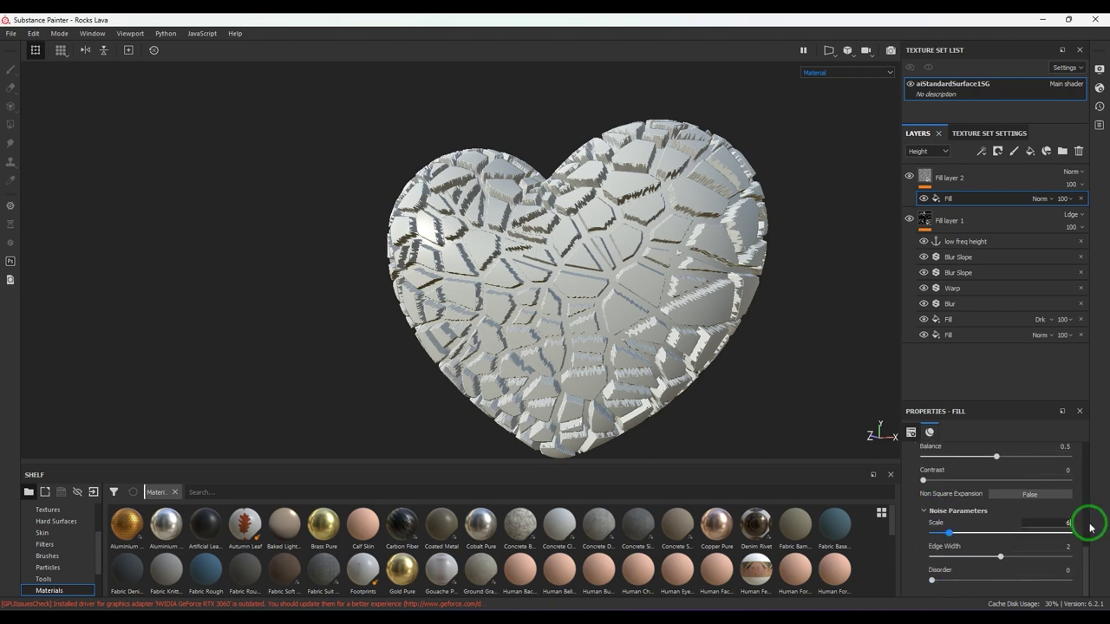
text(60)
key(Return)
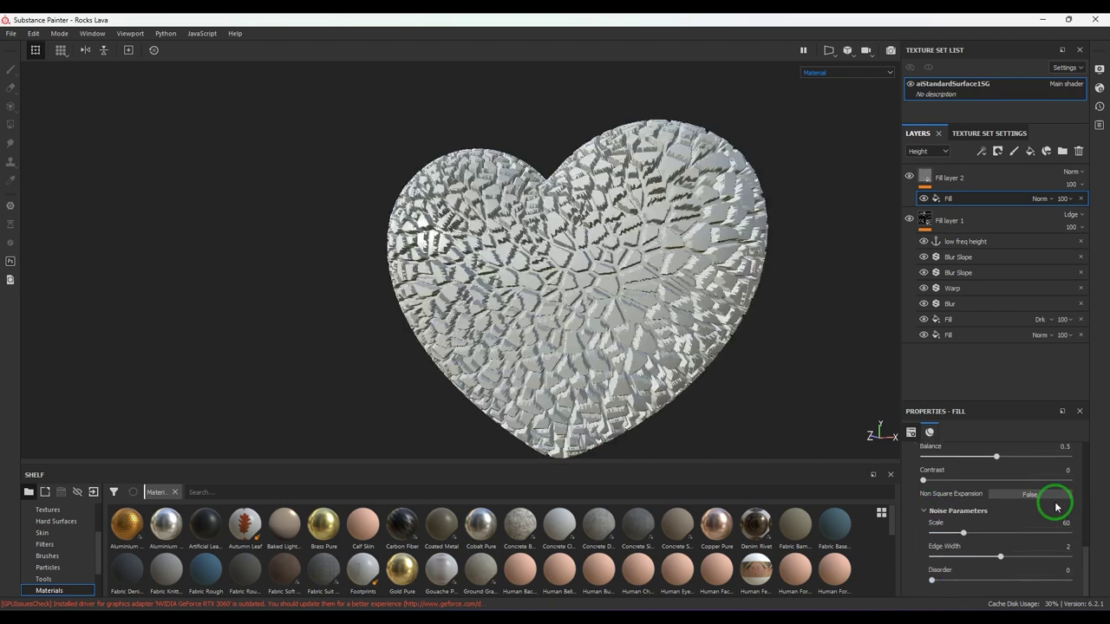
click(1069, 547)
key(Return)
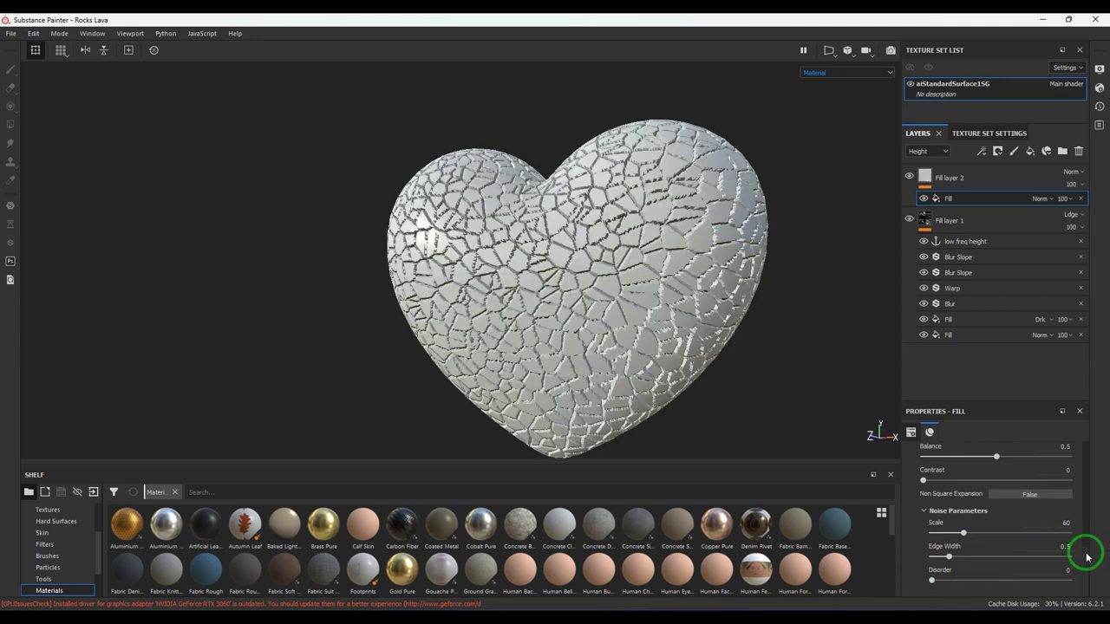
click(982, 153)
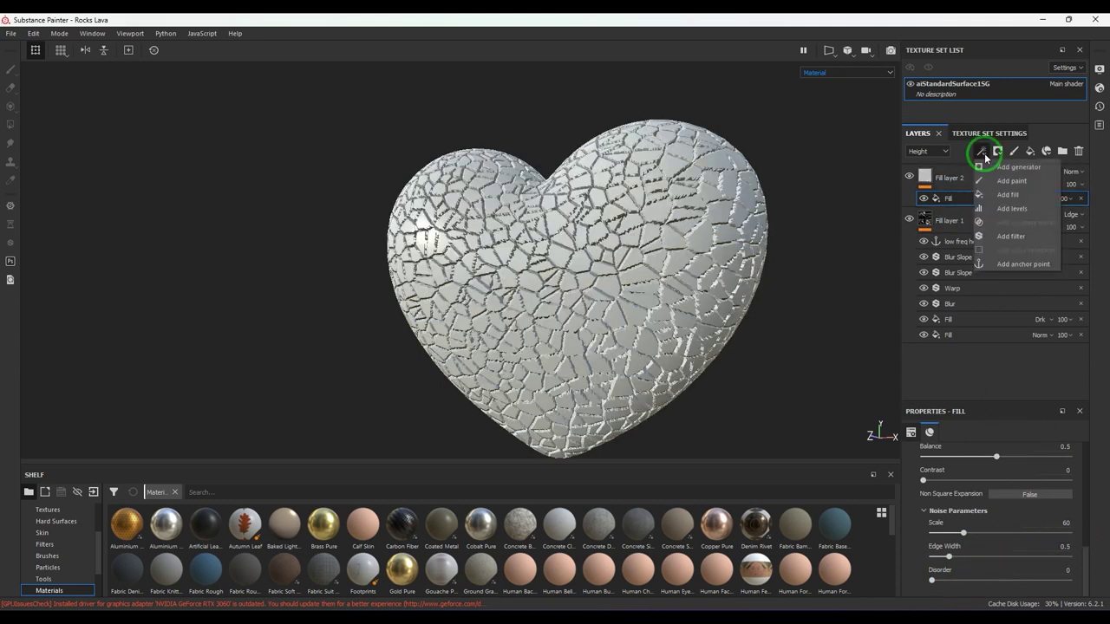
Step: Add a Blur filter and a Blur Slope filter to Fill layer 2
click(1008, 236)
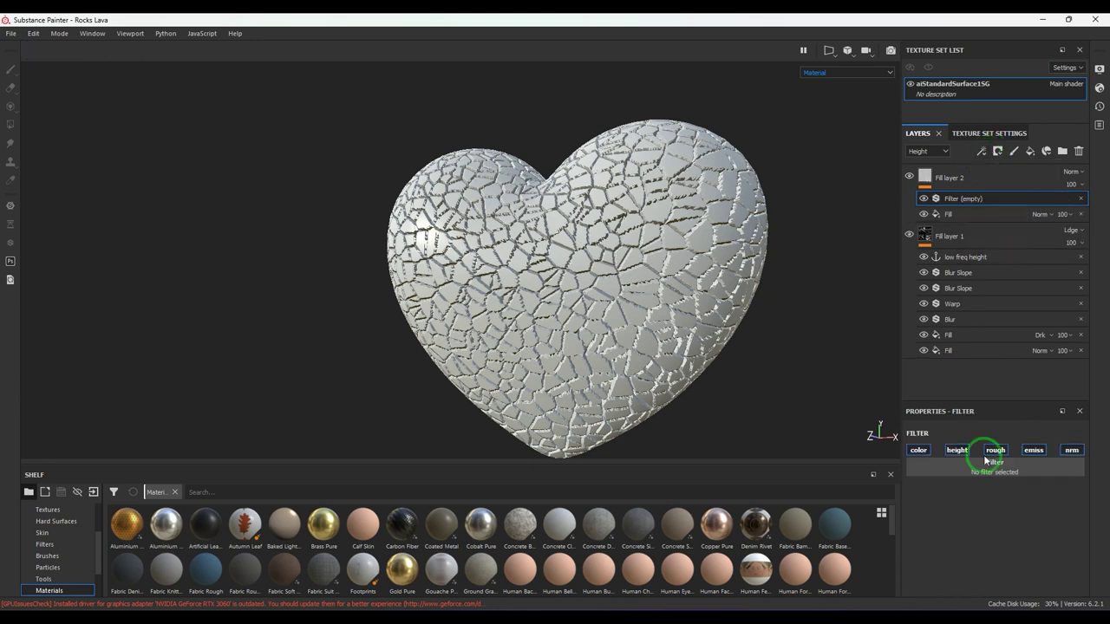
click(993, 469)
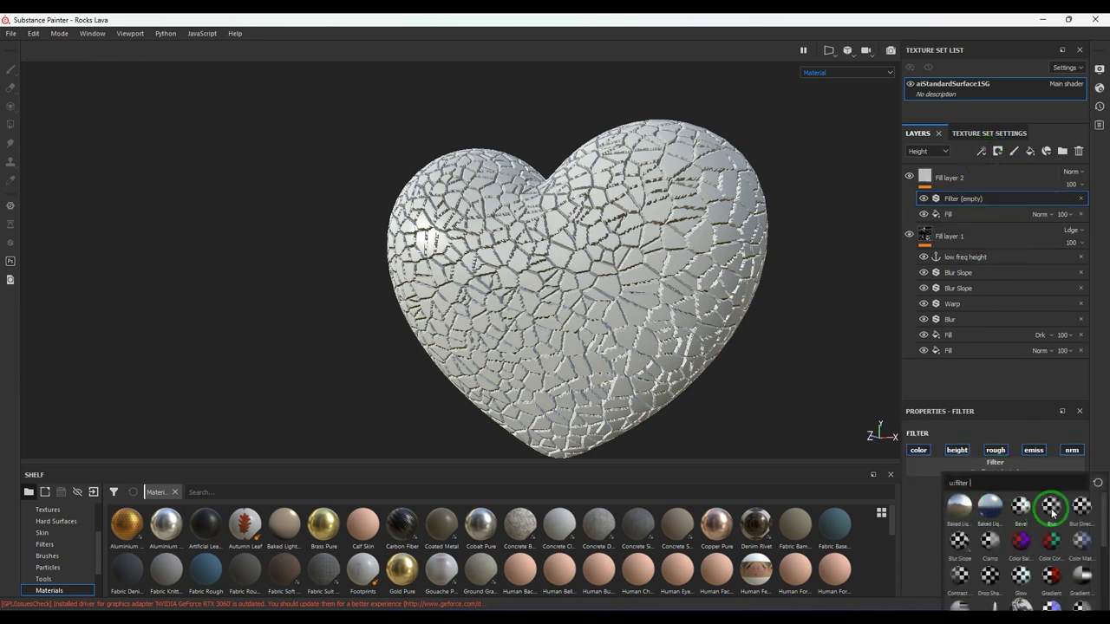
click(1052, 511)
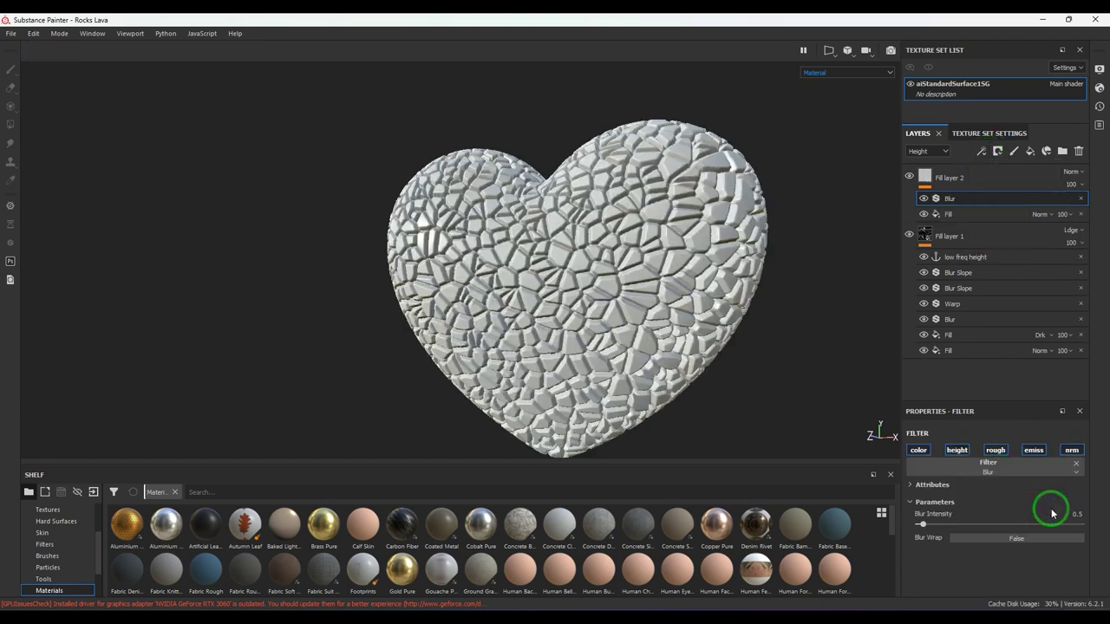
click(982, 152)
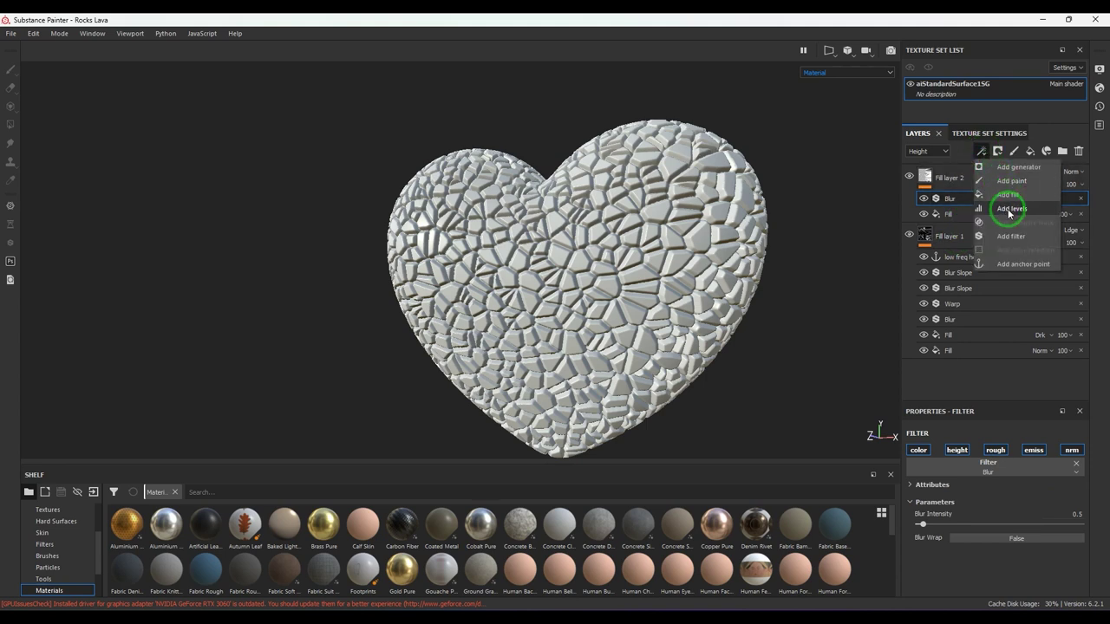
click(1009, 235)
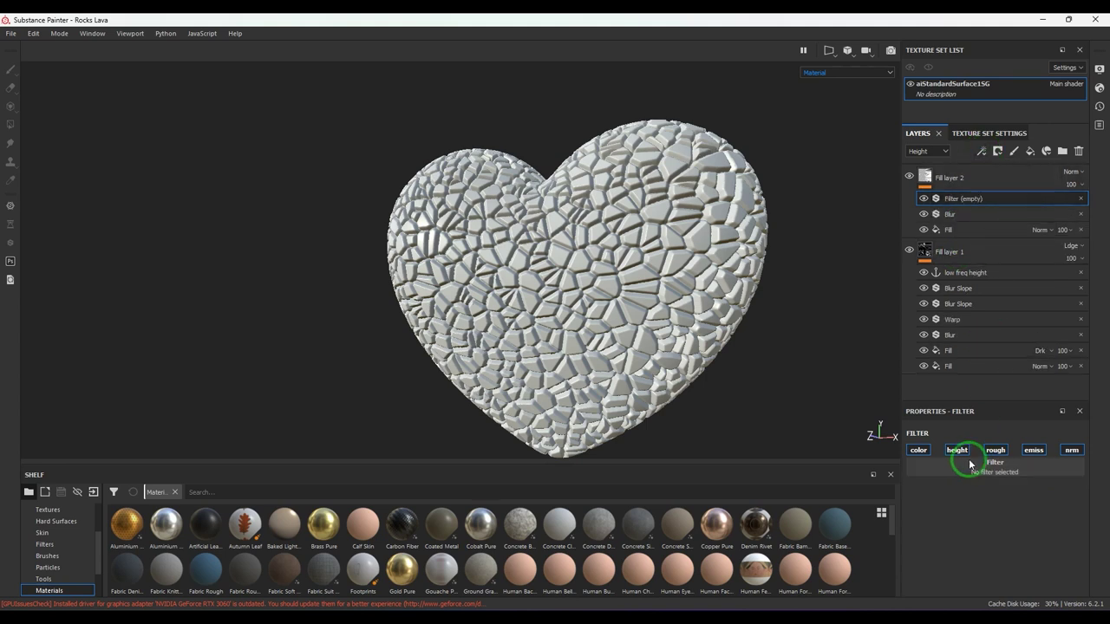
click(970, 472)
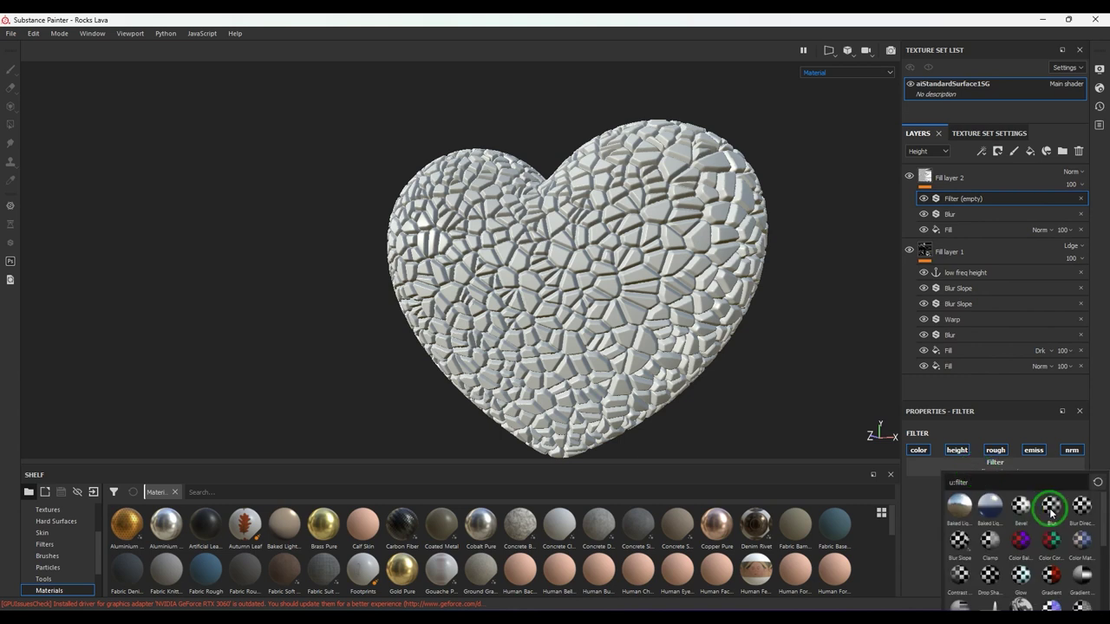
click(959, 539)
drag(936, 351, 933, 382)
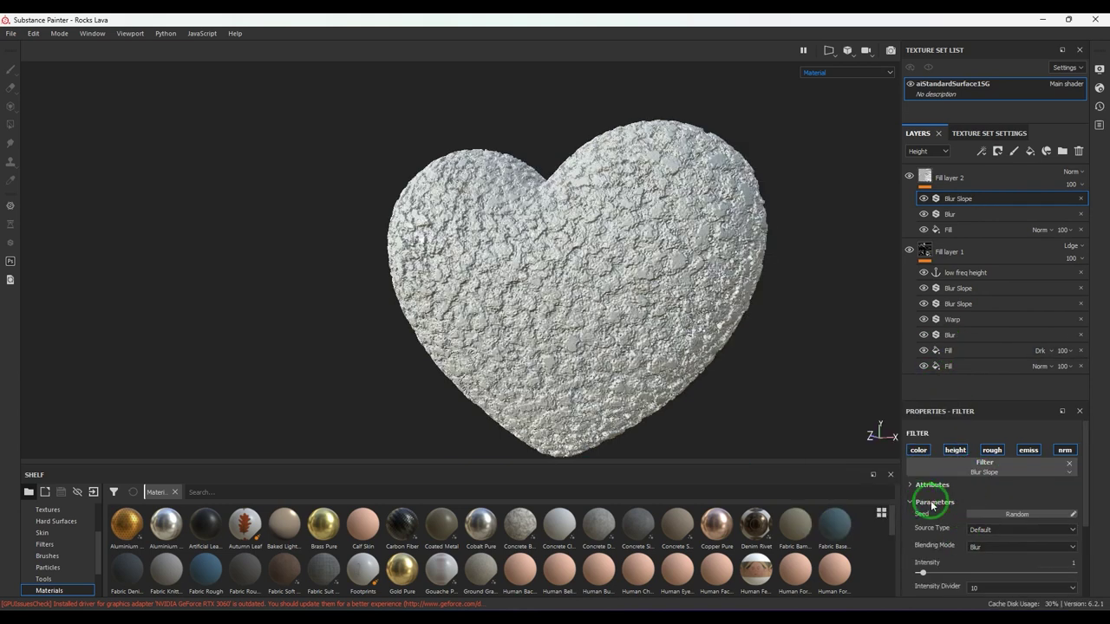
Step: Set the Blur Slope's Intensity Divider to 100
scroll(1041, 568, down, 3)
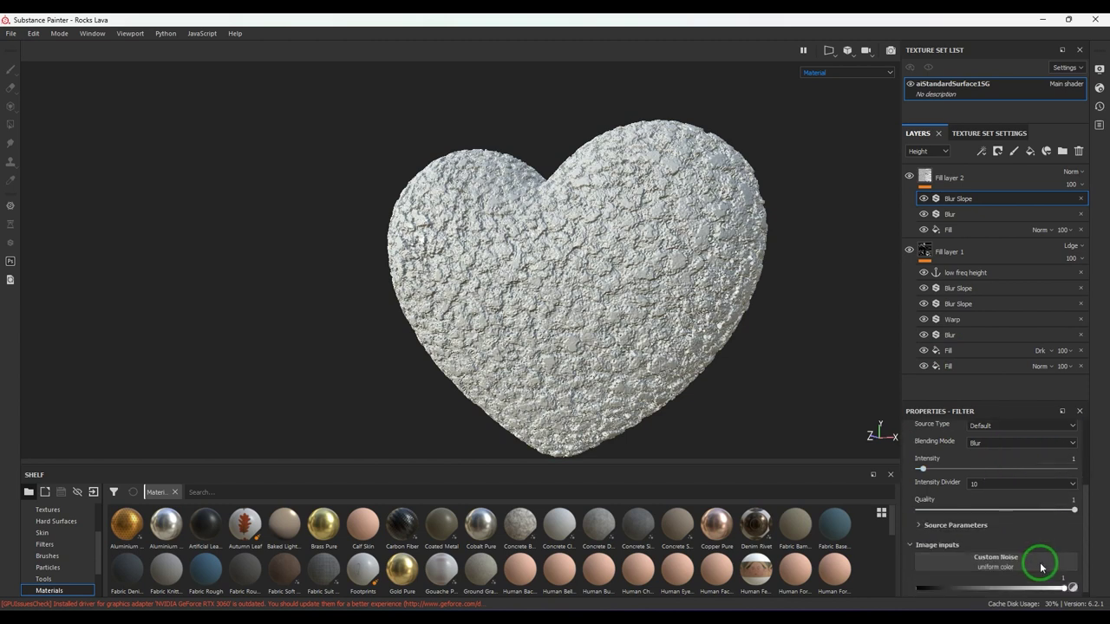
click(1010, 484)
click(997, 516)
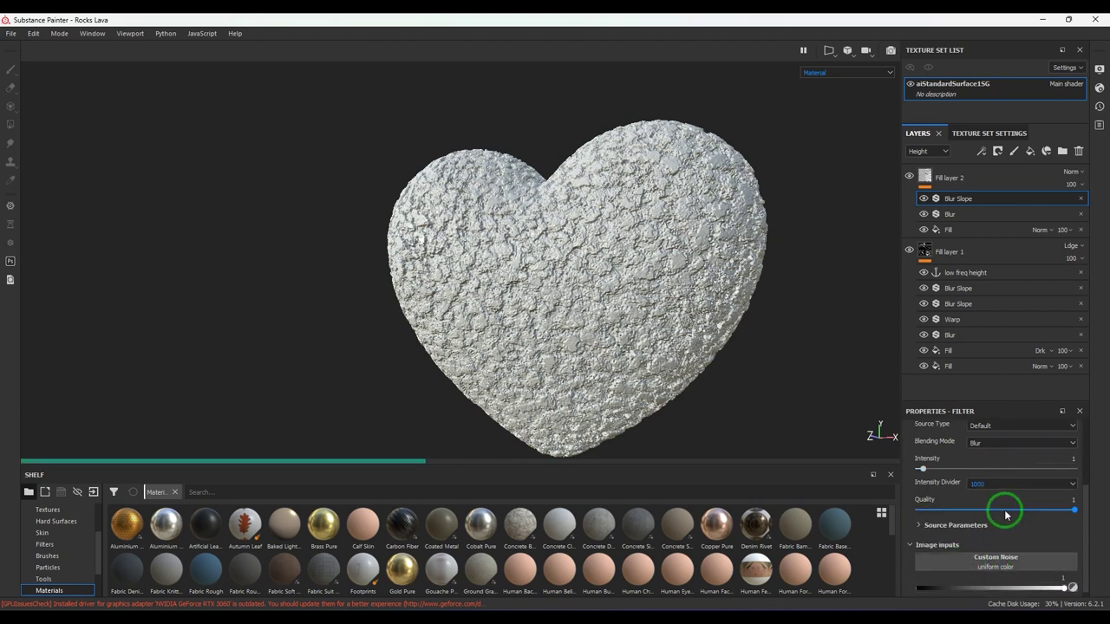
click(1010, 484)
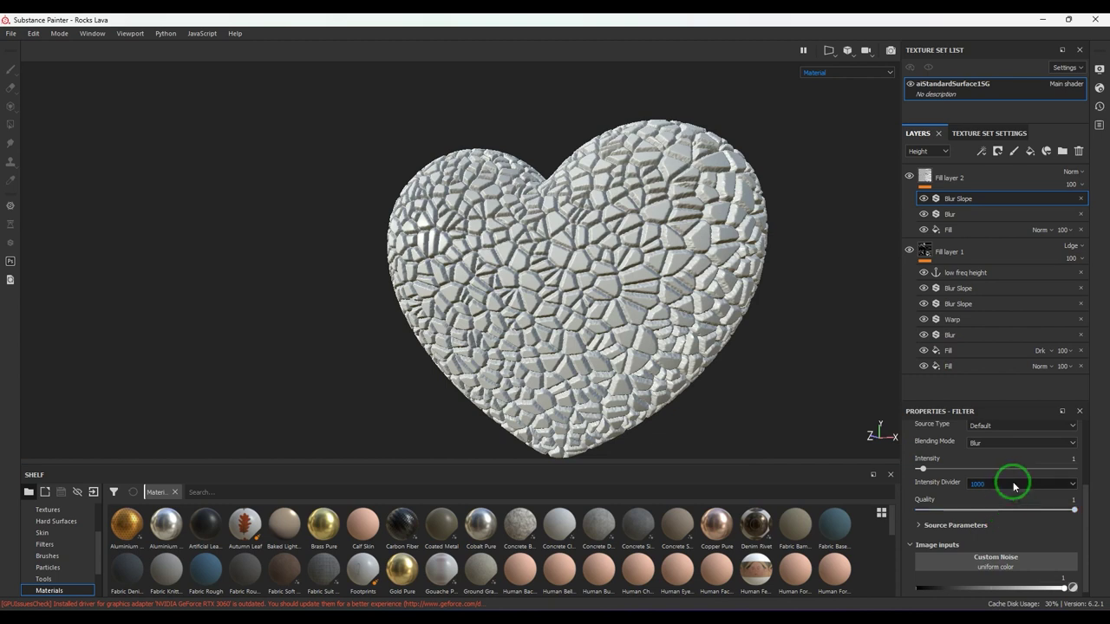
click(997, 512)
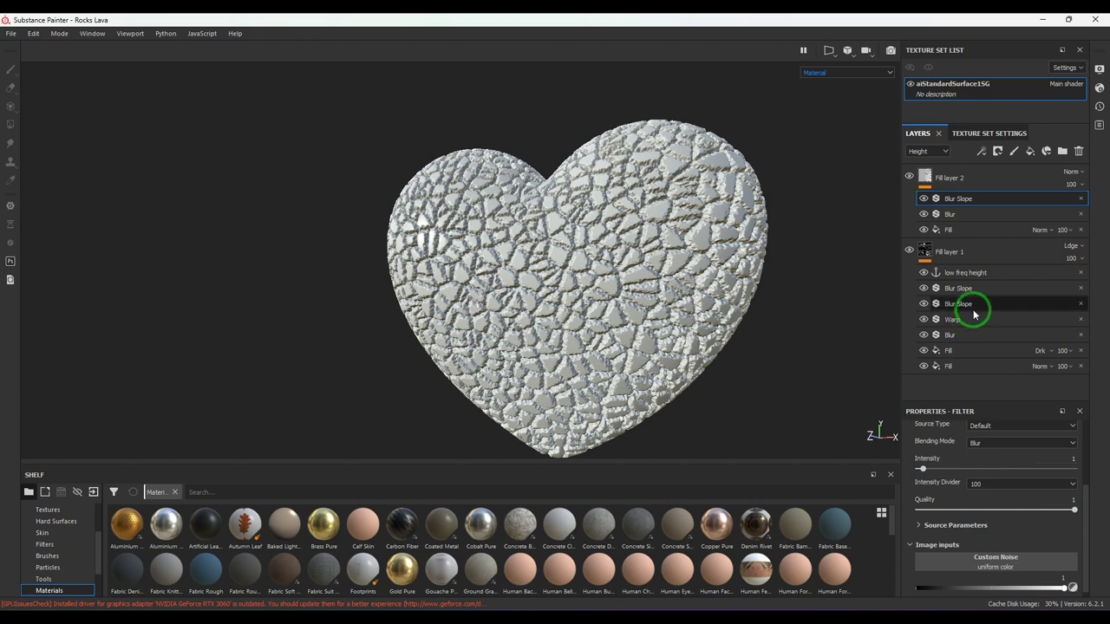
click(926, 178)
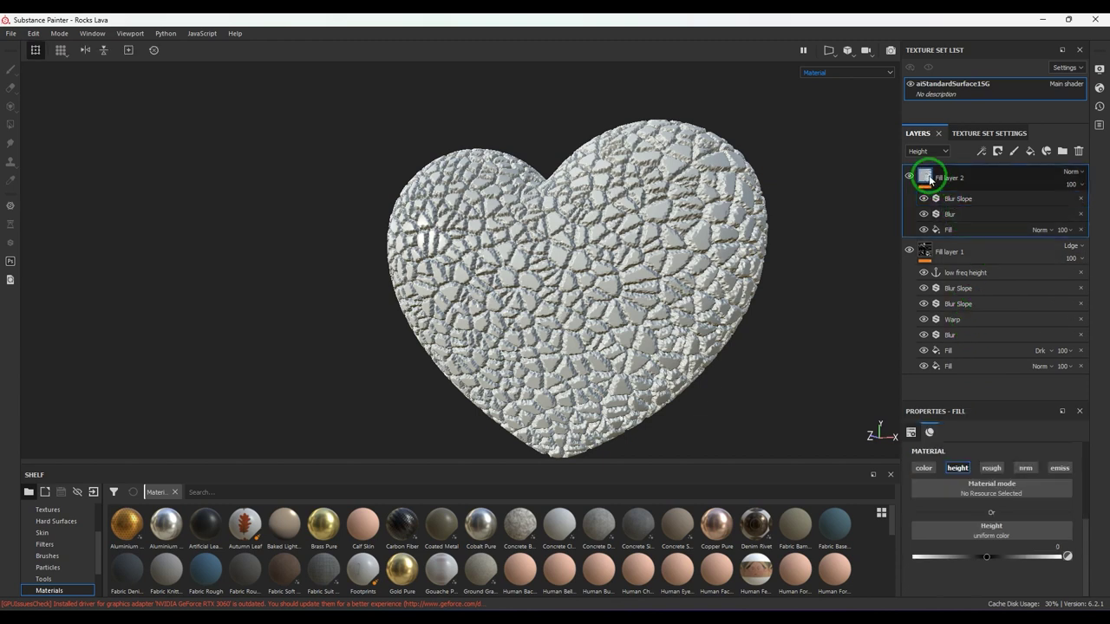
Step: Add a white mask to Fill layer 2, removing a stray anchor point
click(998, 152)
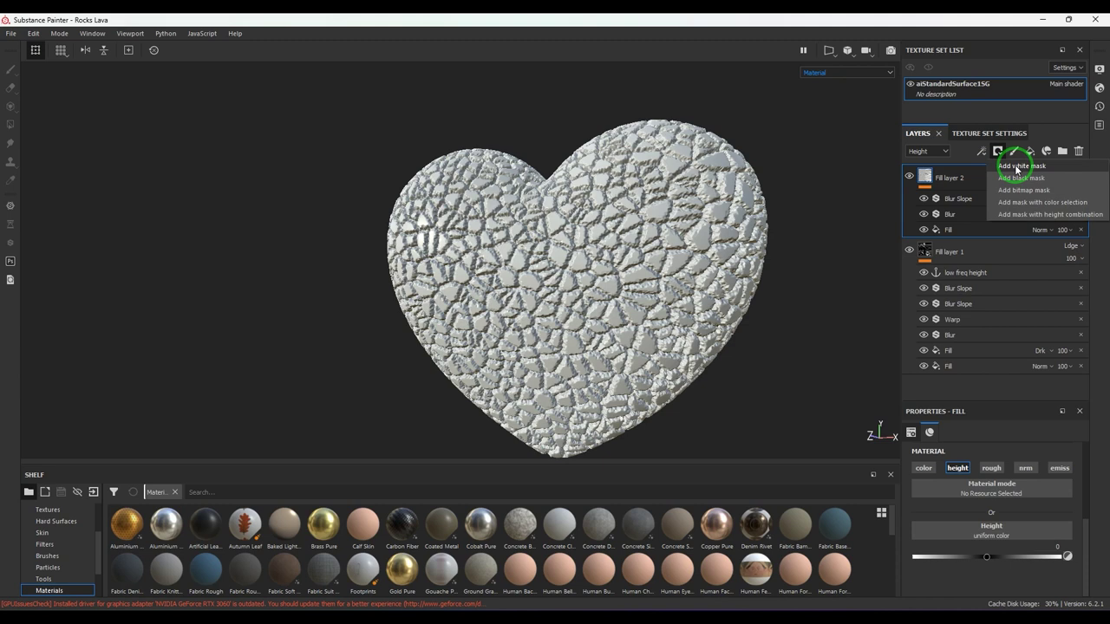
click(1017, 166)
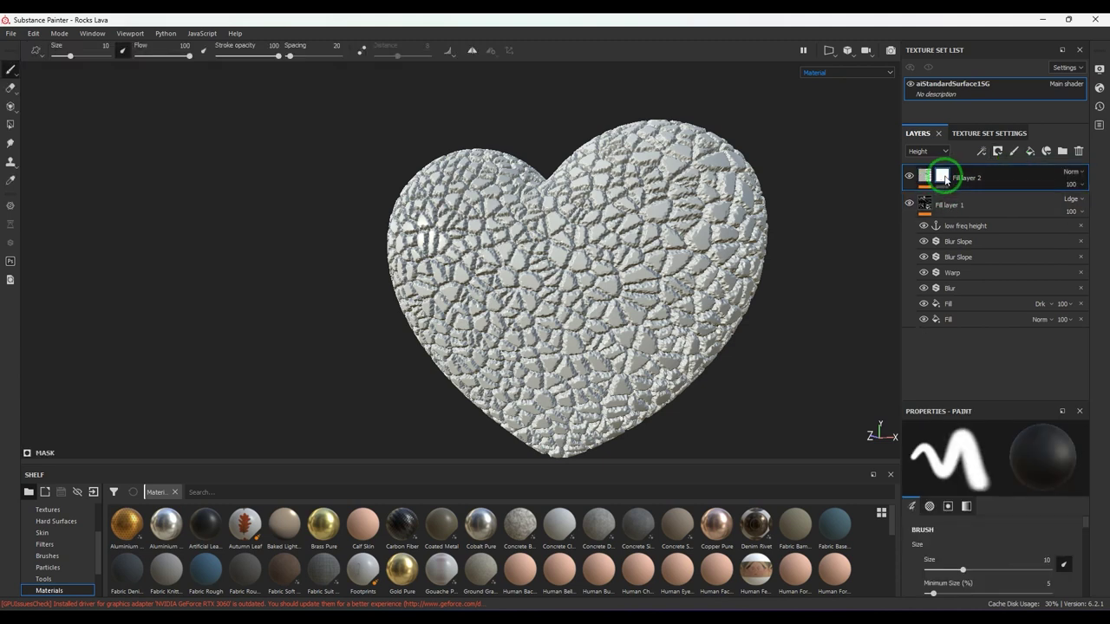
click(982, 151)
click(1011, 259)
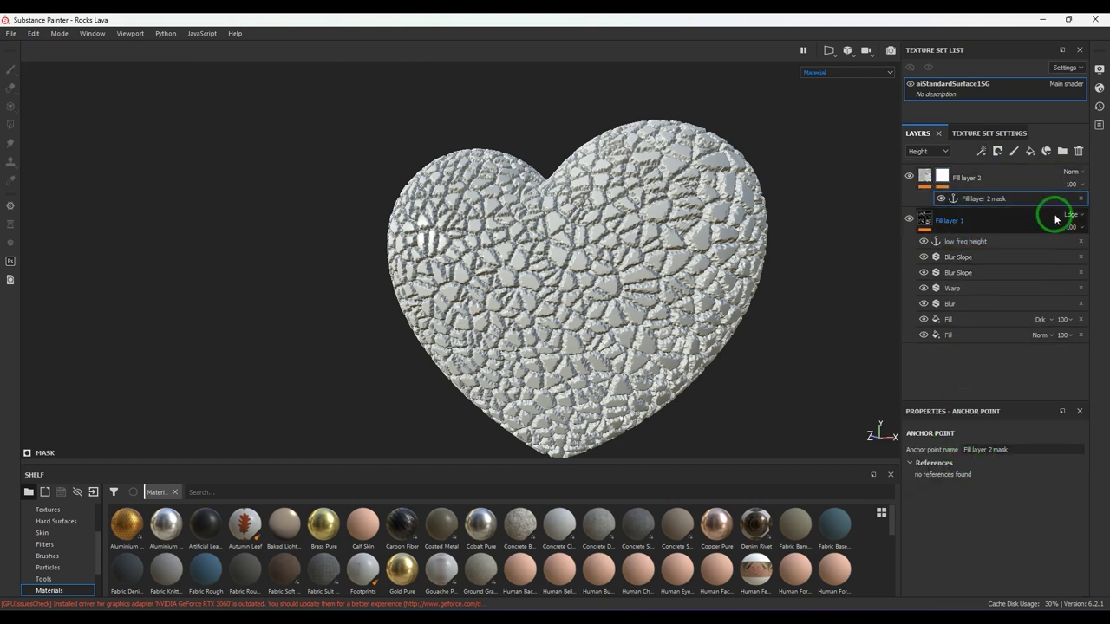
click(1082, 200)
Step: Fill the mask from low freq height's Height channel, inverted, with black point about 0.11
click(982, 152)
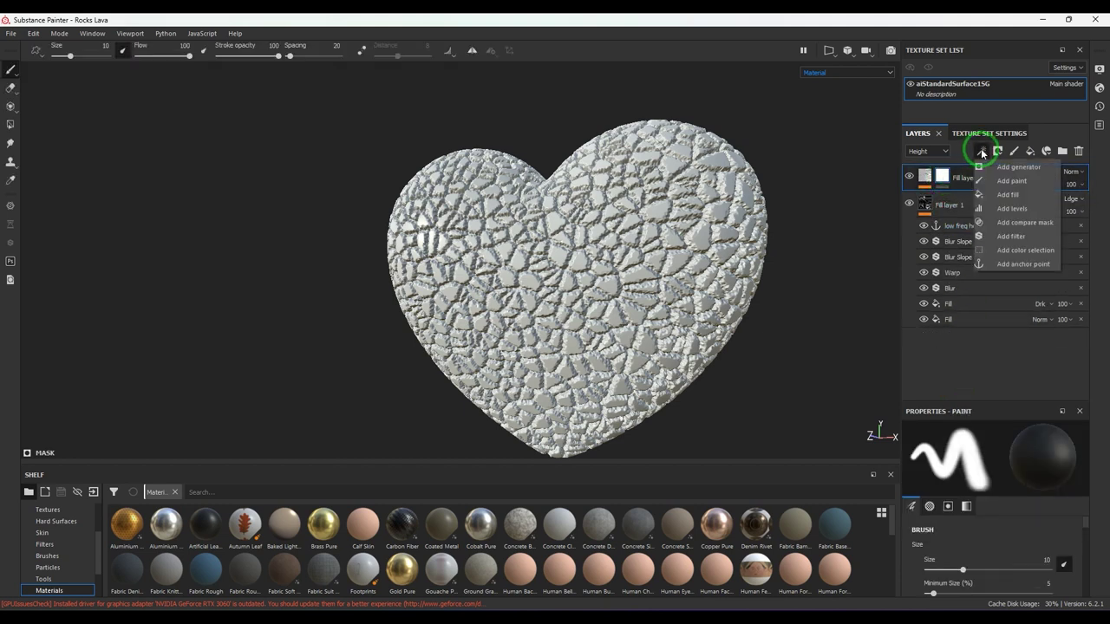
click(1008, 195)
click(962, 468)
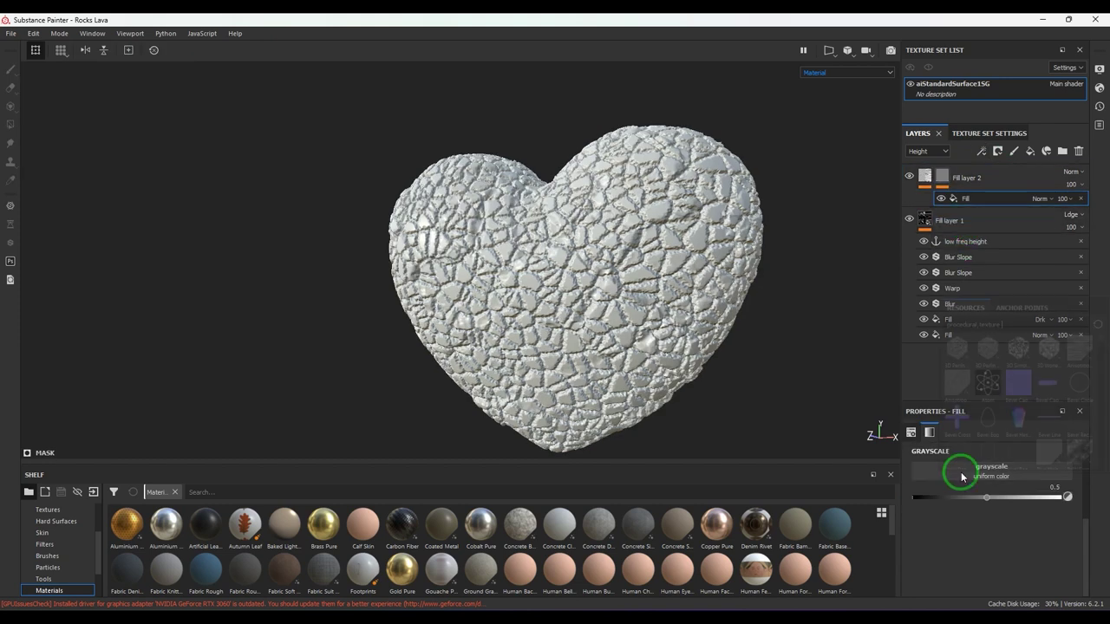
click(1020, 308)
click(991, 322)
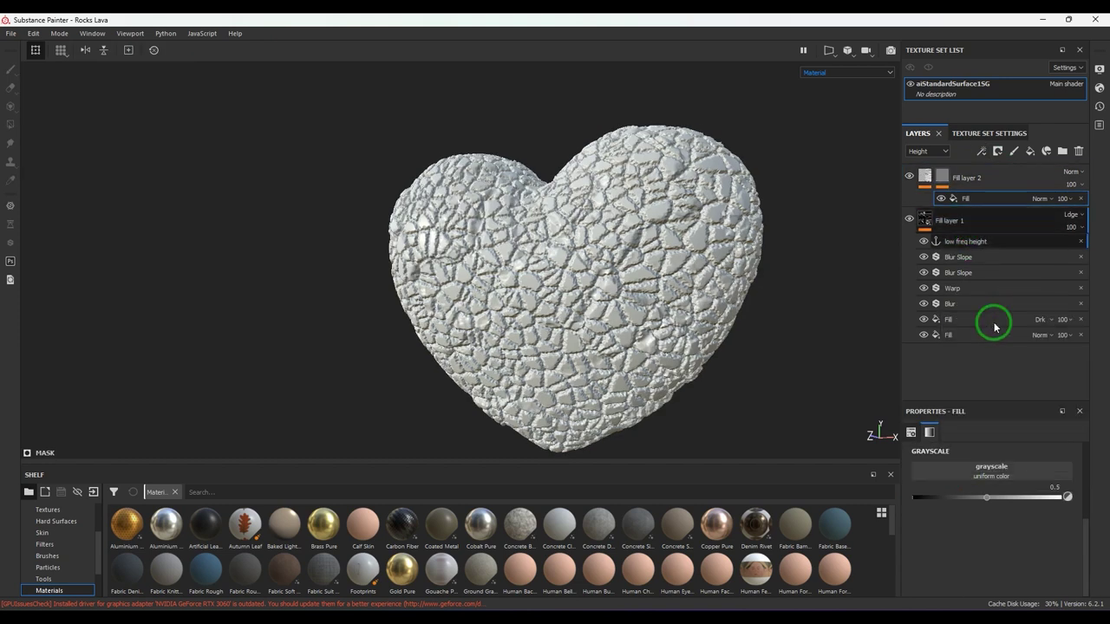
click(1015, 494)
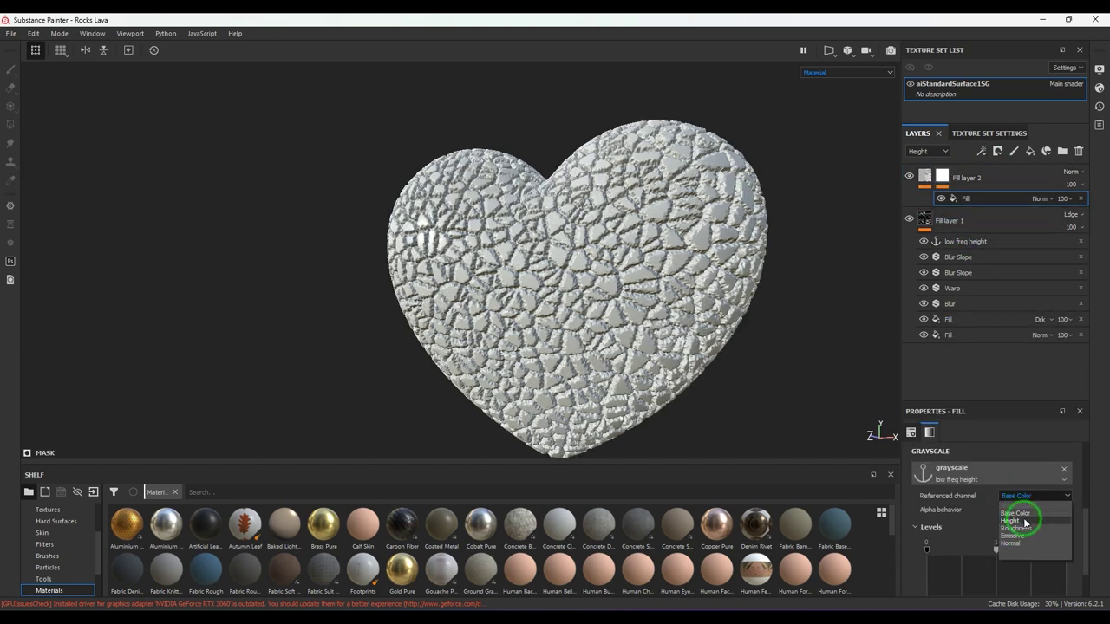
click(1021, 524)
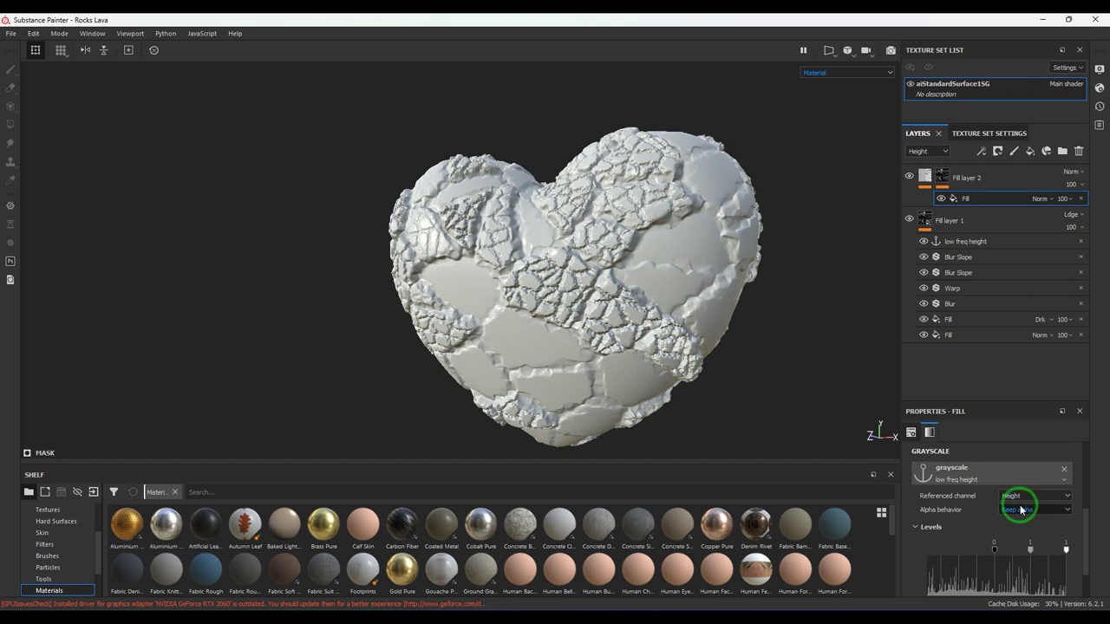
scroll(1016, 508, down, 2)
click(1026, 574)
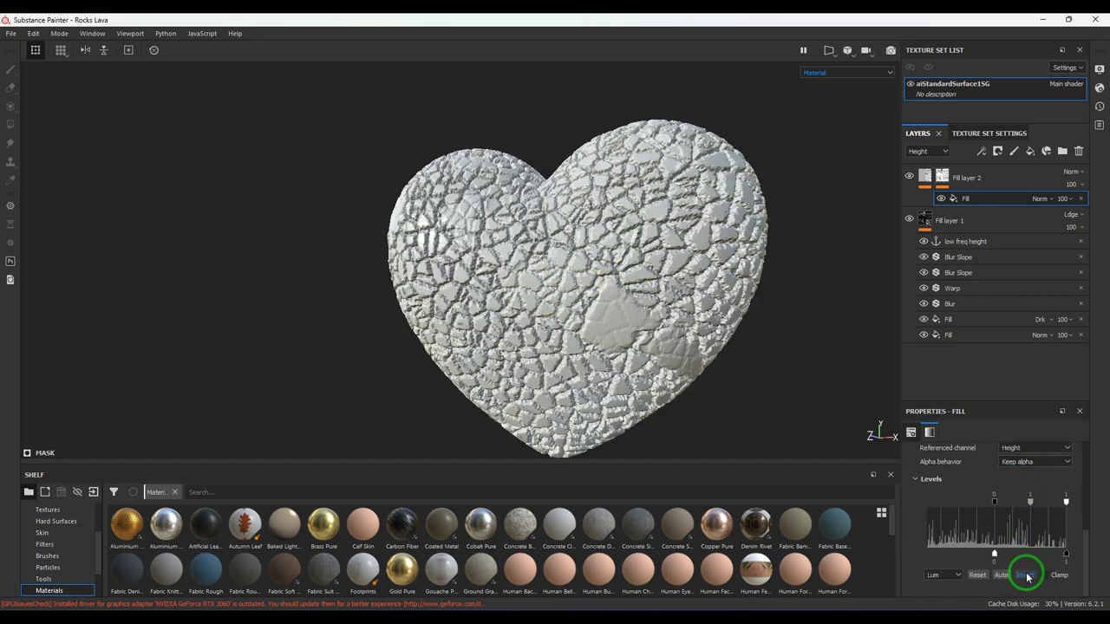
drag(994, 502, 1011, 503)
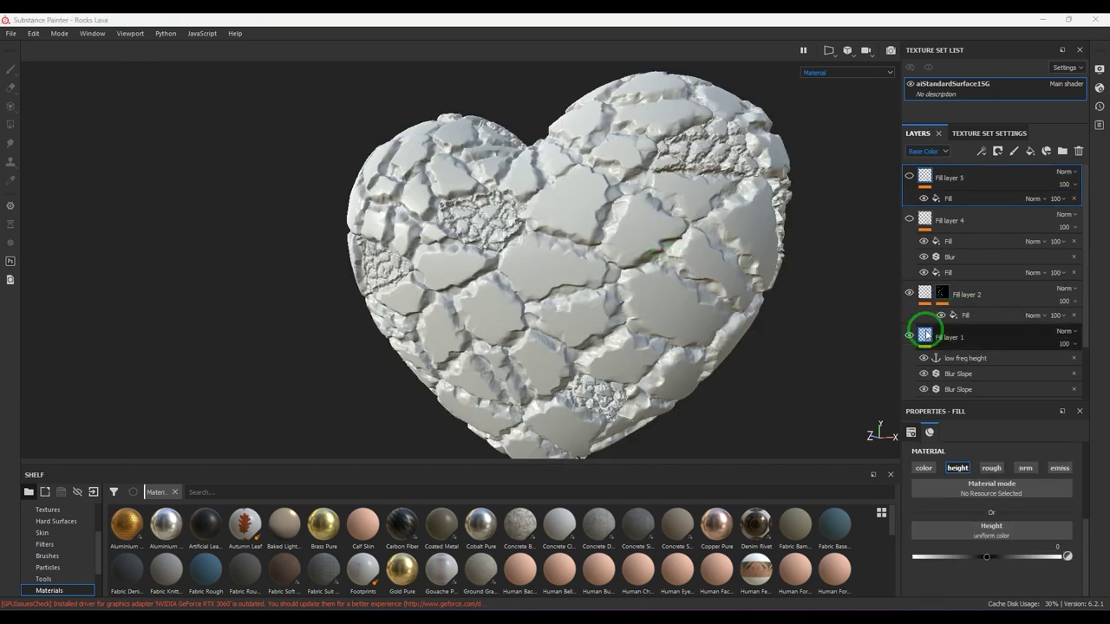
Step: Compare Fill layer 2 on and off, then shift the mask levels toward highlights
click(909, 295)
click(910, 295)
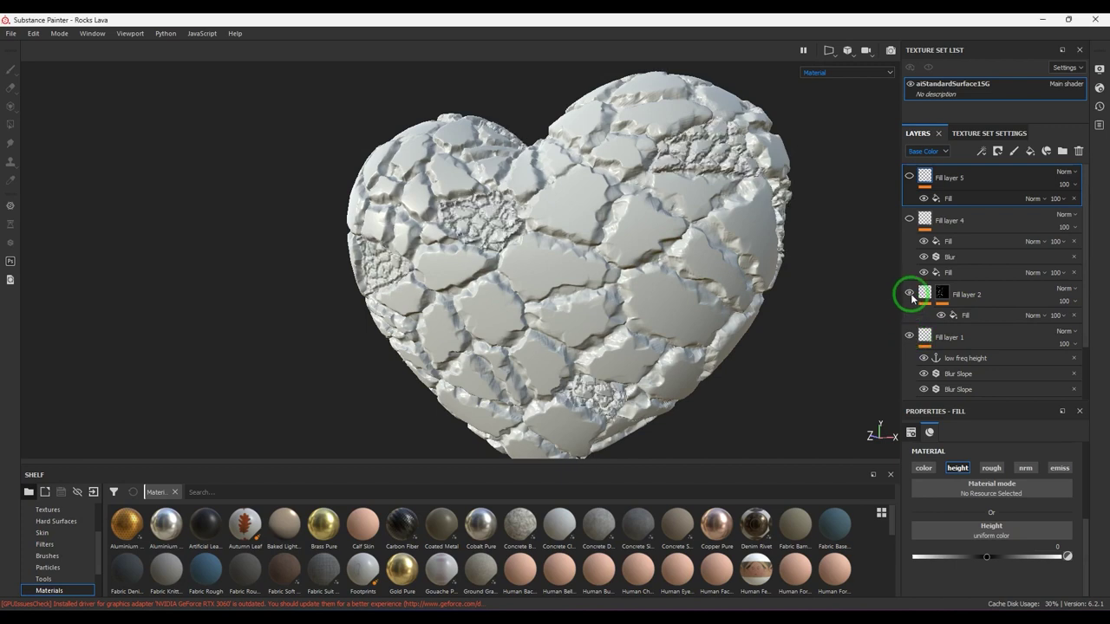
click(979, 315)
click(1011, 541)
scroll(1011, 541, down, 1)
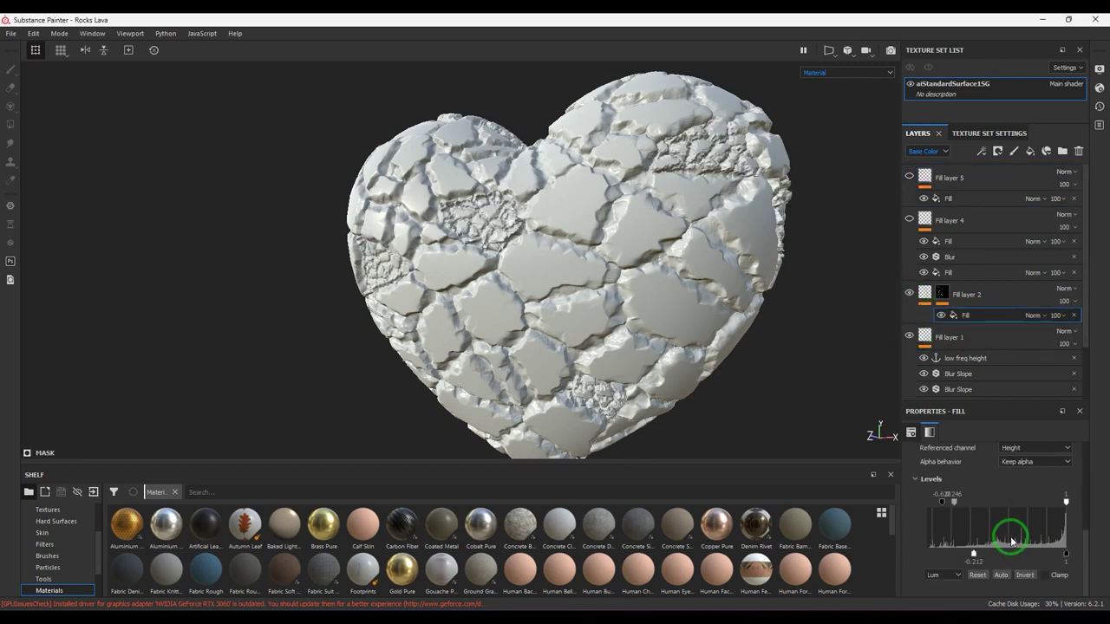
mouse_move(955, 503)
mouse_down()
mouse_move(1027, 506)
mouse_move(954, 506)
mouse_up()
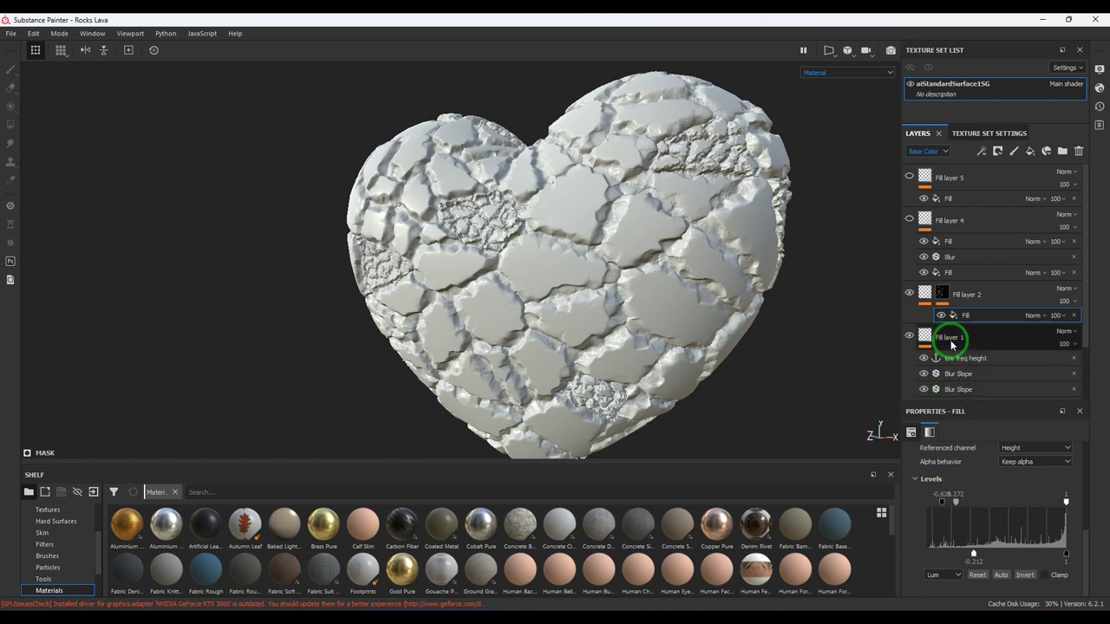
Step: Move the Blur Slope and Blur filters within Fill layer 2 and view the mask alone
drag(938, 351, 926, 299)
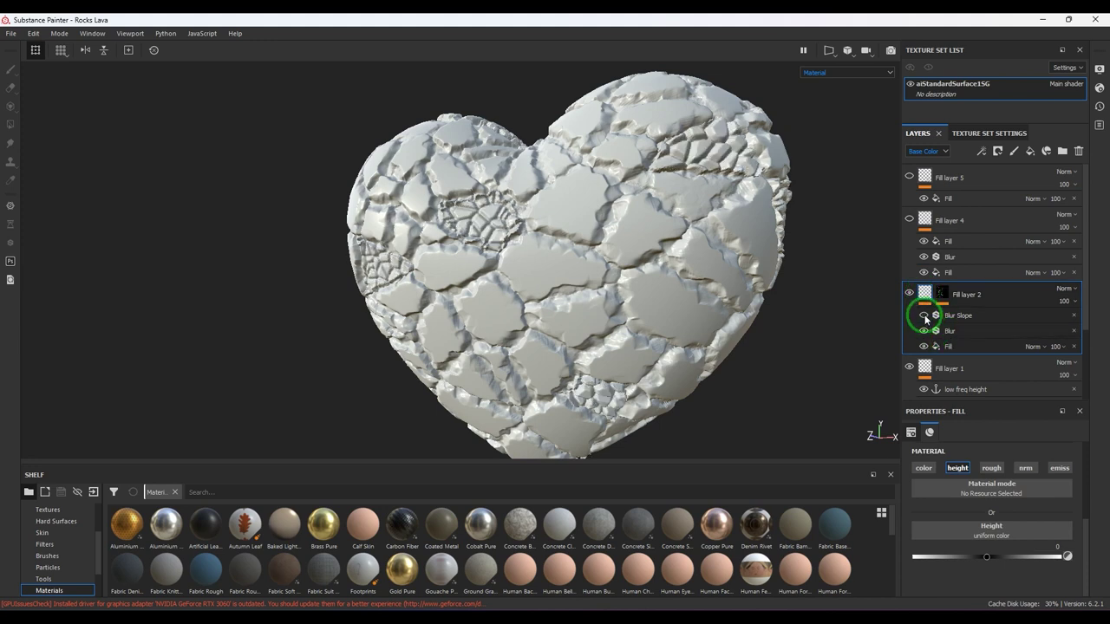
click(991, 316)
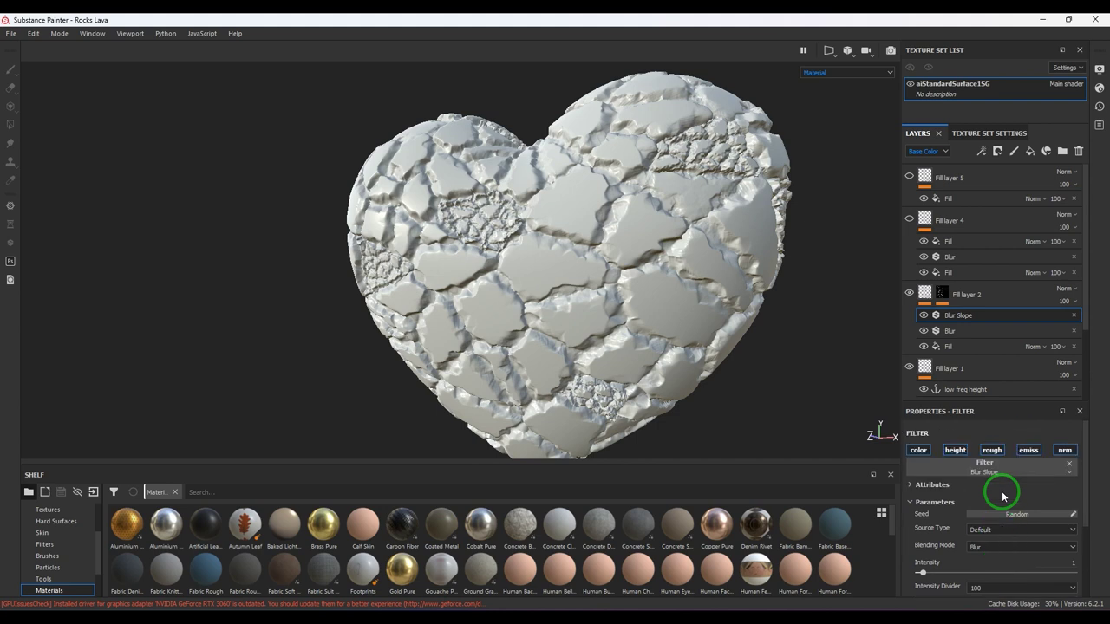
scroll(1003, 495, down, 1)
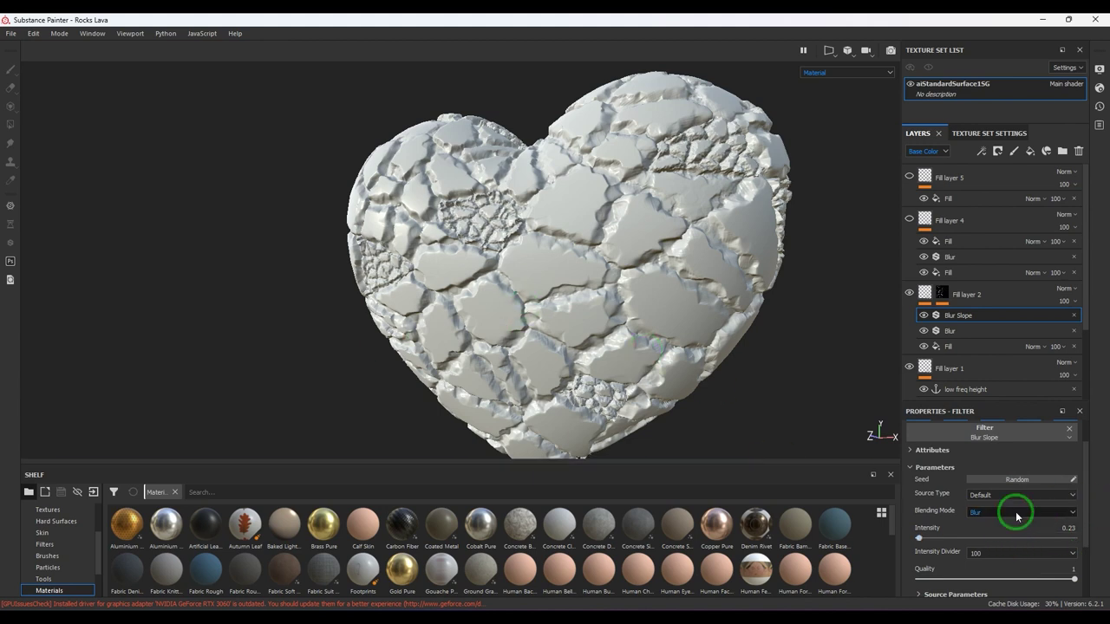
key(ctrl+z)
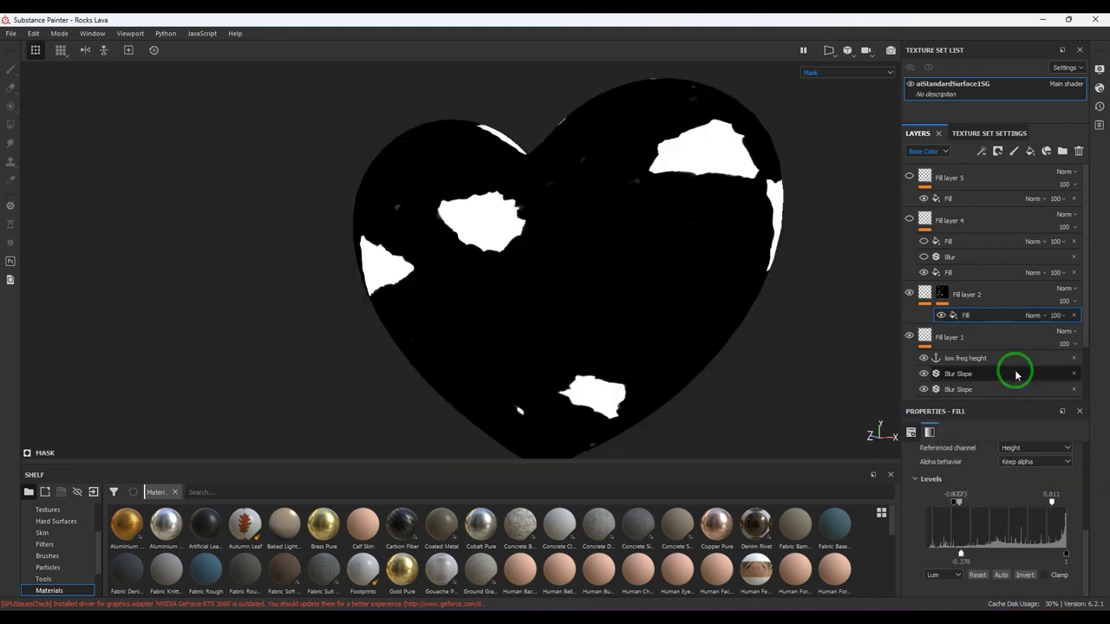
Step: Add a Mask Outline filter to the mask with Mask Position set to Inside
click(981, 152)
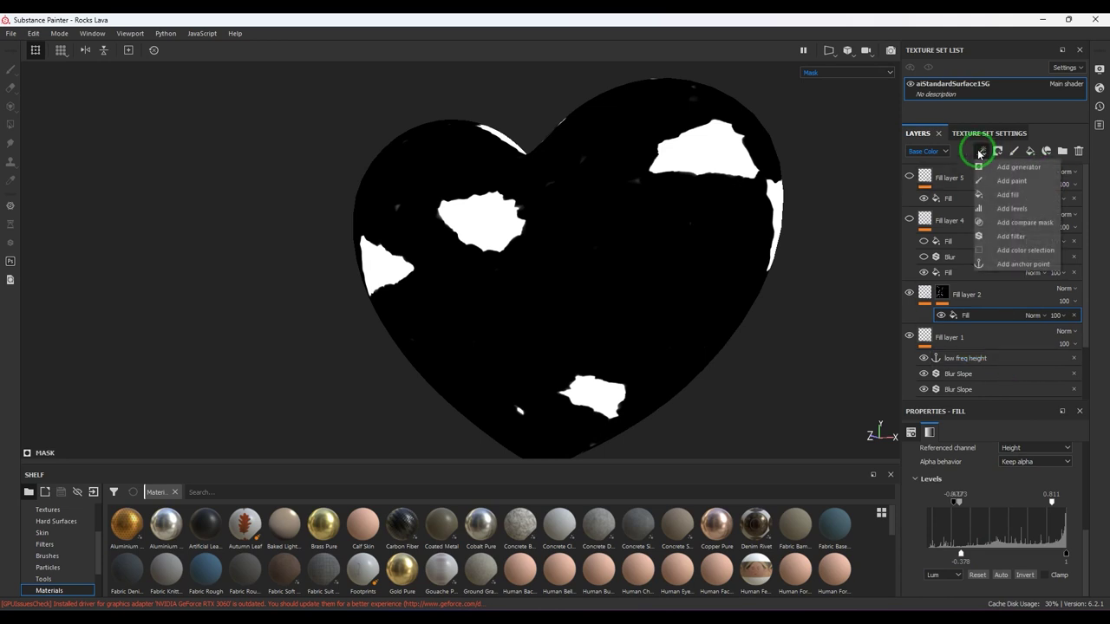
click(1026, 238)
click(994, 460)
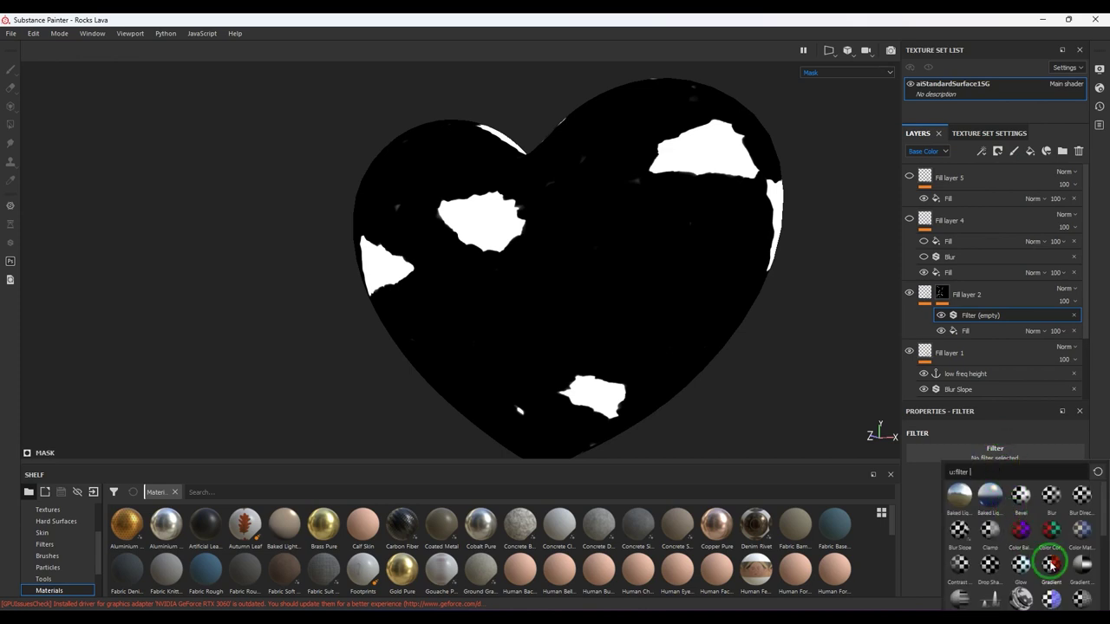
scroll(1051, 564, down, 3)
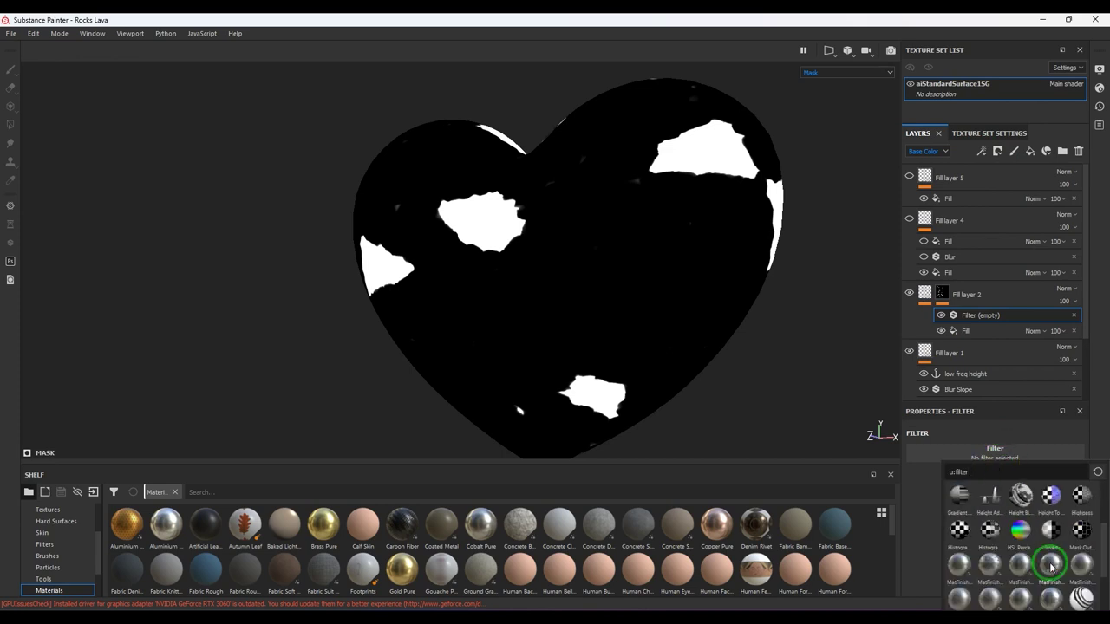
click(1081, 531)
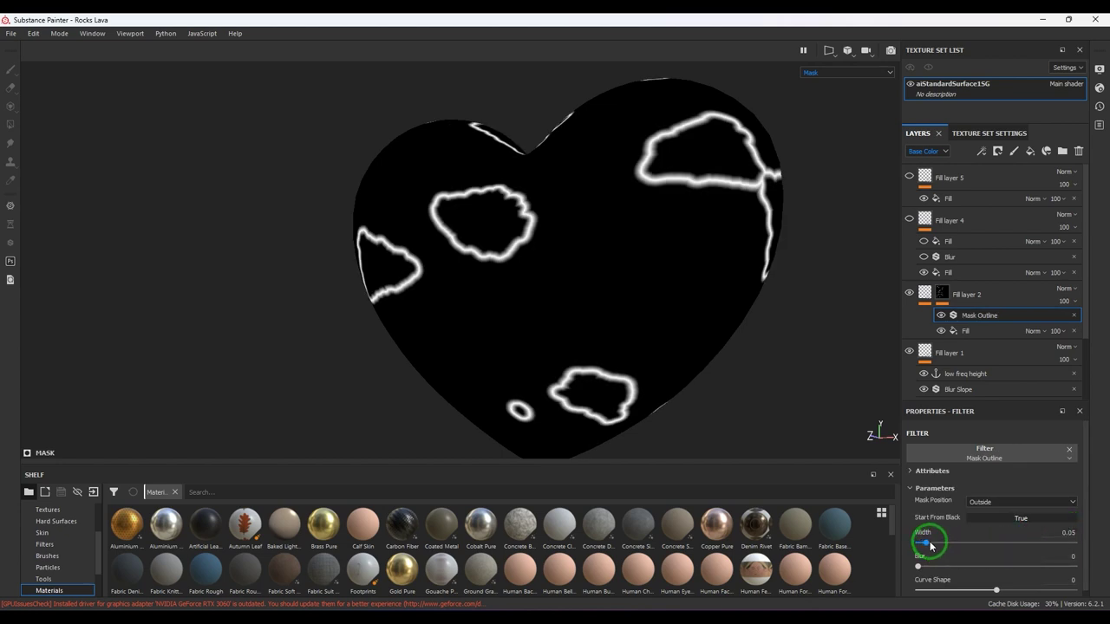
mouse_move(926, 544)
mouse_down()
mouse_move(954, 542)
mouse_move(926, 553)
mouse_up()
click(989, 503)
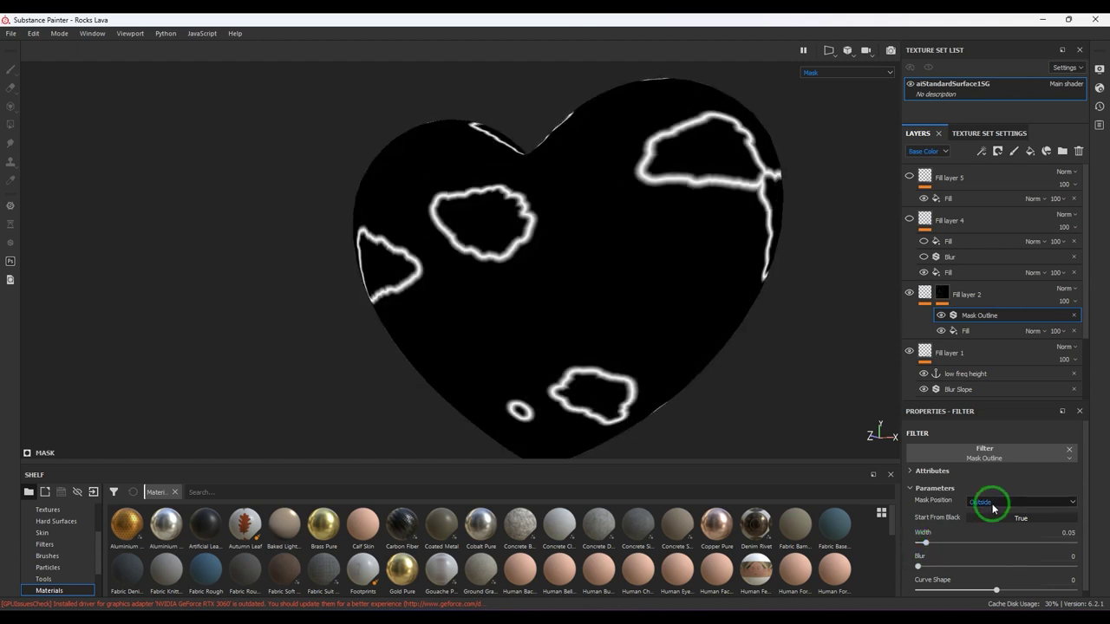
click(981, 515)
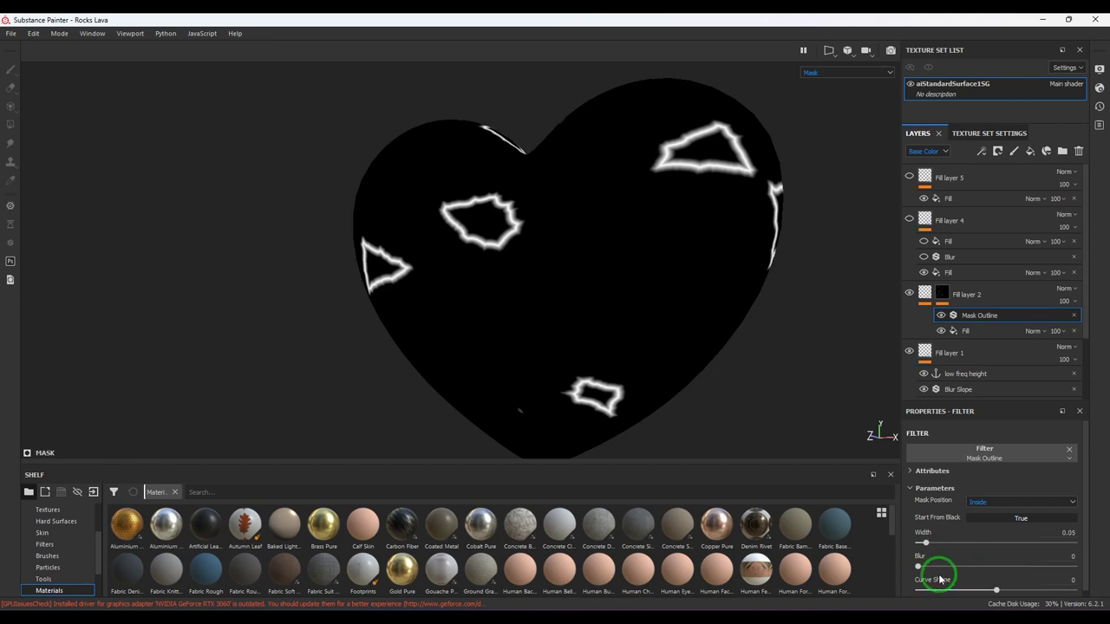
Step: Set outline Width 0.22, Blur 0, Curve Shape 0.75, then view the full material
drag(945, 546, 959, 544)
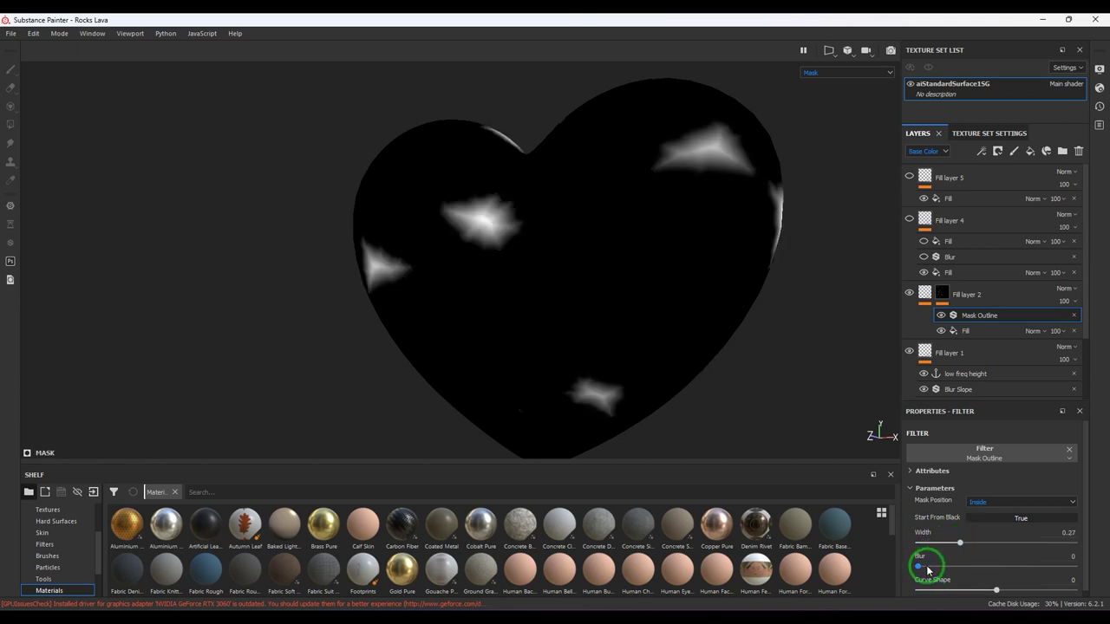
drag(919, 566, 915, 571)
click(982, 503)
click(983, 506)
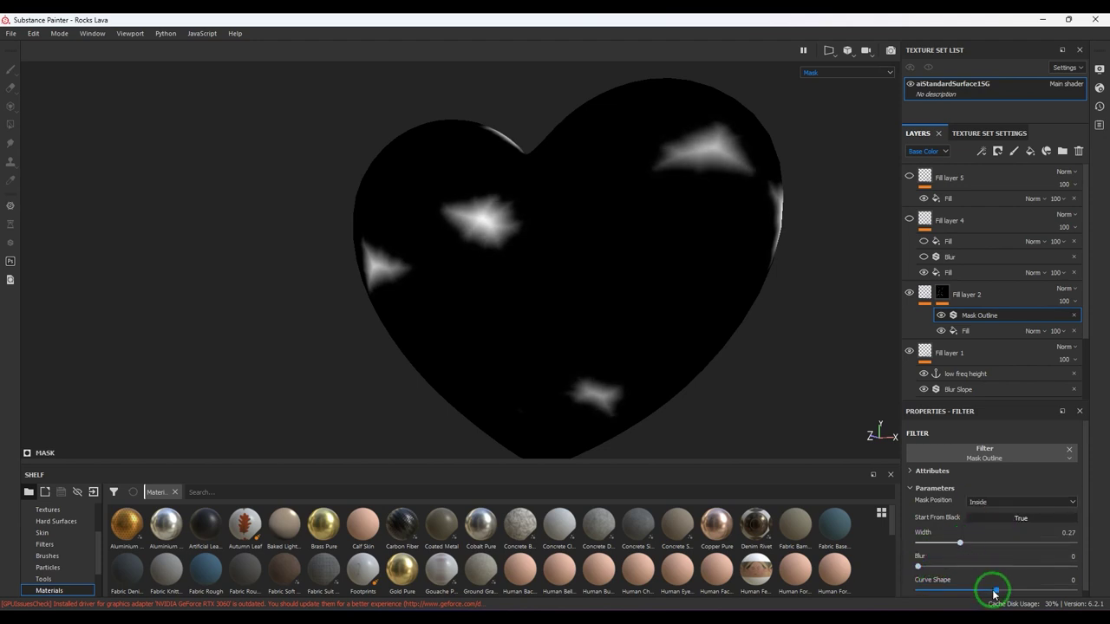
drag(994, 590, 949, 590)
drag(1031, 589, 1054, 589)
mouse_move(950, 547)
mouse_down()
mouse_move(919, 546)
mouse_move(953, 543)
mouse_up()
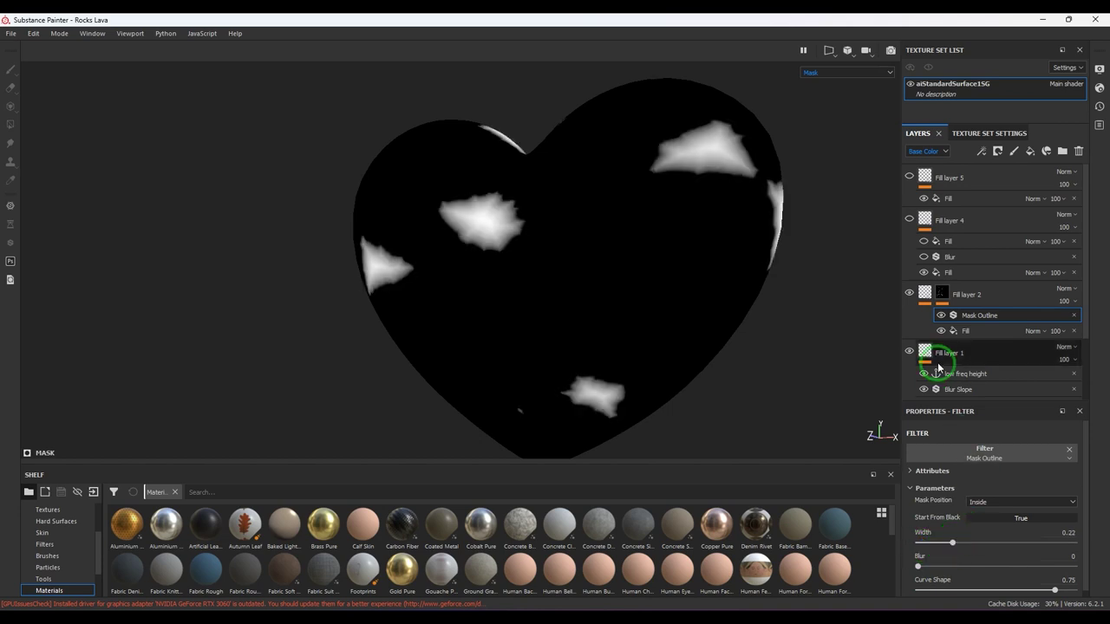
click(845, 73)
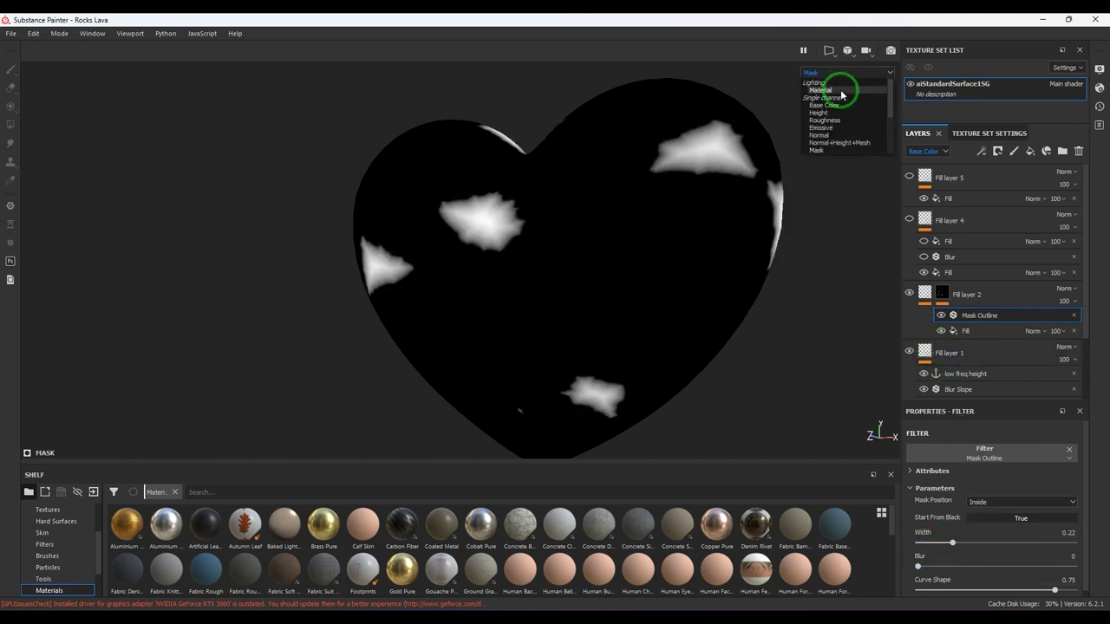
click(841, 82)
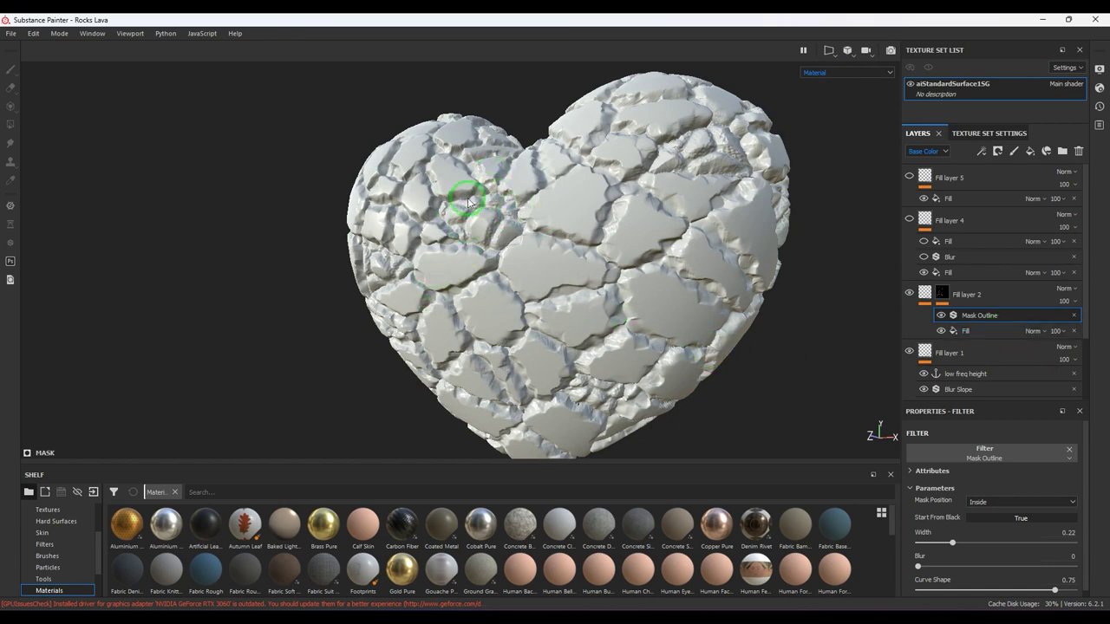
Step: Compare the rock surface with Fill layer 2's Mask Outline and Fill layer 4 hidden and shown
click(941, 315)
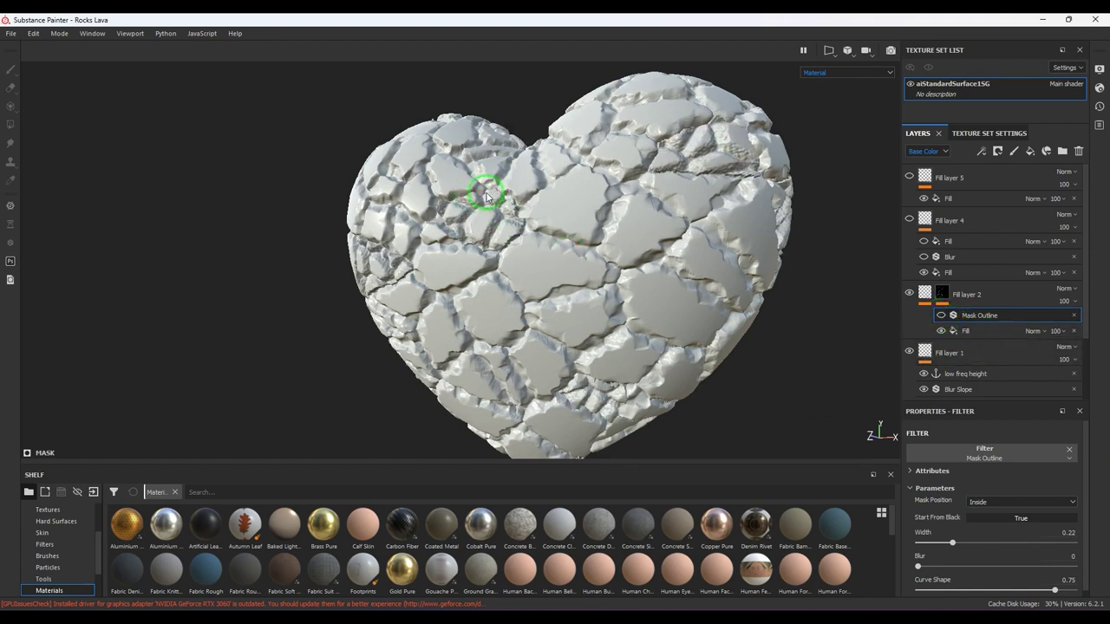
click(941, 316)
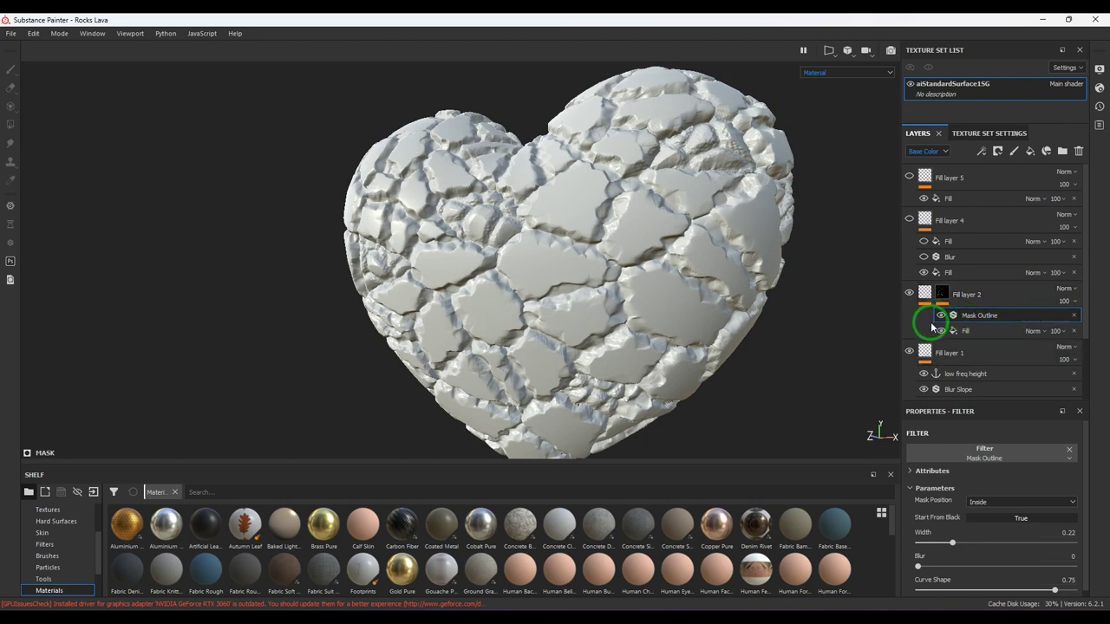
scroll(930, 329, down, 1)
scroll(943, 369, up, 1)
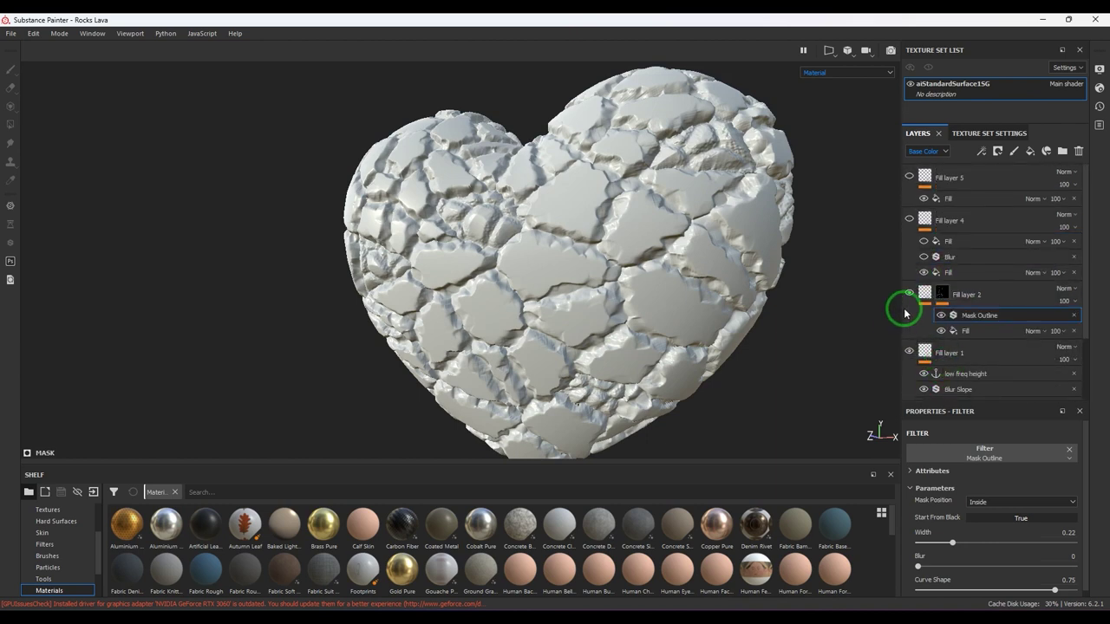
click(910, 220)
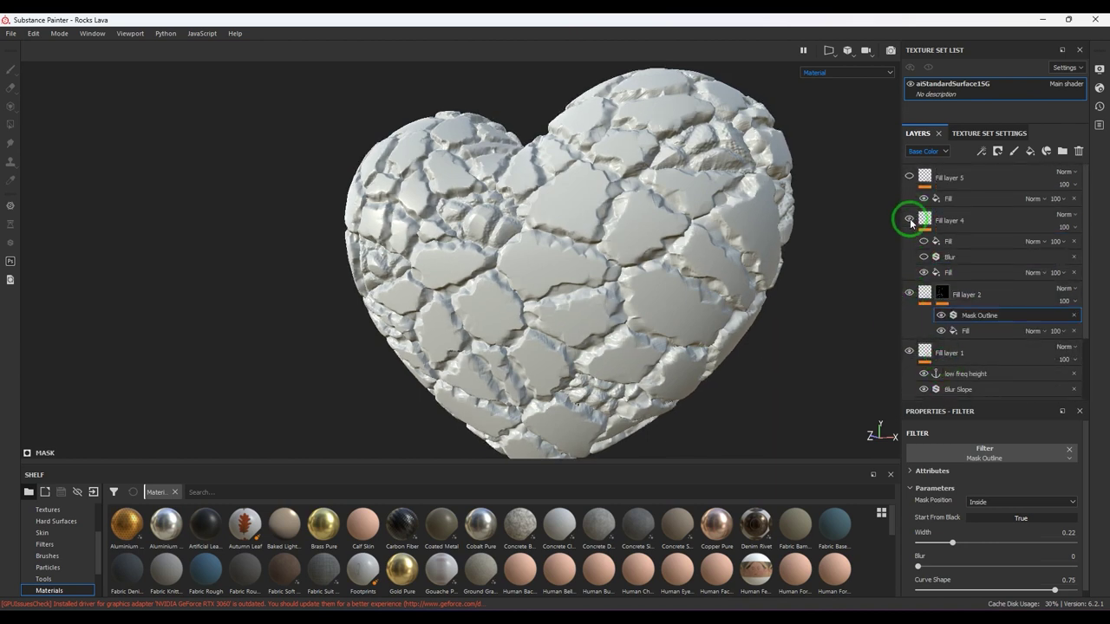
click(944, 205)
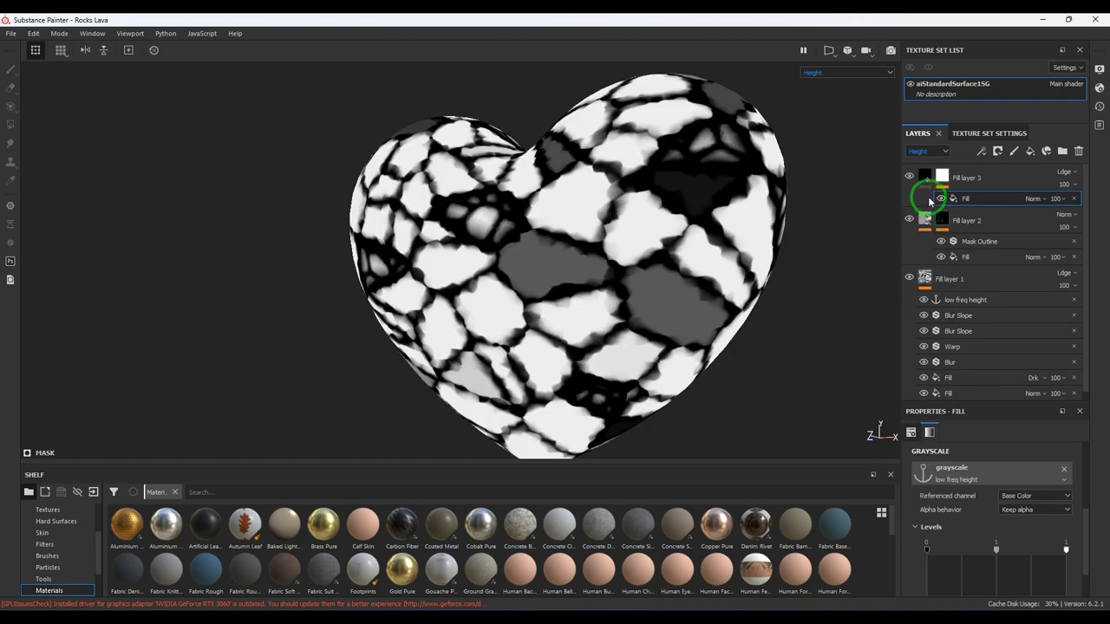
Step: Replace Fill layer 3's fill with a height-only Fill effect at height 1, disabling color, roughness, emissive
click(1073, 199)
click(921, 176)
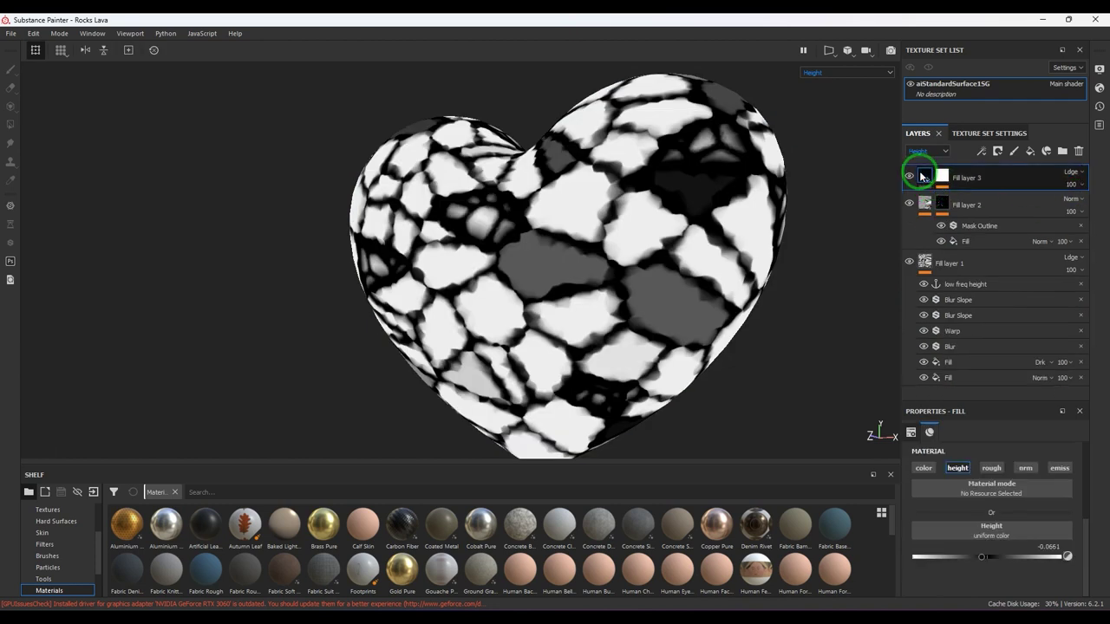
mouse_move(1068, 556)
mouse_down()
mouse_move(1051, 551)
mouse_move(1073, 550)
mouse_up()
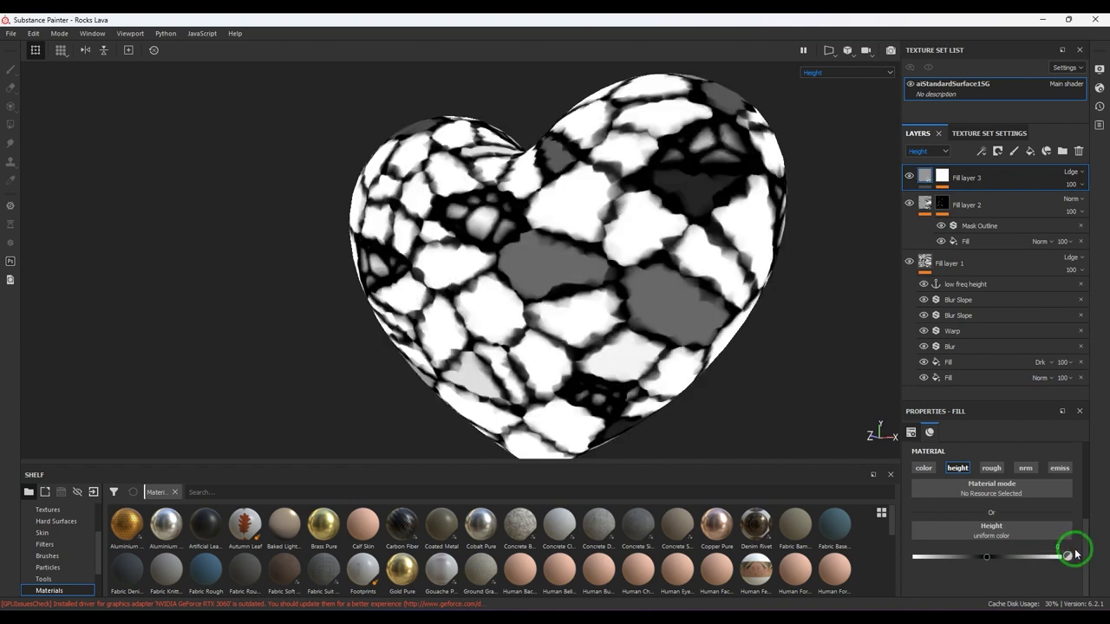
click(981, 152)
click(1006, 194)
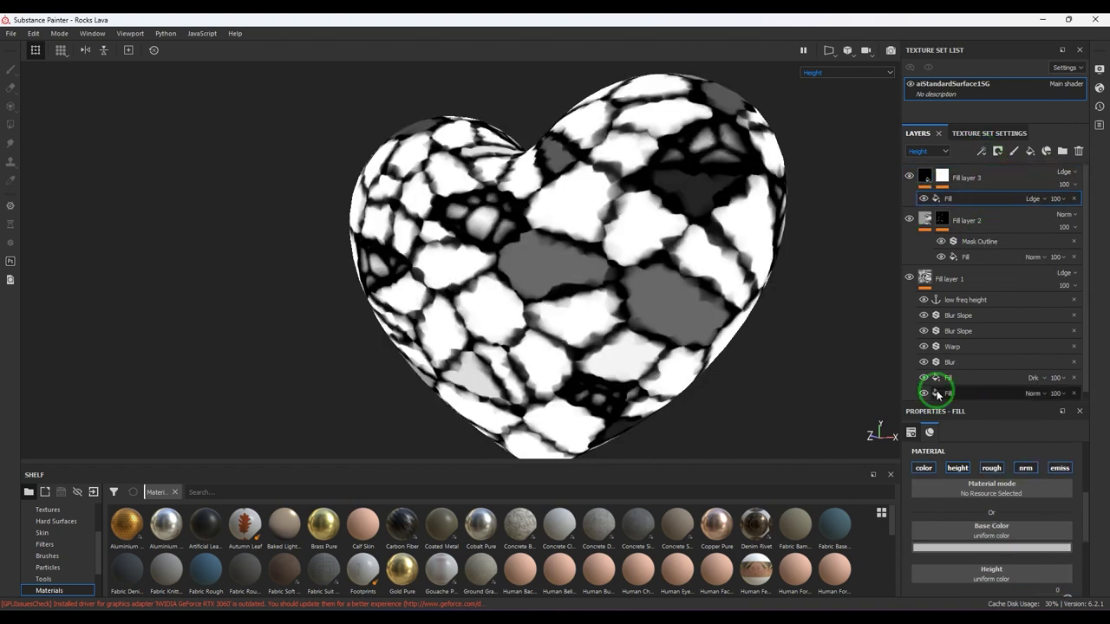
click(923, 468)
click(991, 468)
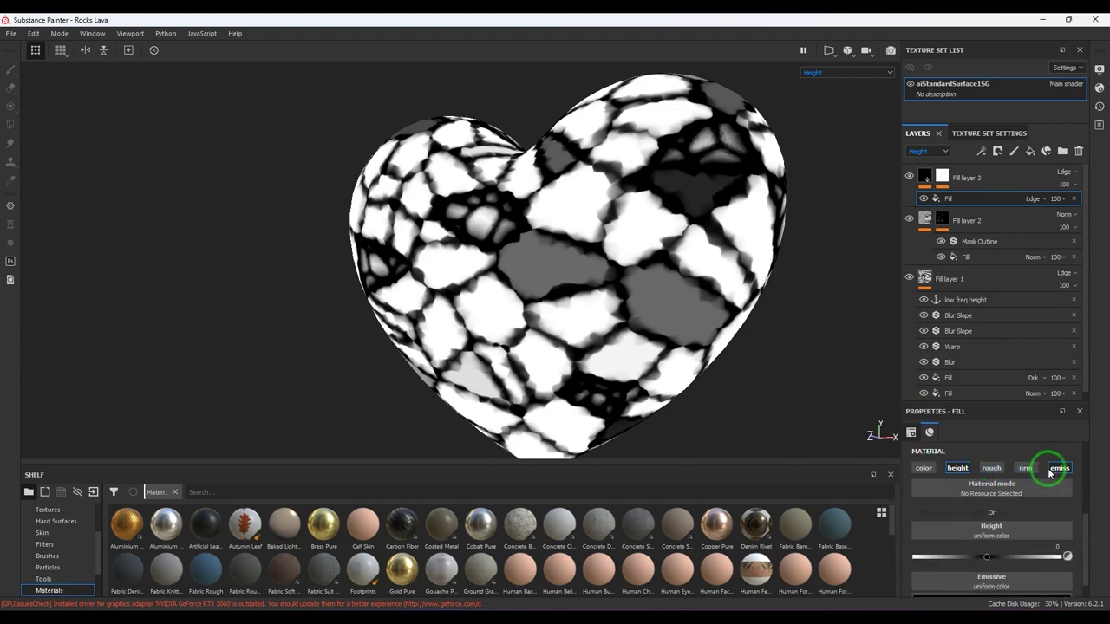
click(1054, 468)
drag(986, 556, 1069, 560)
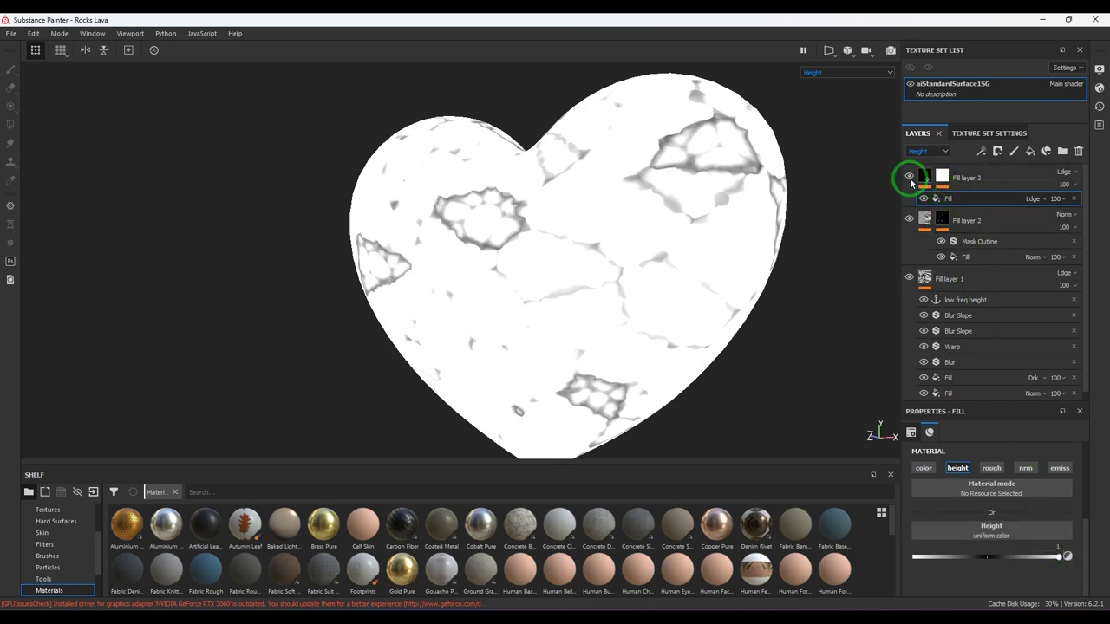
Step: Set the mask fill's low freq height anchor Referenced channel to Height
click(942, 178)
click(962, 199)
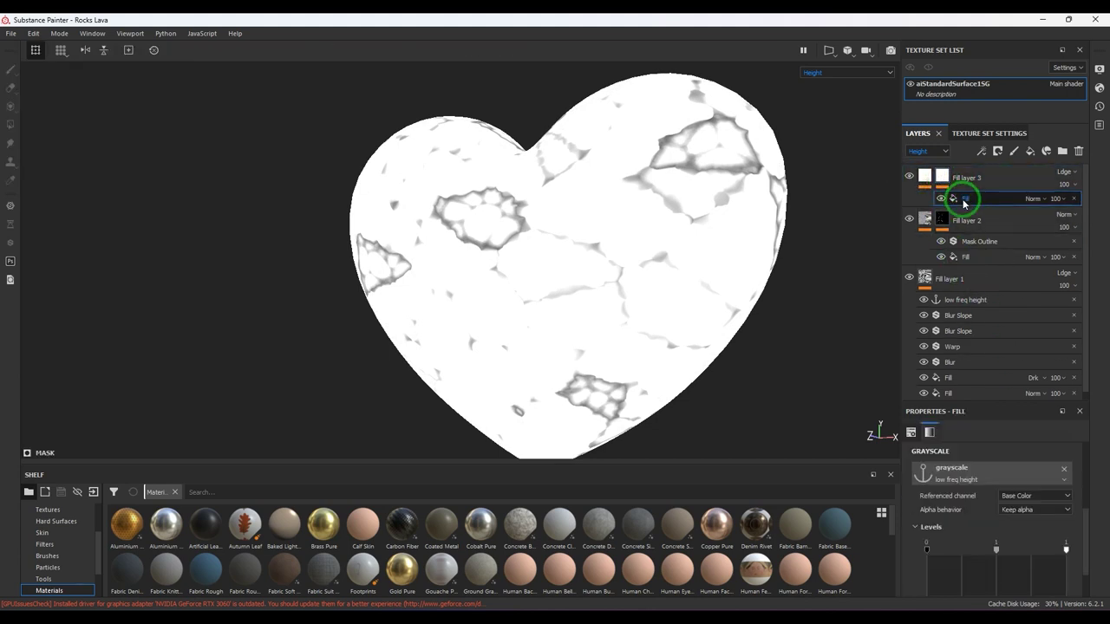
scroll(998, 511, down, 1)
click(1028, 462)
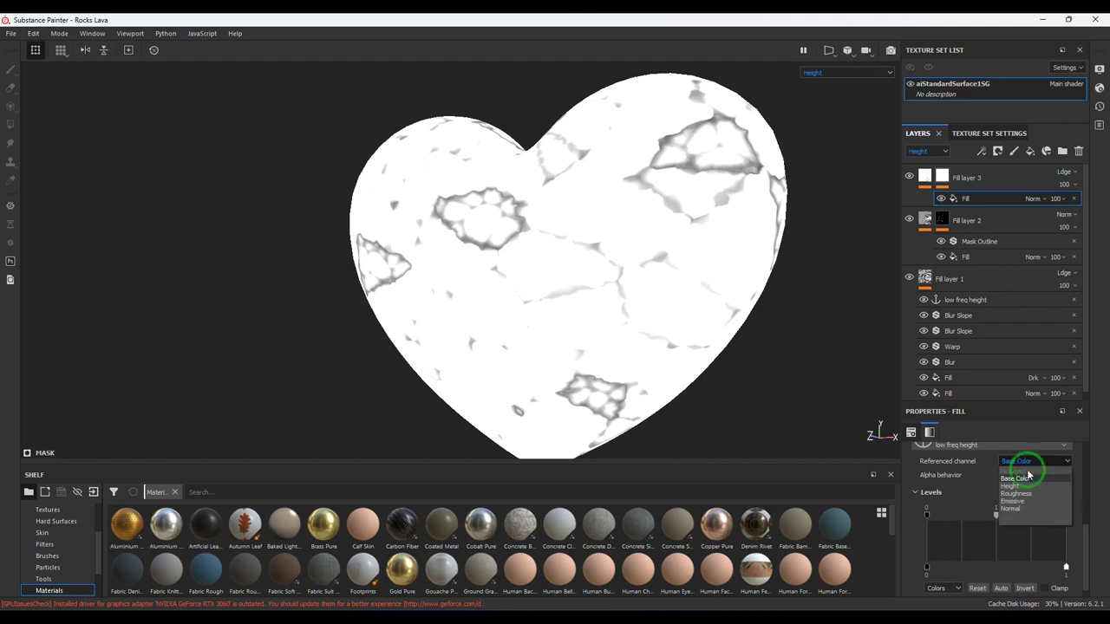
click(1021, 486)
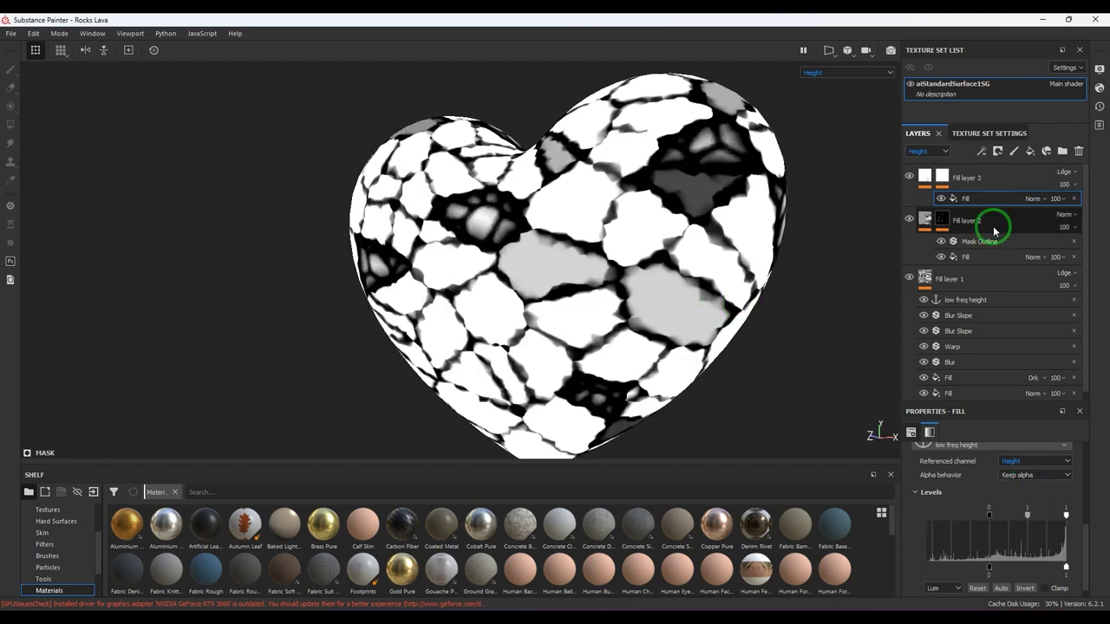
Step: View the Material channel and toggle Fill layer 3 to compare the displacement
click(845, 72)
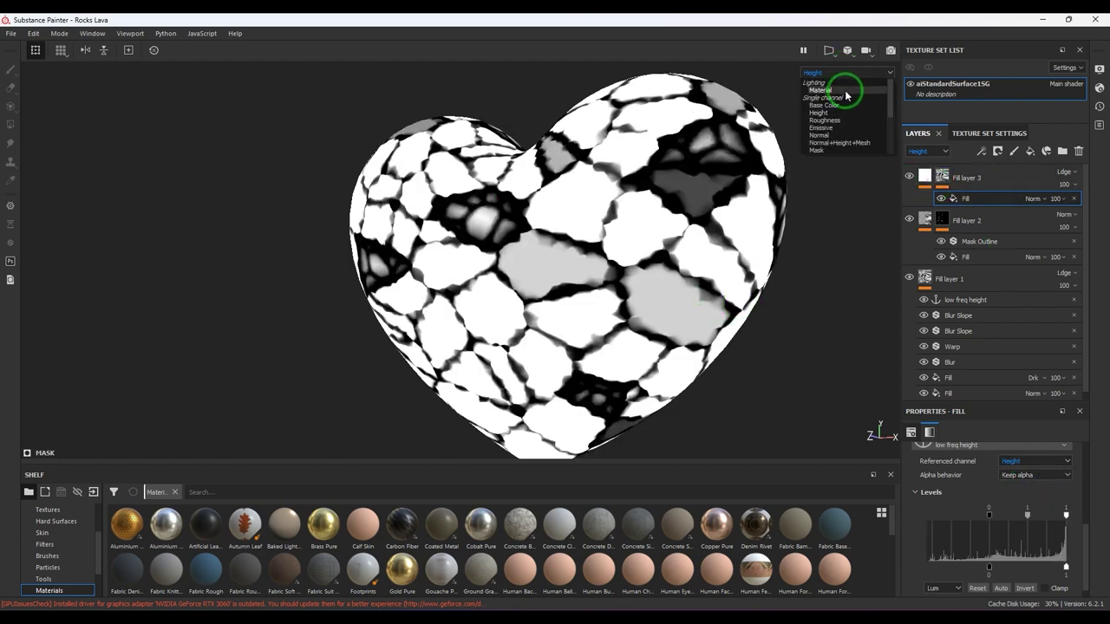
click(841, 90)
click(908, 178)
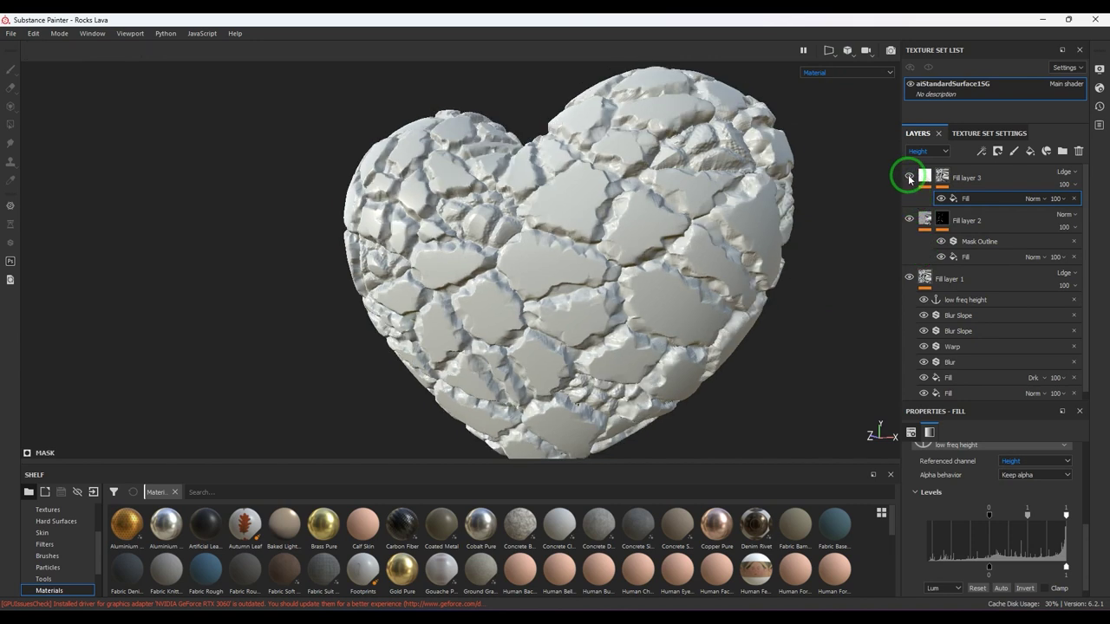
click(908, 178)
click(907, 178)
click(909, 178)
click(909, 178)
click(908, 177)
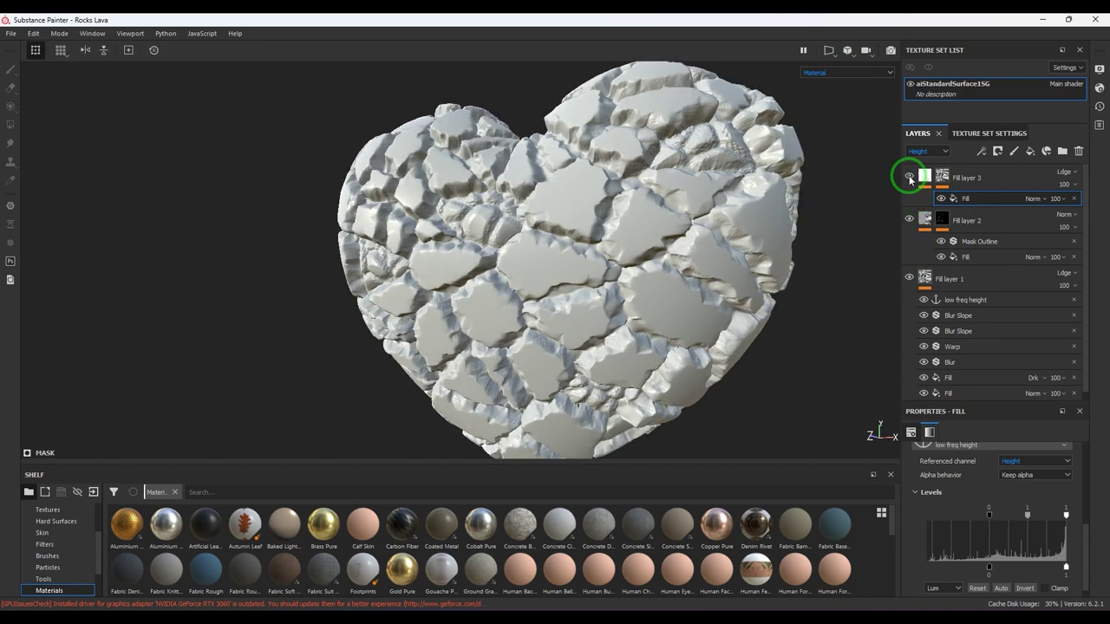
click(909, 178)
click(908, 178)
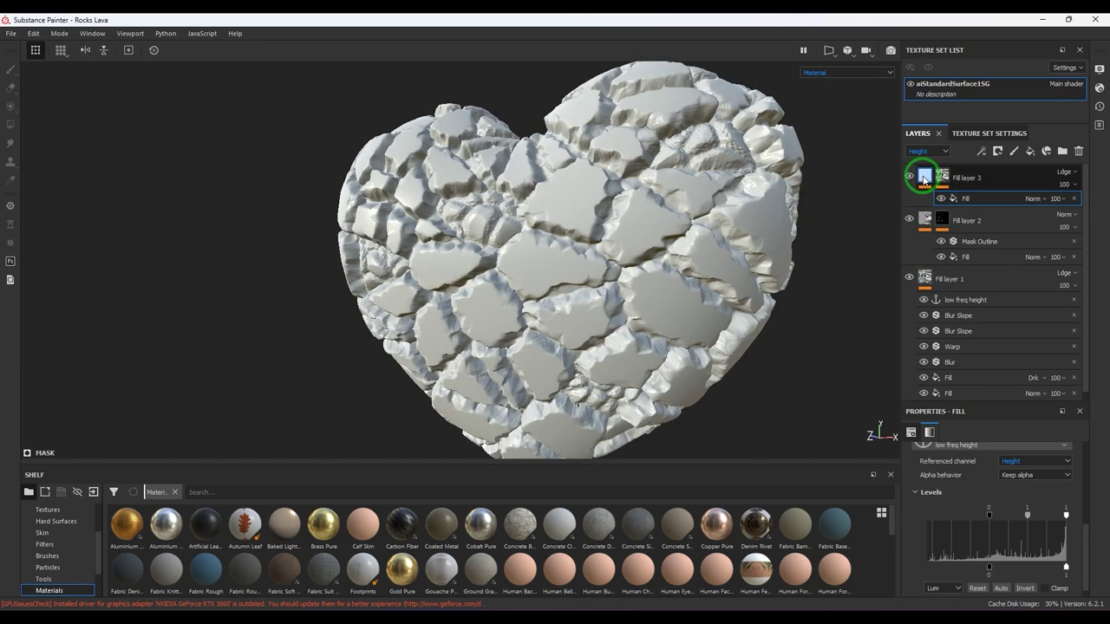
Step: Select Fill layer 3's mask and show the Mask channel on the heart
click(941, 177)
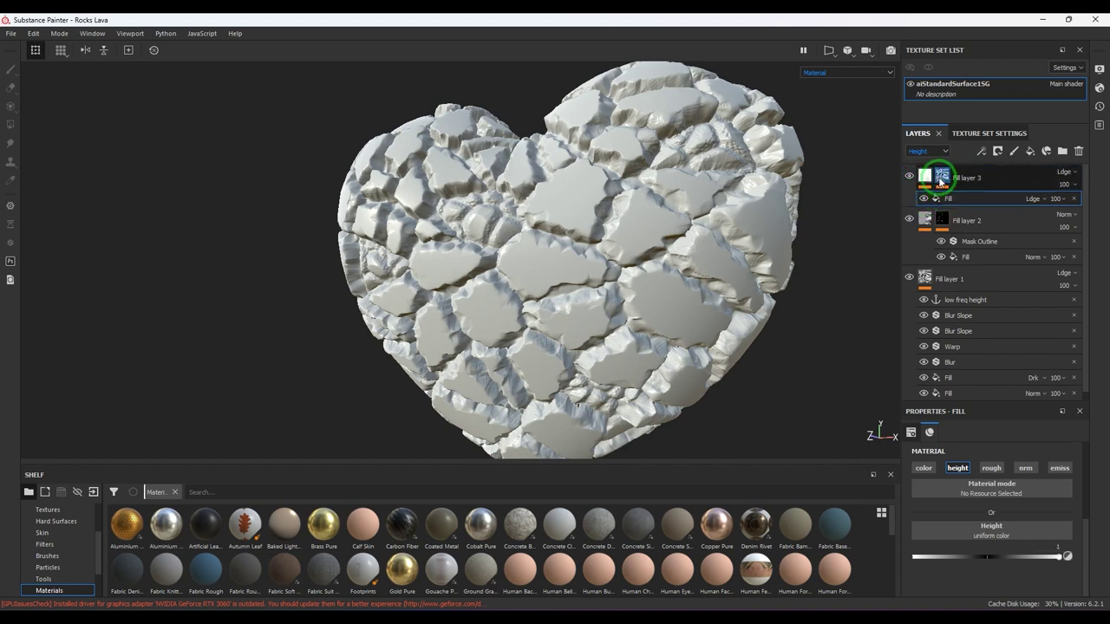
click(942, 178)
click(839, 72)
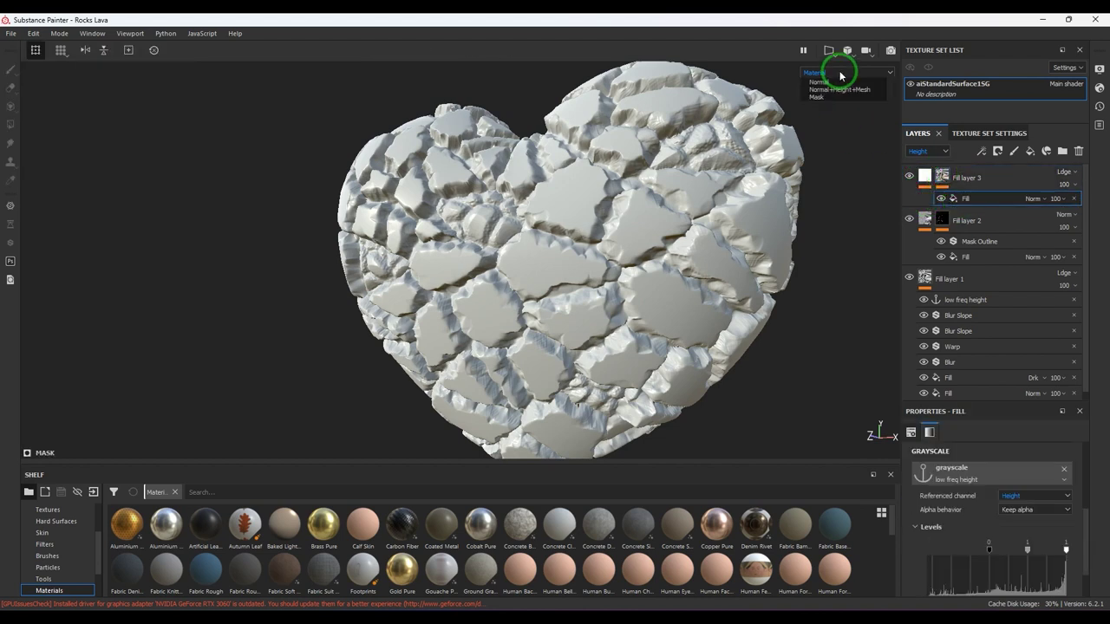
click(832, 149)
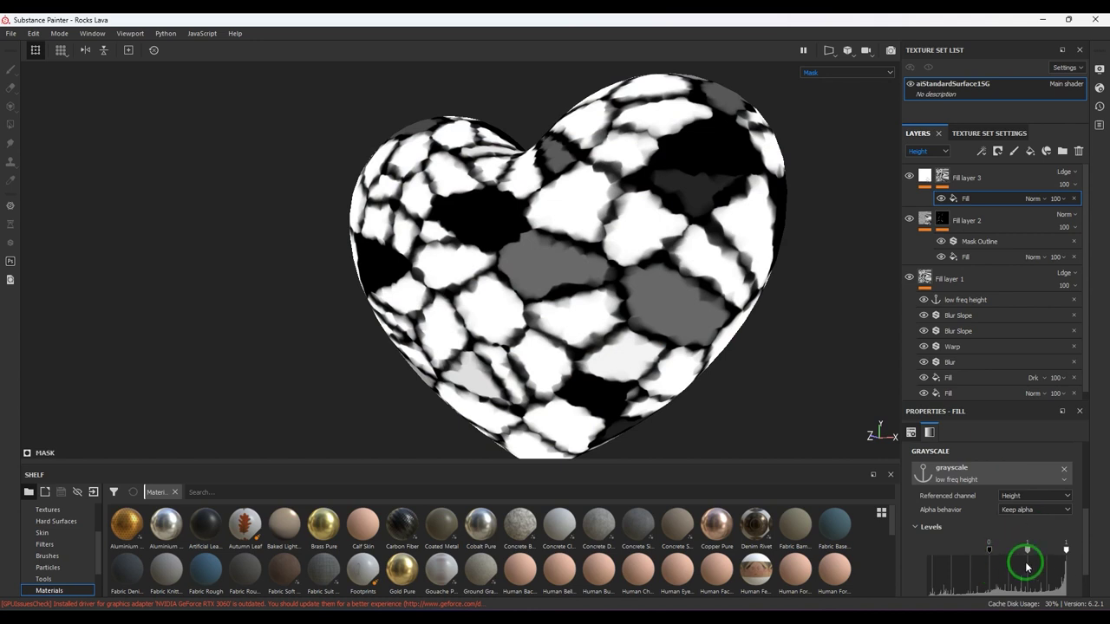
Step: Level the mask to 0.167 and 0.659 and invert it so the cracks turn white
mouse_move(1027, 552)
mouse_down()
mouse_move(1037, 555)
mouse_move(1011, 557)
mouse_move(1038, 560)
mouse_move(998, 560)
mouse_move(1023, 557)
mouse_up()
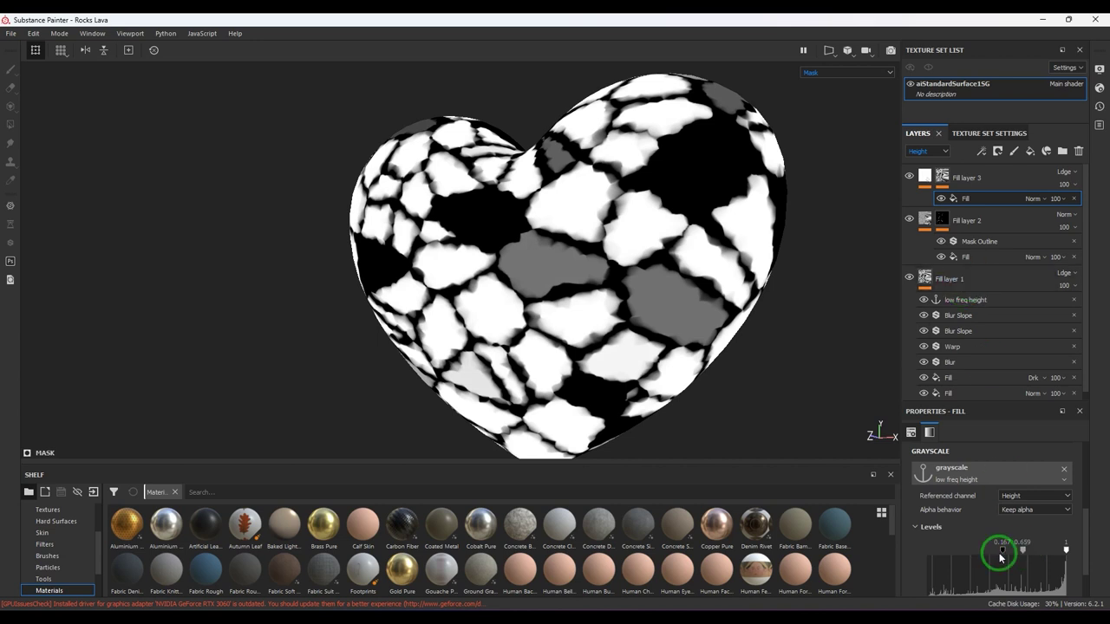
scroll(1003, 547, down, 2)
click(1021, 576)
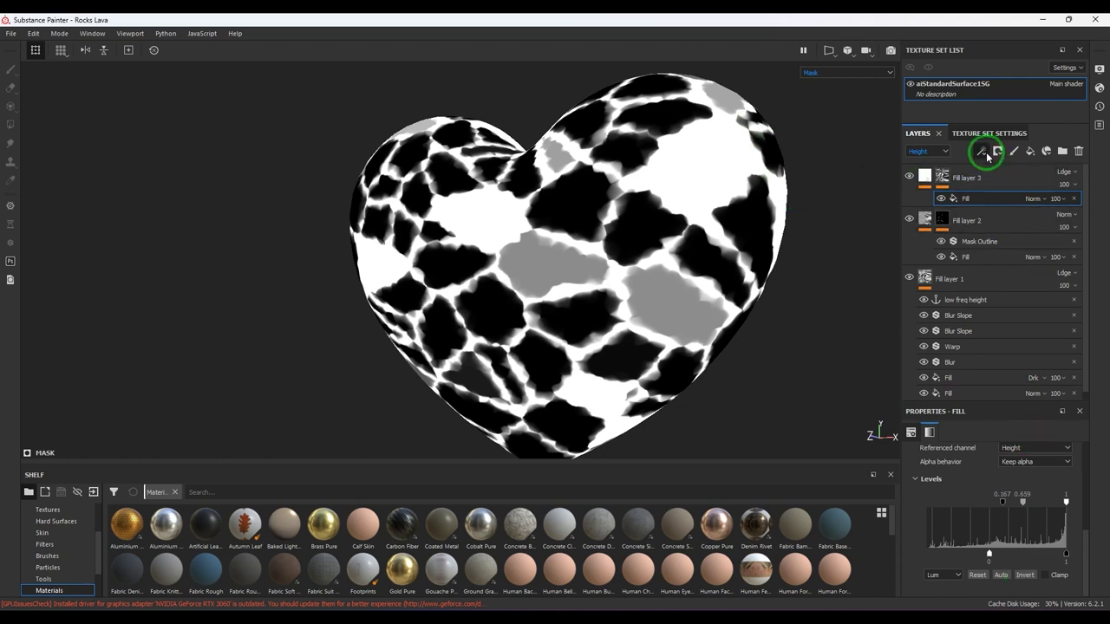
click(983, 152)
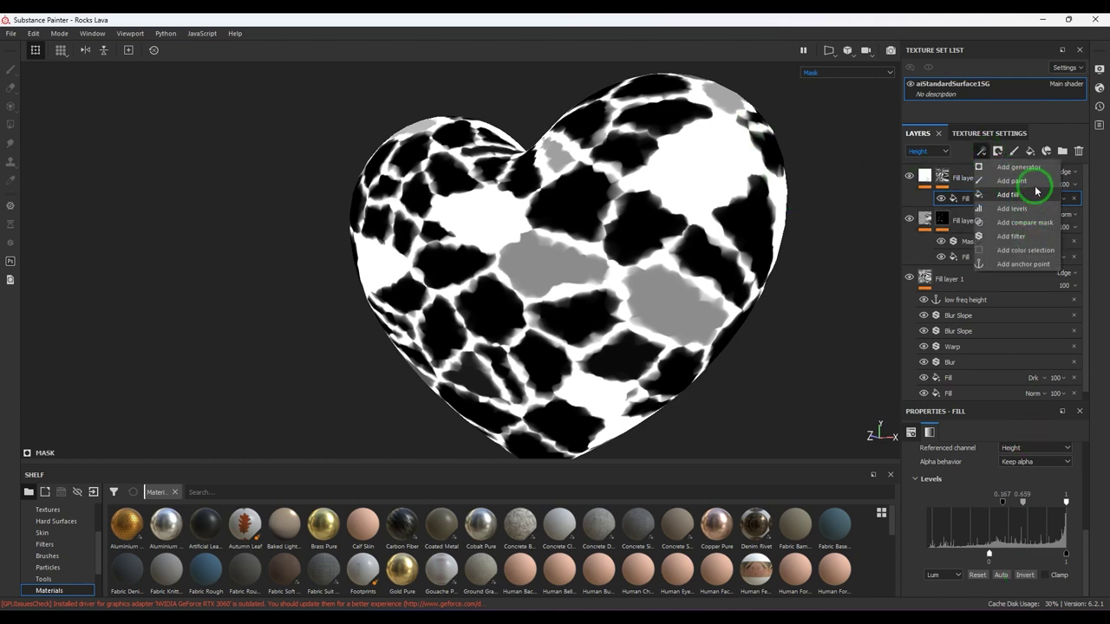
Step: Add a Blur filter to Fill layer 3's mask with intensity 2.68
click(1026, 236)
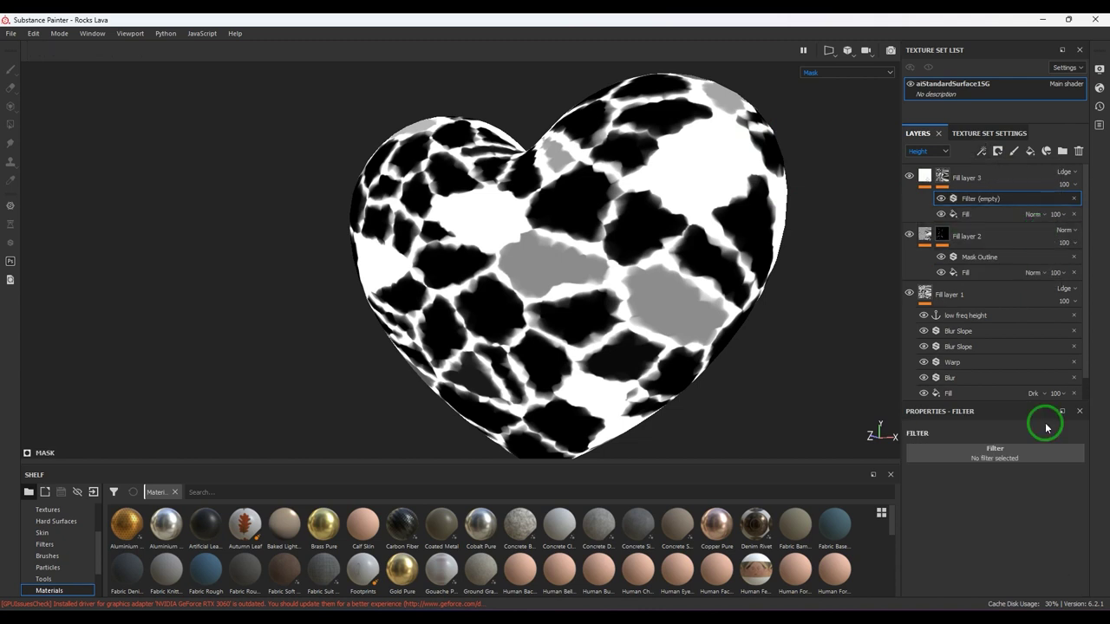
click(993, 455)
click(1055, 498)
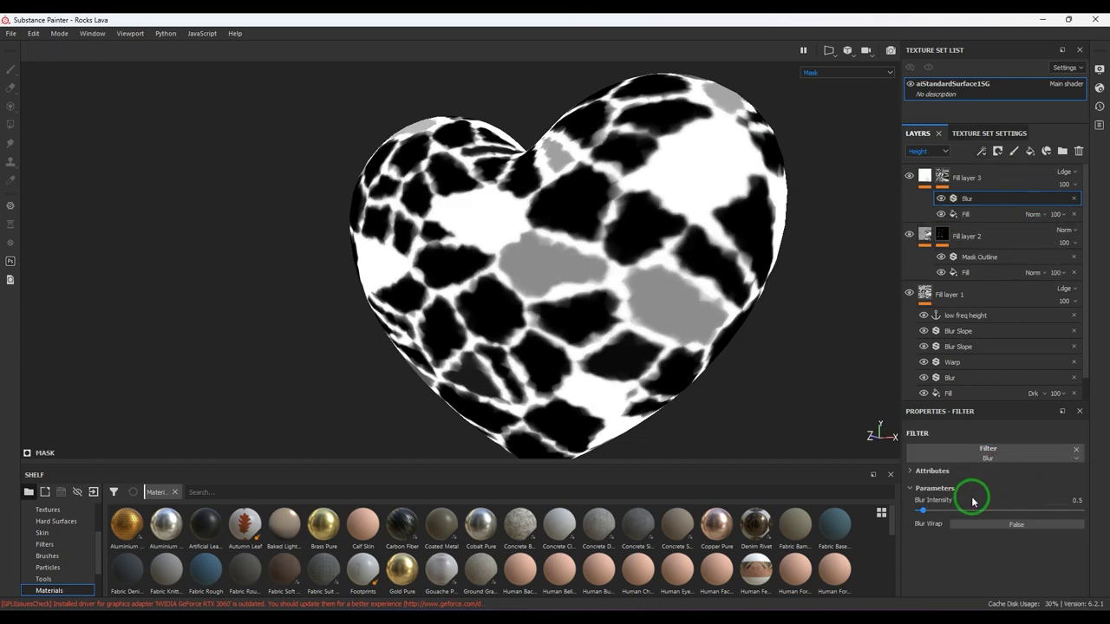
drag(924, 513, 946, 515)
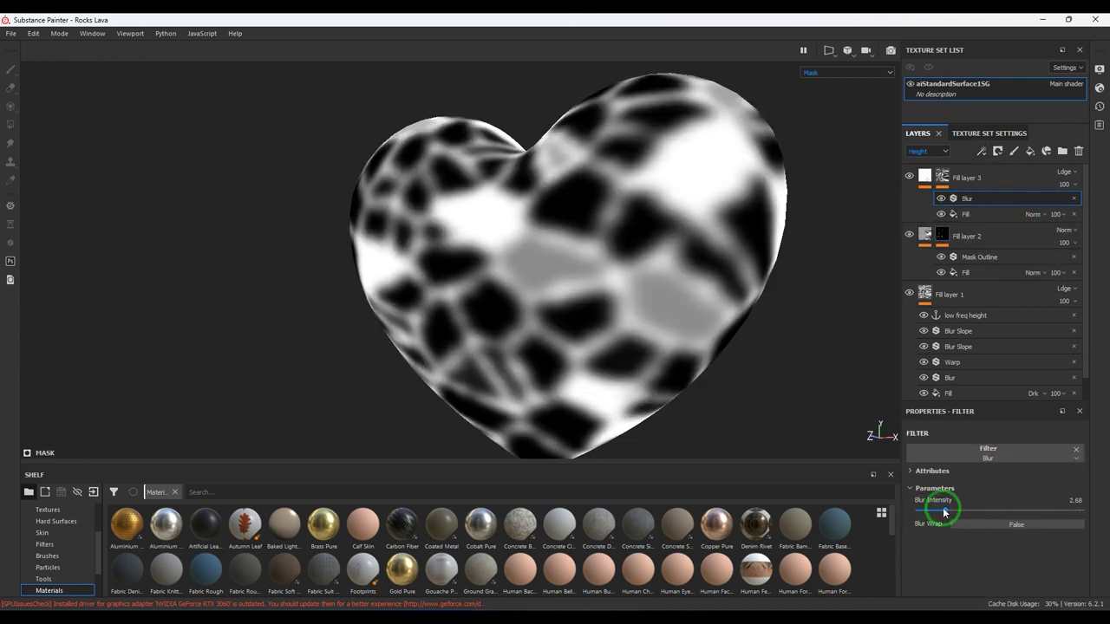
Step: Add a mask Fill effect sourced from the low freq height anchor point
click(982, 153)
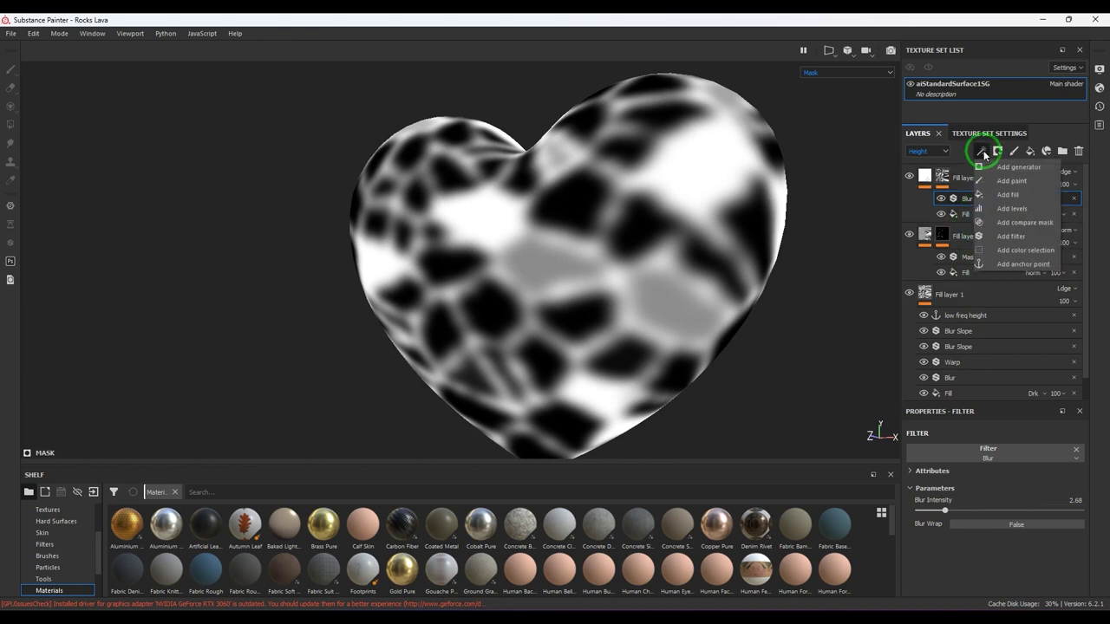
click(1011, 197)
click(985, 466)
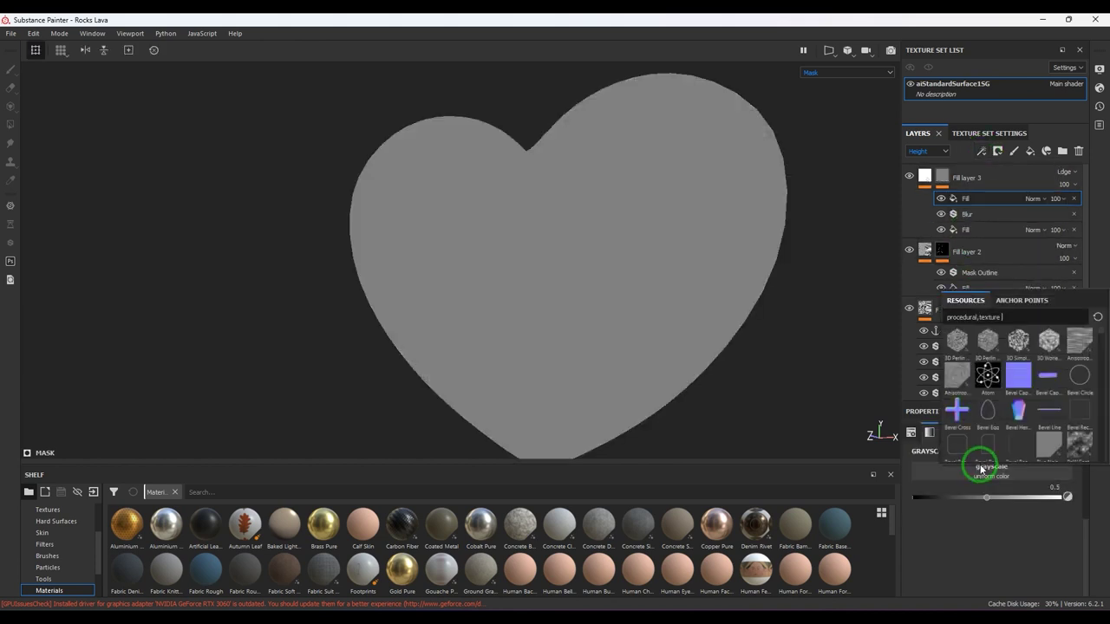
click(1021, 300)
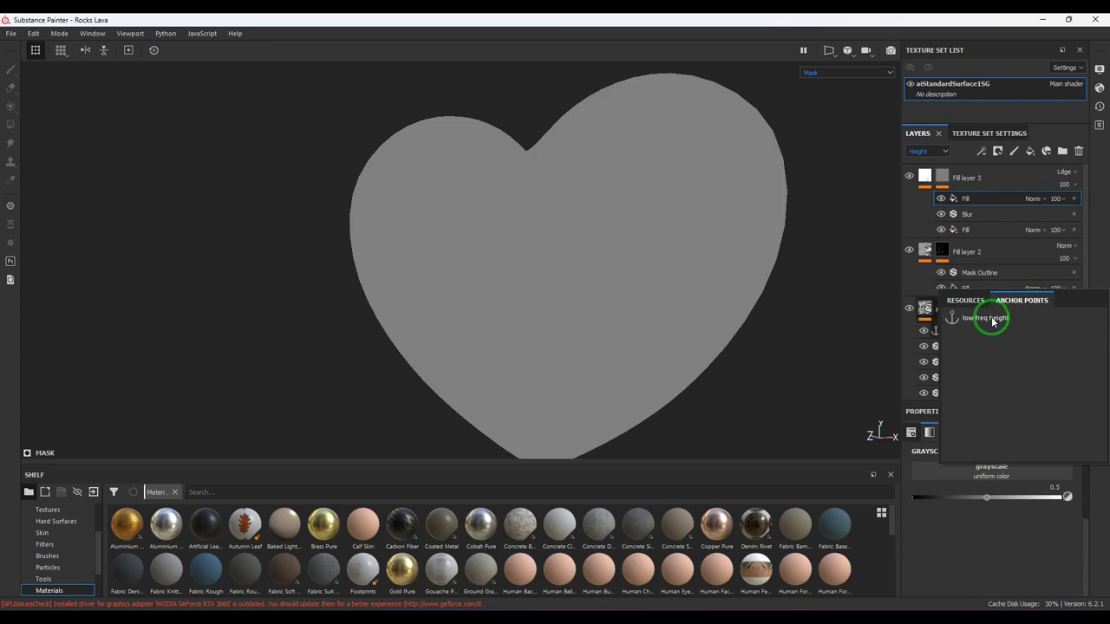
click(988, 317)
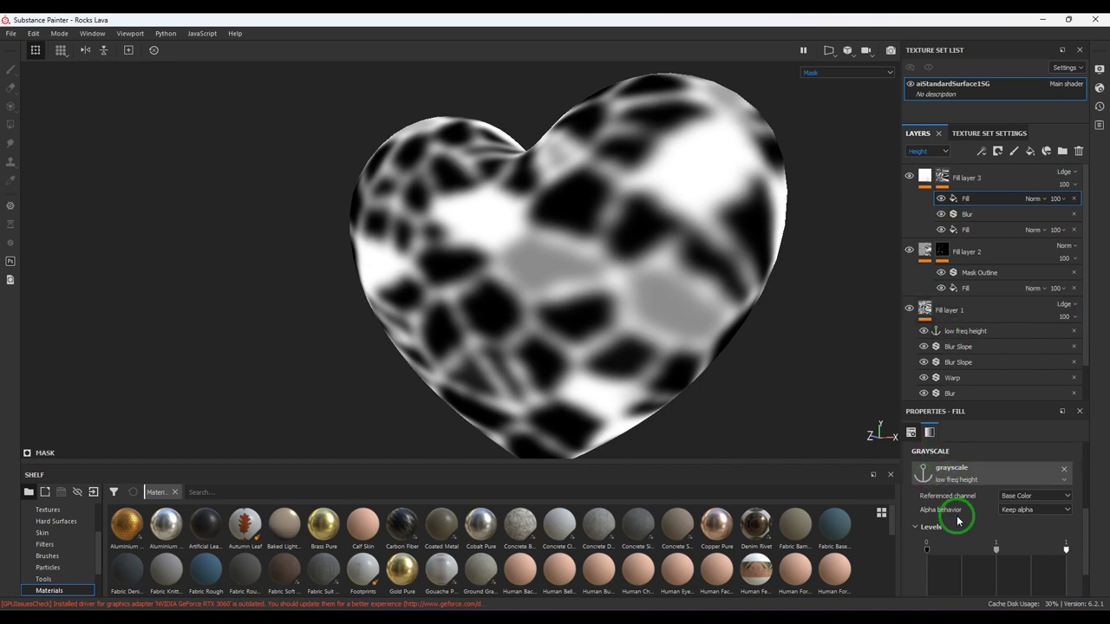
Step: Set the mask Fill effect's blend mode to Multiply
scroll(958, 519, down, 2)
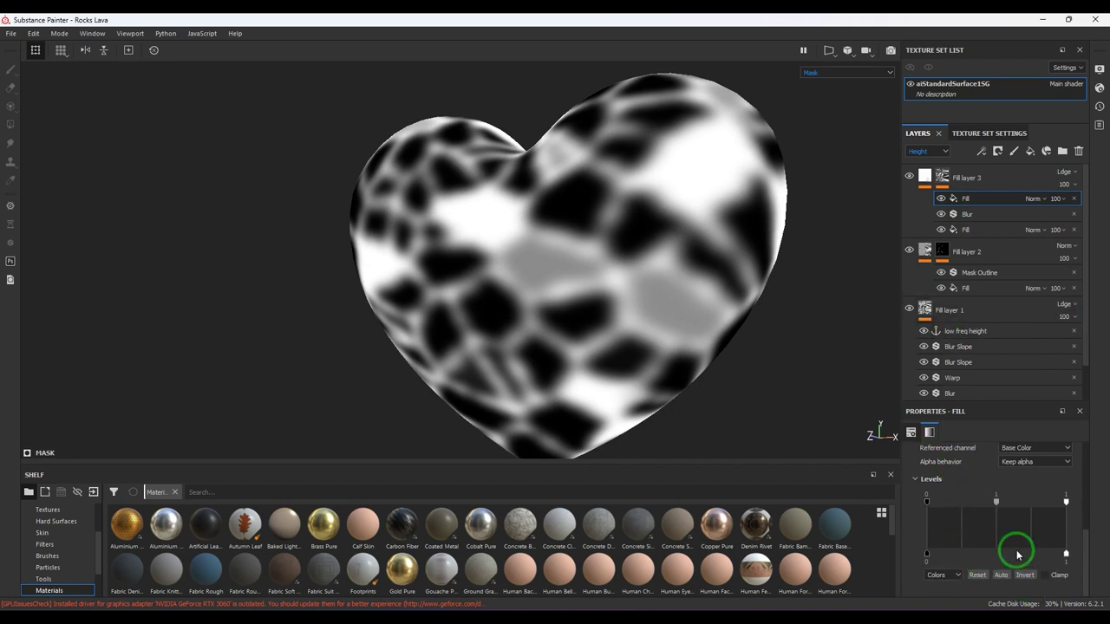
click(1030, 198)
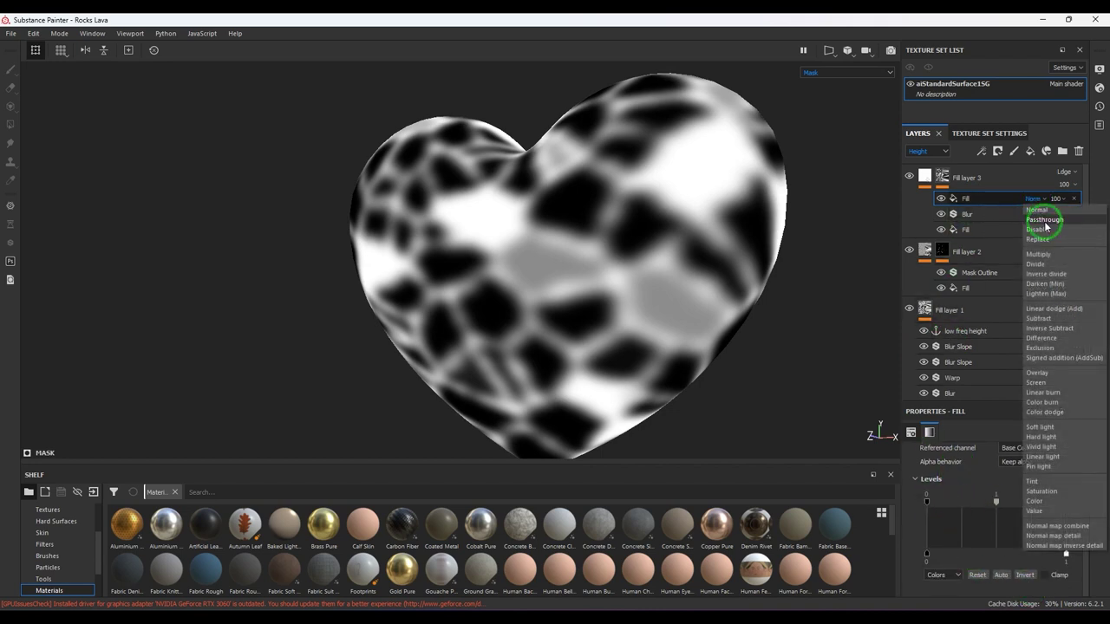
click(1040, 253)
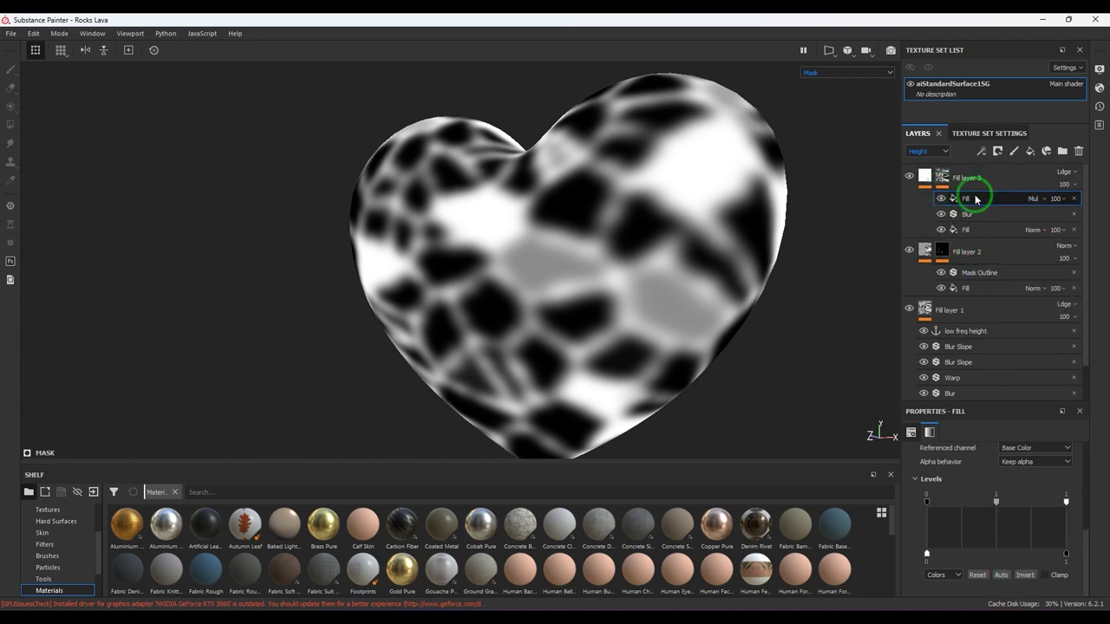
Step: Switch the viewport to Material and toggle Fill layer 3 to compare the relief
click(828, 73)
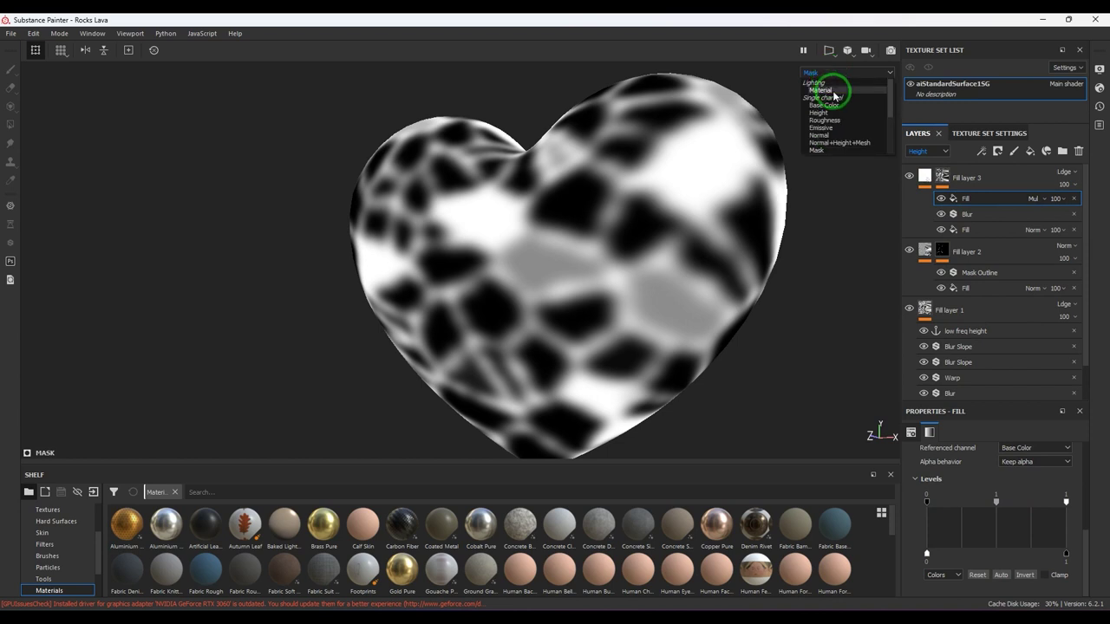
click(833, 92)
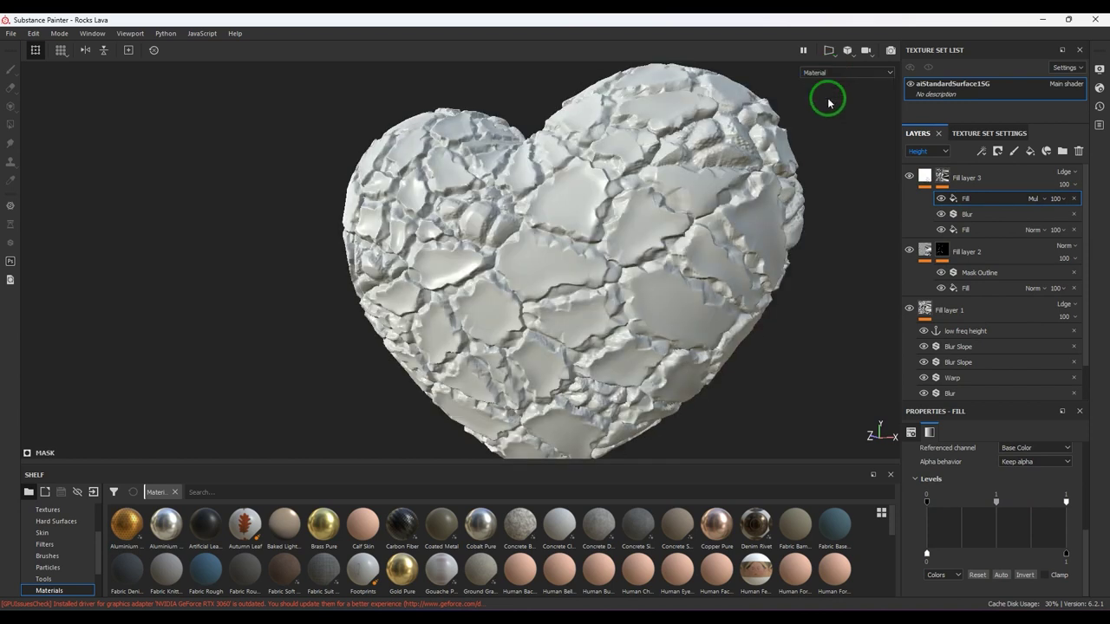
click(908, 178)
click(908, 177)
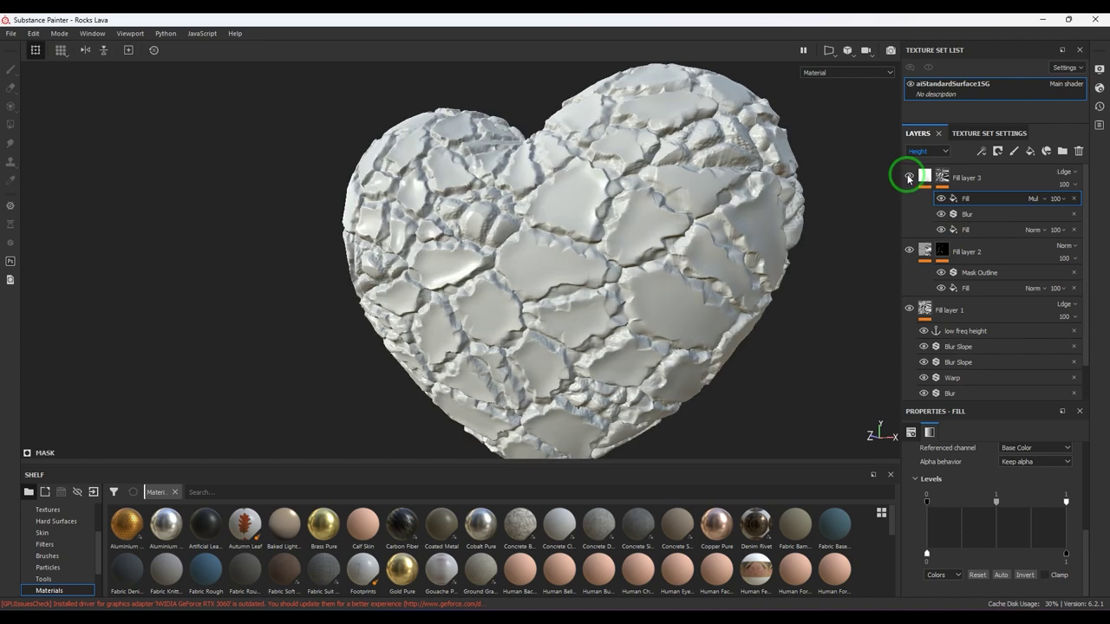
click(909, 178)
click(909, 177)
click(1015, 176)
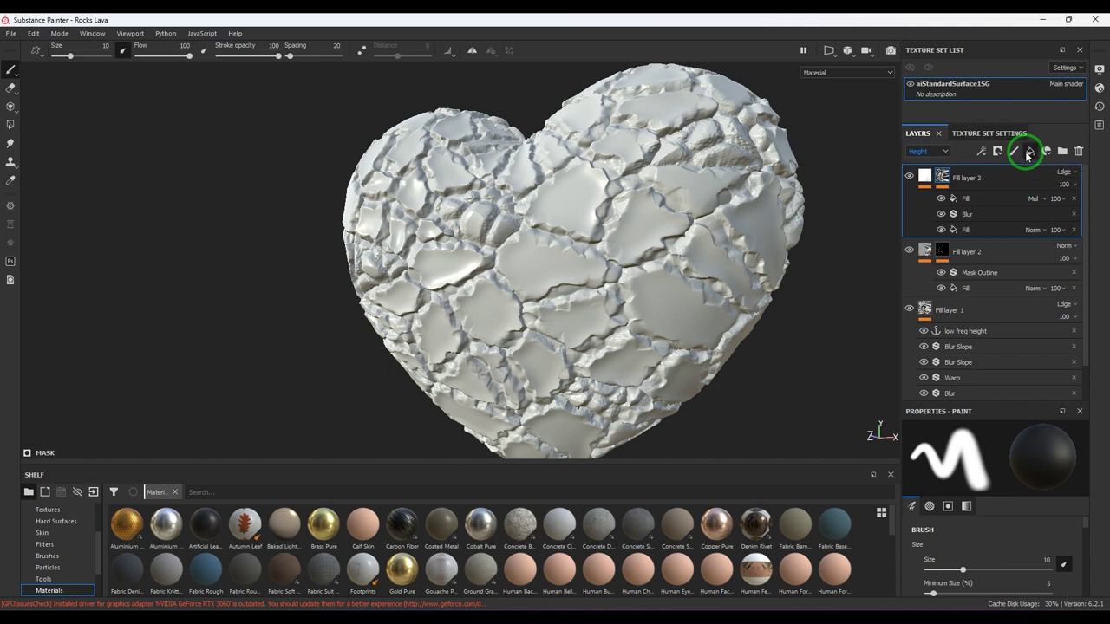
Step: Remove an unwanted new fill layer and reselect Fill layer 3 as top layer
click(1029, 152)
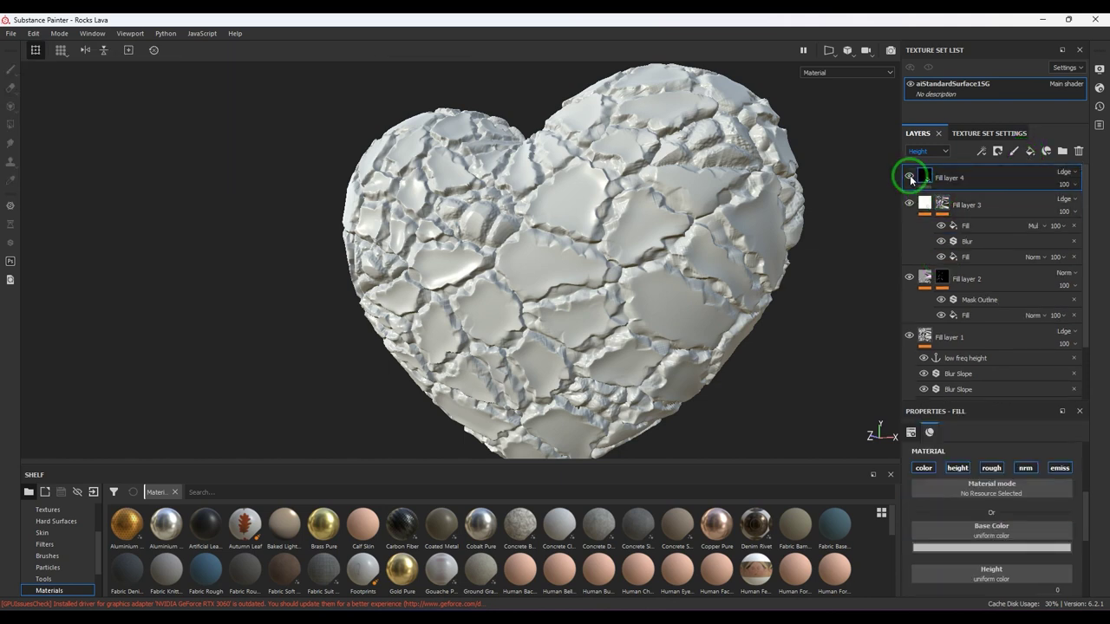
click(996, 178)
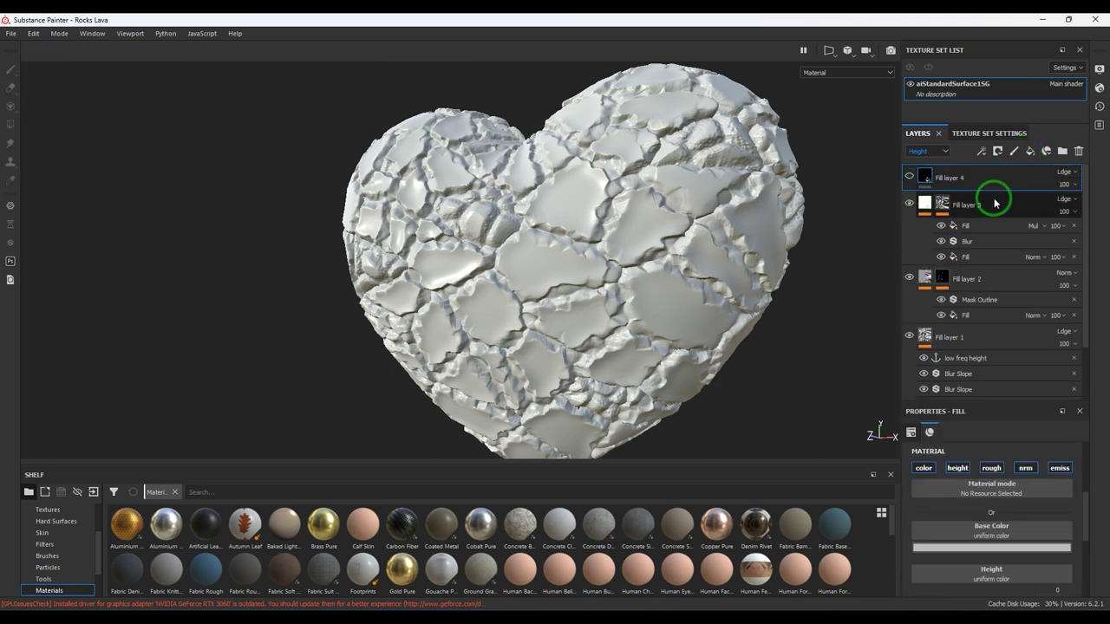
click(1076, 152)
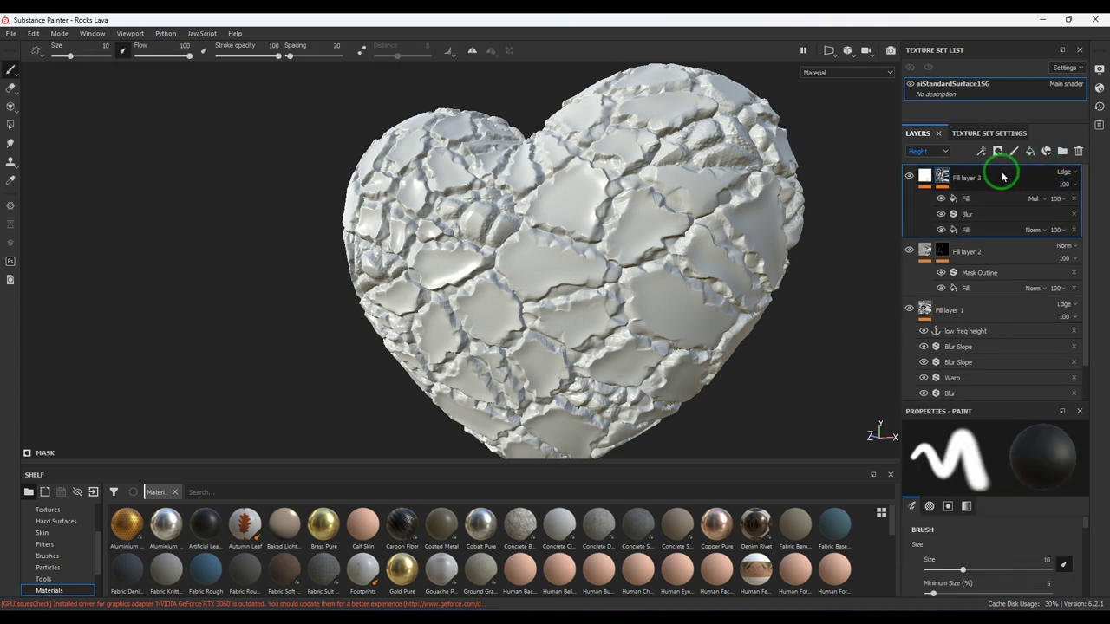
click(941, 176)
click(1018, 179)
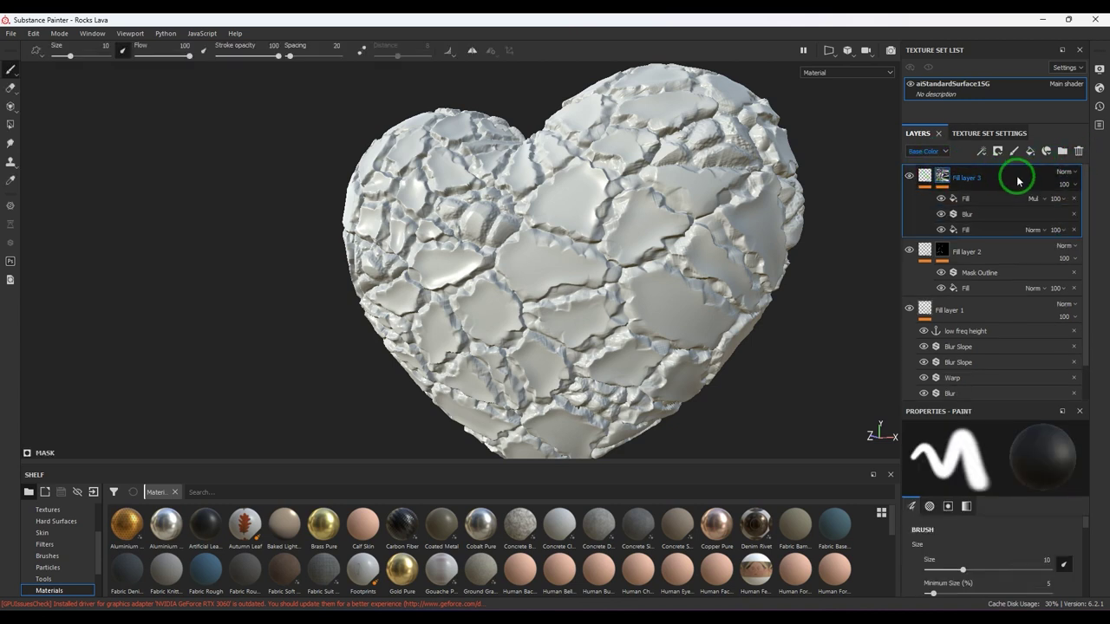
Step: Add a new fill layer affecting color and roughness, with height and emissive disabled
click(1031, 152)
click(990, 532)
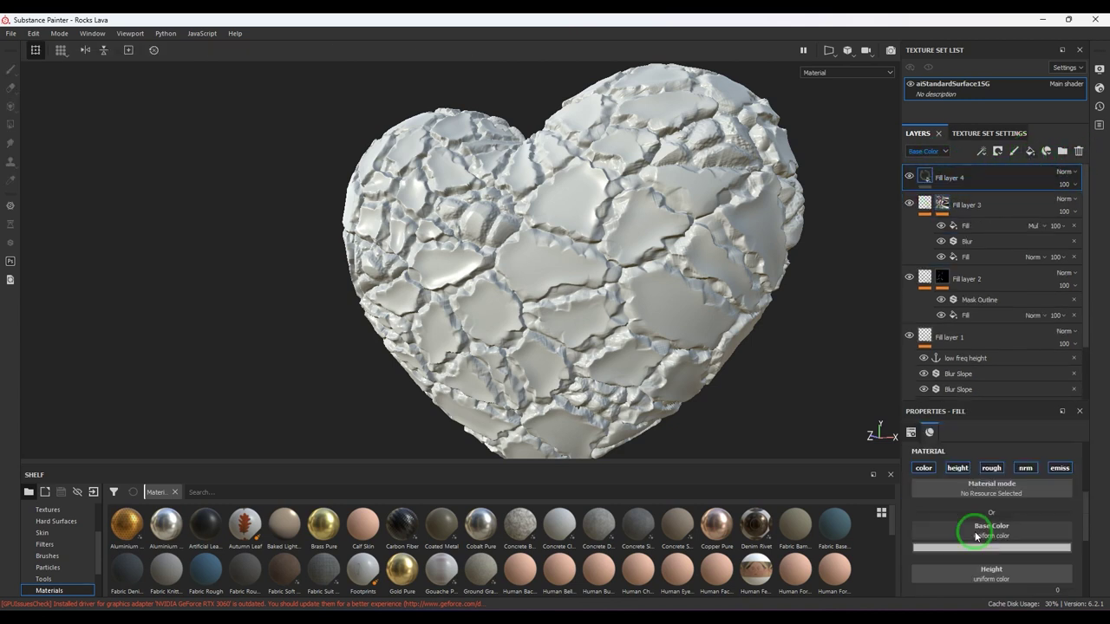
click(961, 469)
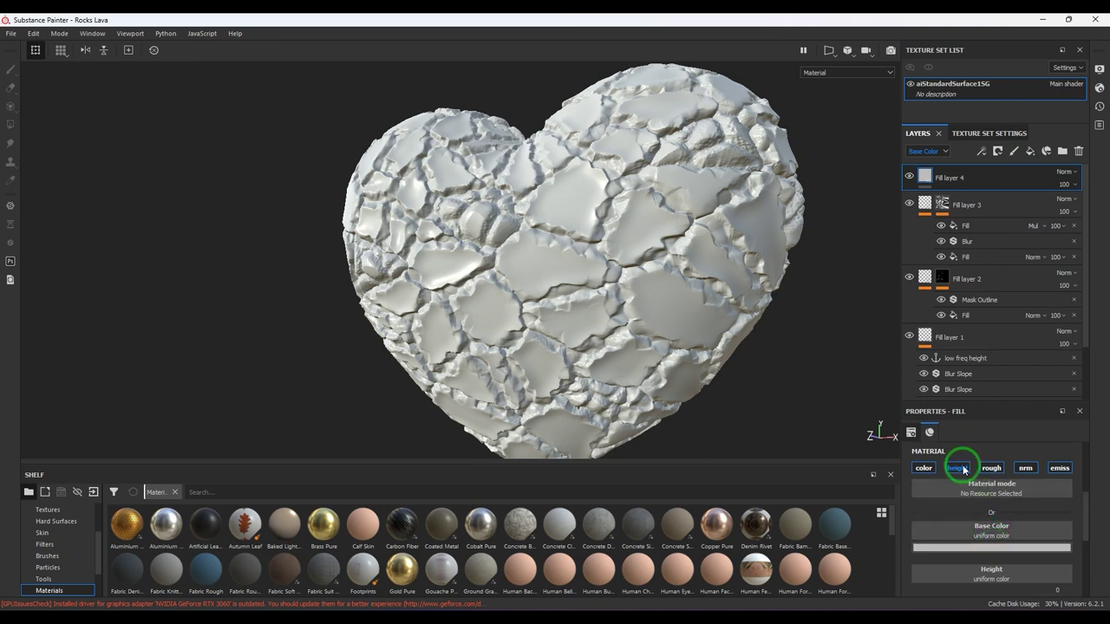
click(992, 469)
click(1063, 469)
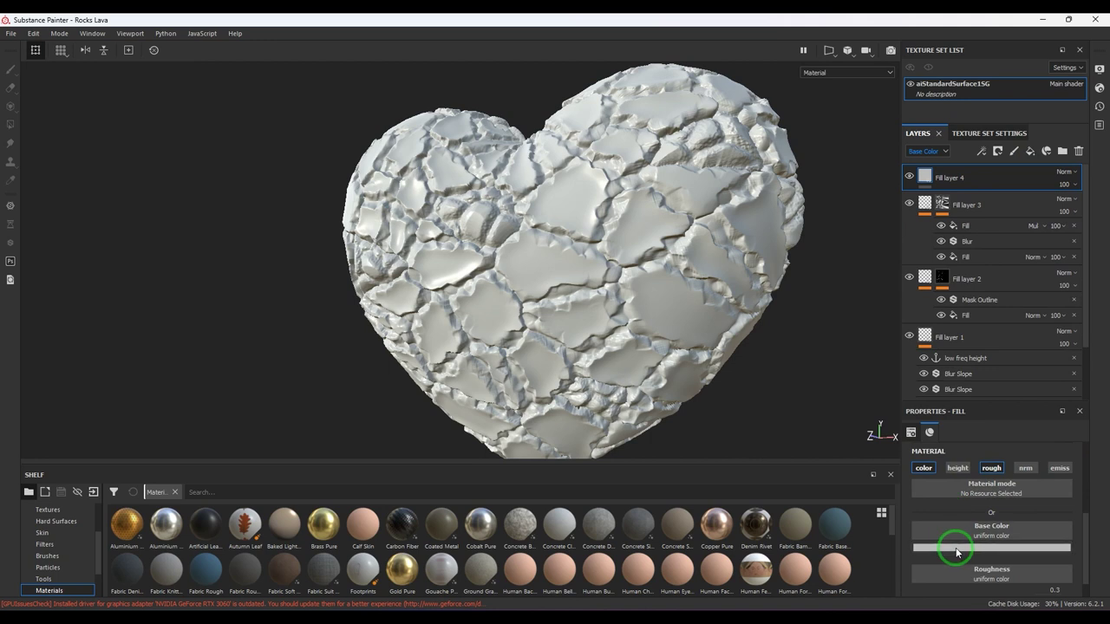
Step: Give the fill a near-black blue-grey base colour and roughness 0.6654
click(950, 520)
mouse_move(961, 490)
mouse_down()
mouse_move(962, 509)
mouse_move(1040, 514)
mouse_move(1048, 461)
mouse_move(1050, 472)
mouse_up()
mouse_move(992, 503)
mouse_down()
mouse_move(968, 503)
mouse_move(974, 512)
mouse_up()
click(1090, 347)
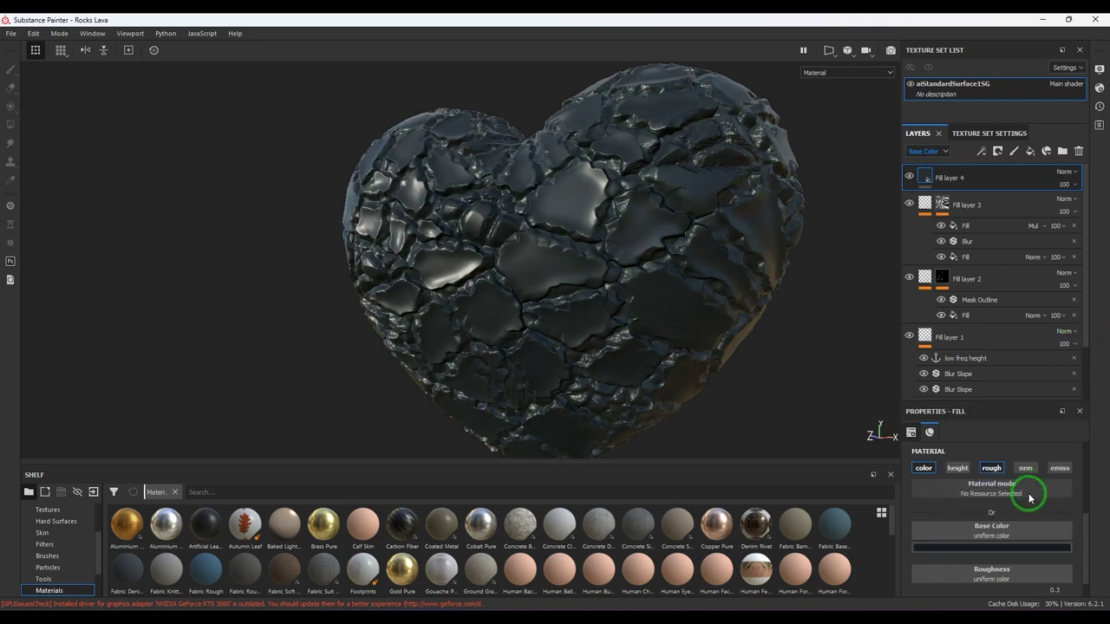
scroll(997, 555, down, 1)
drag(973, 586, 1010, 590)
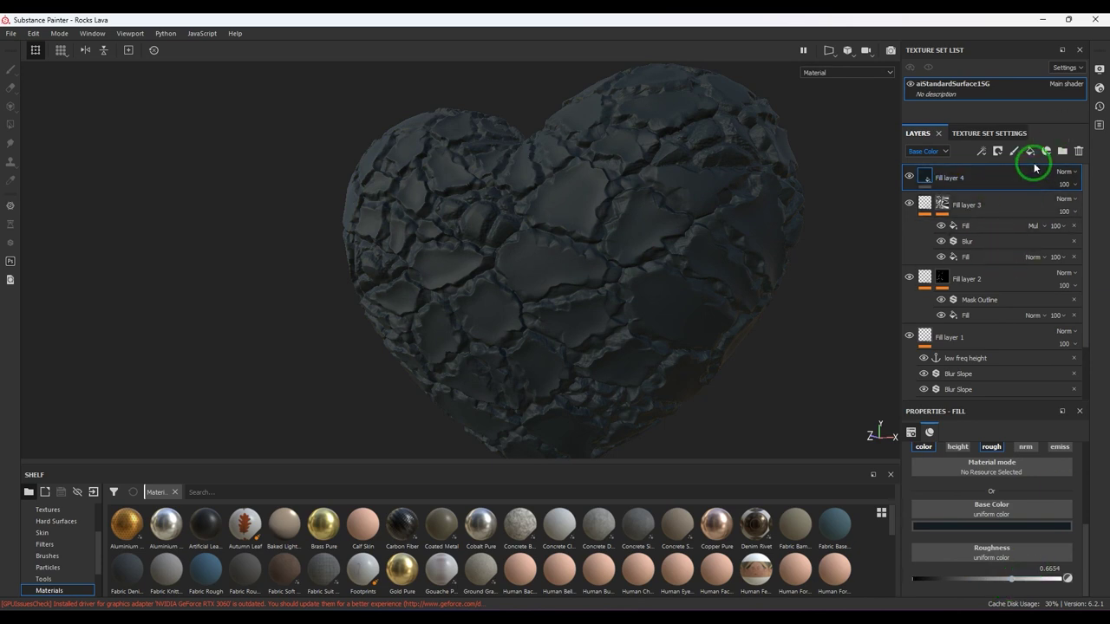
Step: Add Fill layer 5 with no height, dark teal base colour and roughness 0.6187
click(1030, 153)
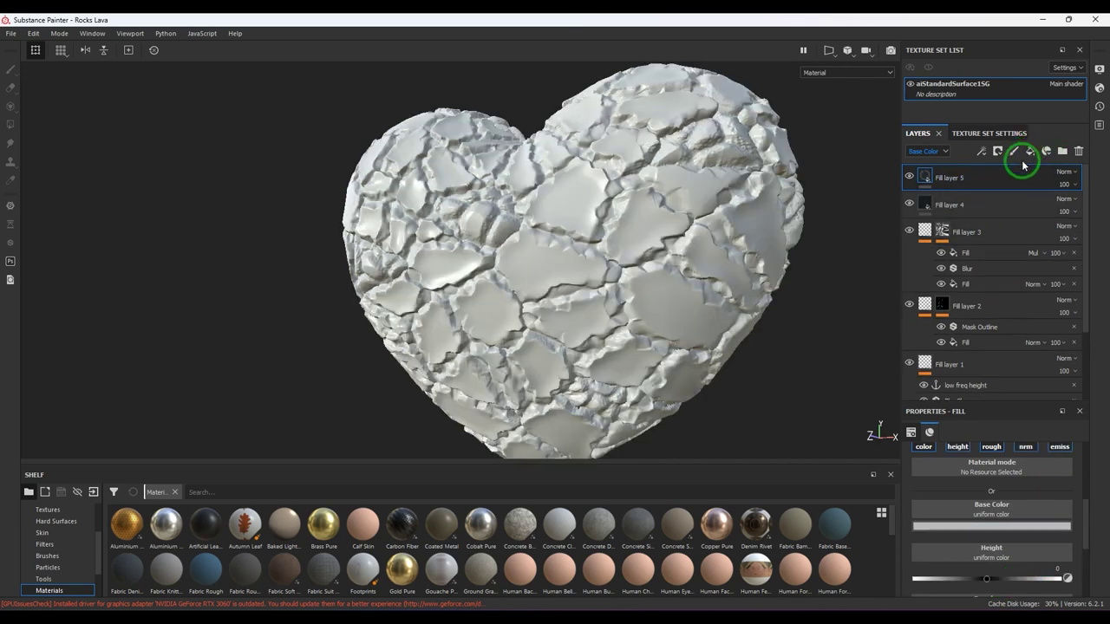
click(954, 446)
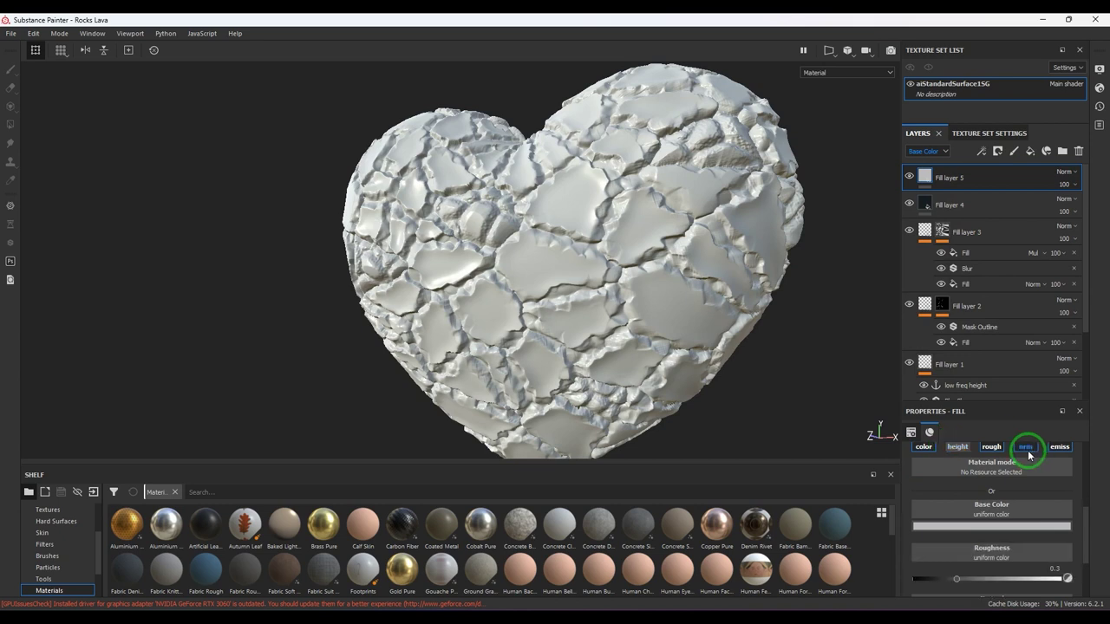
click(981, 537)
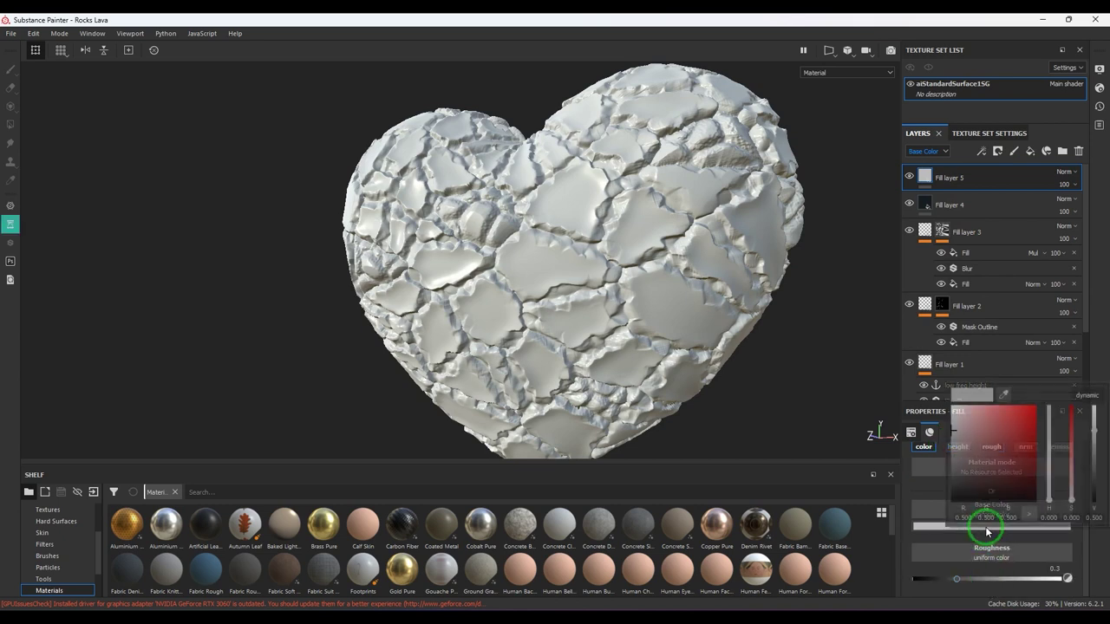
click(973, 485)
drag(1048, 475, 1051, 458)
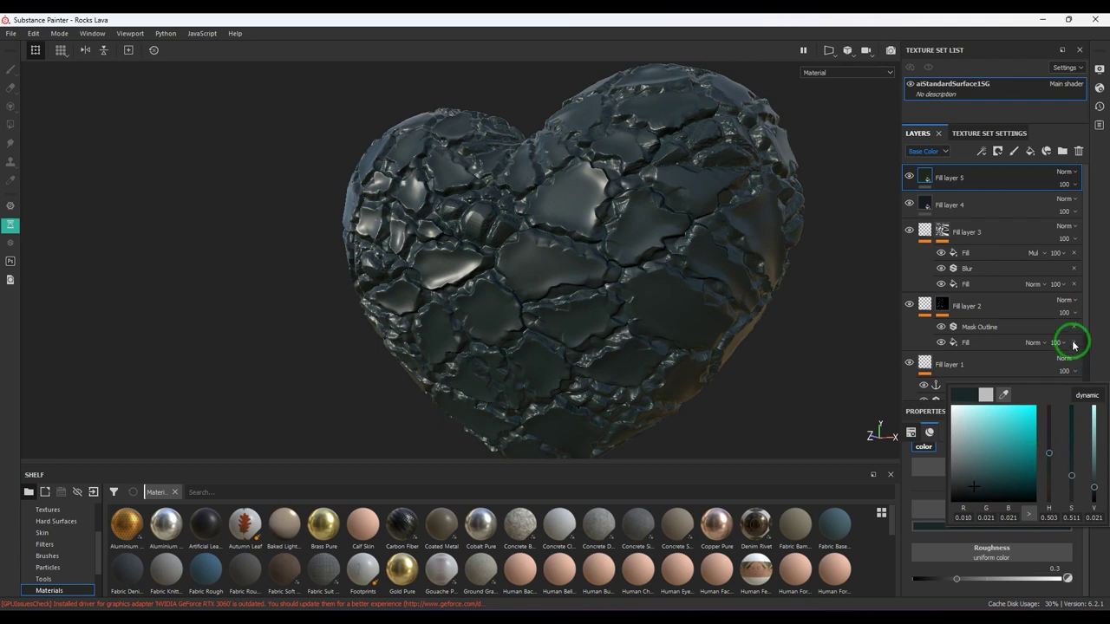
drag(971, 577, 1001, 584)
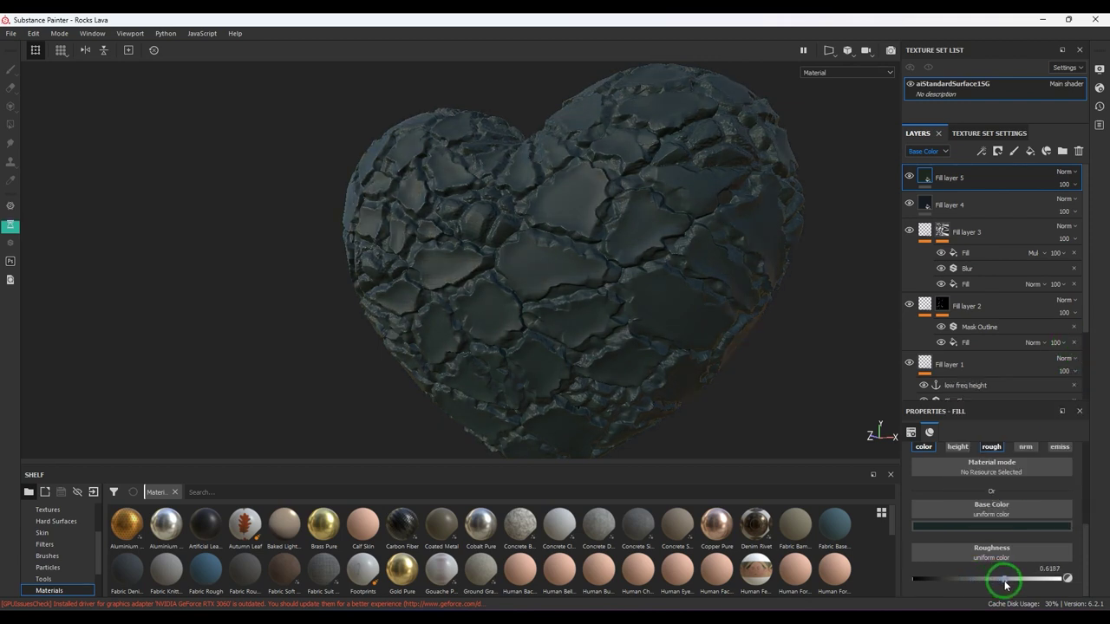
click(997, 152)
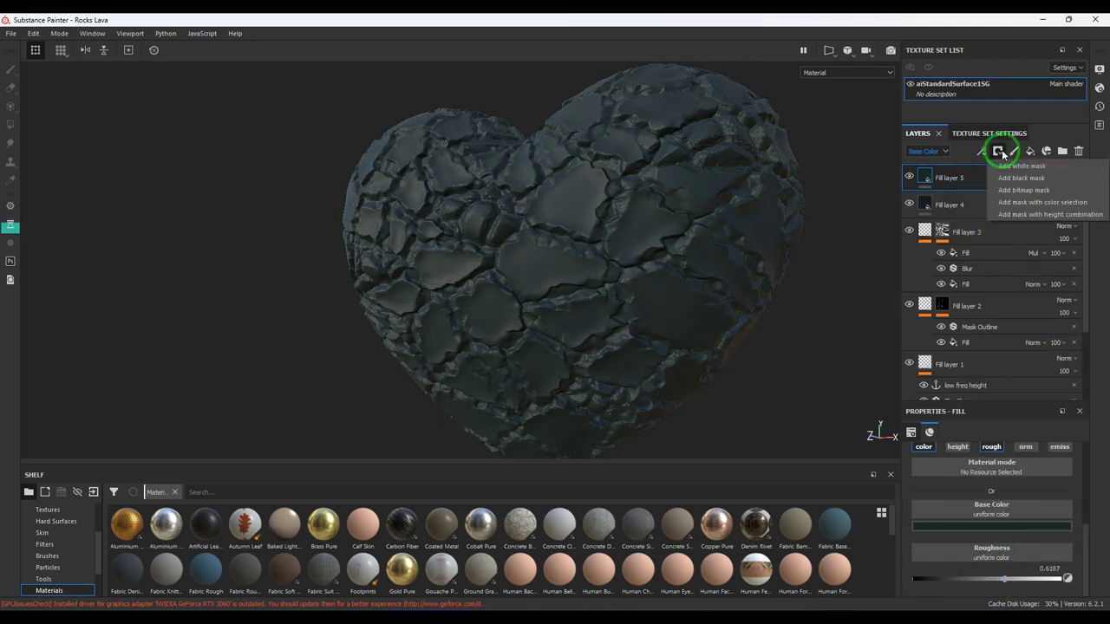
Step: Give Fill layer 5 a white mask with a Fill effect using Grunge Concrete Old
click(1011, 166)
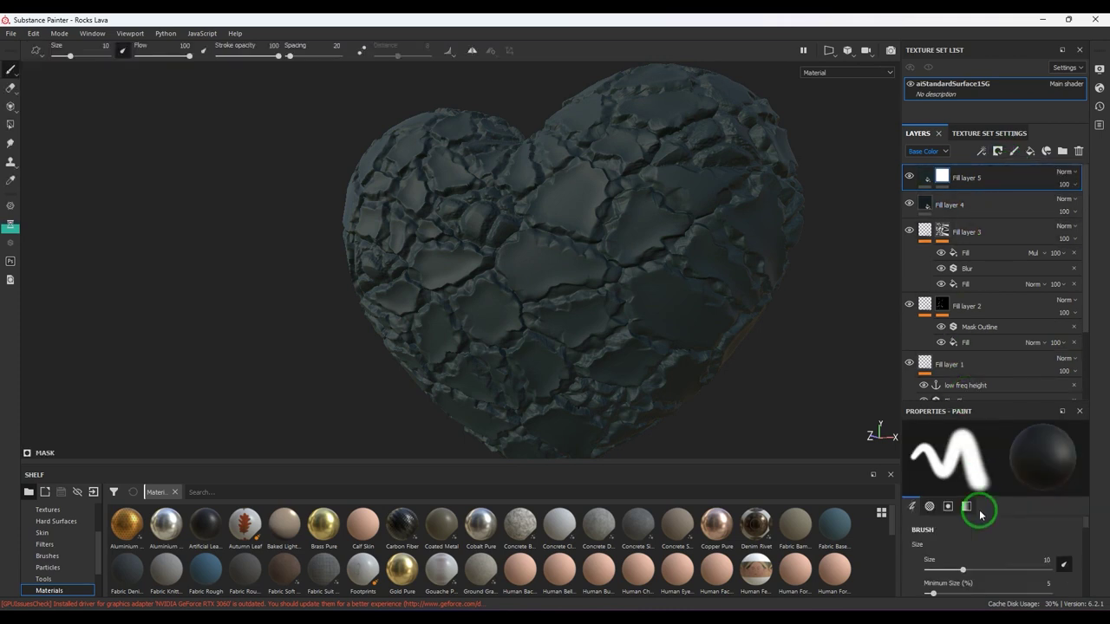
click(981, 151)
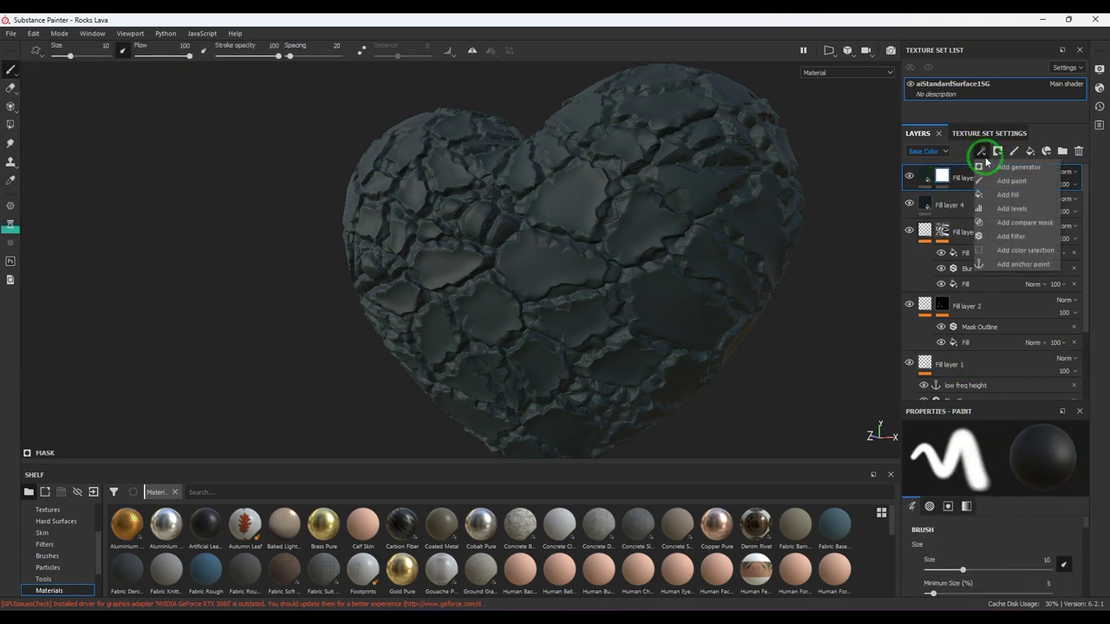
click(1003, 195)
click(972, 471)
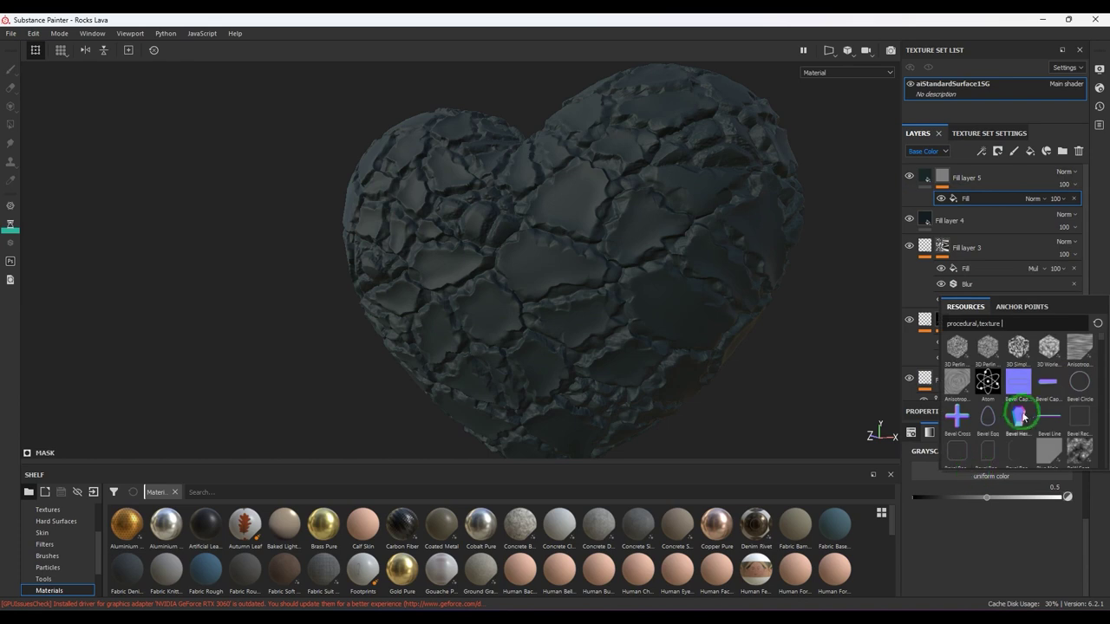
scroll(1026, 418, down, 5)
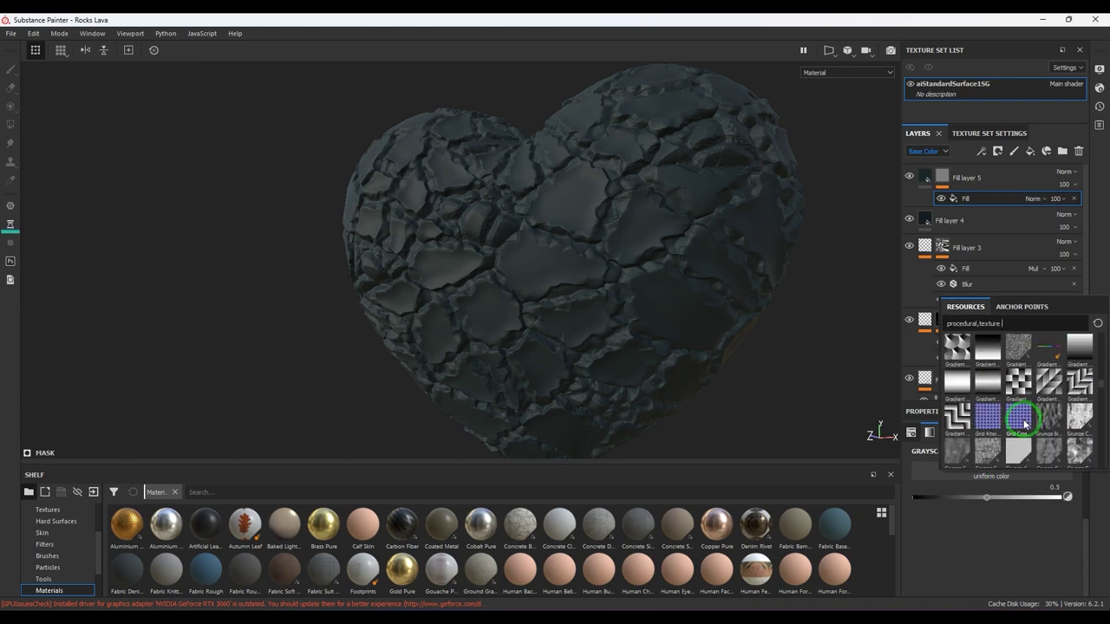
scroll(1024, 423, down, 3)
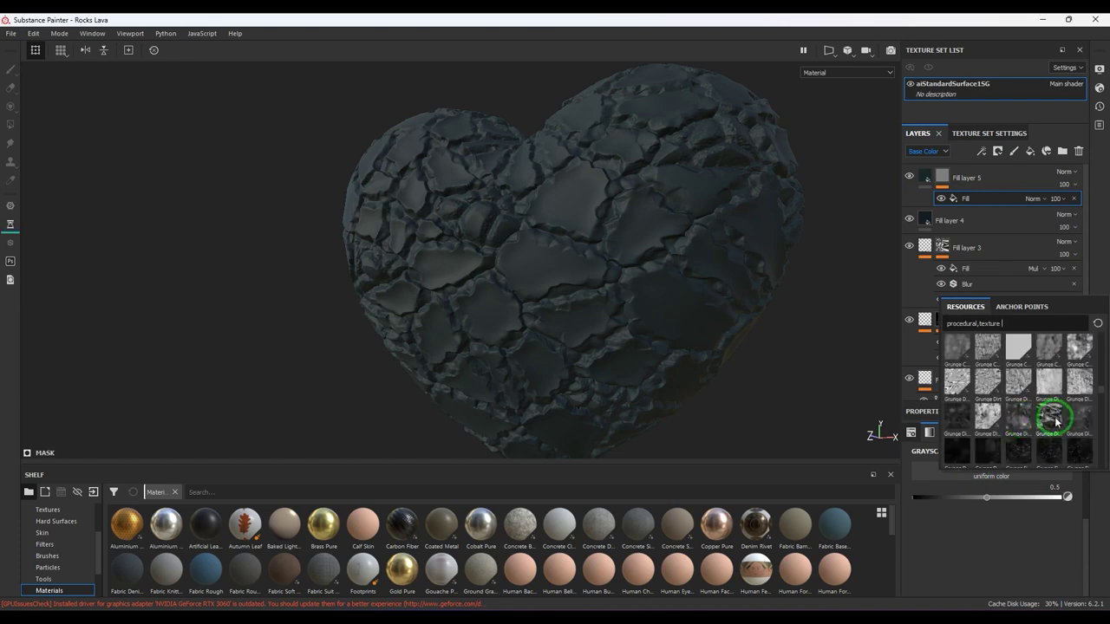
click(1051, 421)
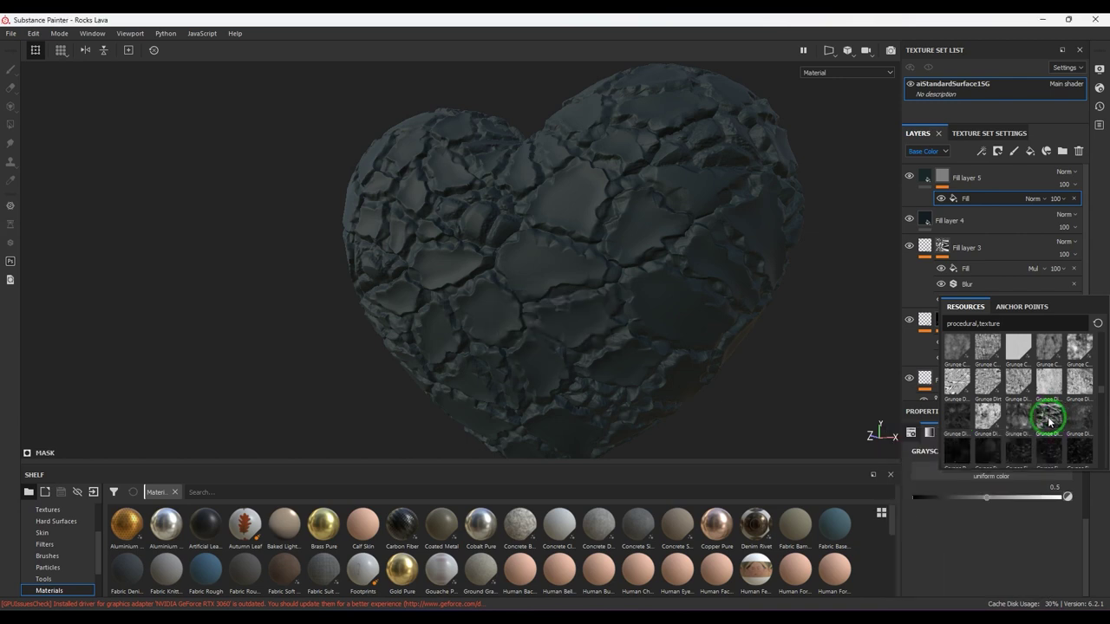
mouse_move(990, 354)
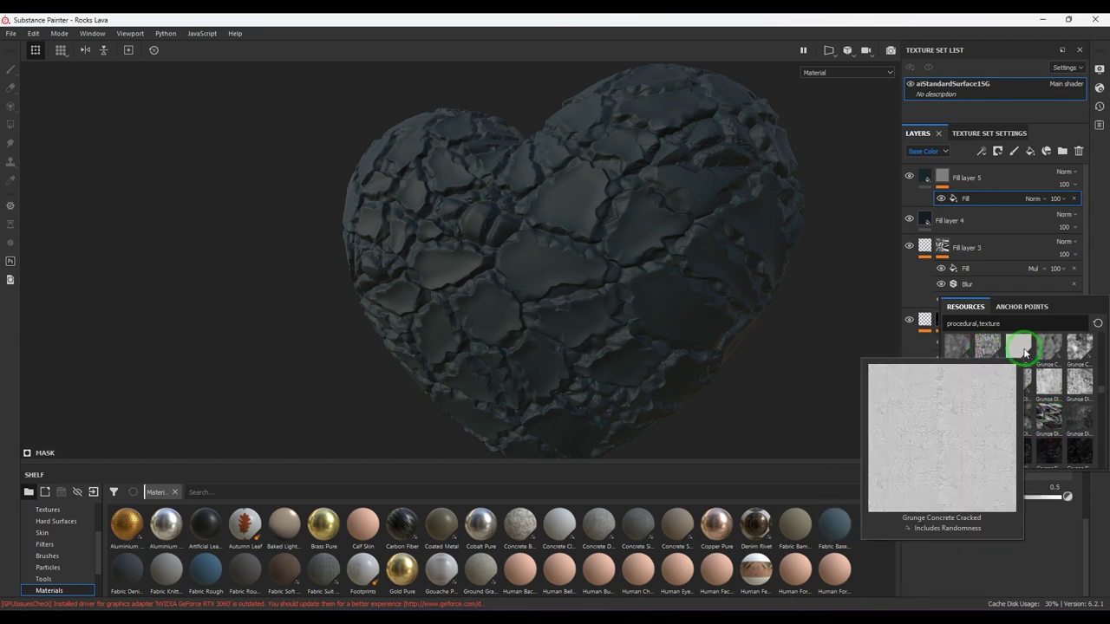
mouse_move(1047, 351)
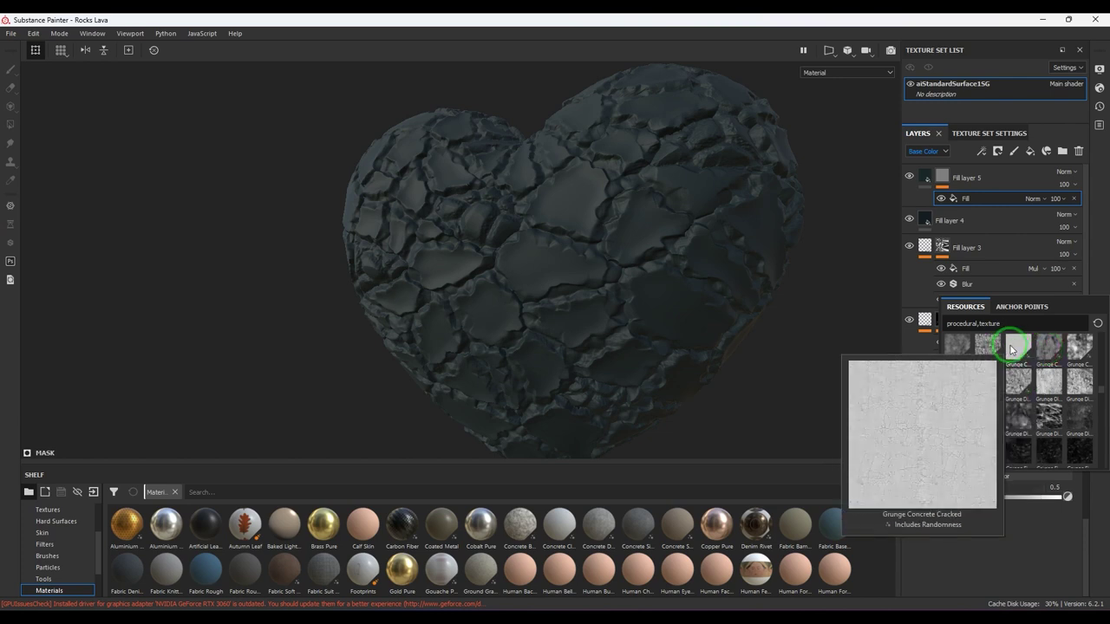
mouse_move(1081, 350)
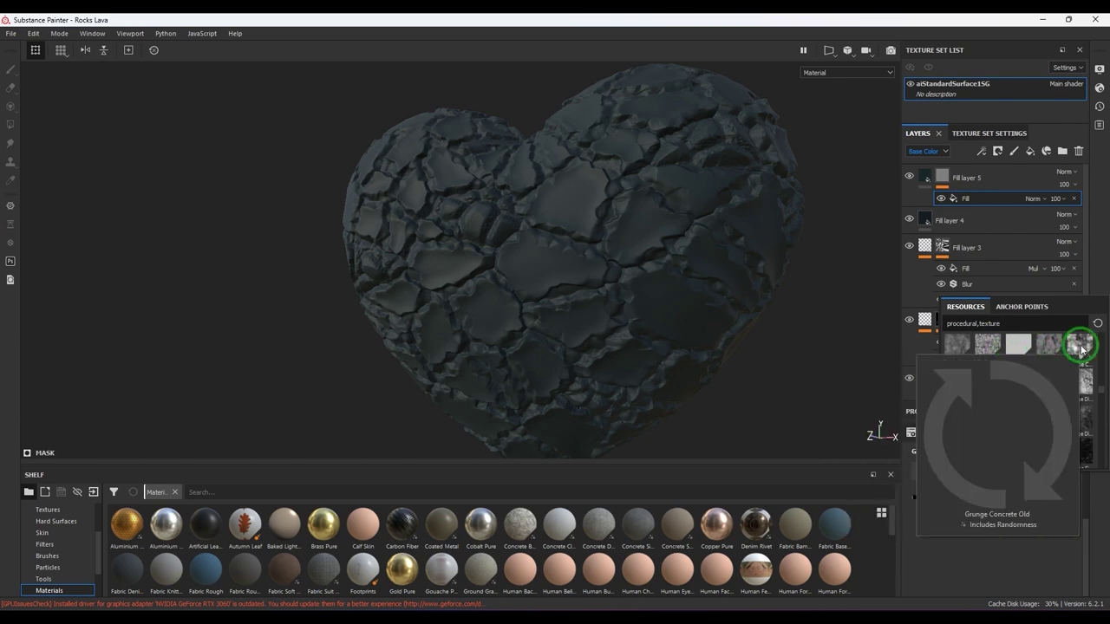
click(1082, 350)
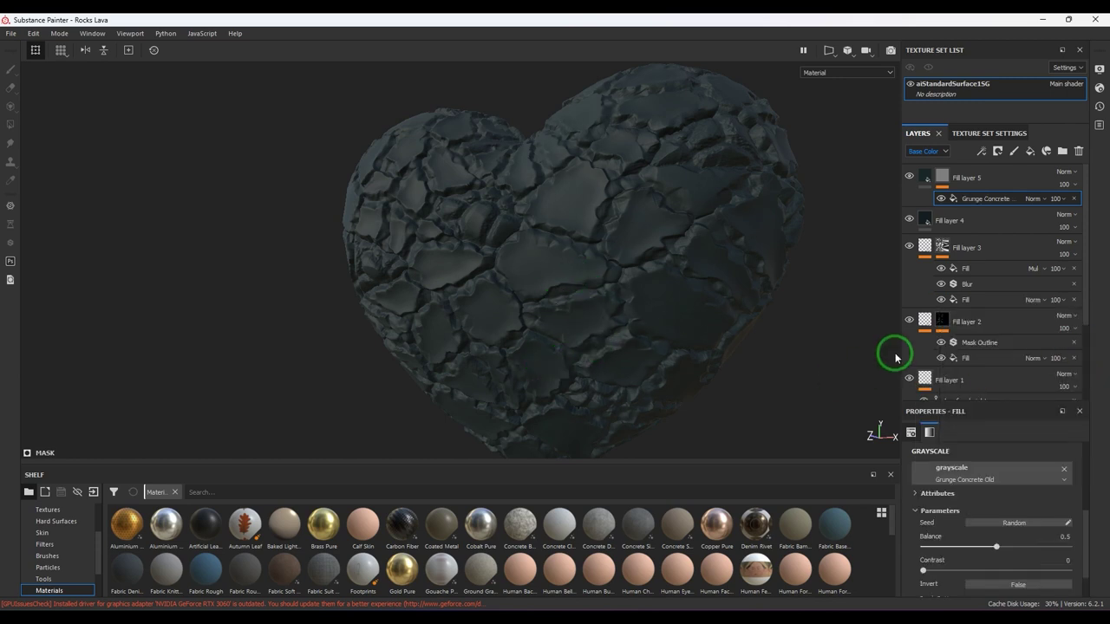
Step: Lighten Fill layer 5's base colour slightly to a slate teal
click(927, 214)
click(923, 175)
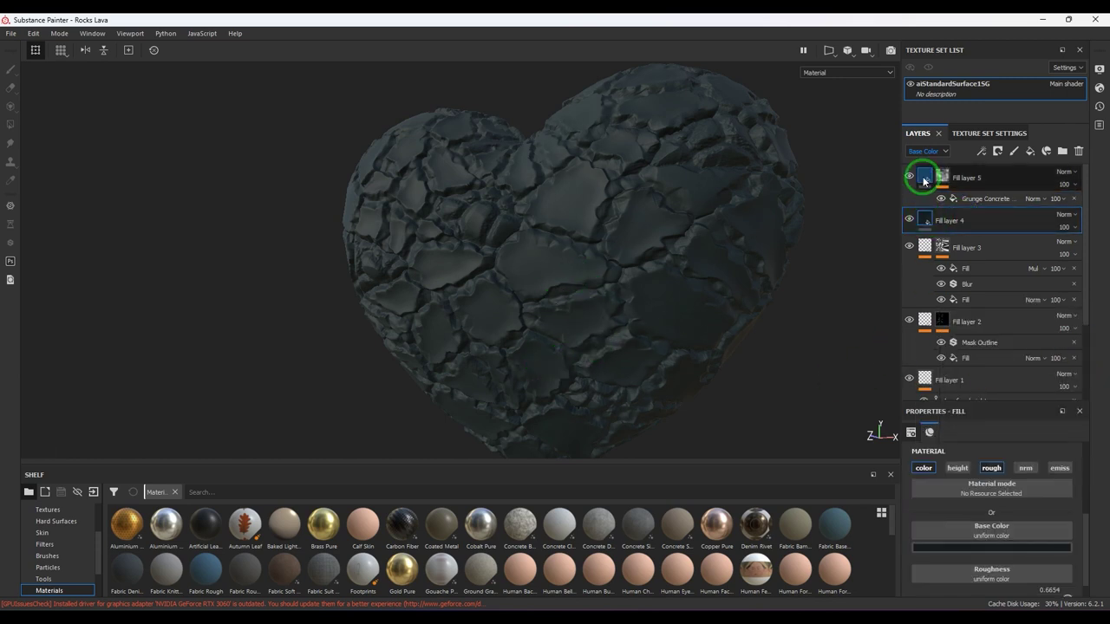
click(971, 548)
drag(971, 542, 967, 501)
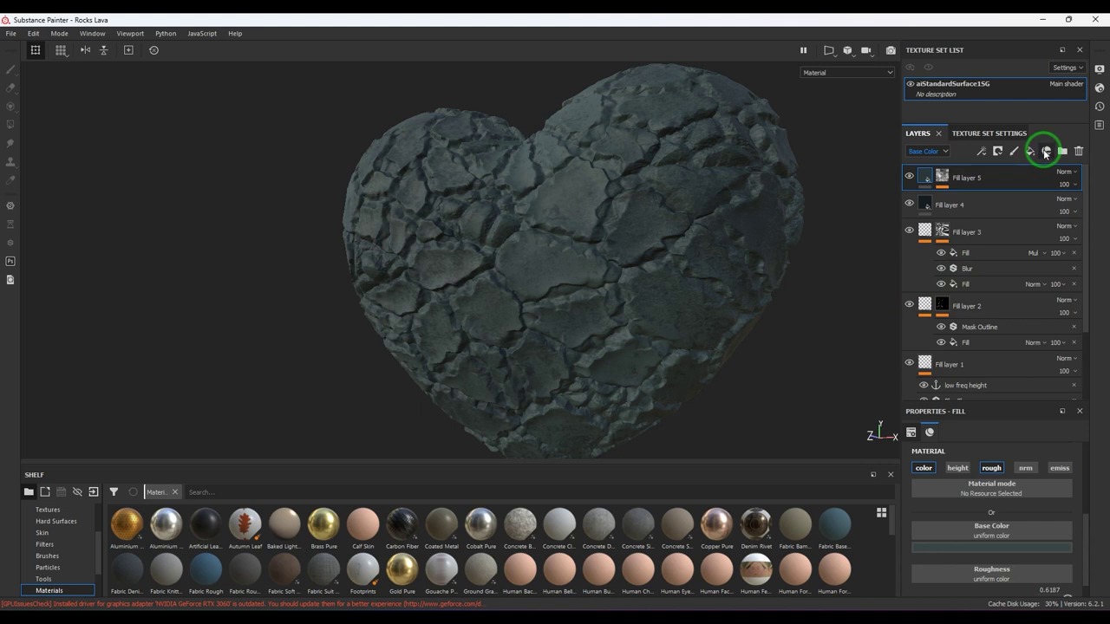
Step: Add Fill layer 6 on top with height lowered to -0.1051
click(1046, 153)
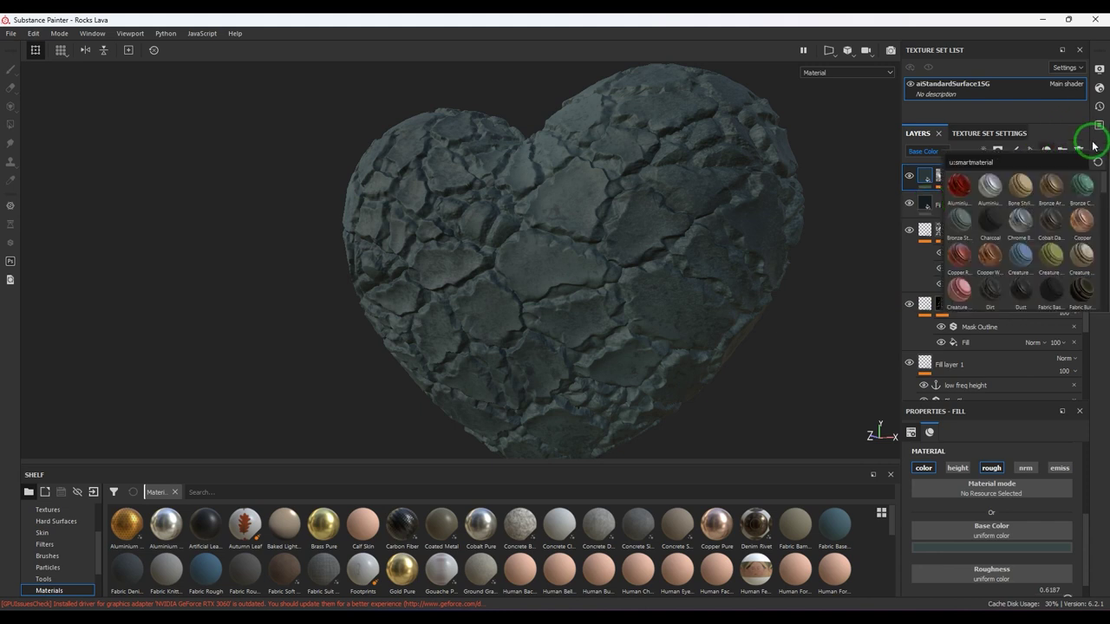
click(1094, 146)
click(1027, 155)
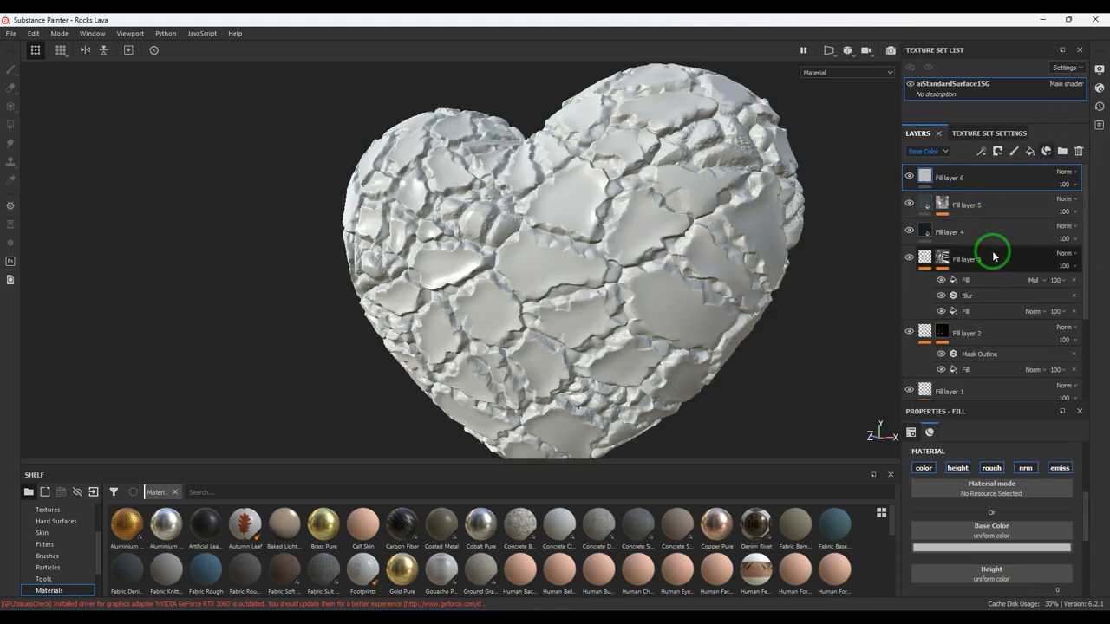
scroll(980, 547, down, 3)
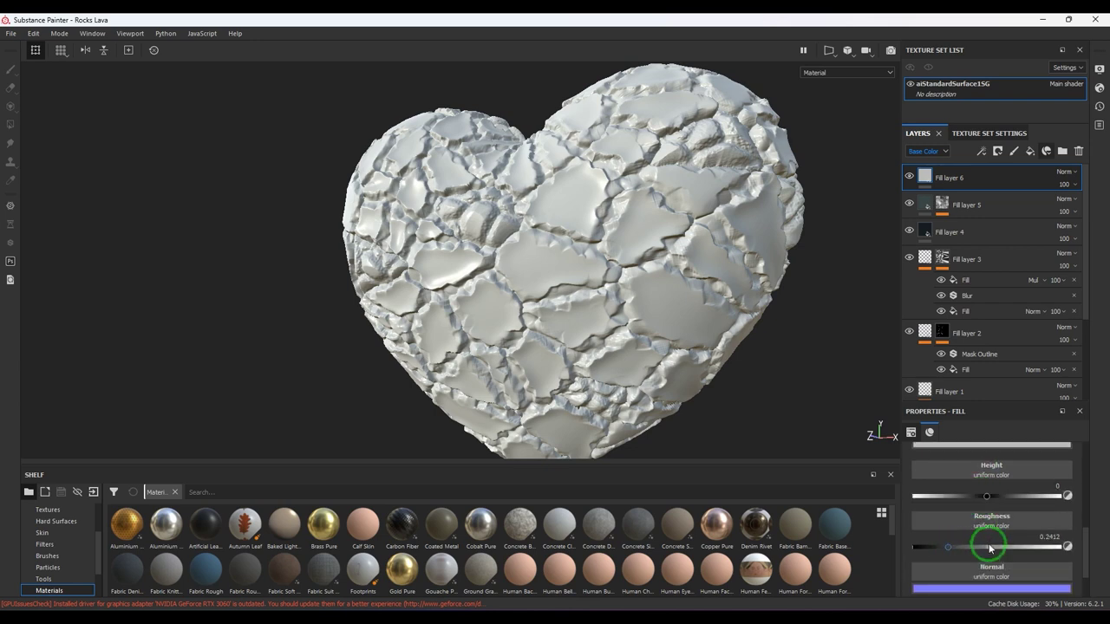
drag(985, 496, 980, 499)
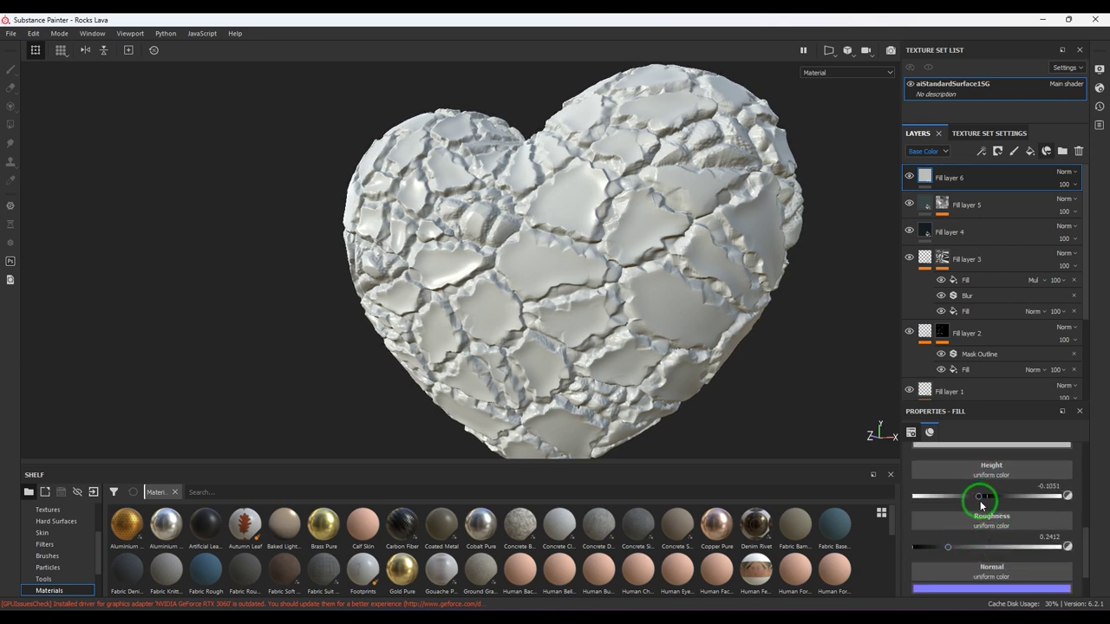
scroll(981, 501, up, 2)
Step: Set Fill layer 6's base colour to a near-black cyan tint
click(991, 477)
click(954, 587)
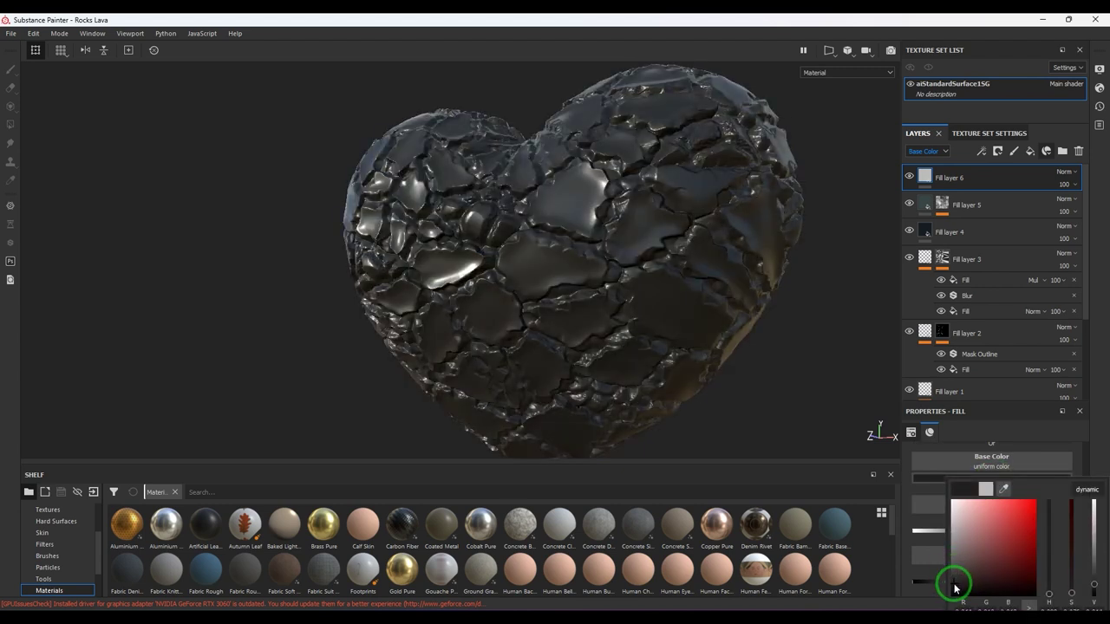
drag(1040, 564, 1053, 548)
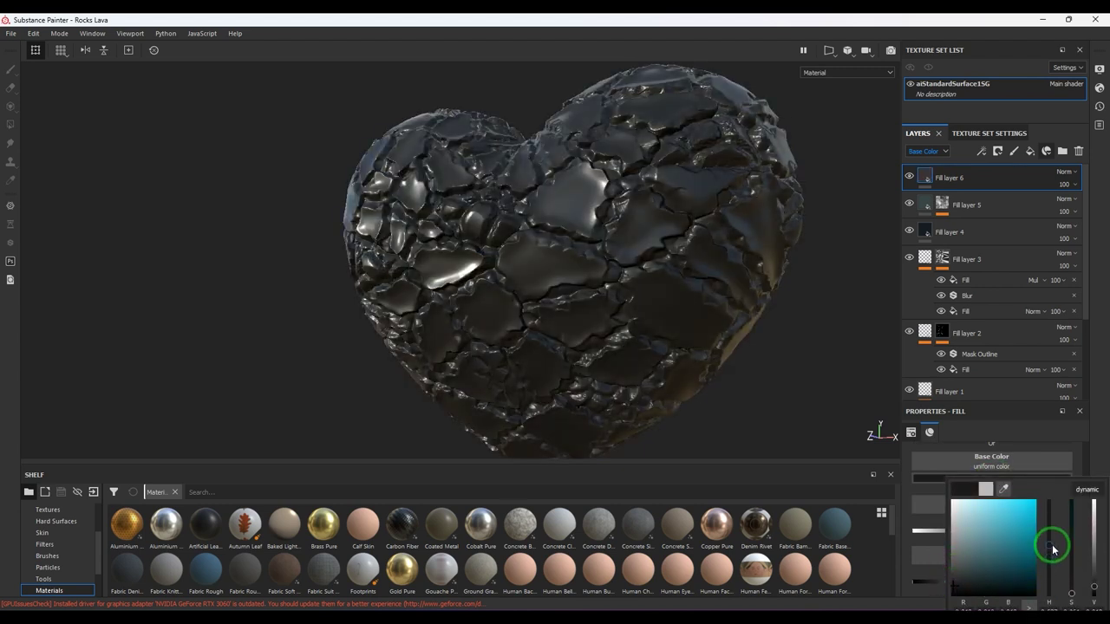
click(967, 586)
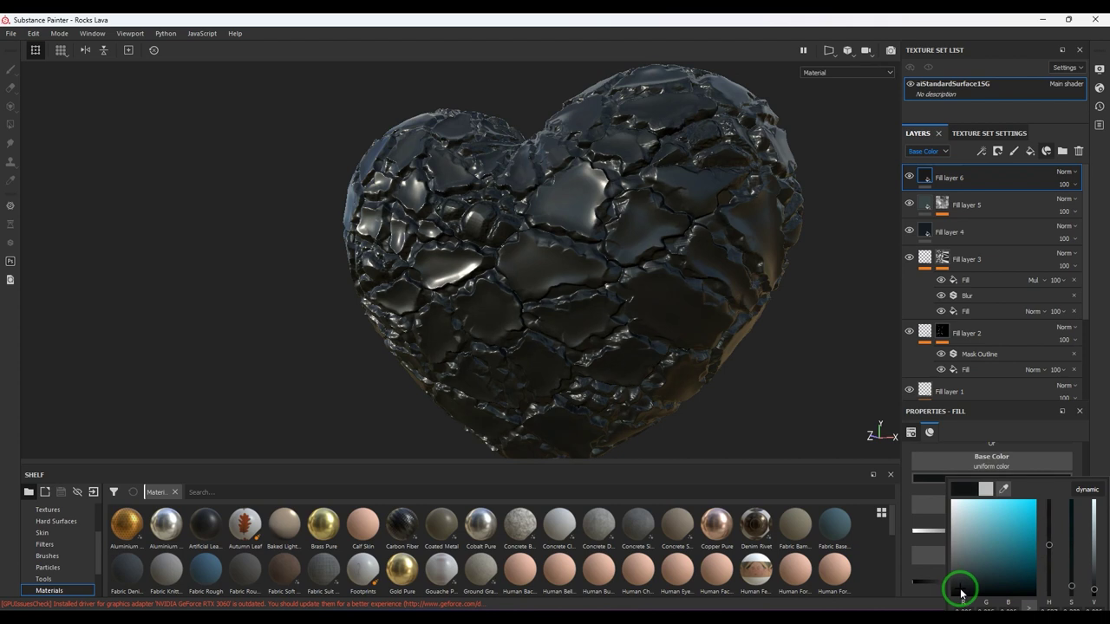
click(1098, 396)
scroll(1035, 511, down, 2)
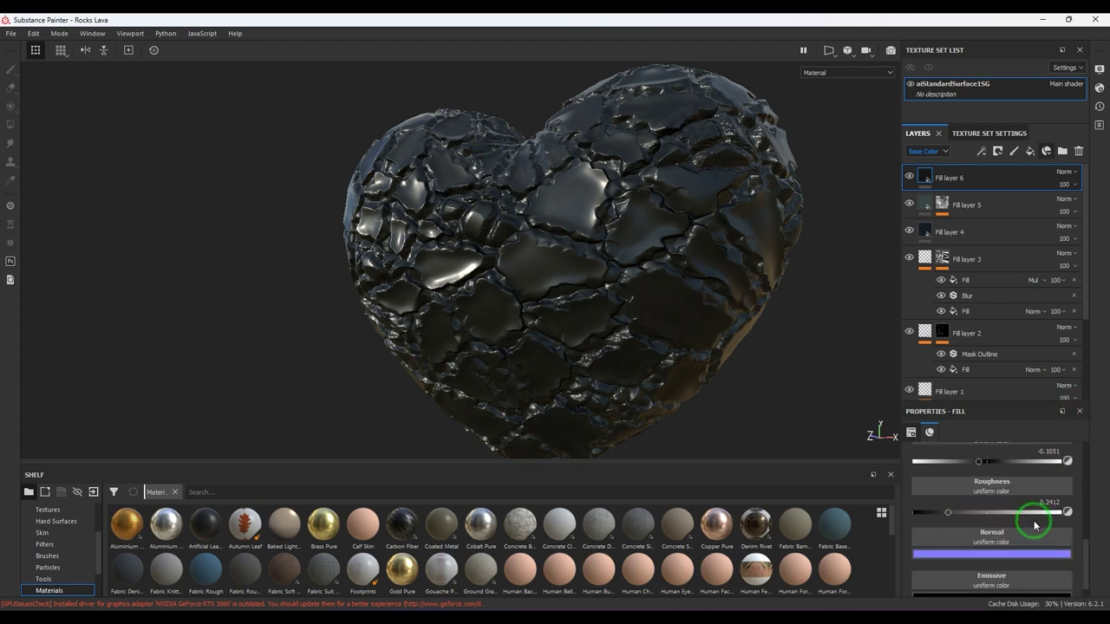
scroll(1034, 525, up, 2)
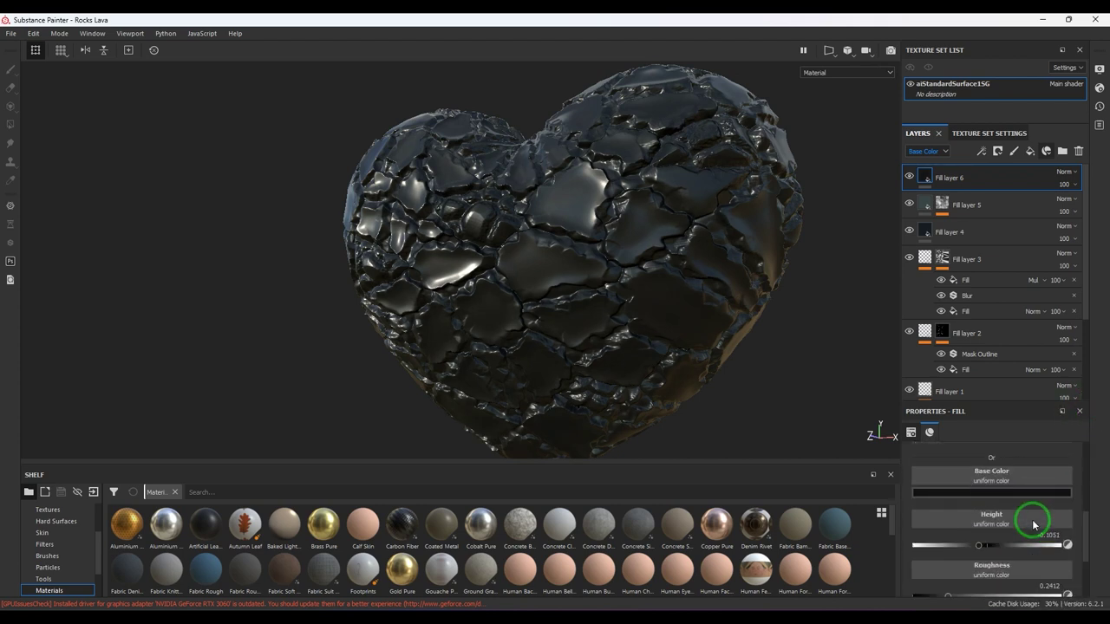
scroll(1033, 524, up, 2)
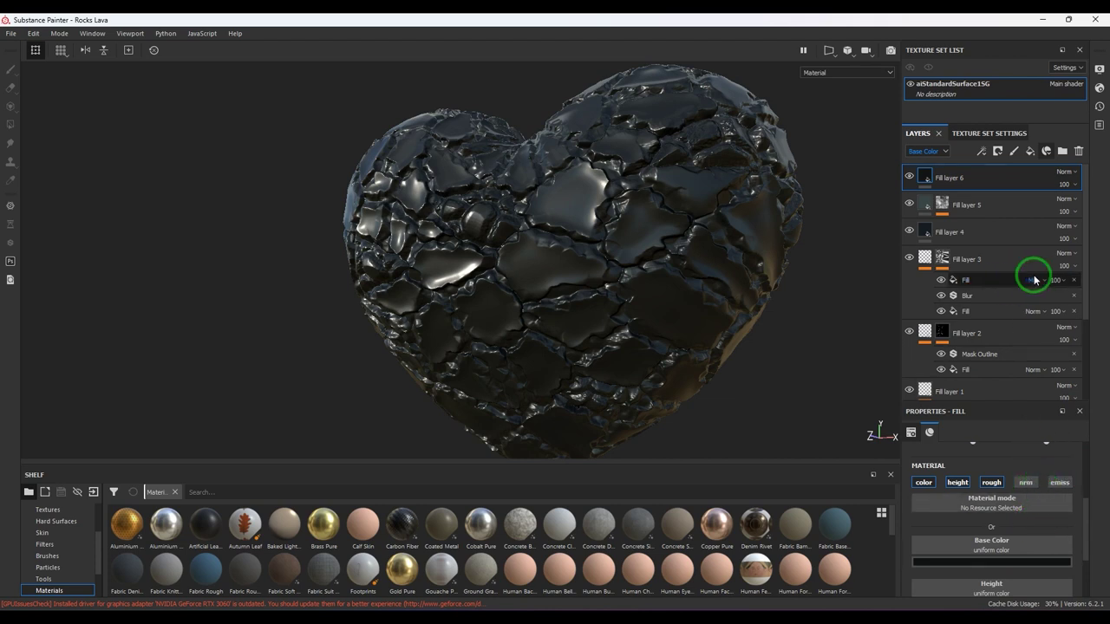
click(997, 151)
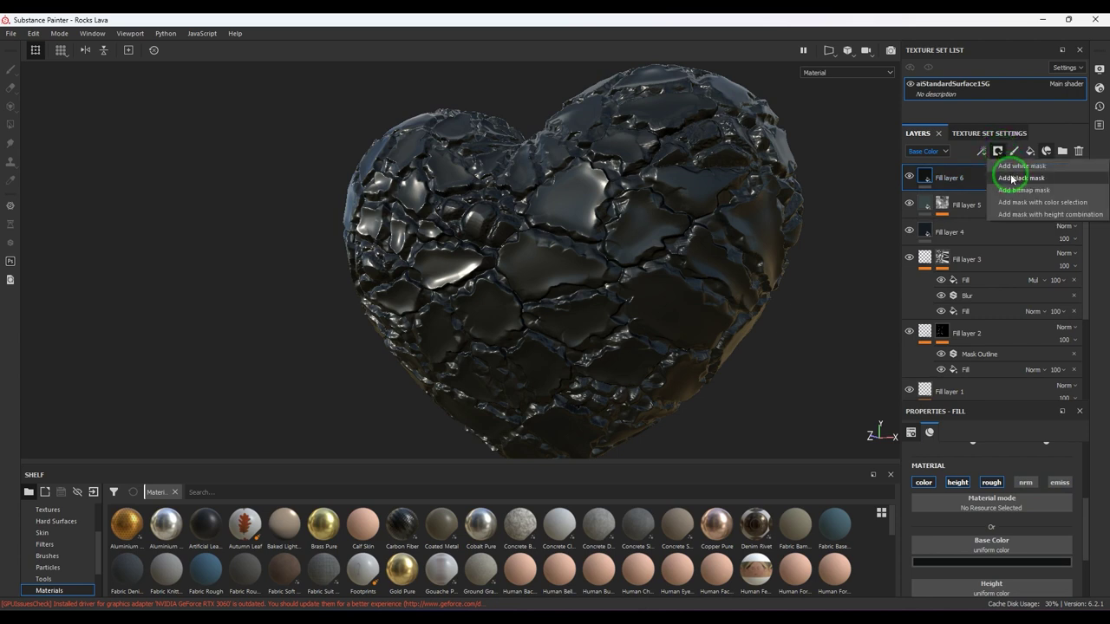
Step: Give Fill layer 6 a black mask with a Fill effect using Marble Veins grayscale
click(1011, 177)
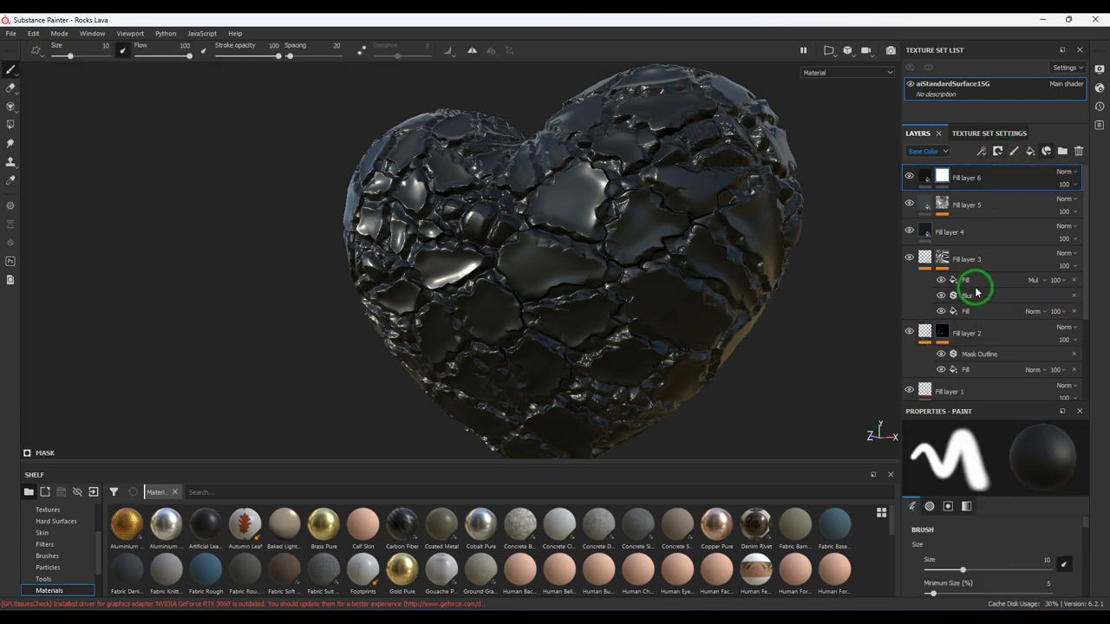
click(980, 151)
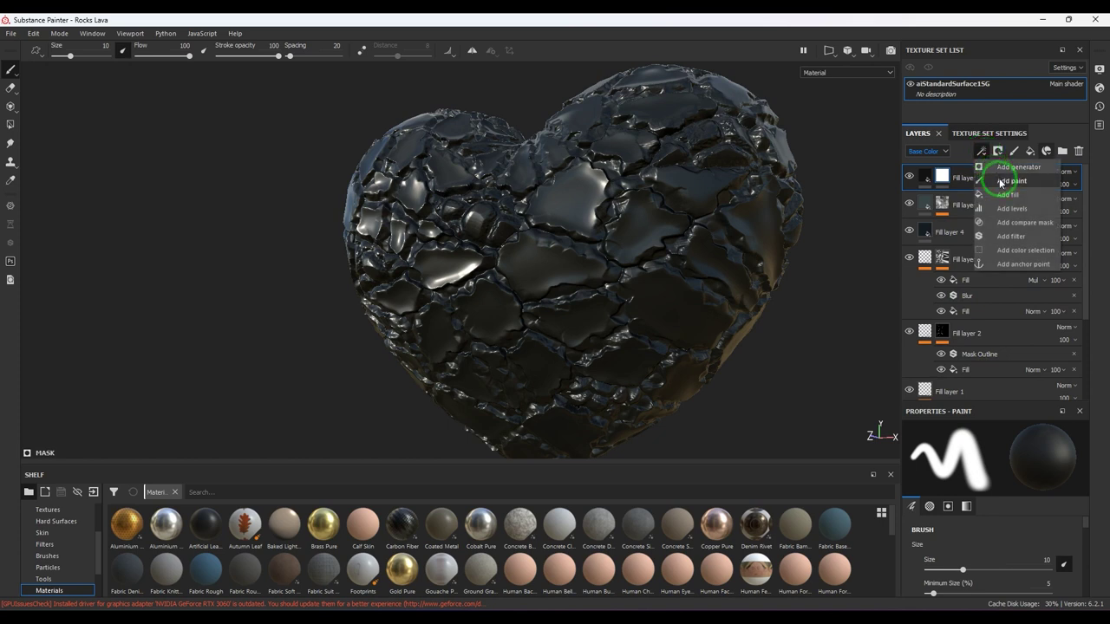
click(1004, 195)
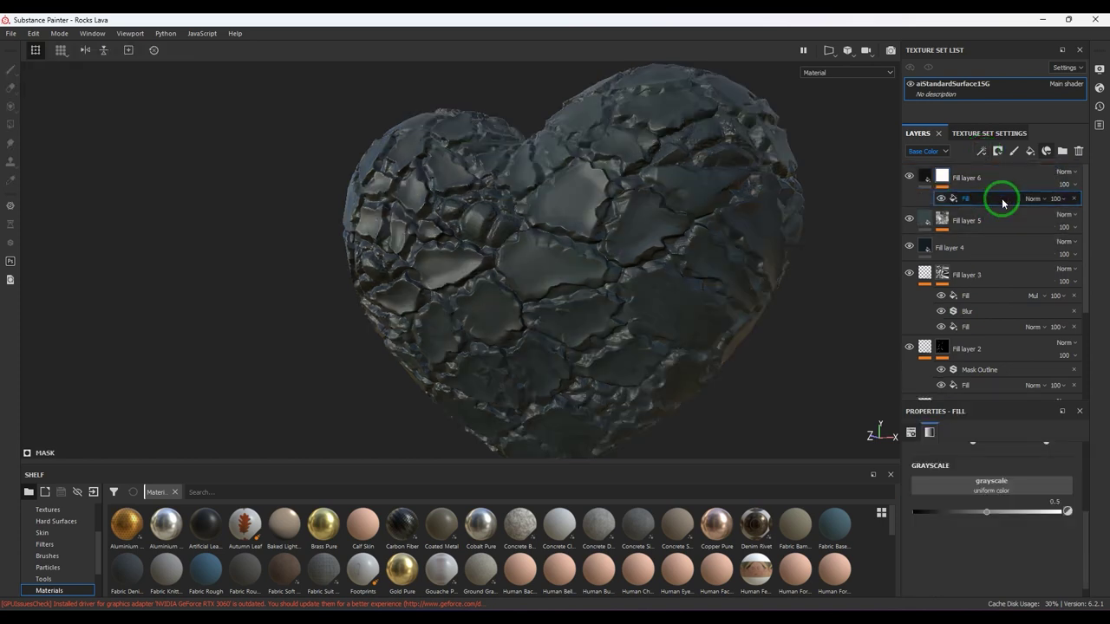
click(956, 491)
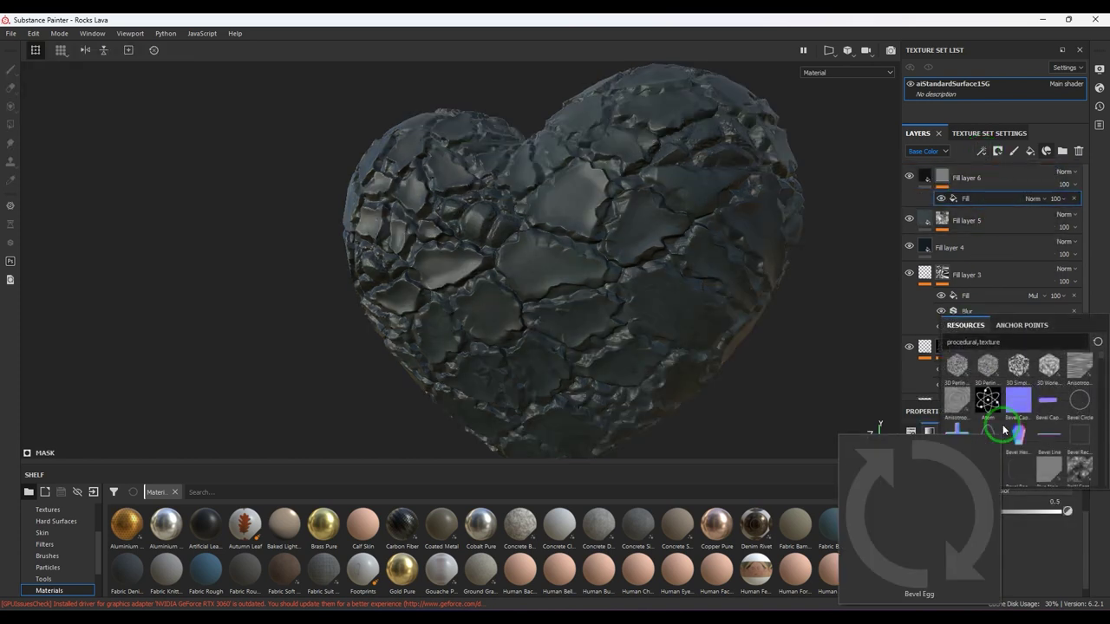
scroll(1003, 431, down, 15)
scroll(1003, 431, down, 5)
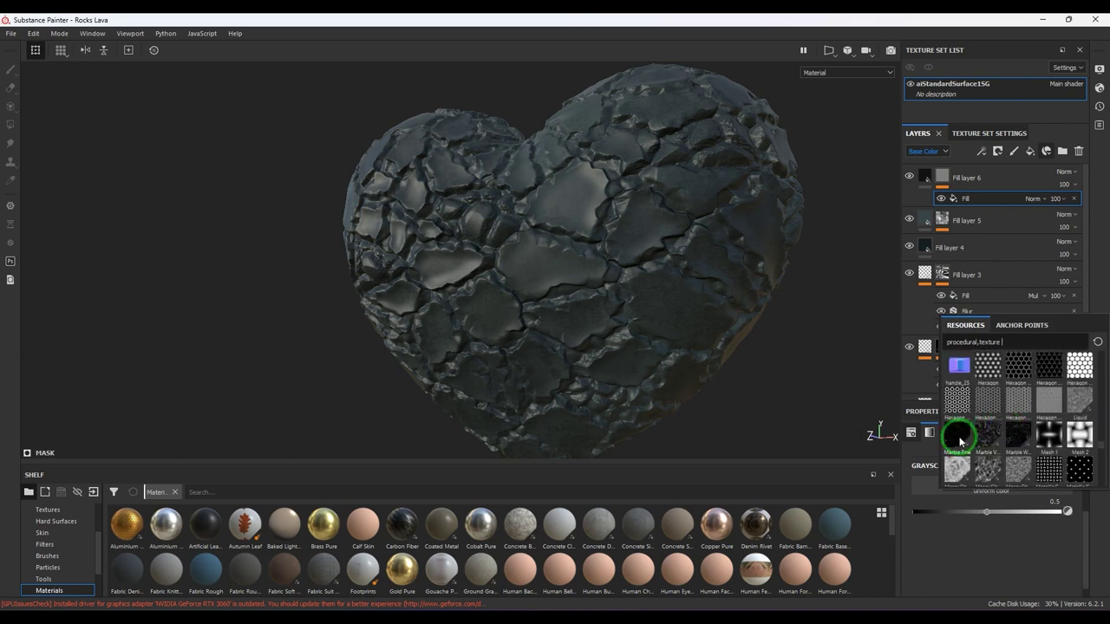
mouse_move(959, 442)
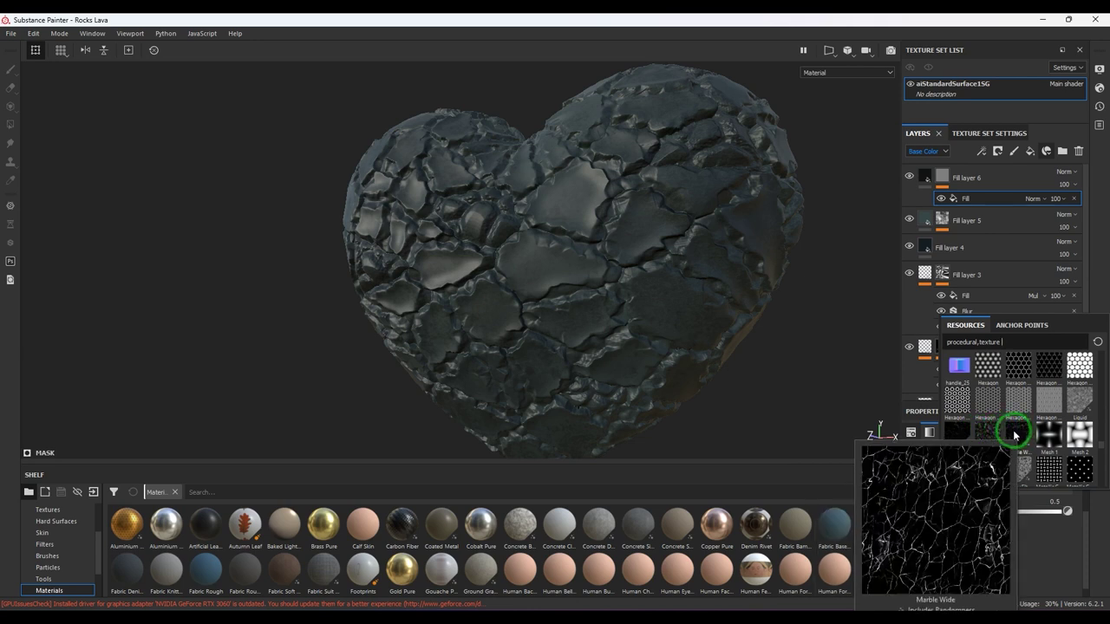
click(991, 437)
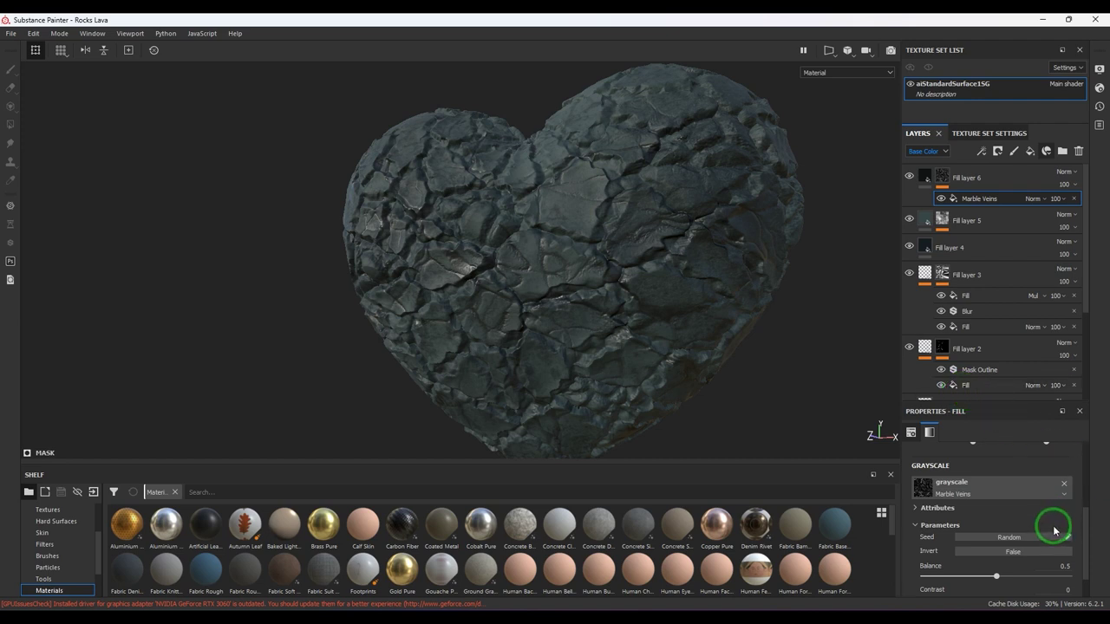
scroll(1054, 531, down, 1)
Step: Set the Marble Veins mask fill's UV scale to 3 and orbit the heart to inspect the finer veins
click(950, 582)
scroll(963, 579, down, 1)
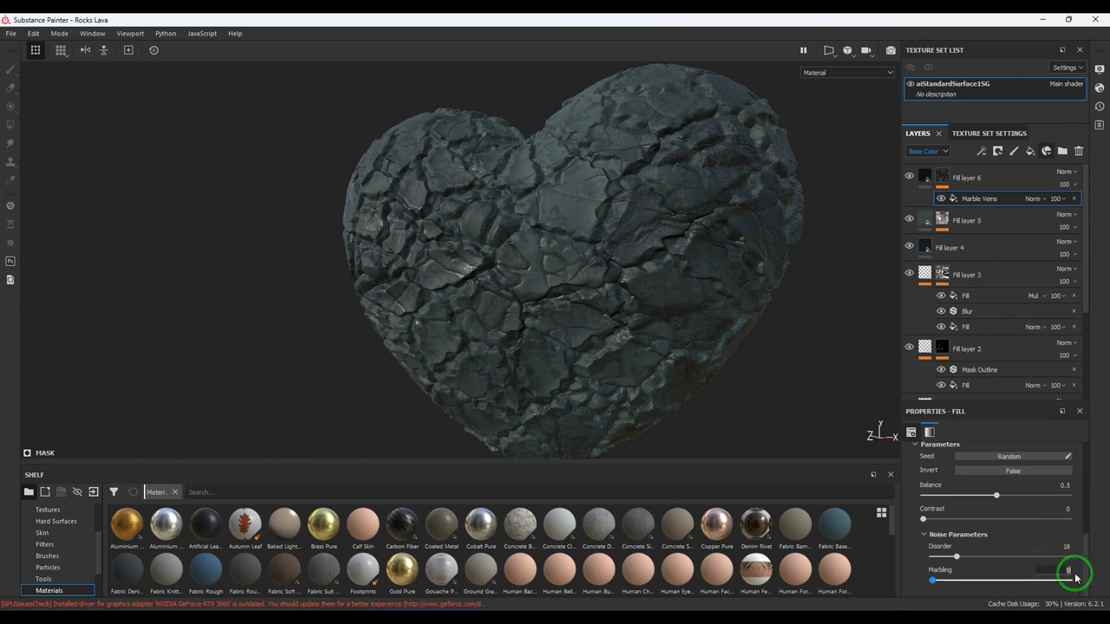
scroll(1007, 554, up, 5)
click(981, 527)
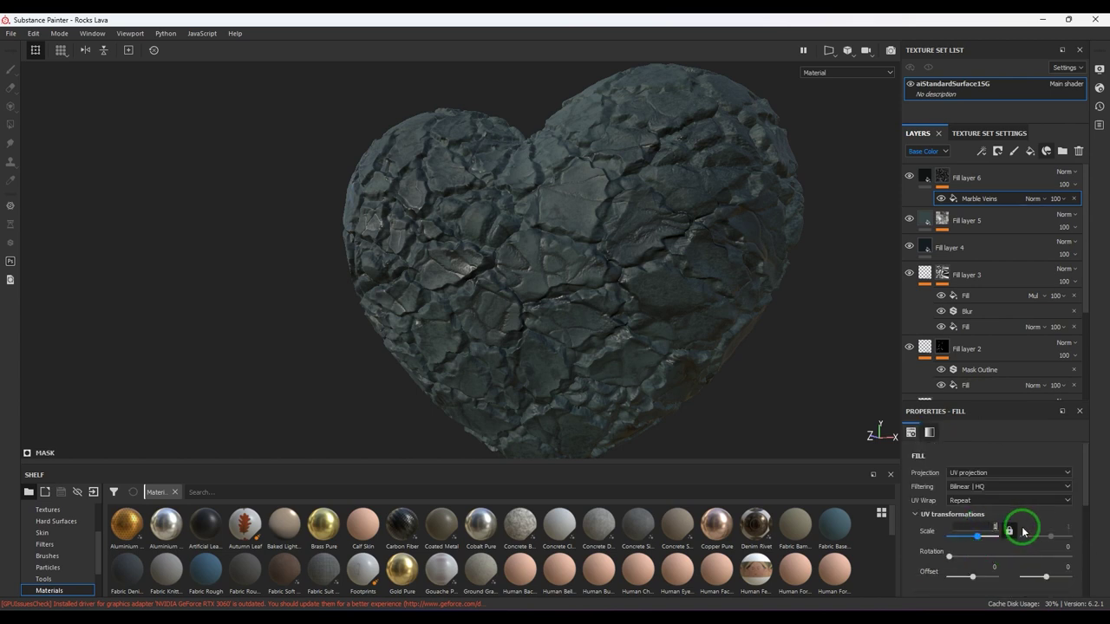
drag(1017, 531, 1016, 530)
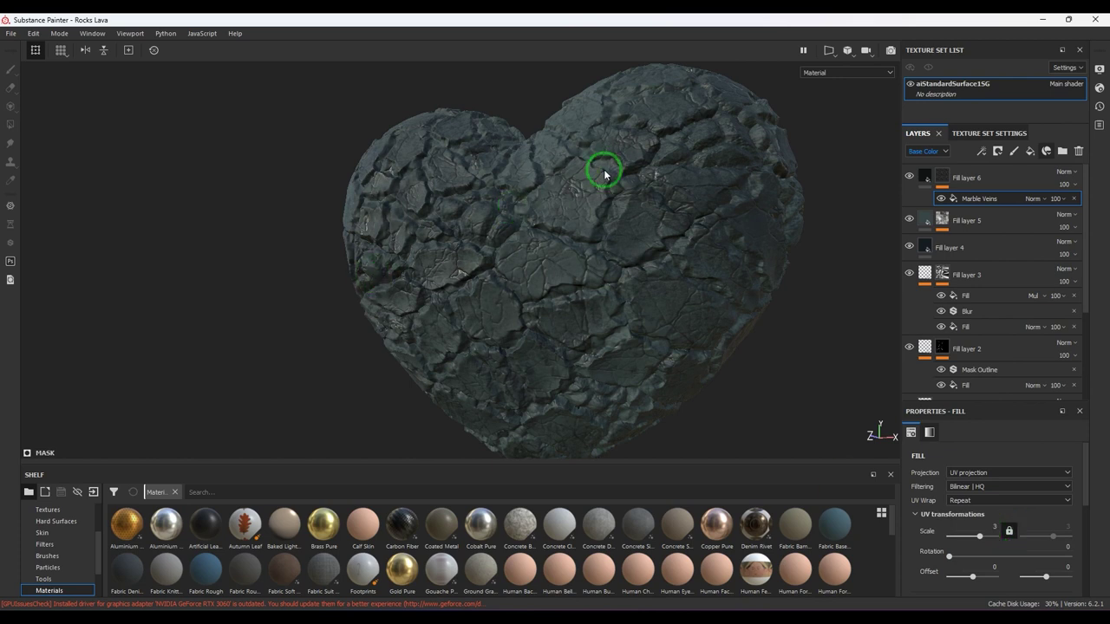
alt+drag(601, 266, 643, 334)
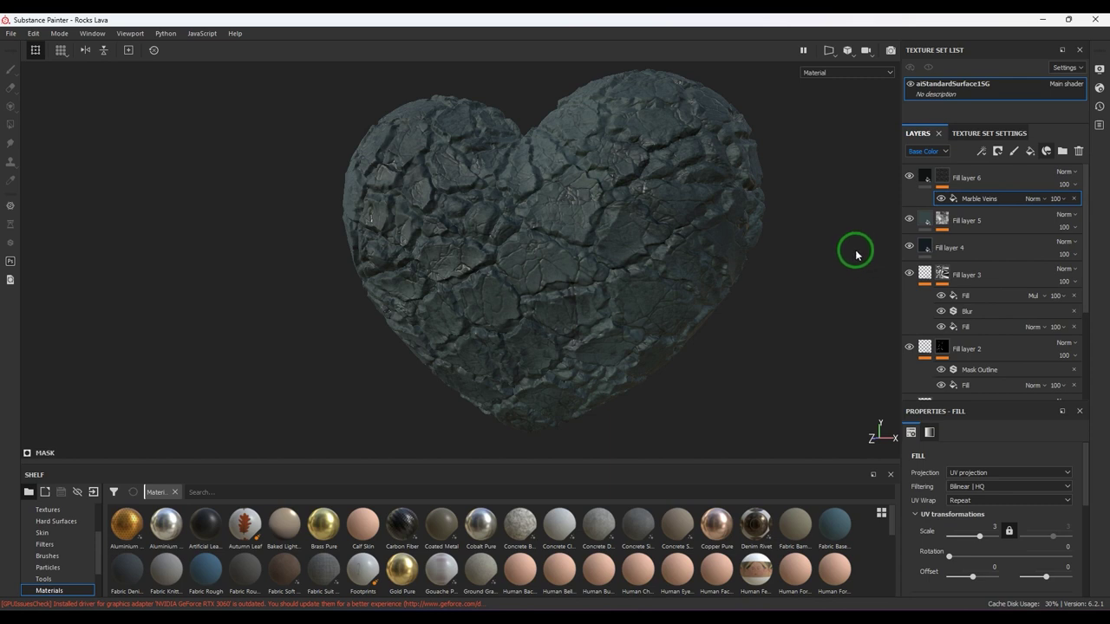
Step: Add a fill layer above Fill layer 6 that keeps only the emissive channel enabled
click(1009, 178)
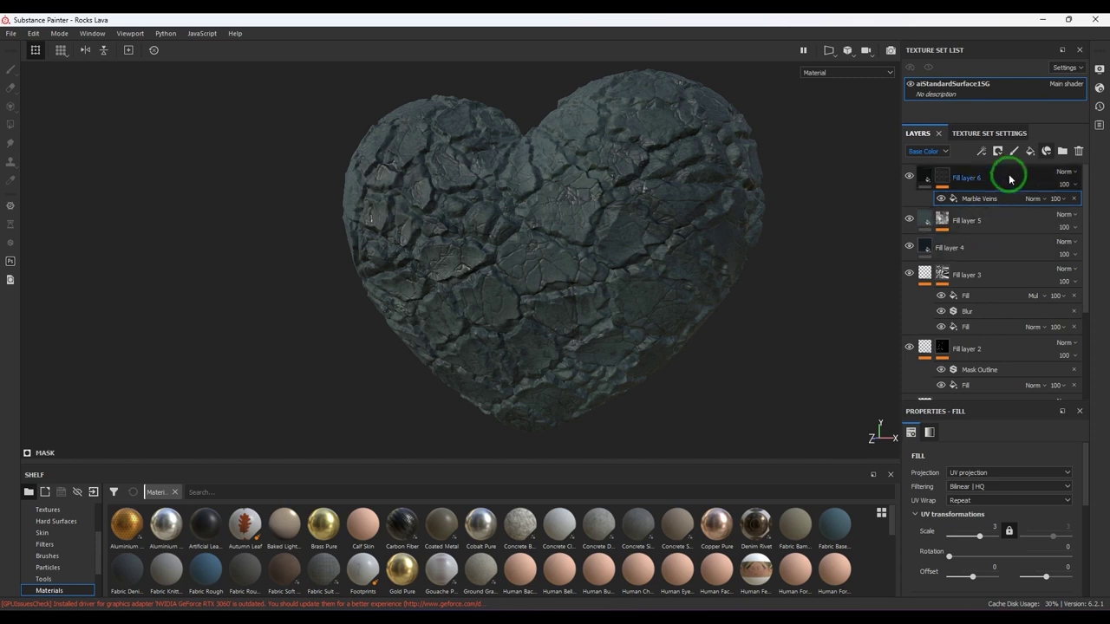
click(1011, 176)
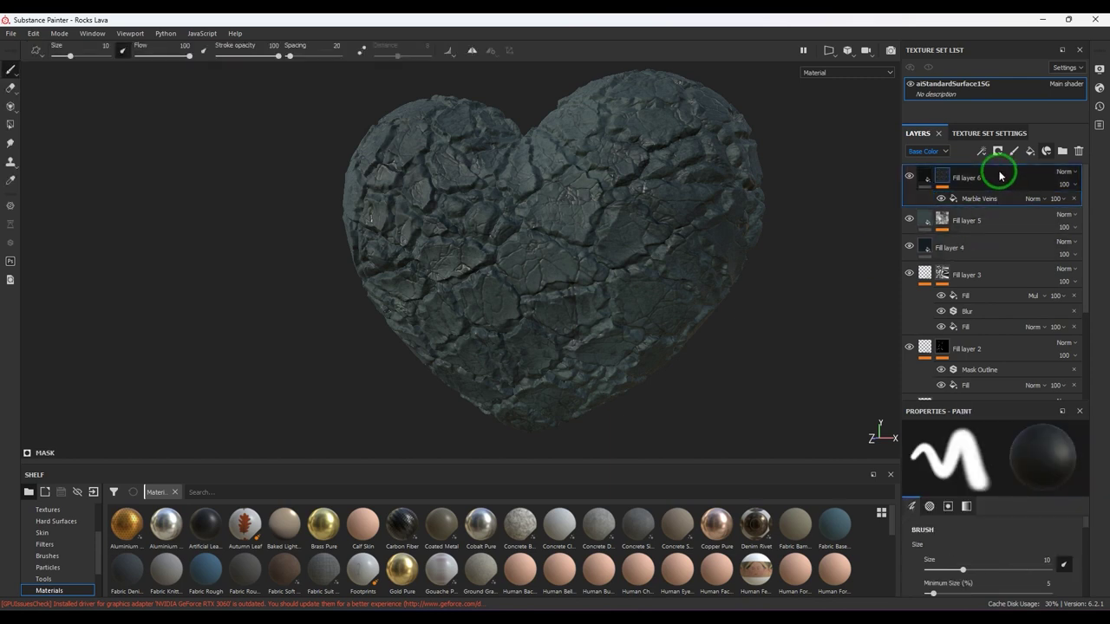
click(1030, 151)
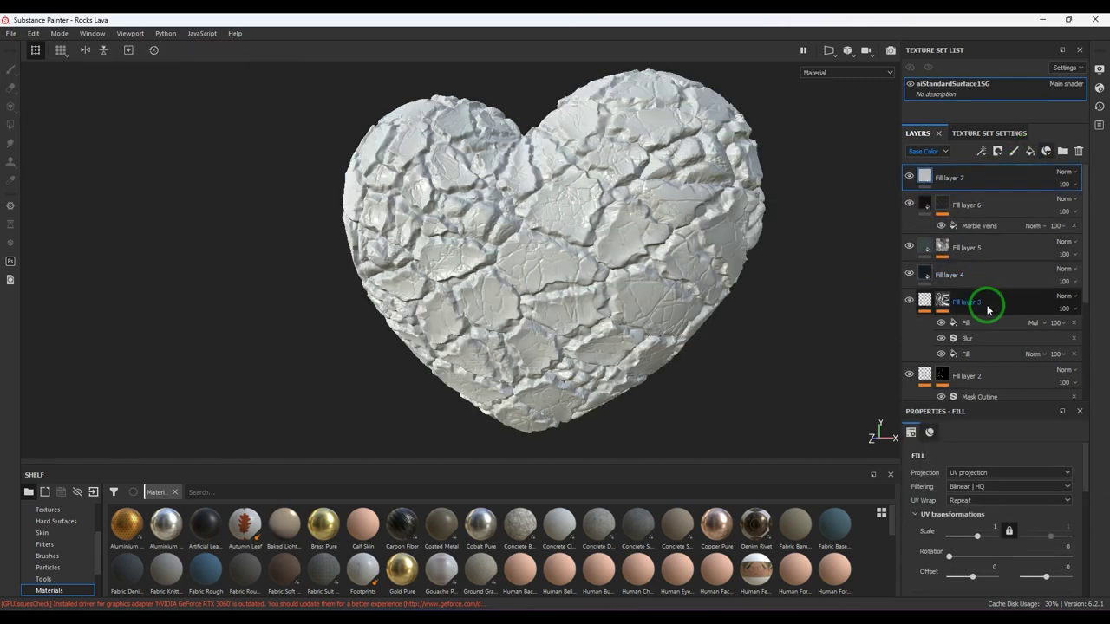
scroll(985, 485, down, 4)
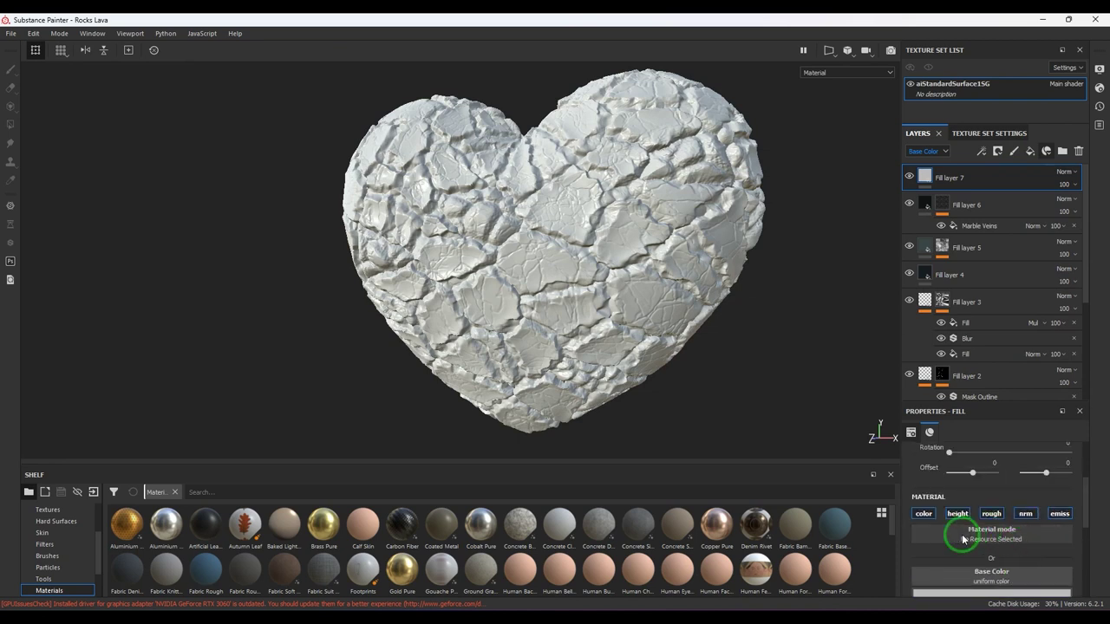
click(923, 513)
click(957, 513)
click(991, 513)
click(1025, 513)
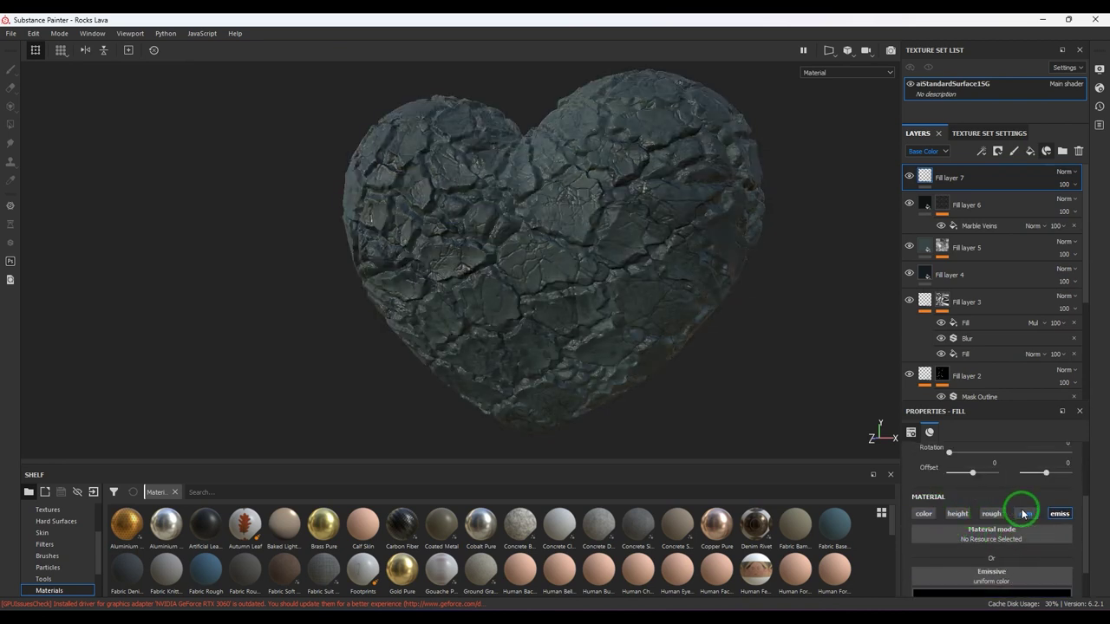
click(1059, 515)
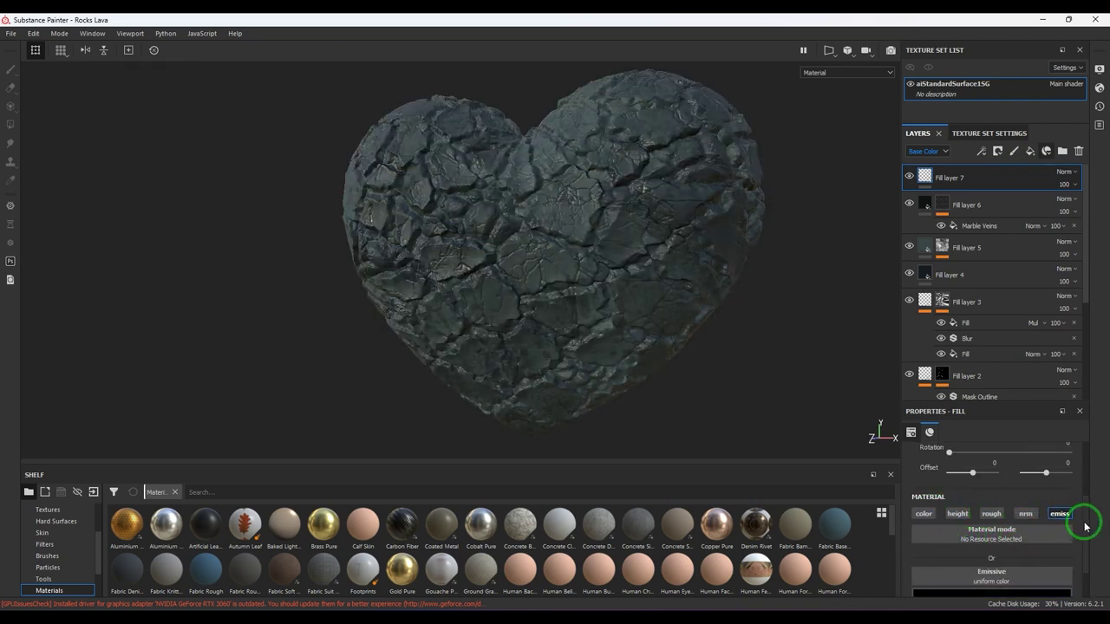
Step: Set the new Fill layer 7's emissive colour to bright pure red
click(991, 594)
mouse_move(1023, 507)
mouse_down()
mouse_move(1045, 477)
mouse_move(1049, 568)
mouse_move(1039, 574)
mouse_up()
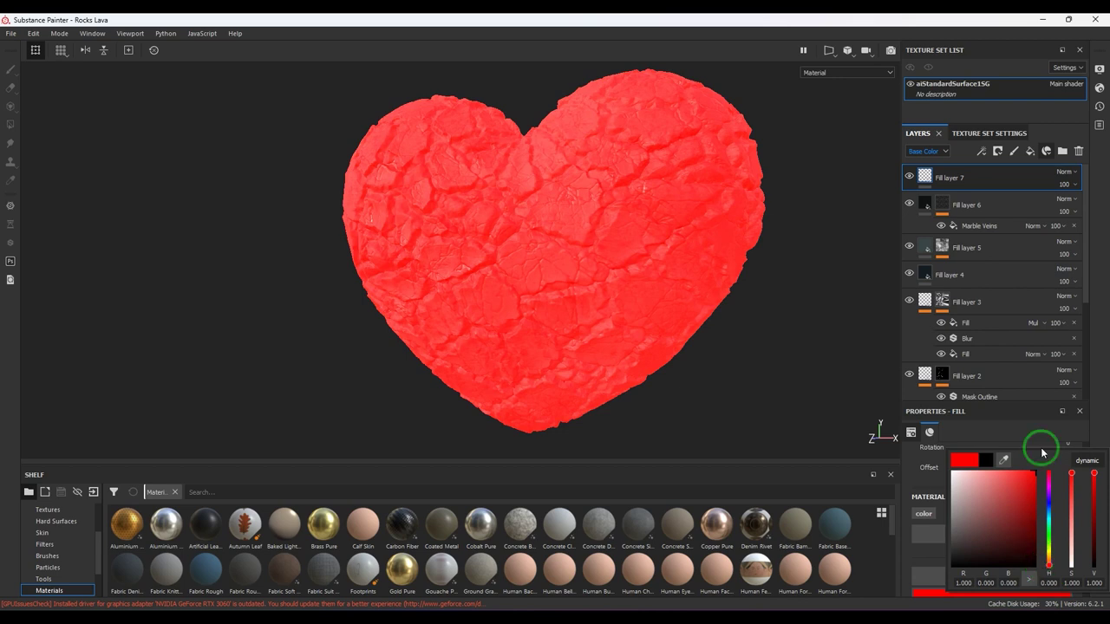
click(1092, 374)
double_click(953, 177)
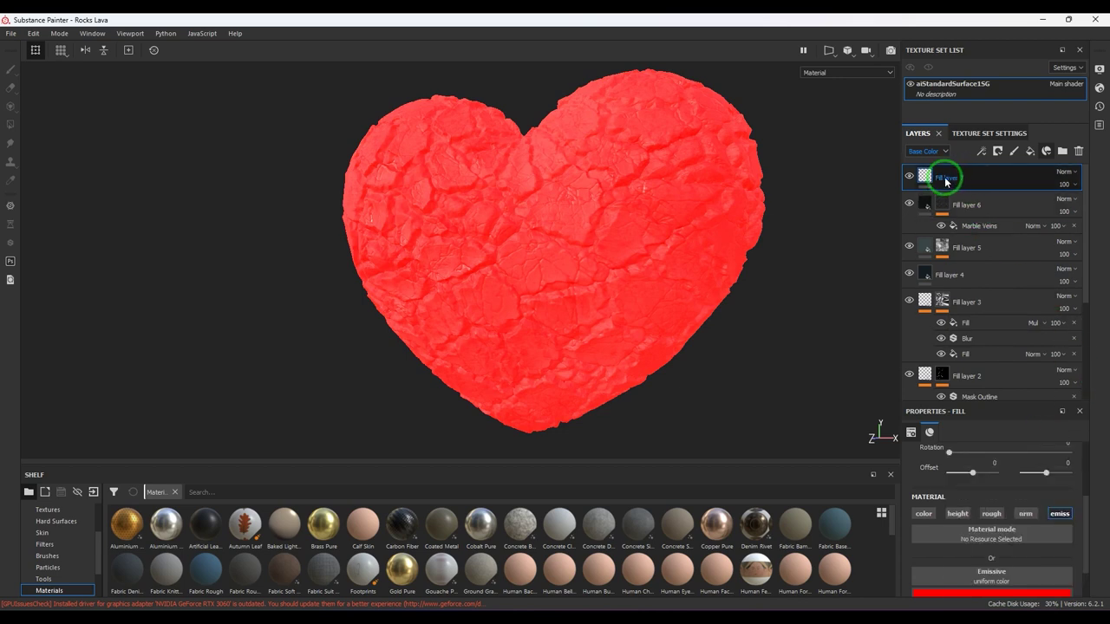
Step: Give Fill layer 7 a white mask with a fill effect using the low freq anchor's Height channel
click(997, 151)
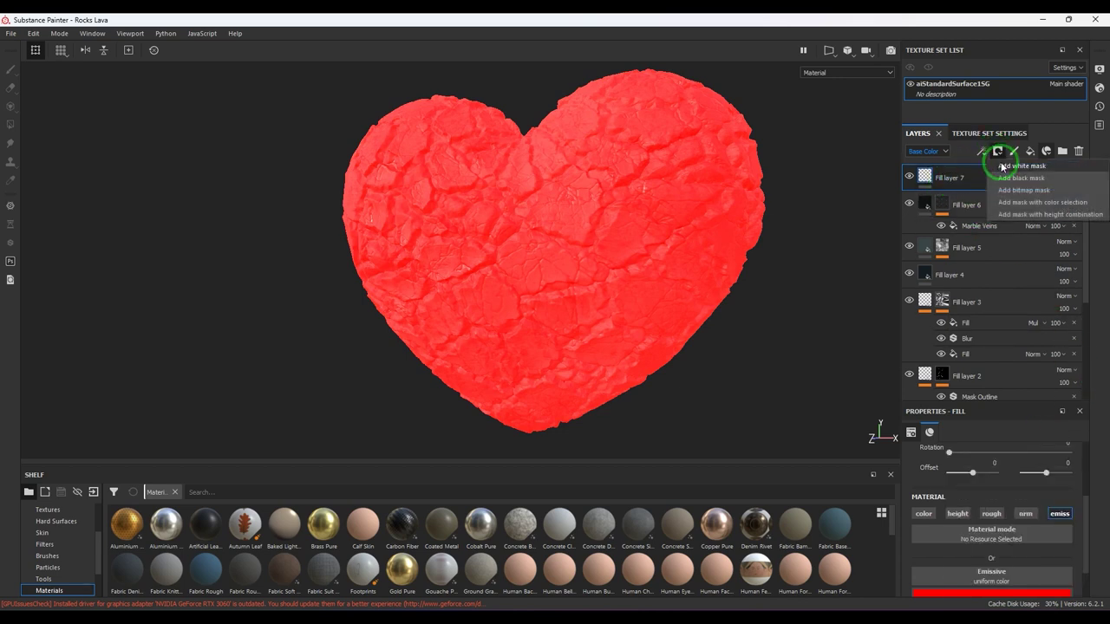
click(1002, 166)
click(980, 152)
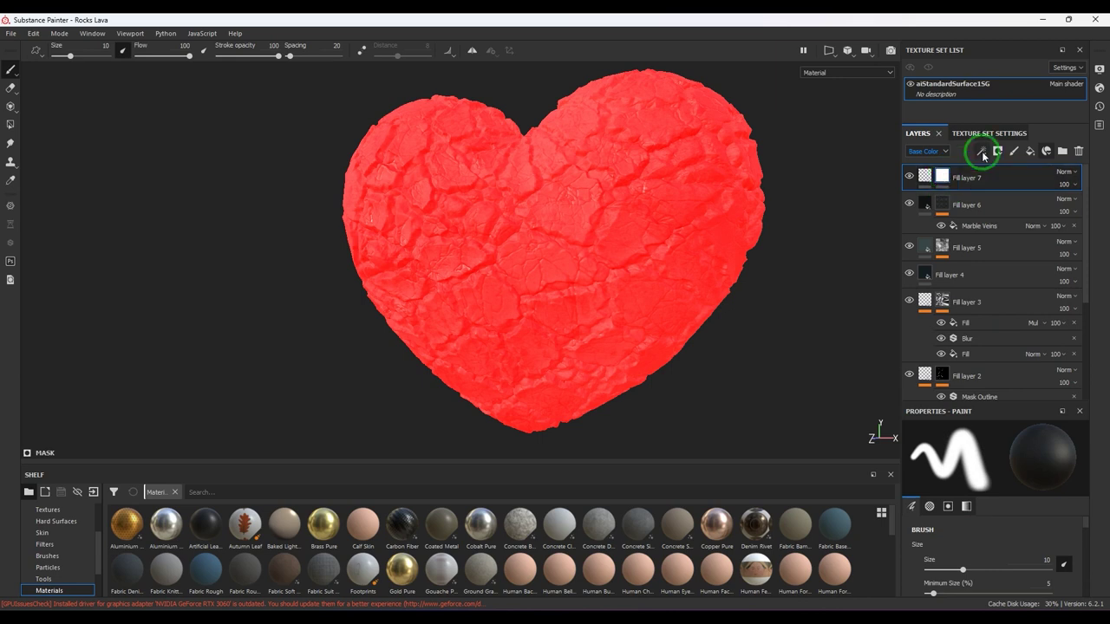
click(1001, 194)
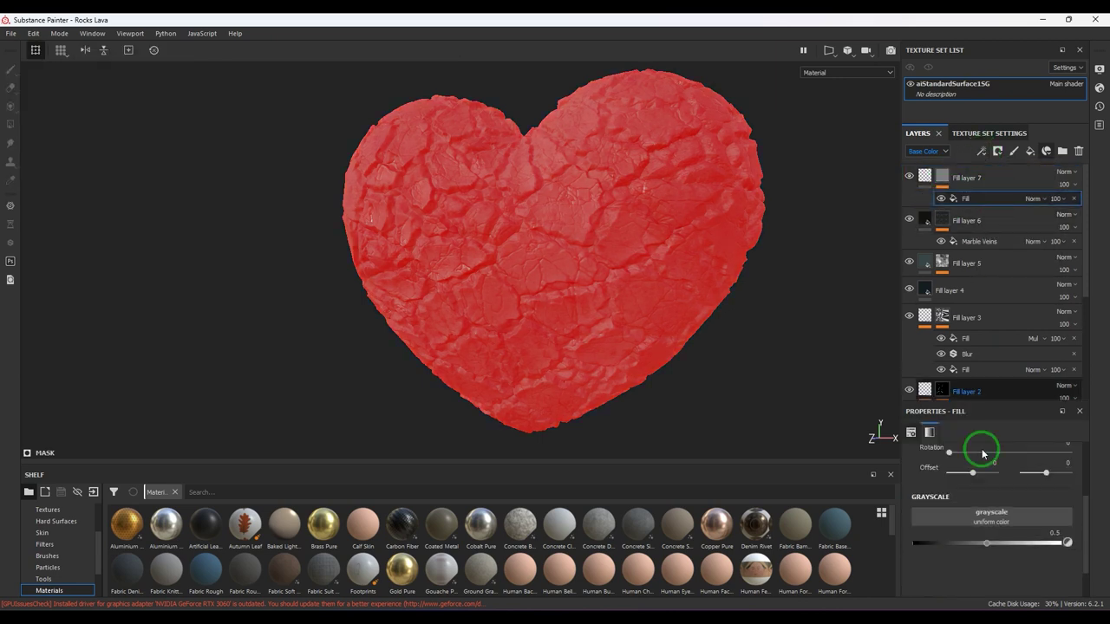
click(985, 524)
click(1014, 355)
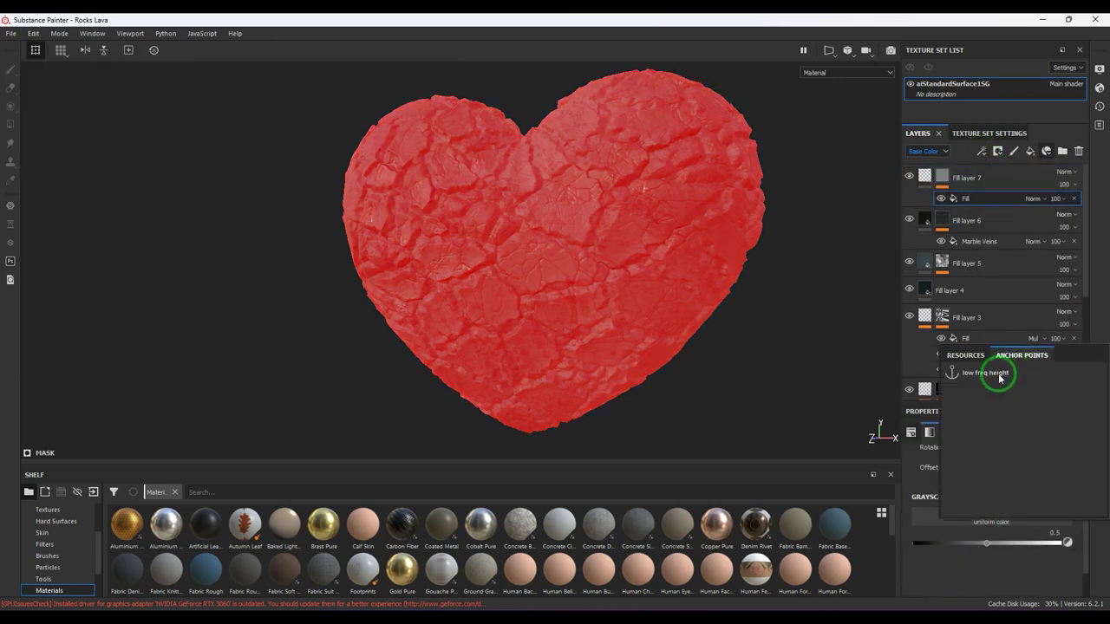
click(997, 374)
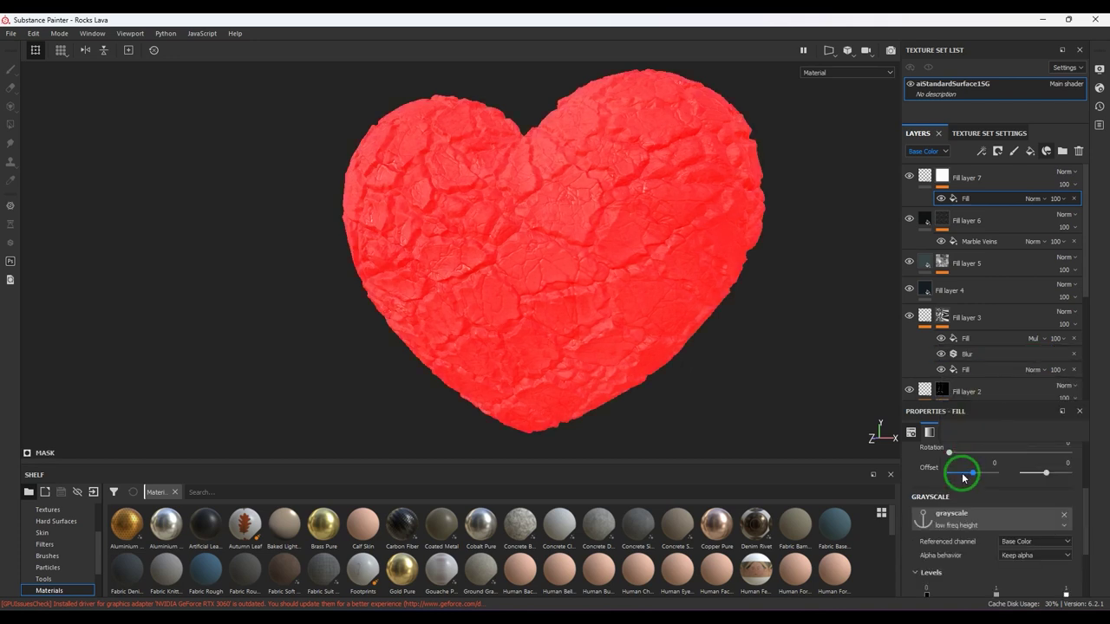
click(1019, 541)
click(1013, 566)
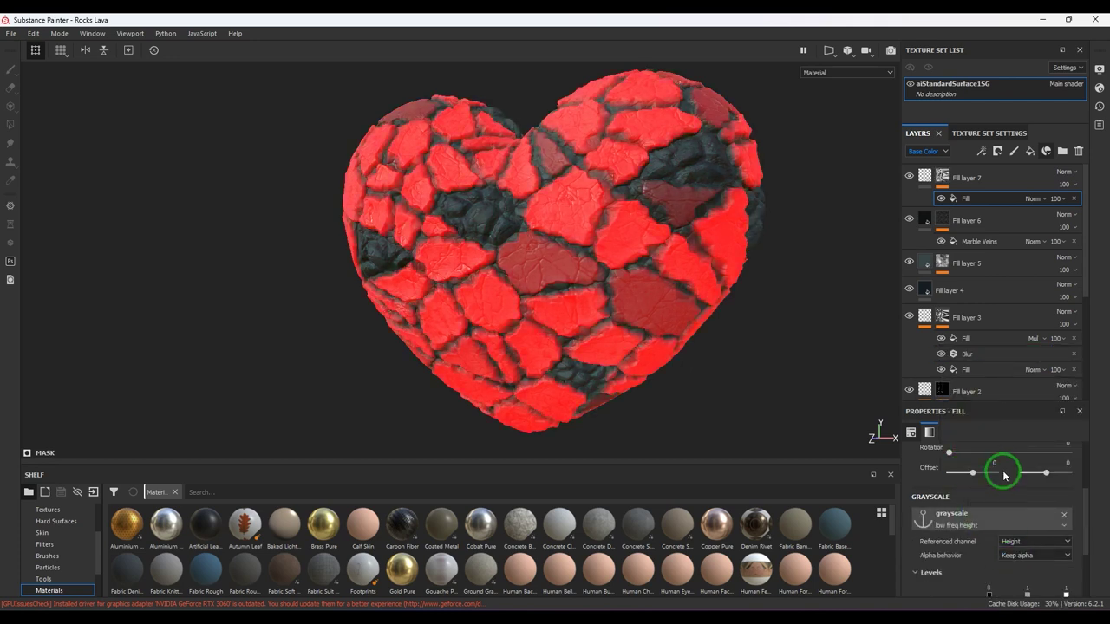
Step: Invert the mask fill and tighten its levels so only the cracks glow red
scroll(1023, 594, down, 2)
click(1024, 575)
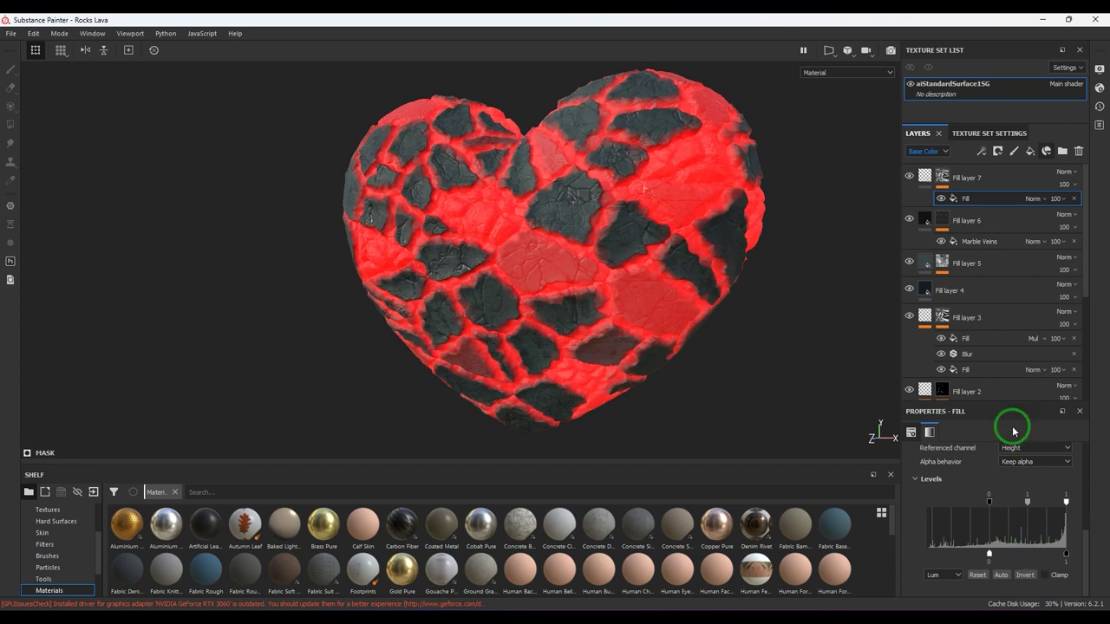
drag(1041, 503, 965, 507)
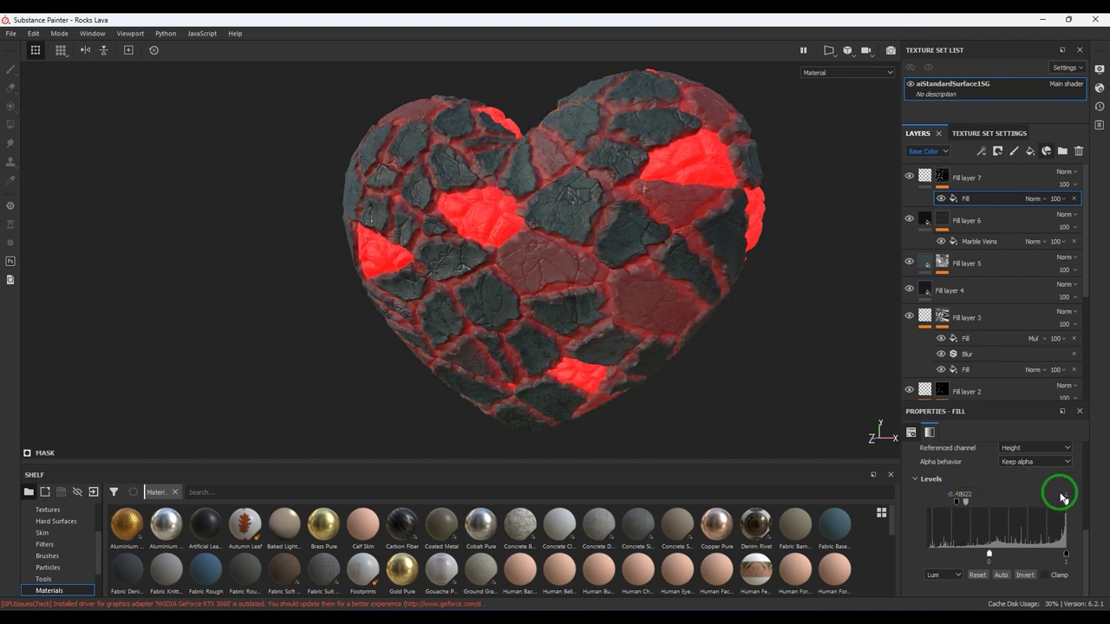
drag(1063, 497, 1022, 507)
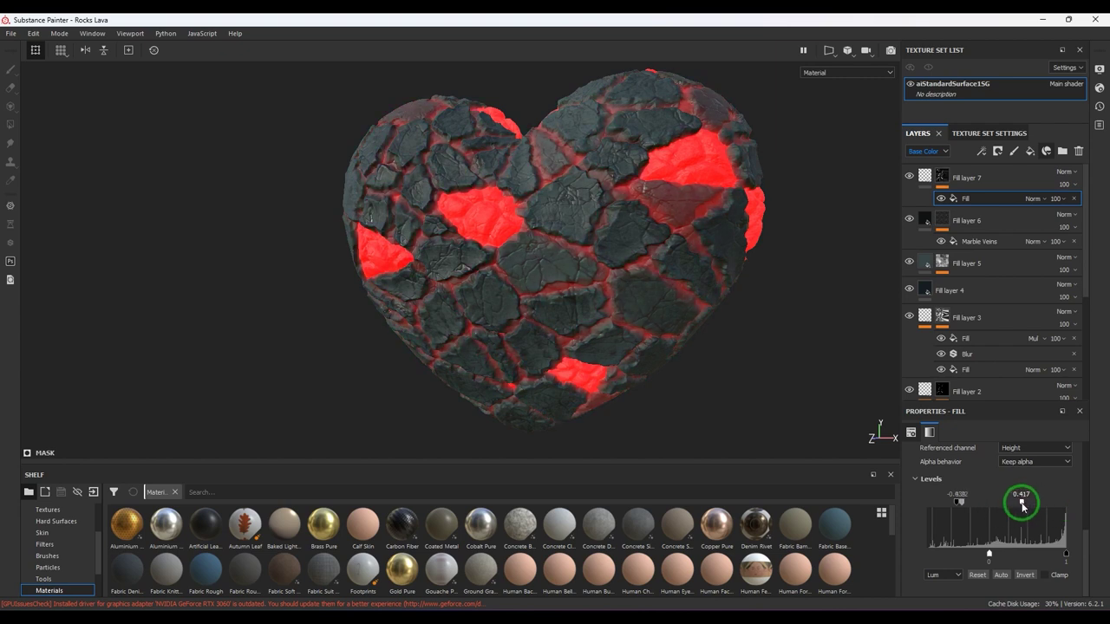
click(1003, 194)
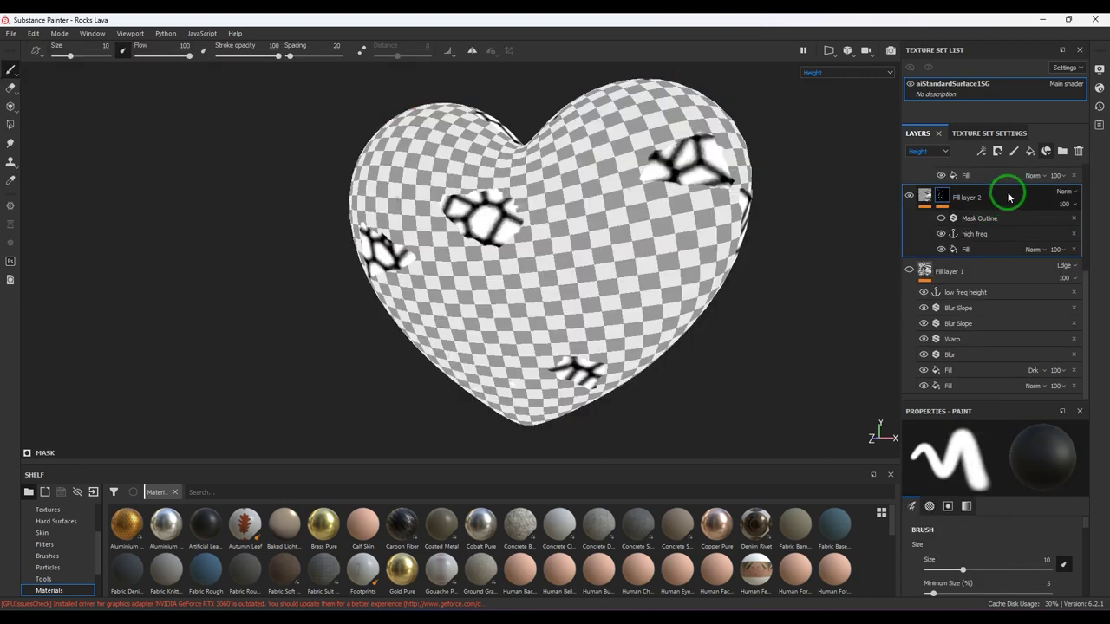
Step: Delete the high freq anchor from Fill layer 2 and duplicate the layer
click(1023, 231)
click(1072, 234)
click(980, 217)
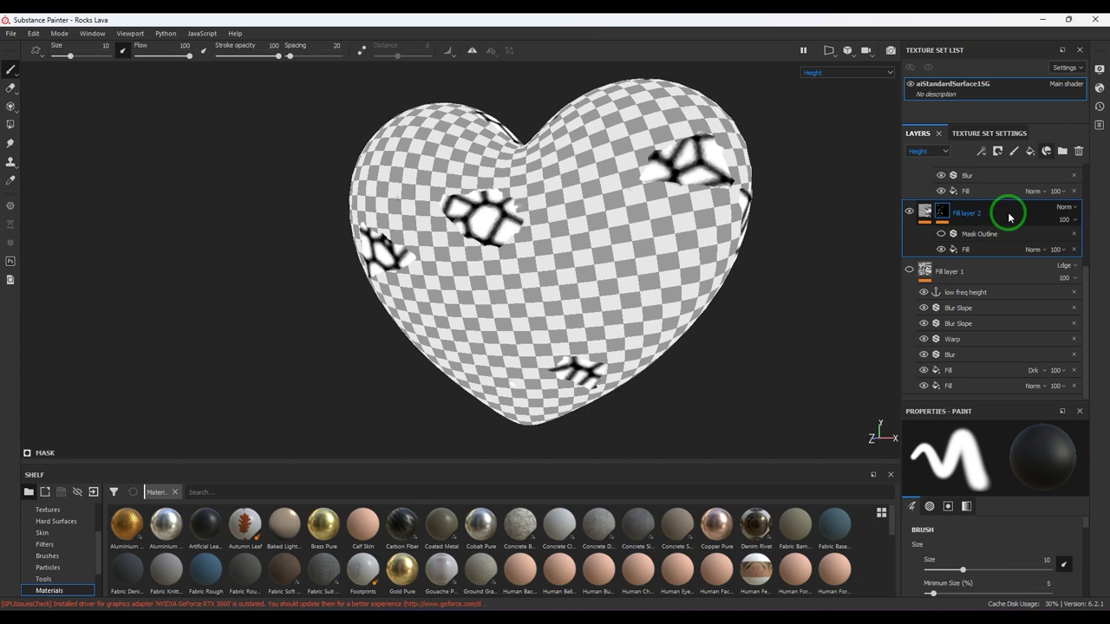
key(ctrl+d)
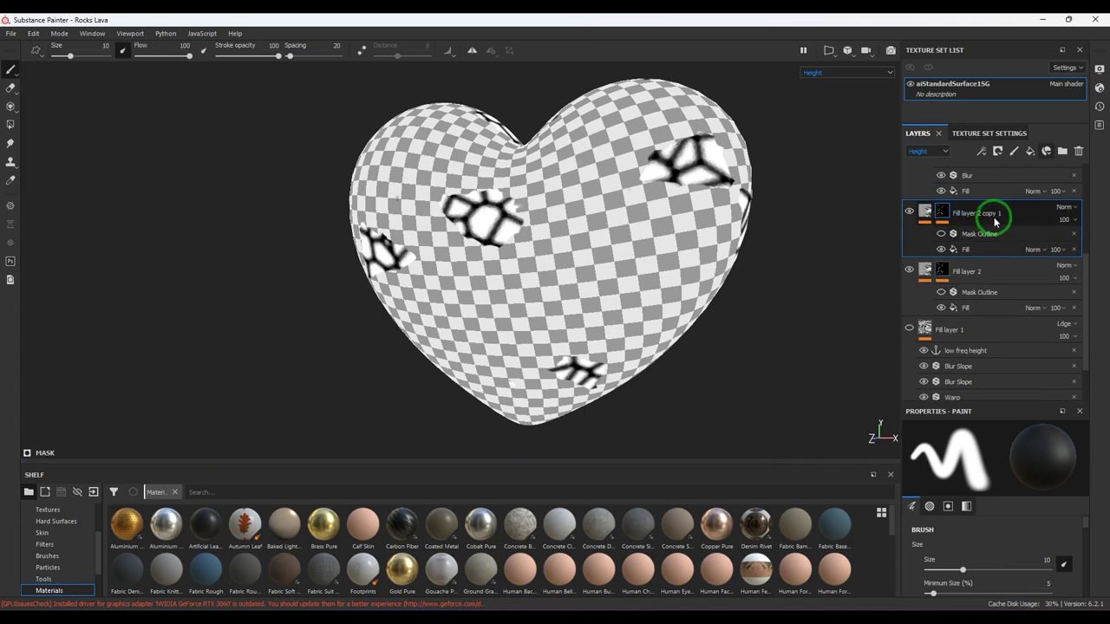
click(925, 212)
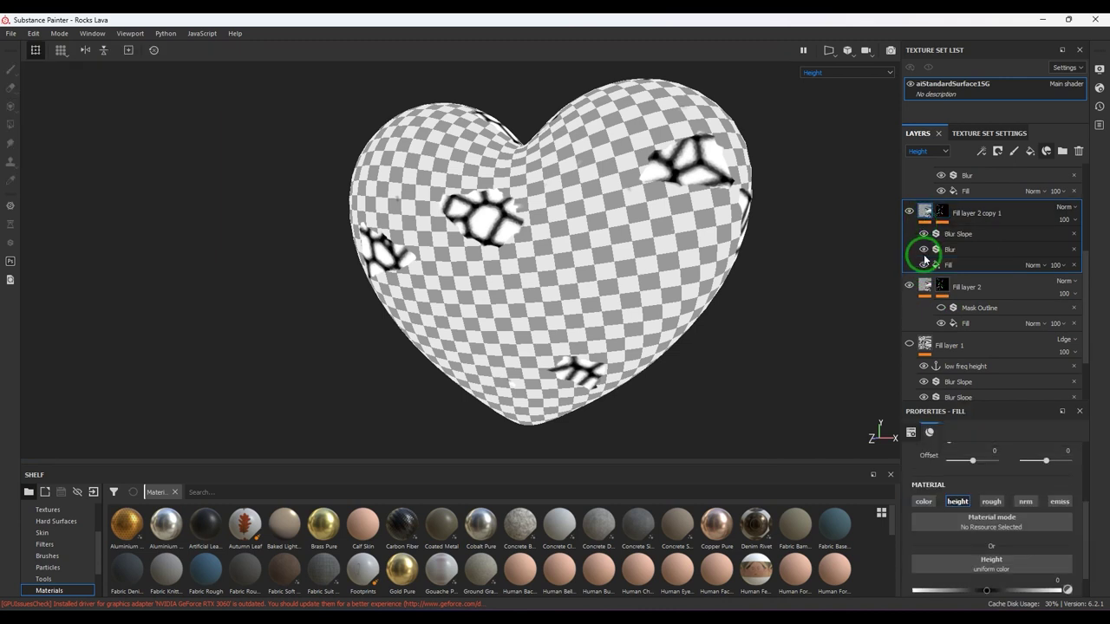
click(926, 289)
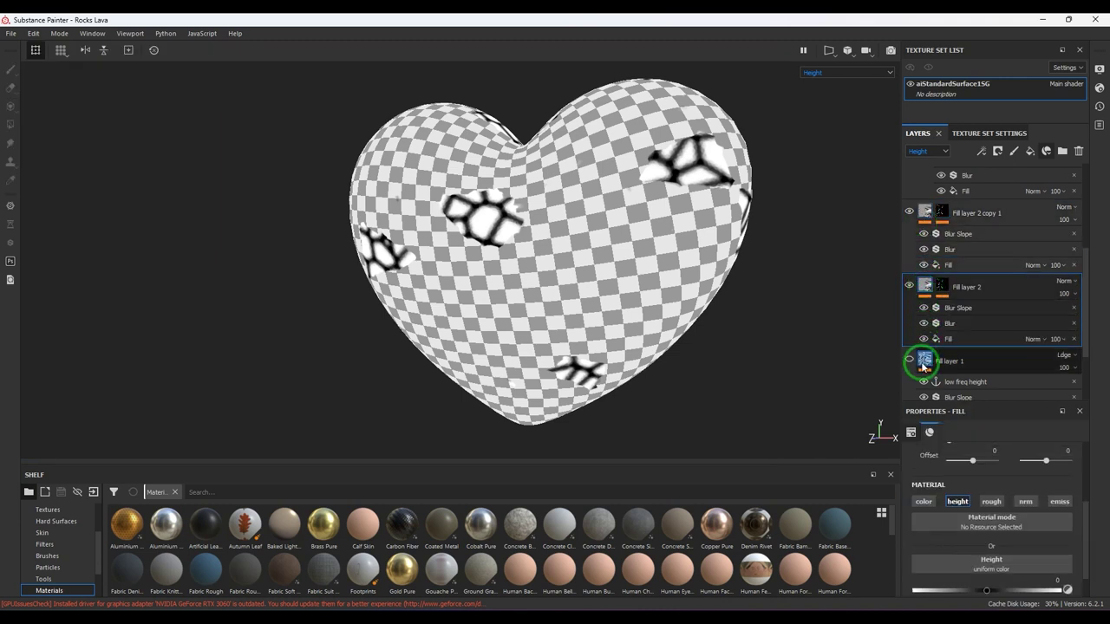
click(923, 362)
Step: Reorder the layers and effects, comparing height and the Blur Slope filter settings
drag(999, 226, 979, 374)
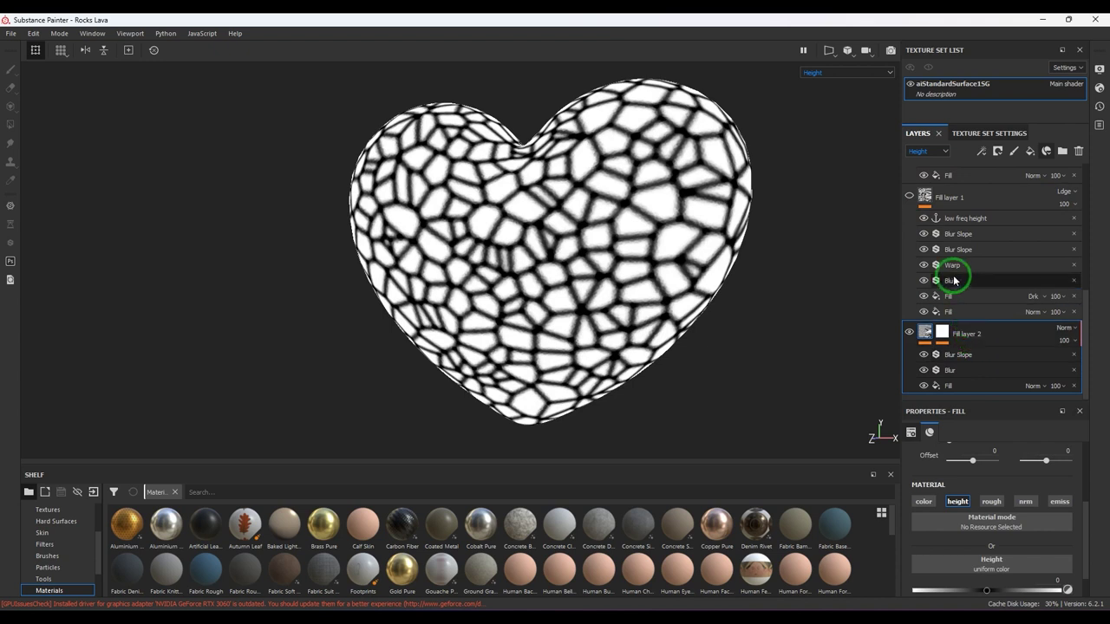
drag(949, 305, 904, 211)
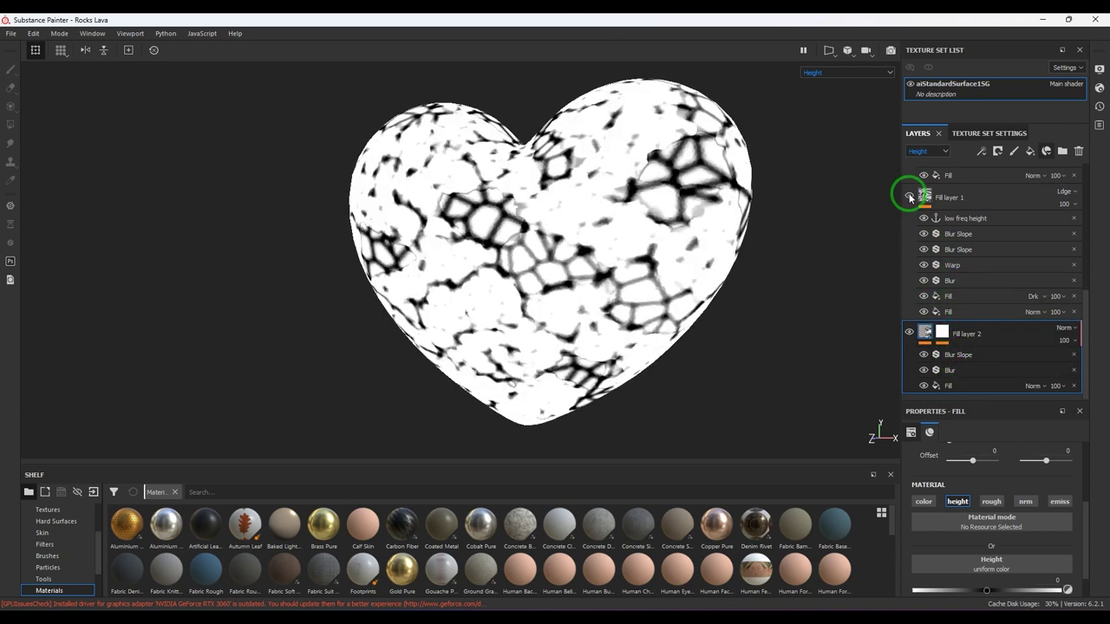
click(909, 335)
click(965, 369)
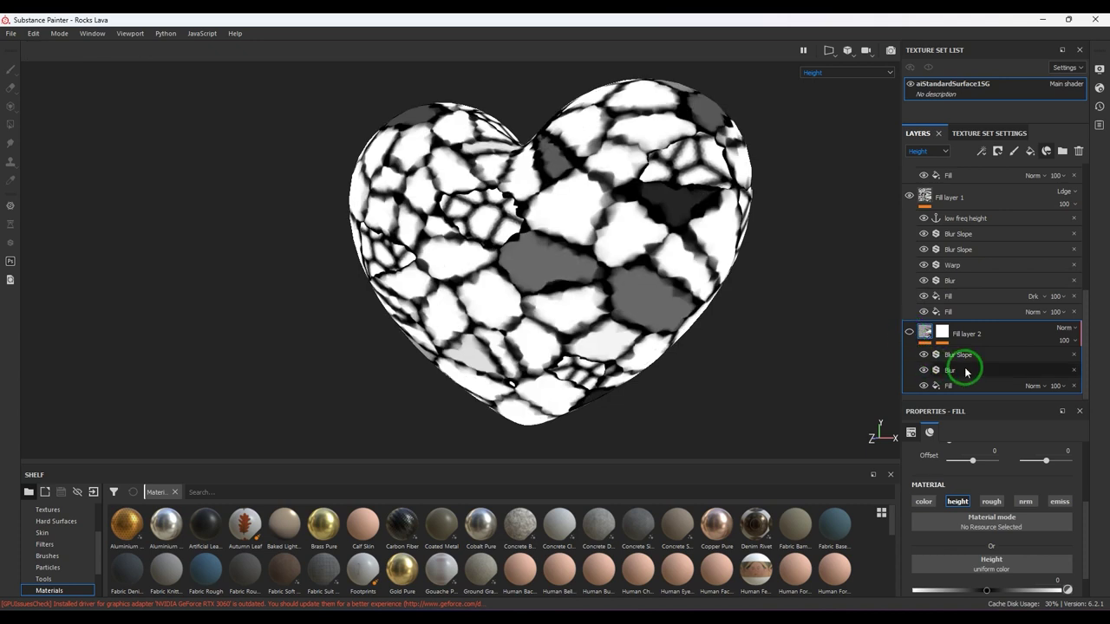
mouse_move(972, 374)
mouse_down()
mouse_move(949, 321)
mouse_move(940, 380)
mouse_move(979, 351)
mouse_up()
click(977, 354)
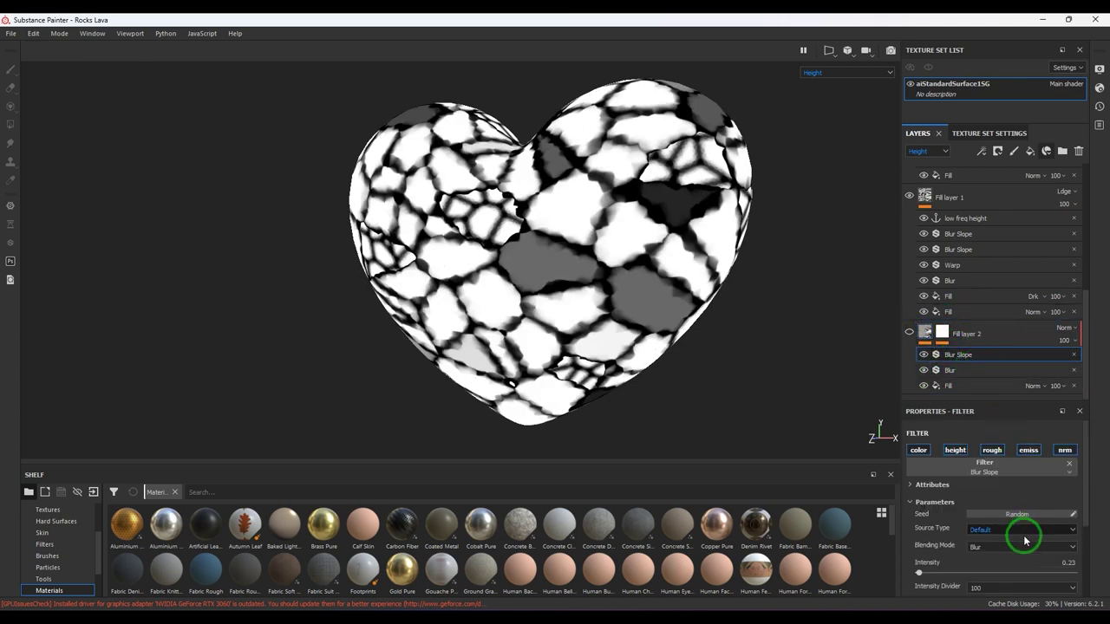
Step: Add an anchor point named 'high freq' to Fill layer 2 above its blur effects
click(981, 152)
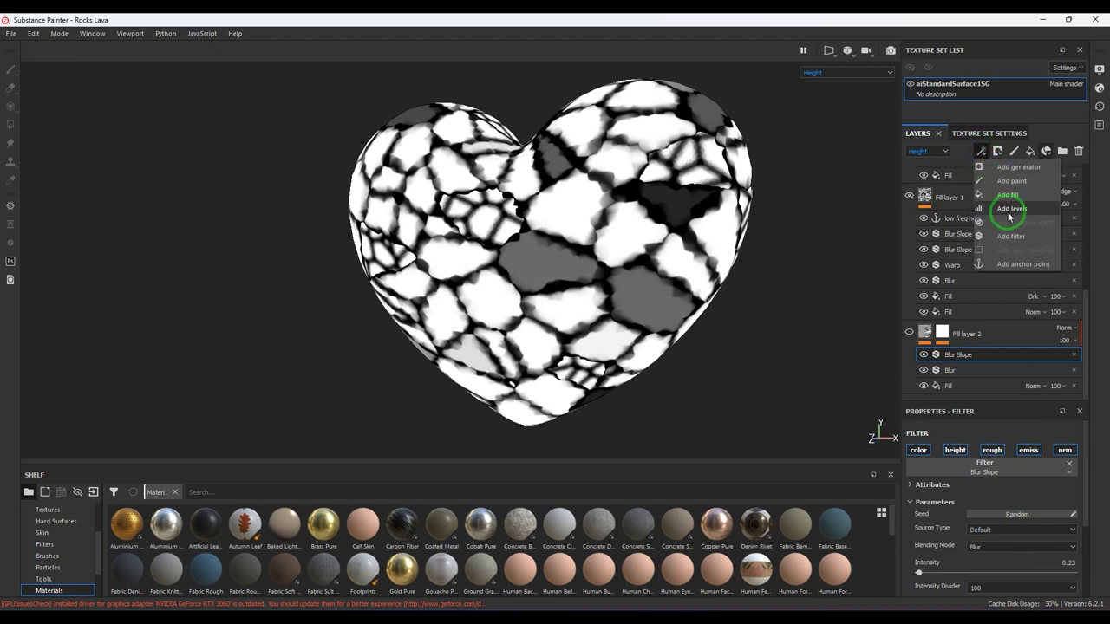
click(1013, 262)
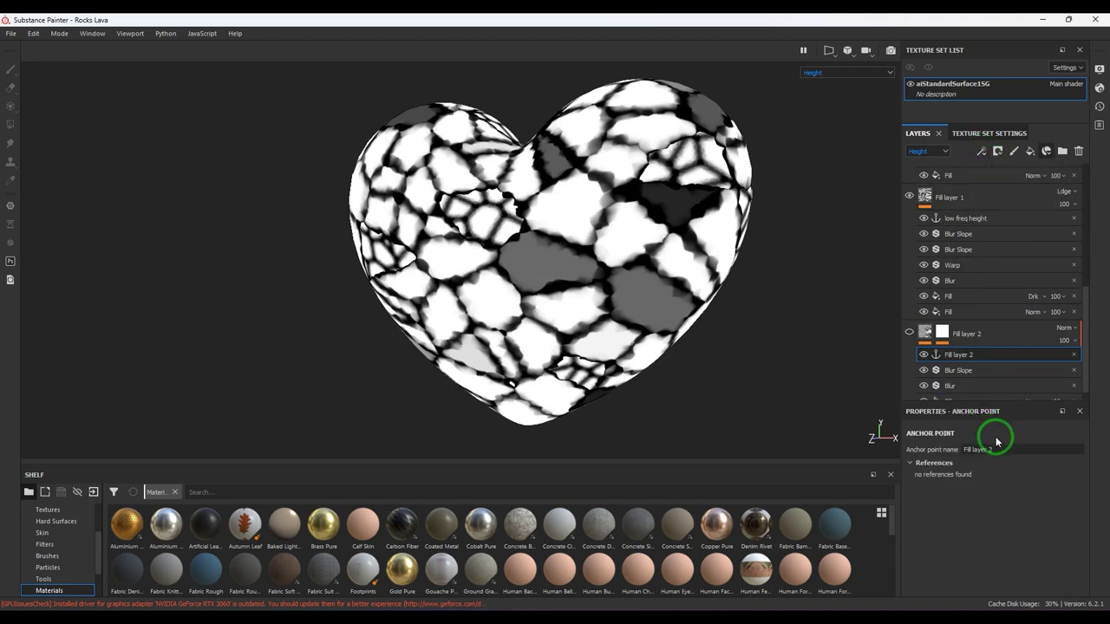
drag(998, 451, 863, 457)
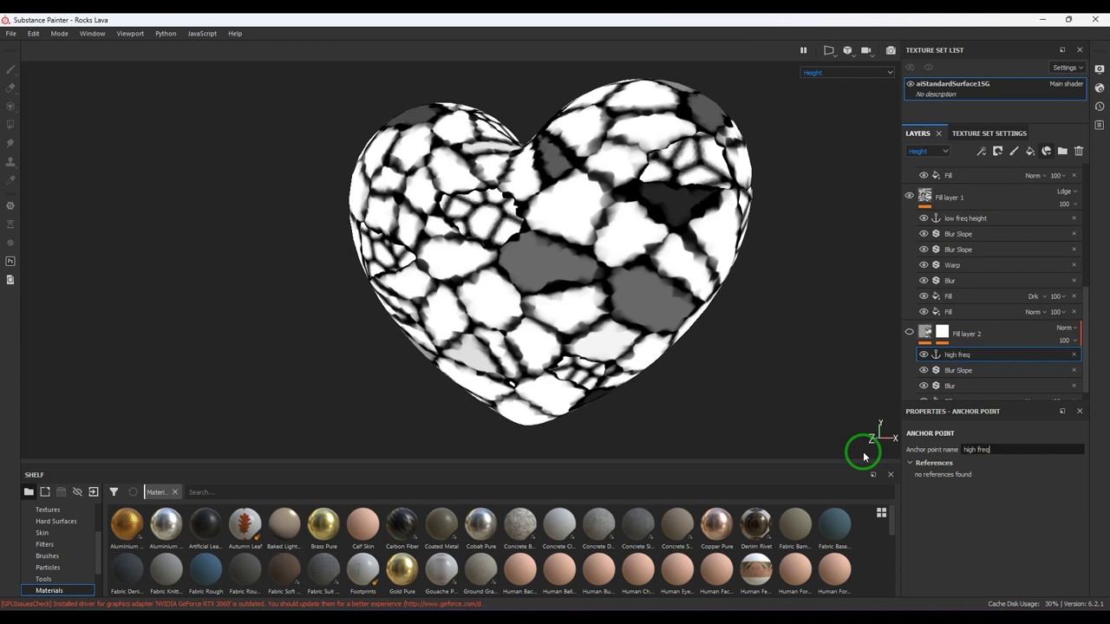
scroll(961, 315, up, 5)
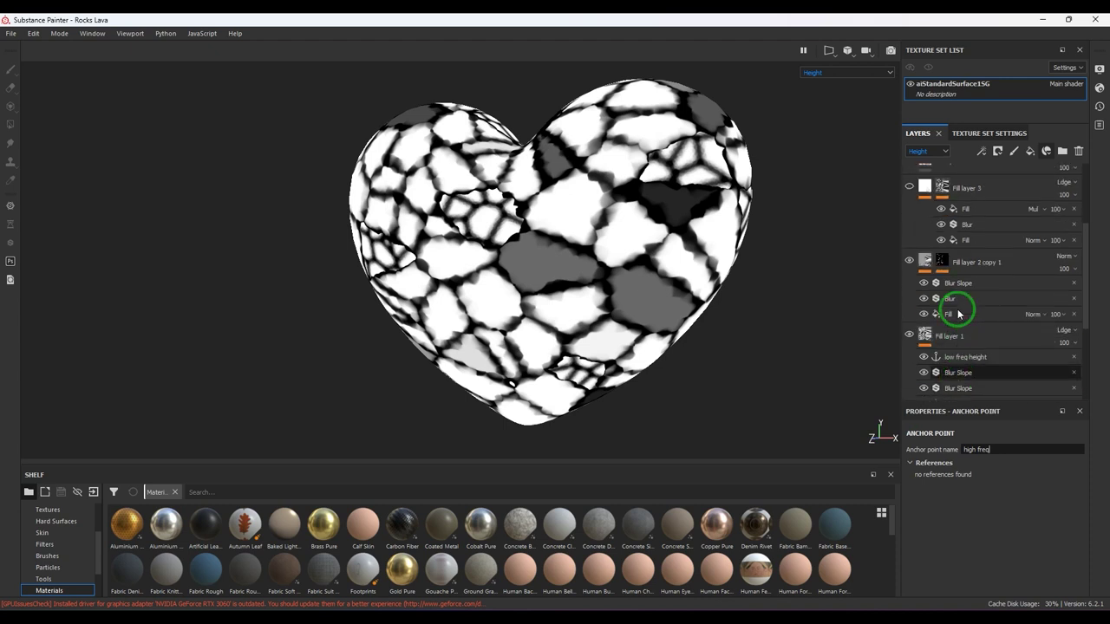
scroll(912, 286, up, 3)
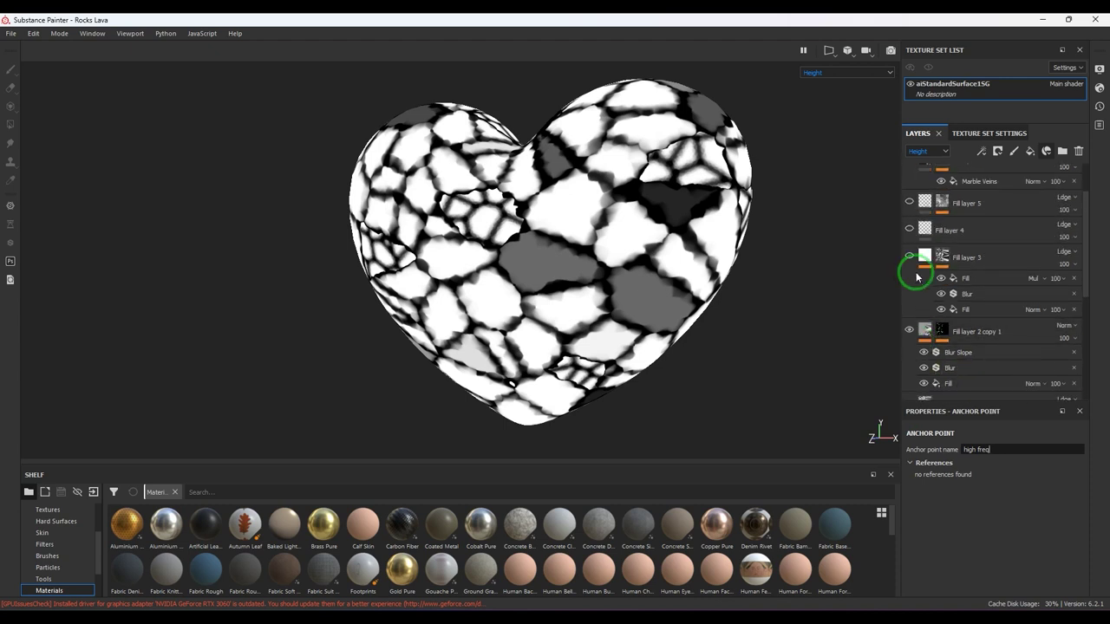
Step: Switch the viewport to the shaded Material view with Fill layers 5 and 7 turned on
click(909, 295)
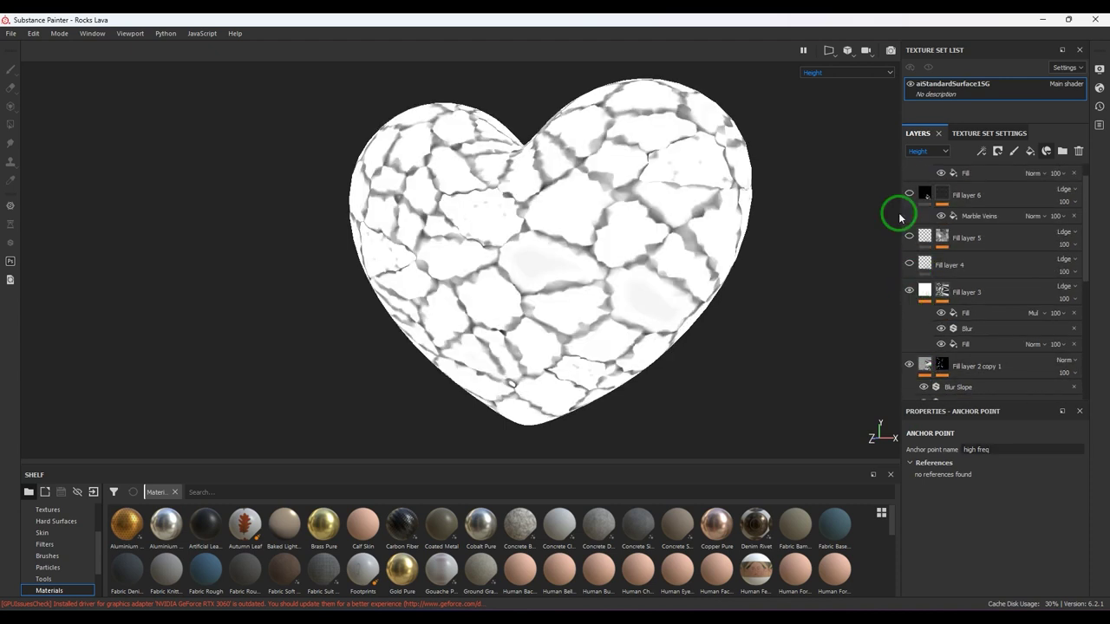
click(842, 75)
click(842, 91)
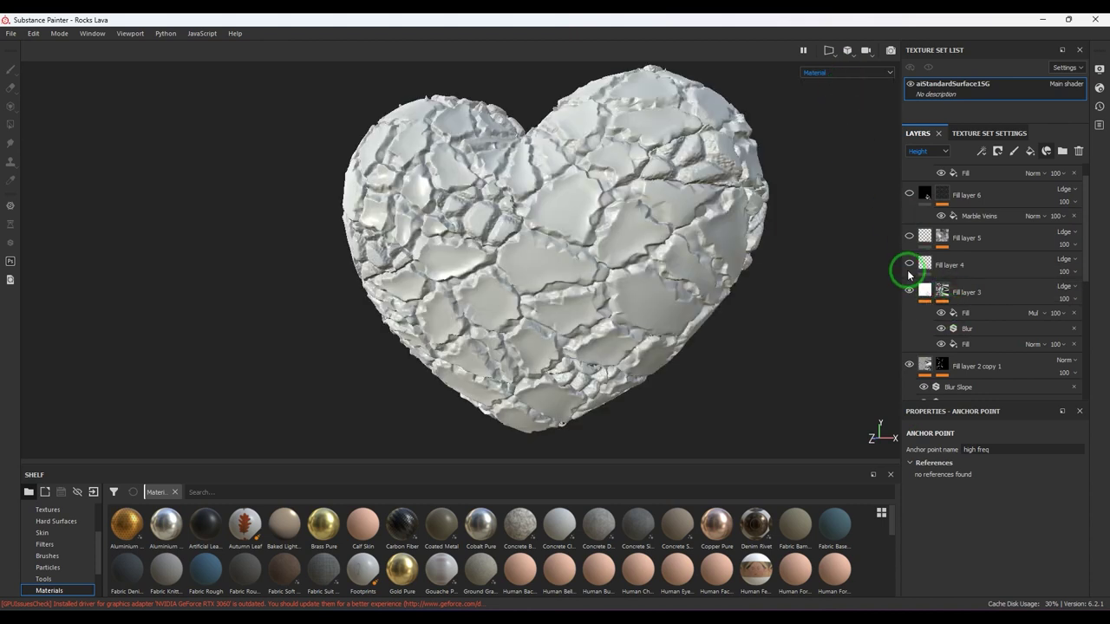
click(909, 237)
scroll(911, 235, up, 1)
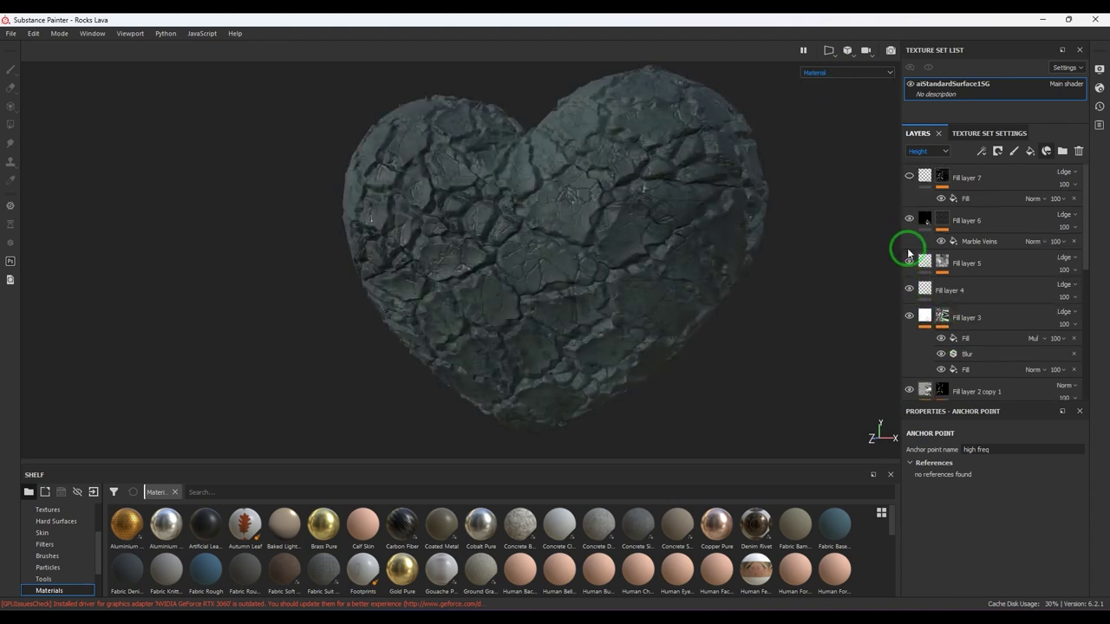
click(909, 177)
Step: Show the Emissive channel in the layer stack and hide Fill layer 7's mask fill
click(924, 151)
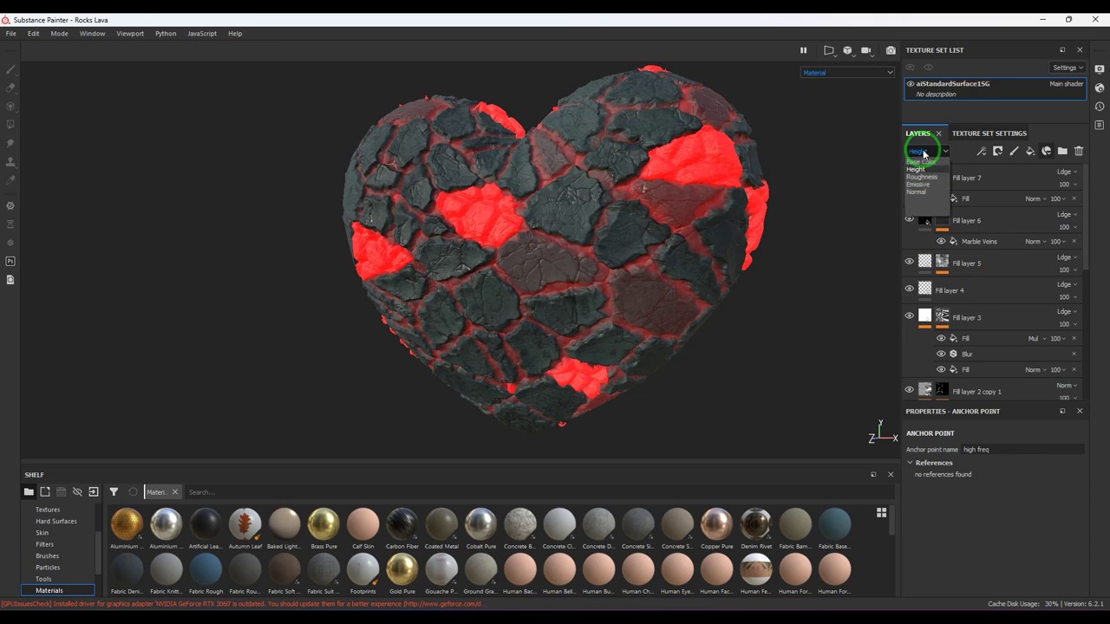
click(917, 184)
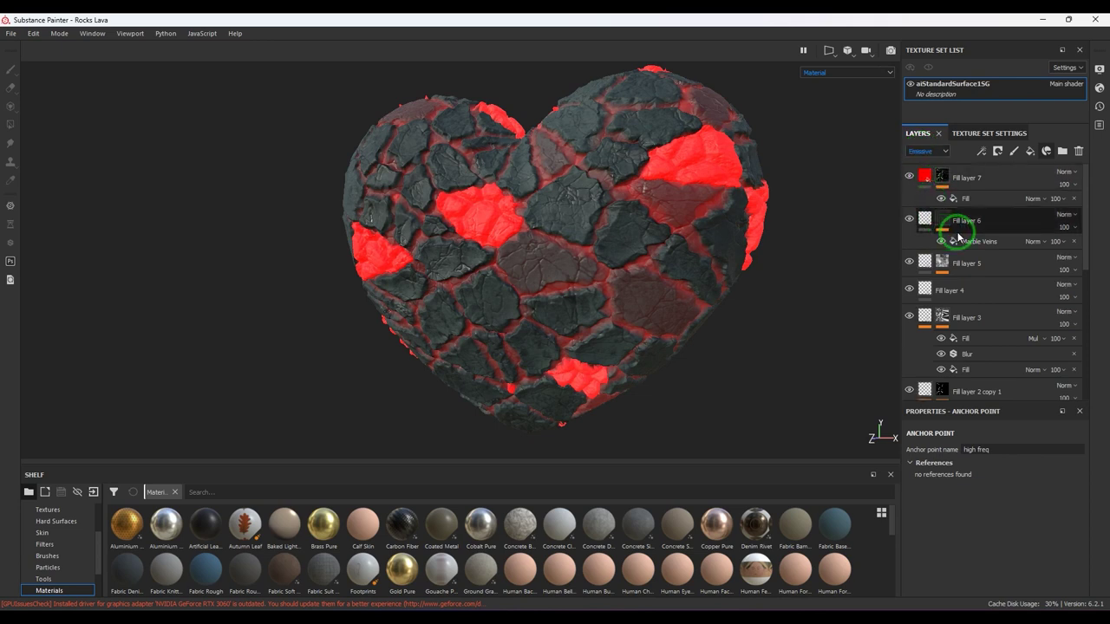
click(1009, 201)
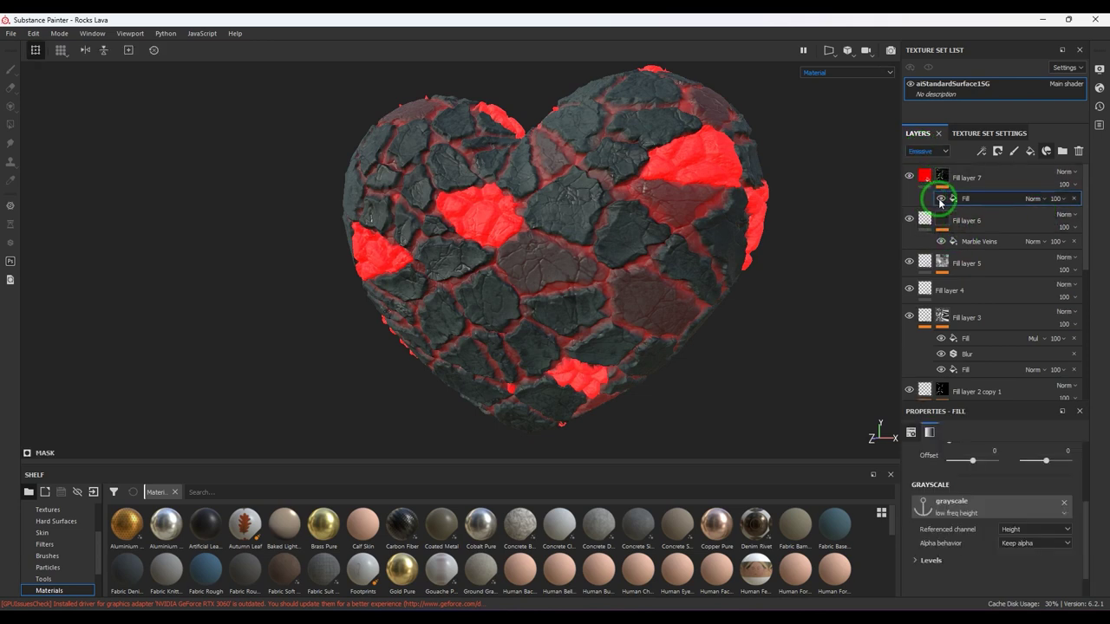
click(1032, 532)
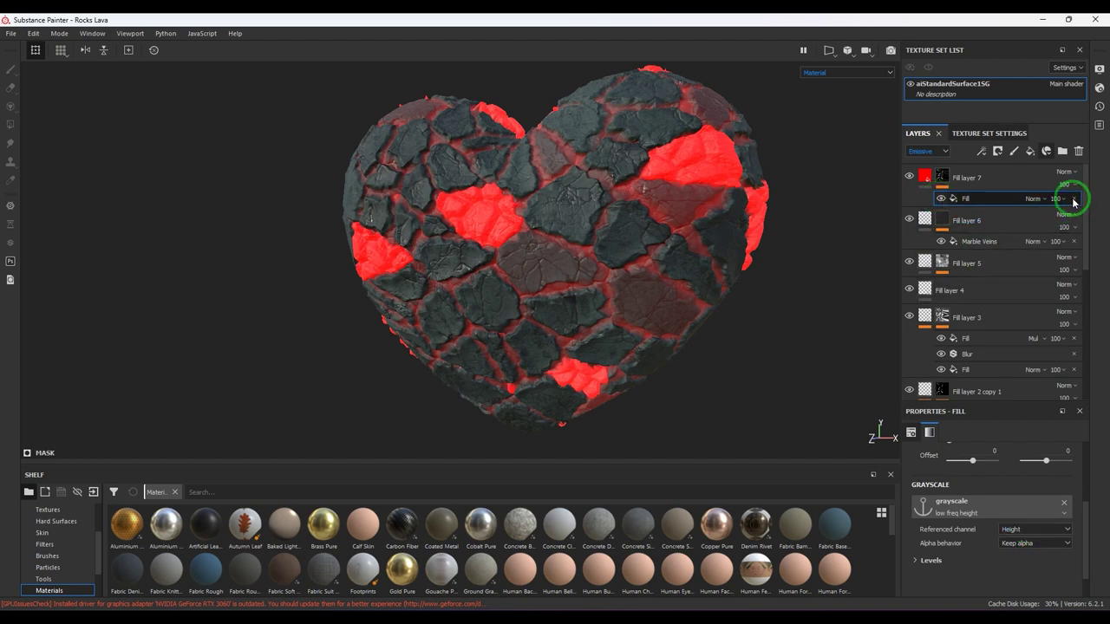
click(941, 199)
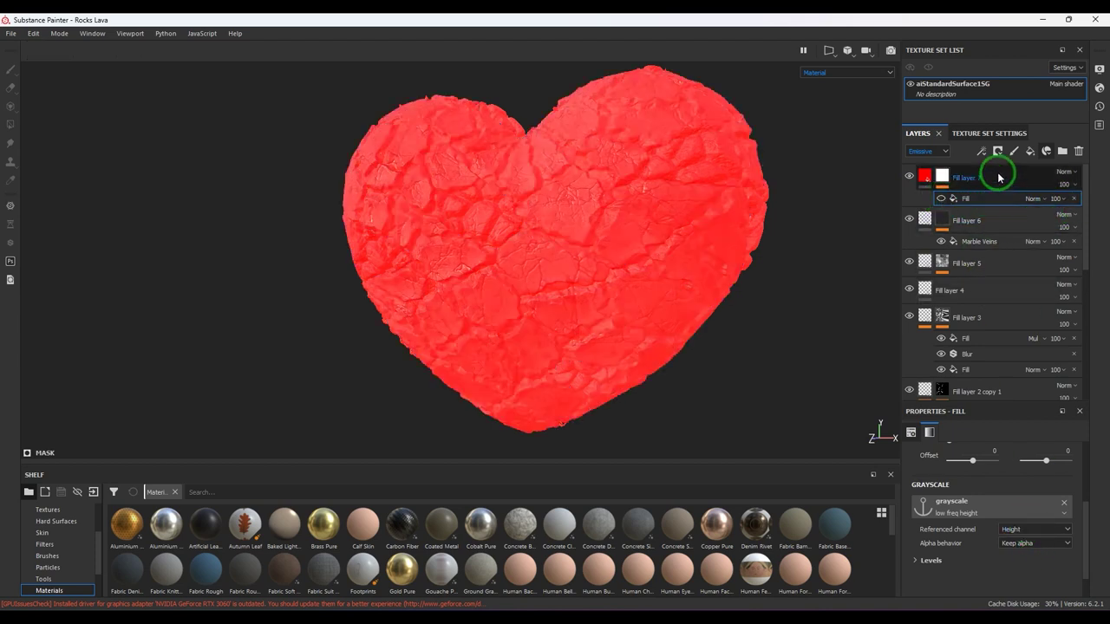
Step: Add a second mask fill to Fill layer 7 sourced from the high freq anchor's Height channel
click(995, 152)
click(998, 186)
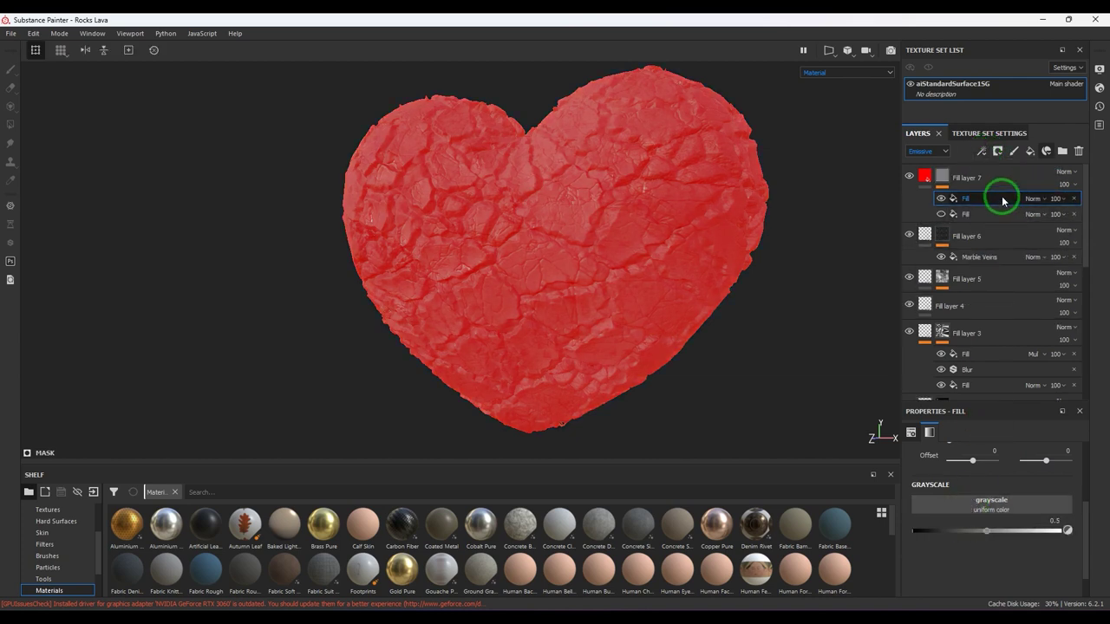
click(990, 501)
click(1014, 338)
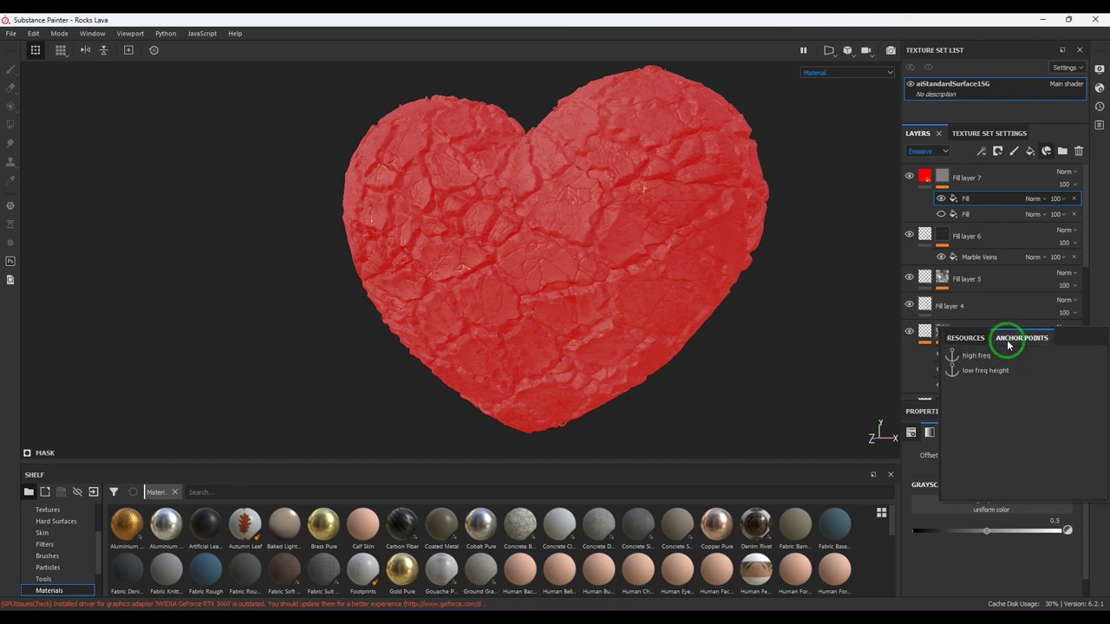
click(976, 356)
click(1035, 530)
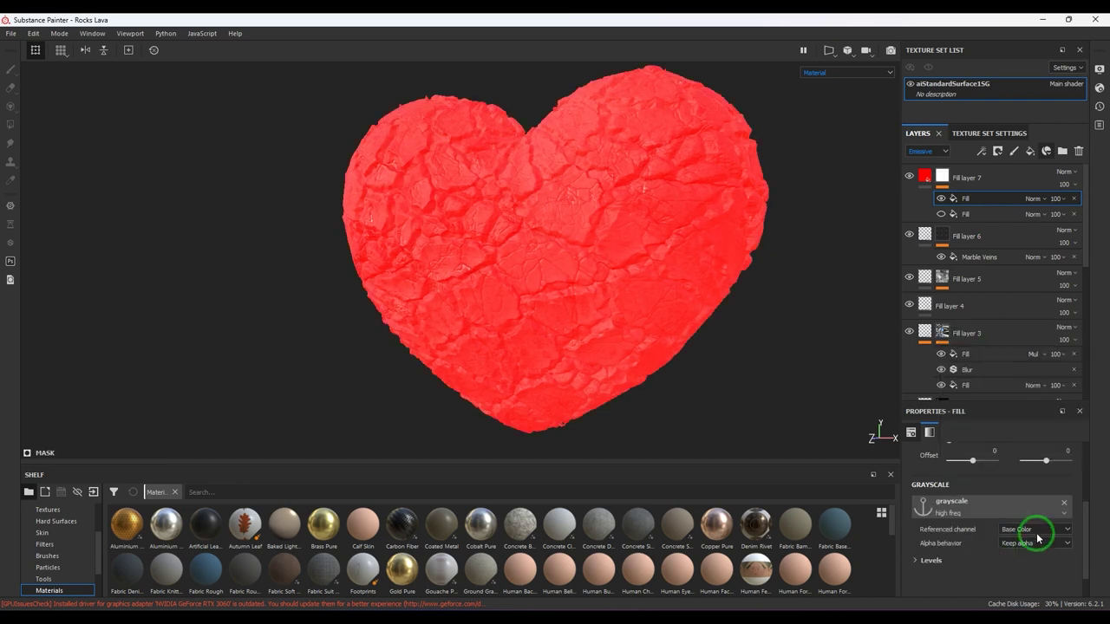
click(1028, 562)
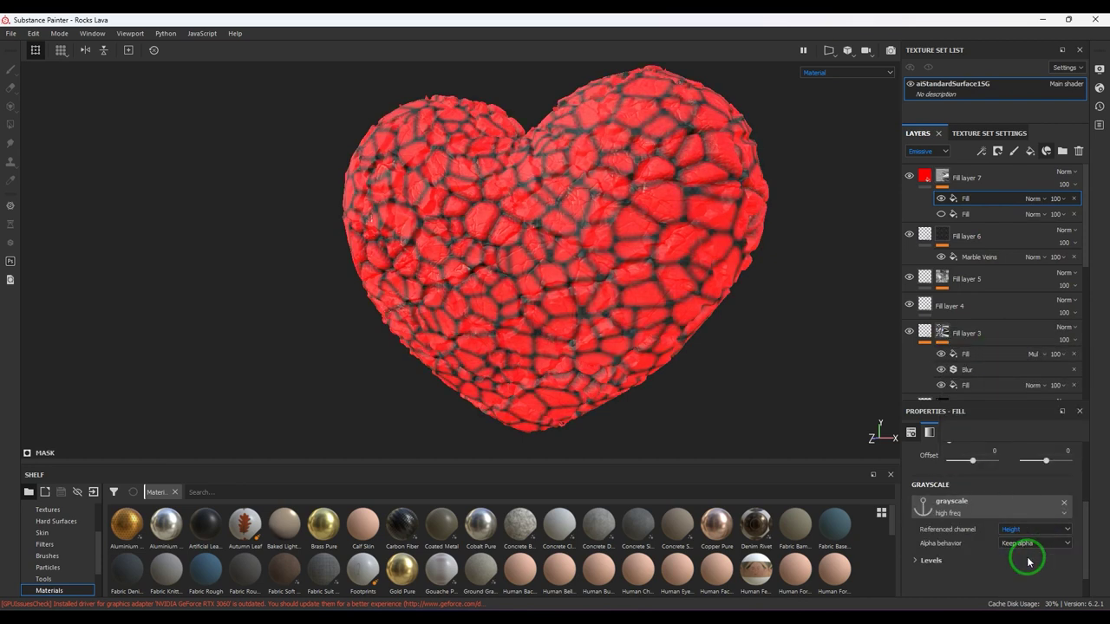
click(861, 187)
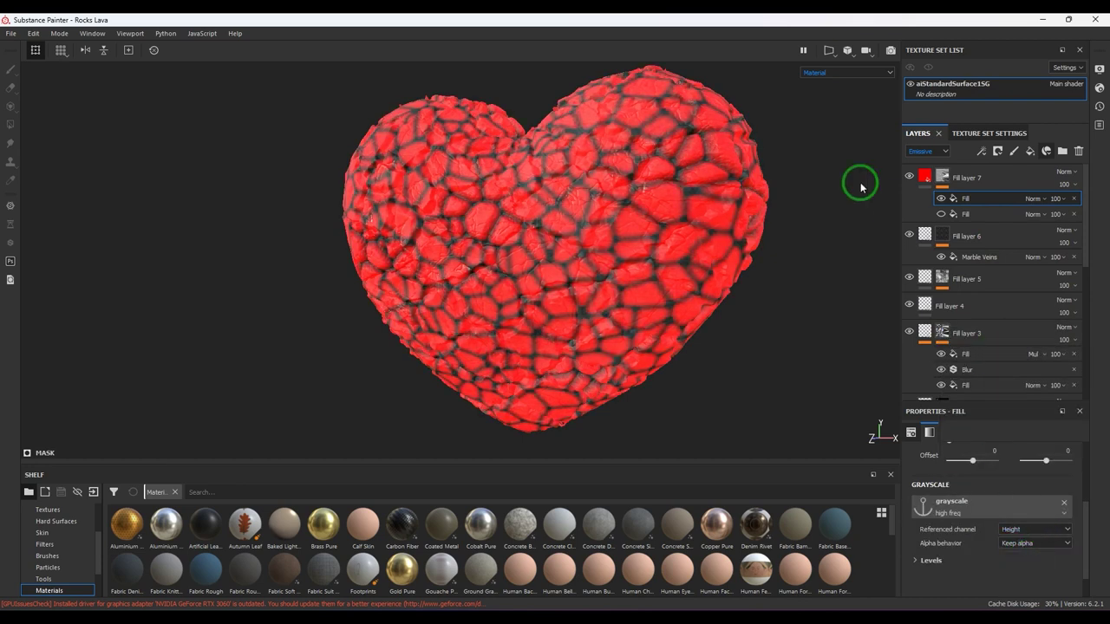
Step: Raise the new fill's Levels black point and re-enable the patch mask fill
click(931, 560)
scroll(941, 564, down, 2)
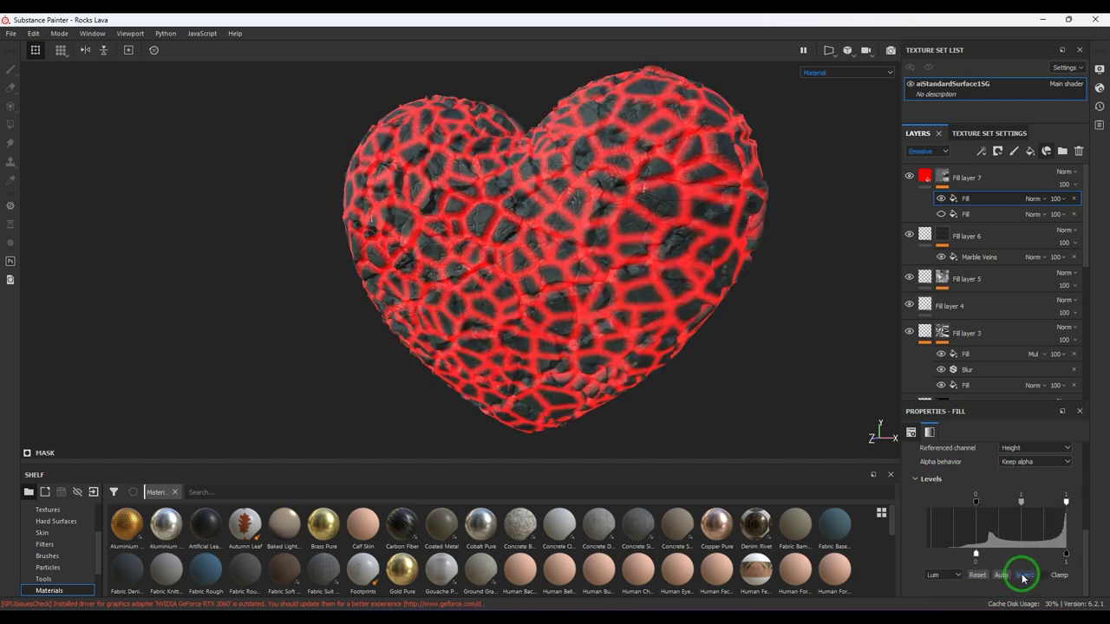
drag(994, 504, 1026, 512)
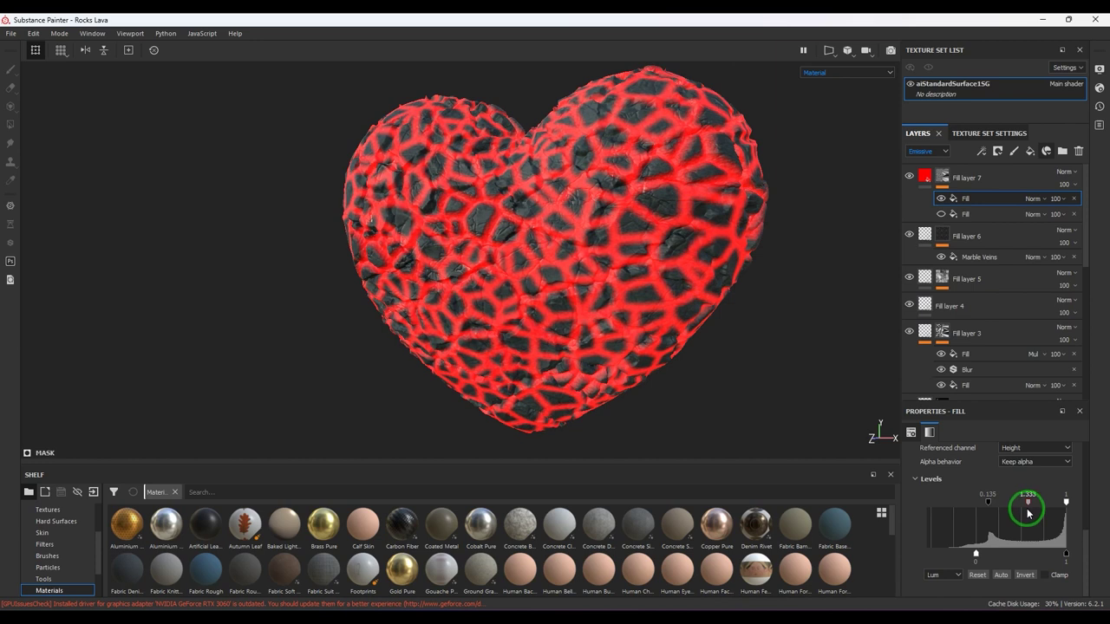
click(976, 213)
click(941, 213)
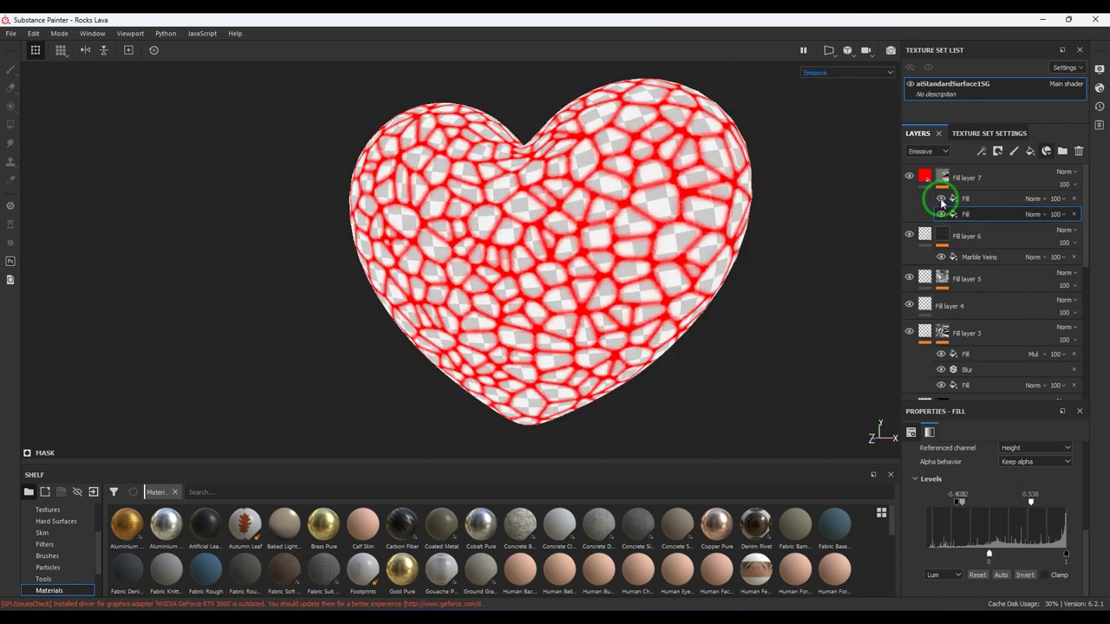
Step: View the mask channel and toggle the crack fill on and off to compare masks
click(817, 72)
click(829, 148)
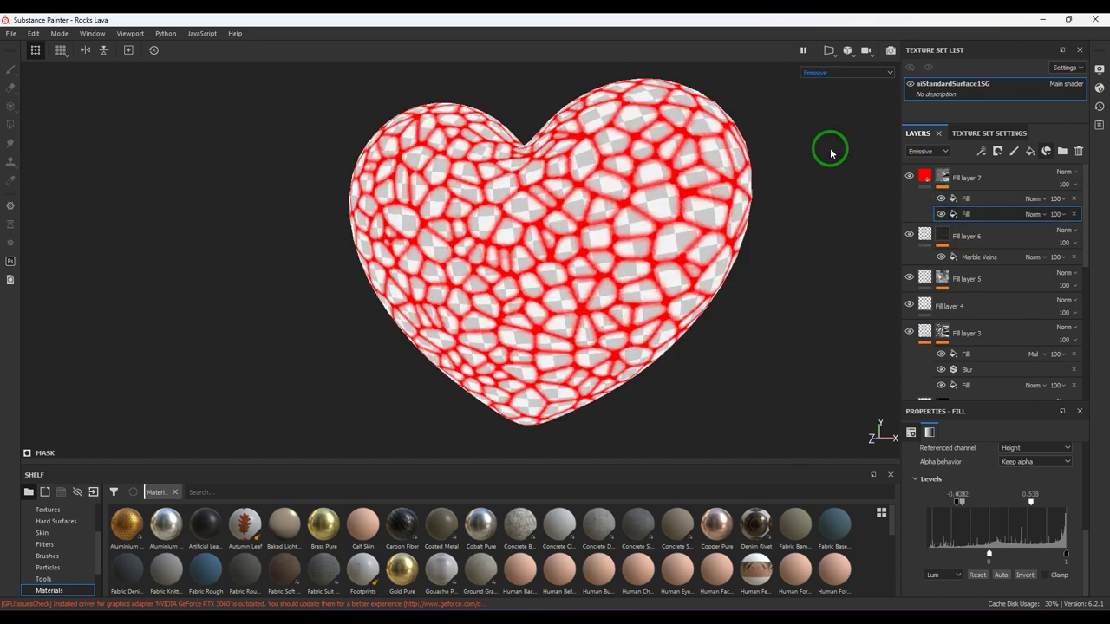
click(941, 198)
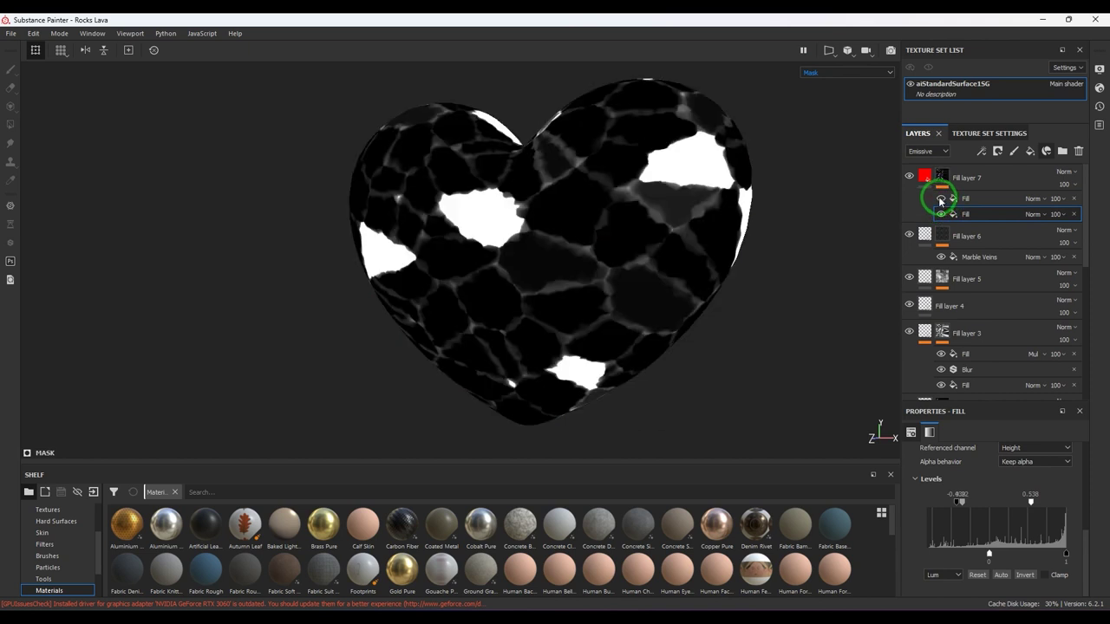
click(941, 199)
click(940, 198)
click(940, 198)
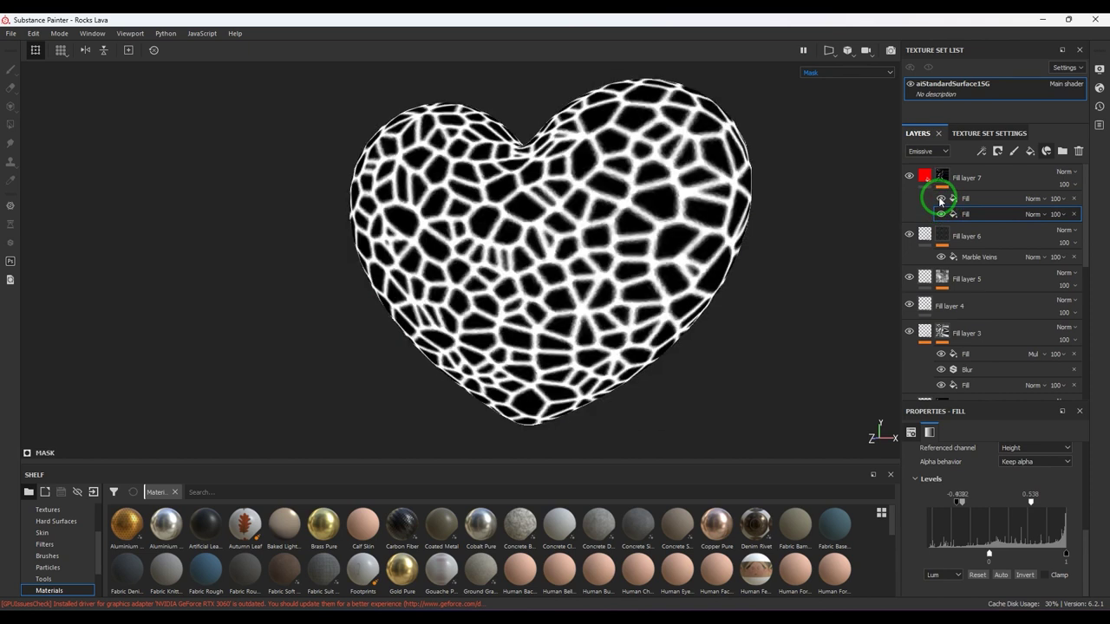
click(940, 198)
click(940, 198)
Step: Set the crack fill's blend mode to Multiply and return to the full material view
click(986, 199)
click(1031, 198)
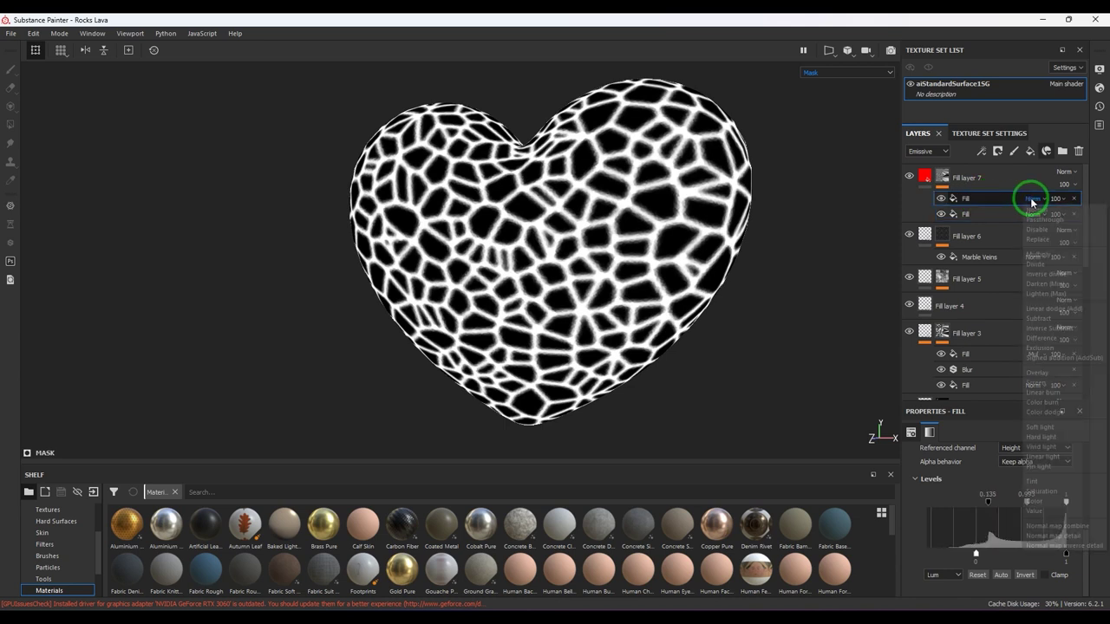
click(1030, 209)
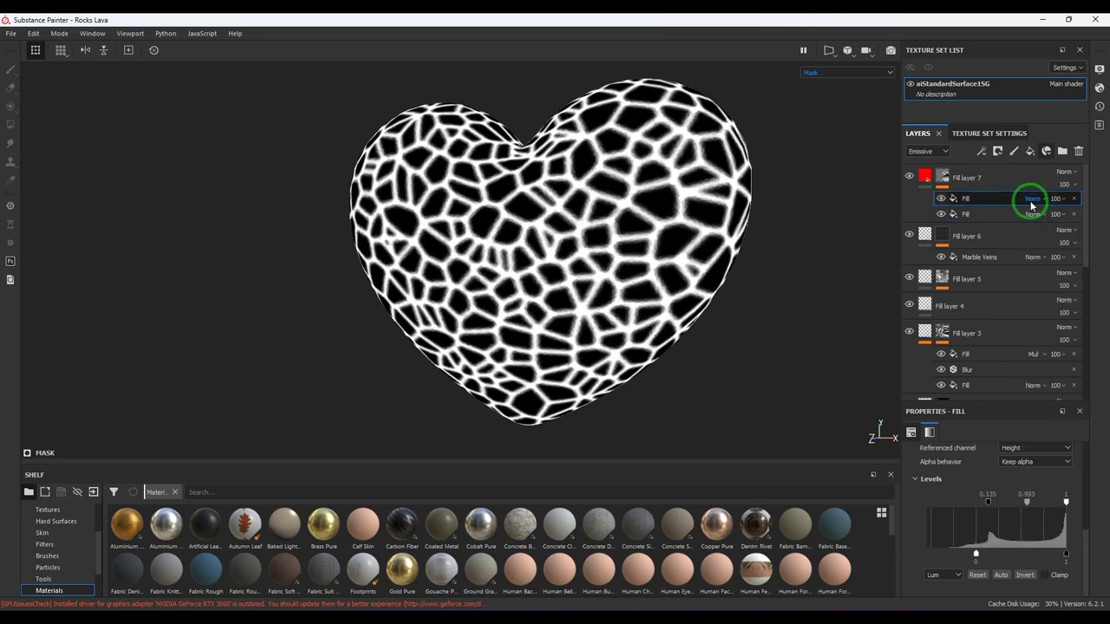
scroll(1031, 204, down, 1)
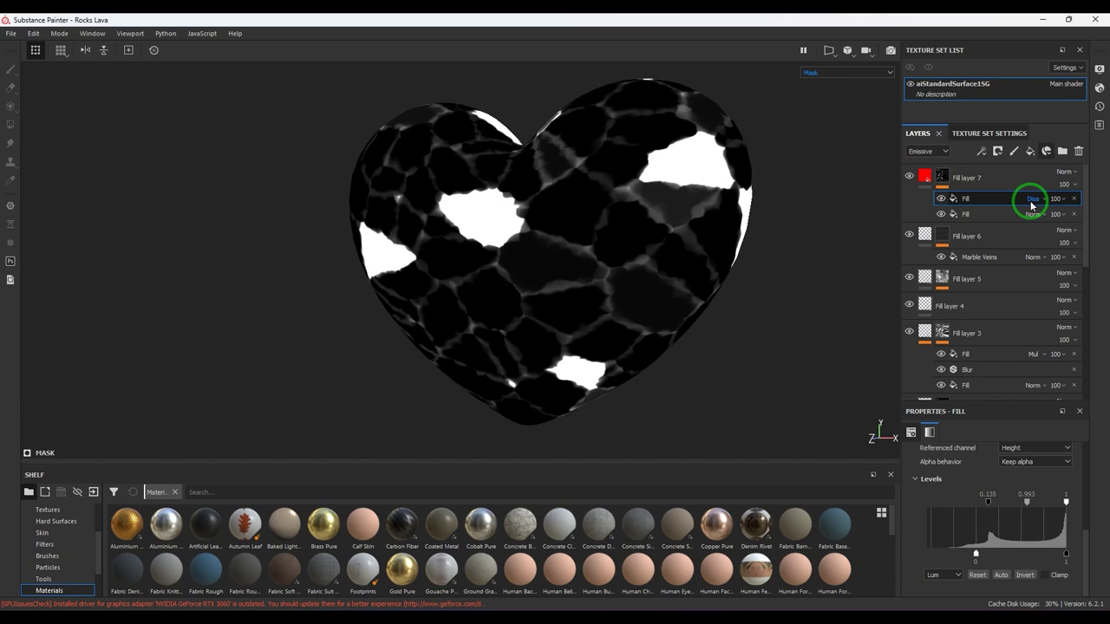
scroll(1031, 205, down, 2)
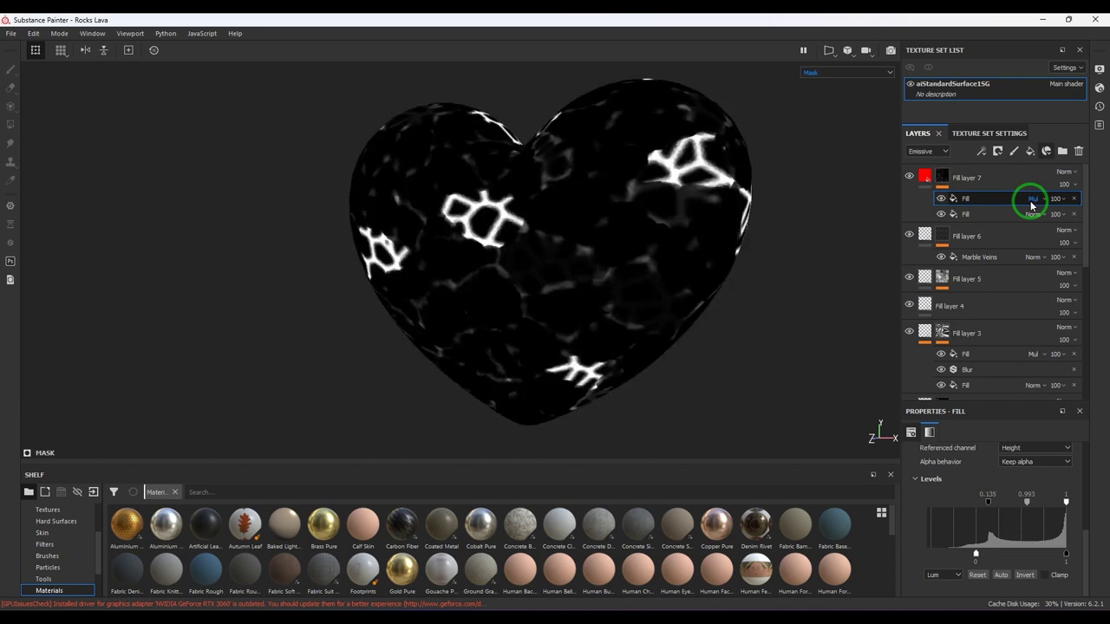
click(846, 73)
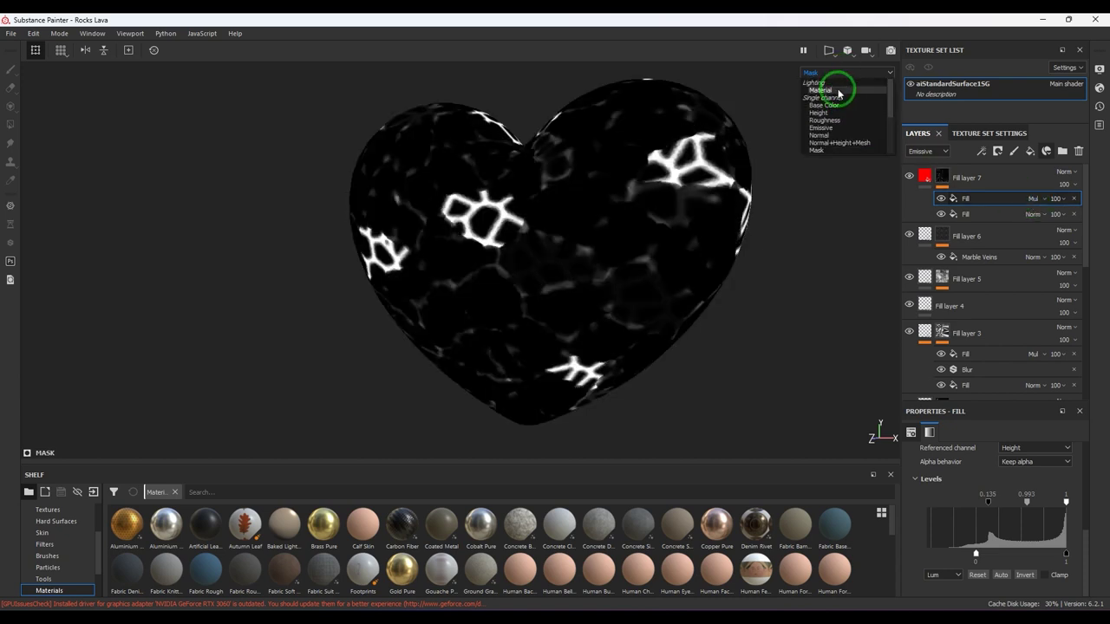
click(838, 123)
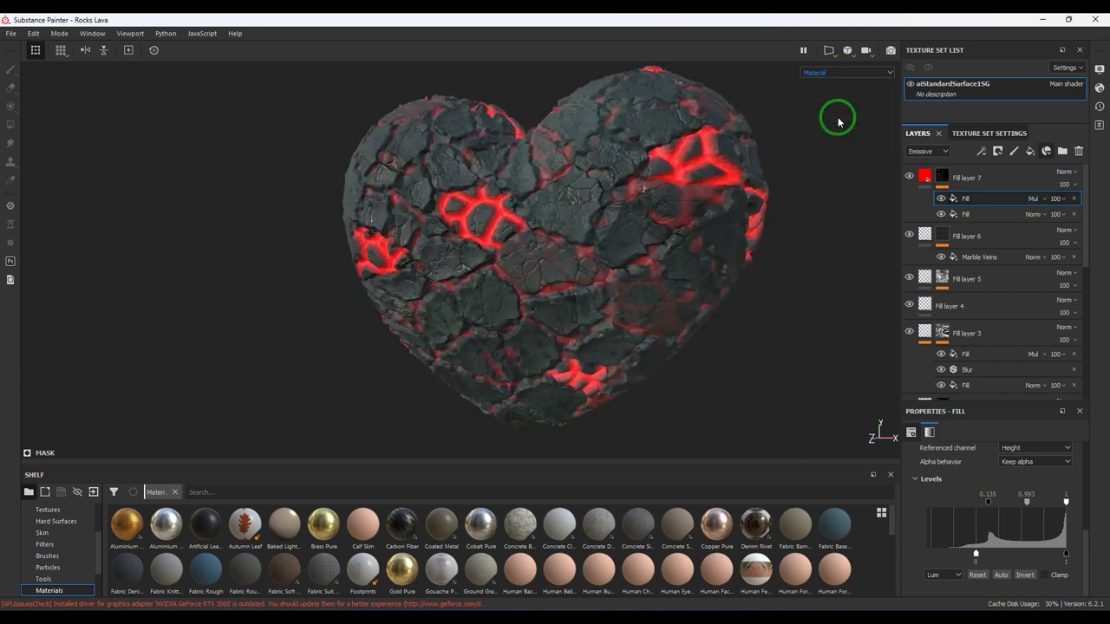
Step: Lower the Multiply fill's white point and the patch fill's black point to spread the lava
click(1060, 199)
click(1058, 221)
drag(1059, 223, 1105, 217)
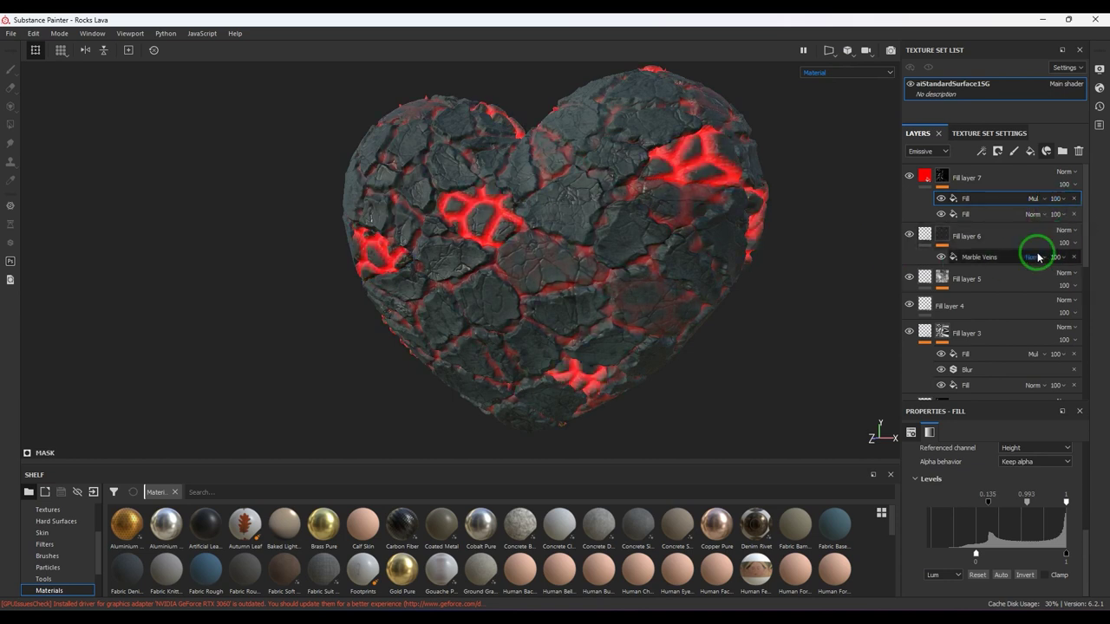
drag(1030, 505, 966, 508)
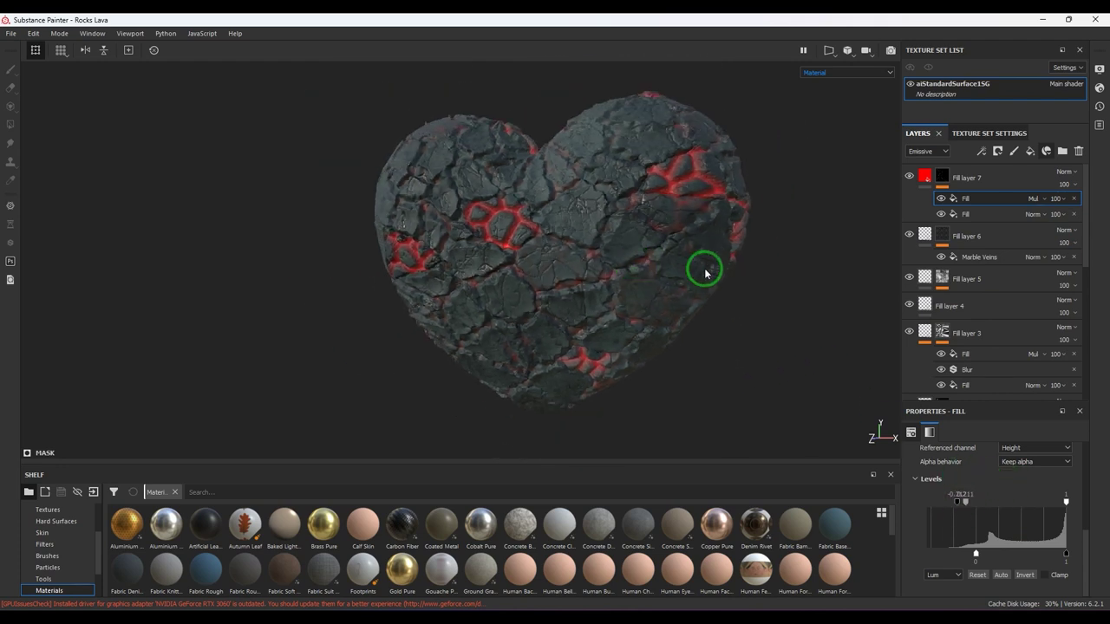
mouse_move(716, 317)
alt+mouse_down()
mouse_move(693, 311)
mouse_move(731, 324)
alt+mouse_up()
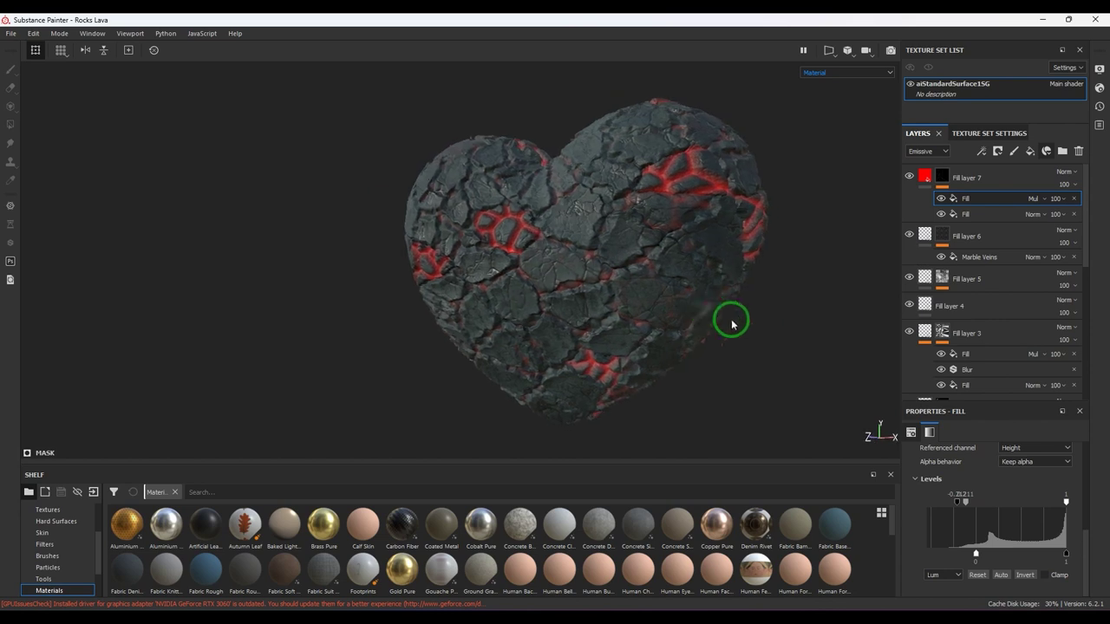
click(944, 215)
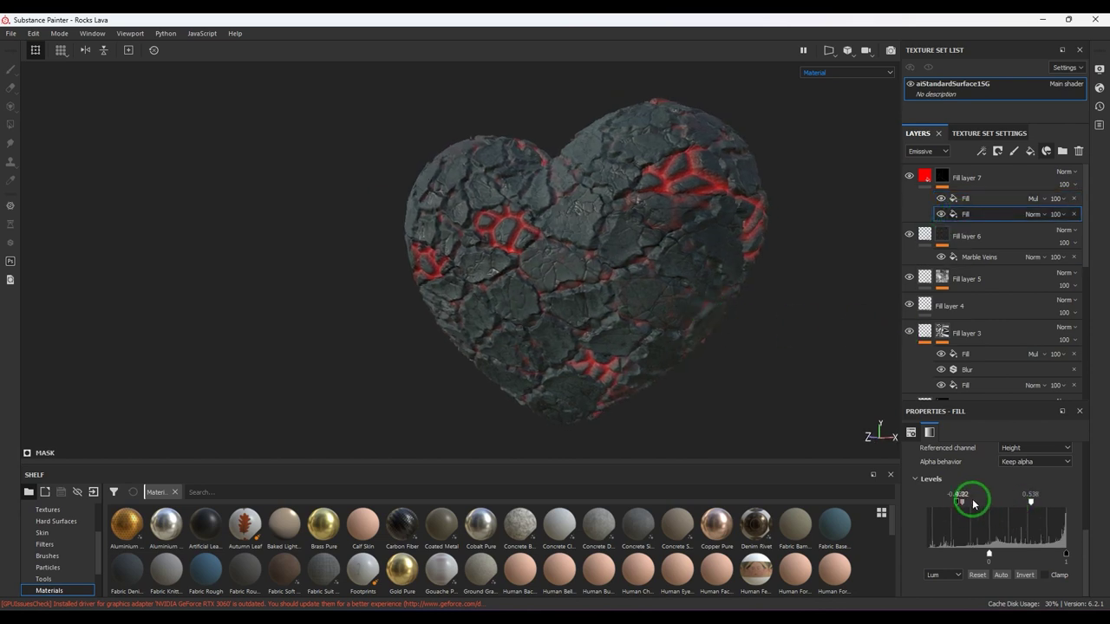
drag(986, 508, 990, 506)
click(919, 247)
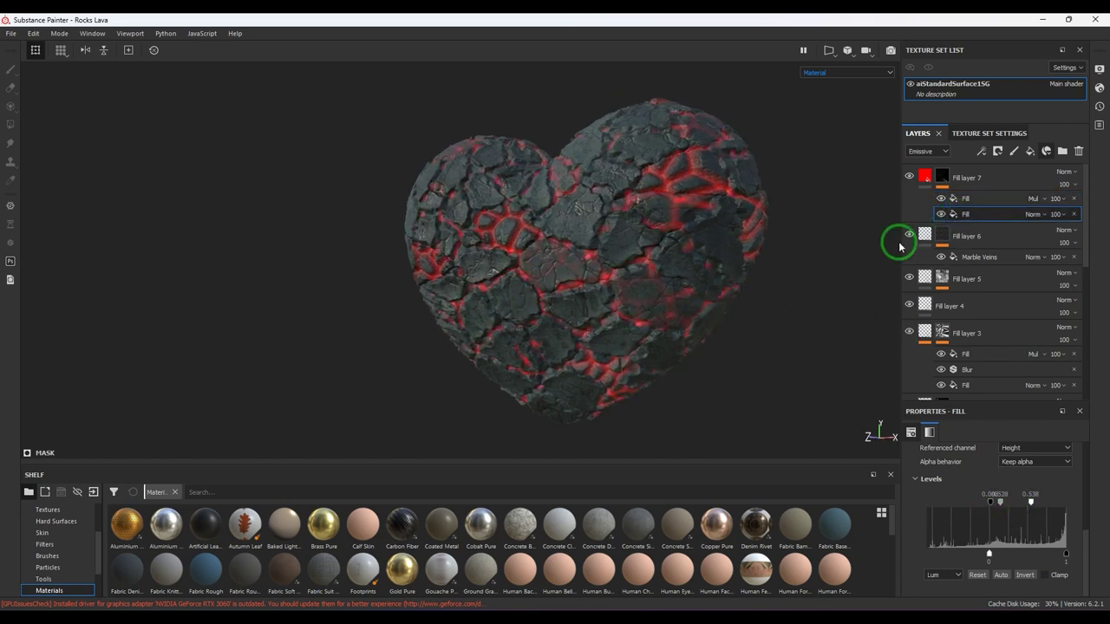
click(926, 176)
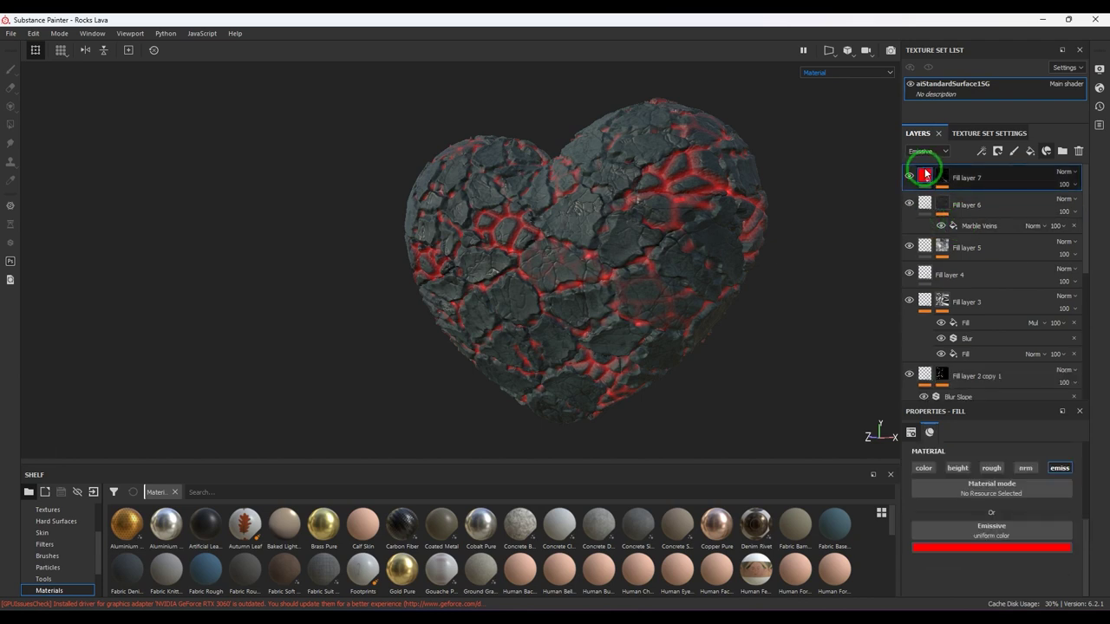
Step: Duplicate Fill layer 7 and shift the copy's emissive colour to orange-yellow
mouse_move(925, 174)
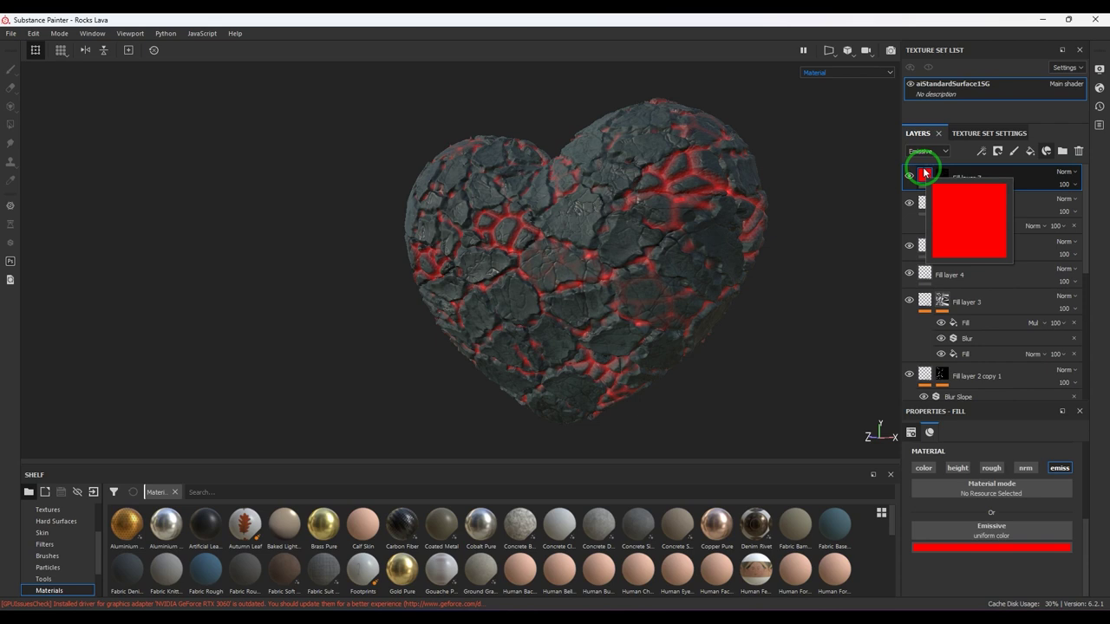
key(ctrl+d)
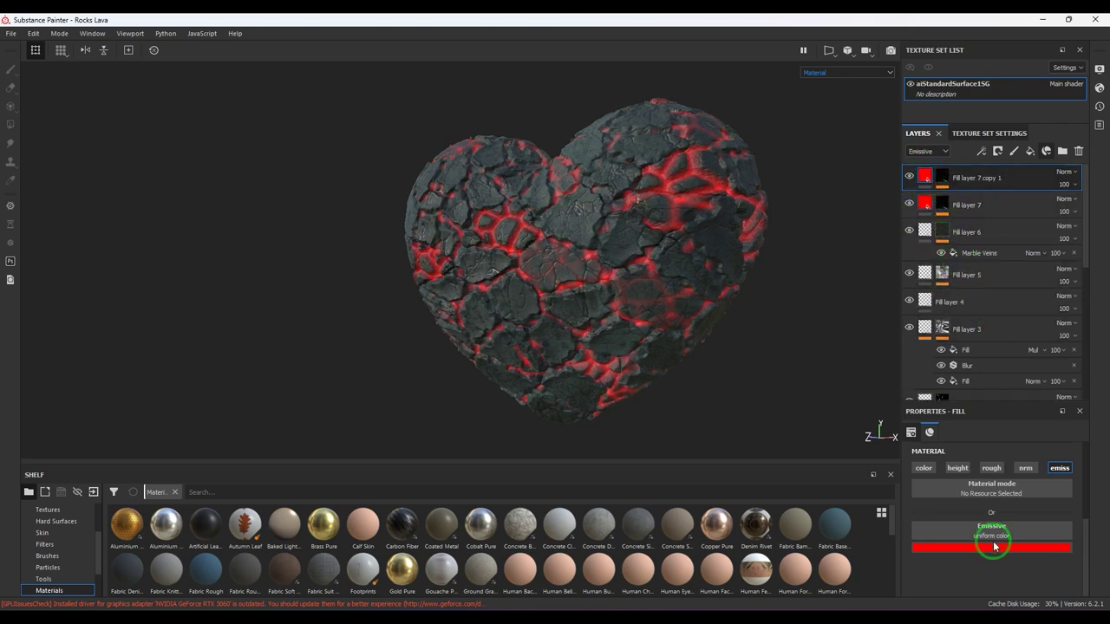
click(995, 545)
drag(1049, 525, 1051, 513)
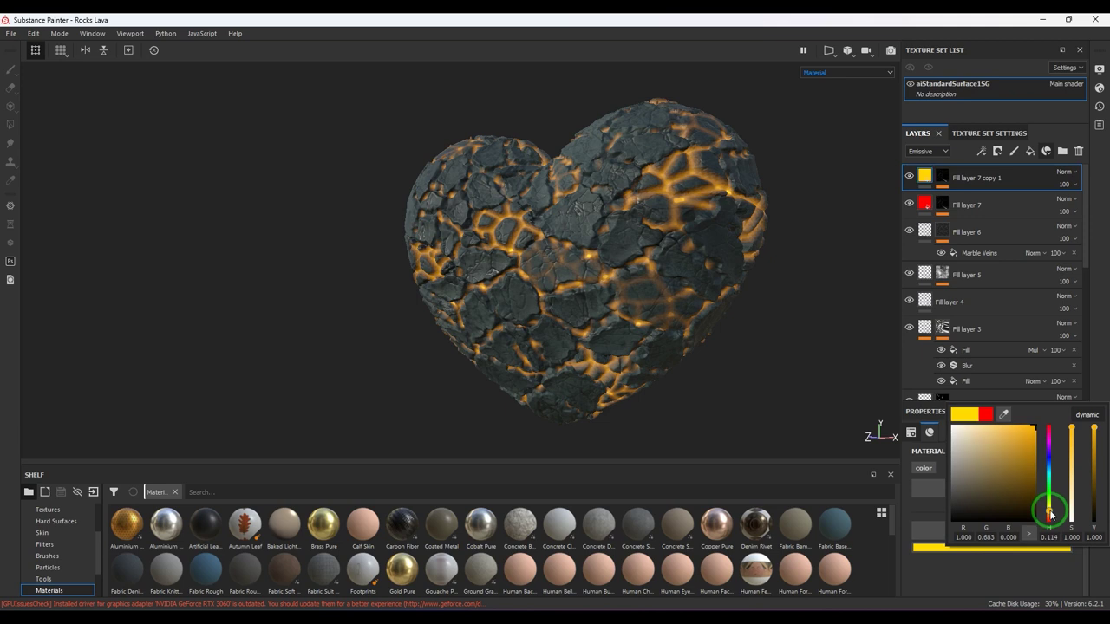
Step: Narrow the copy's masks: patch fill white level 0.243, high freq fill white level 0.699
click(942, 176)
click(978, 215)
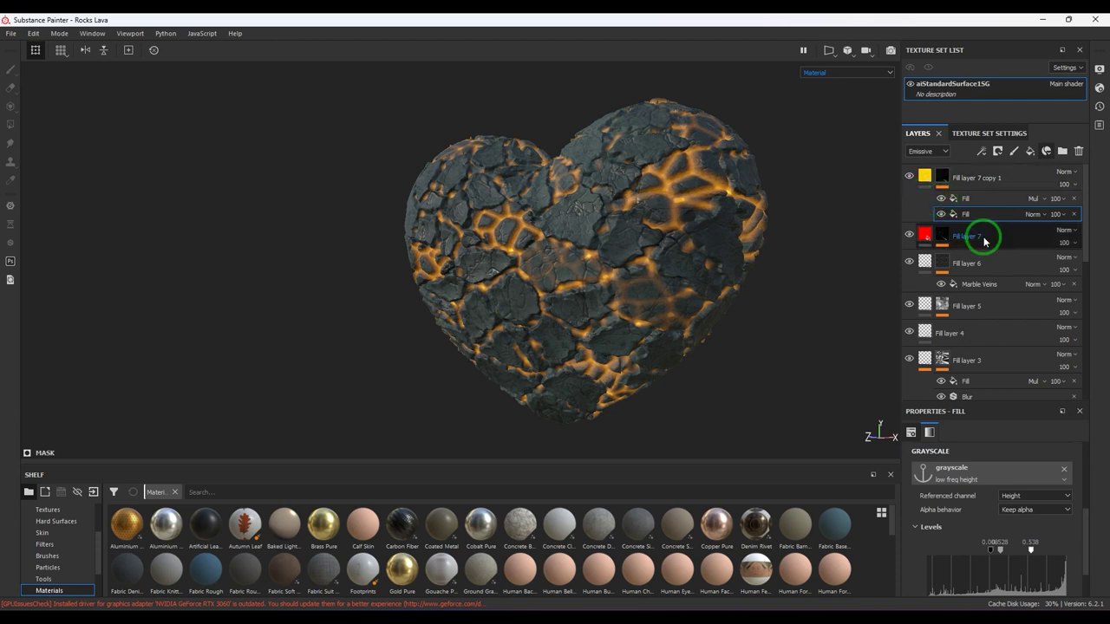
drag(1017, 555, 935, 556)
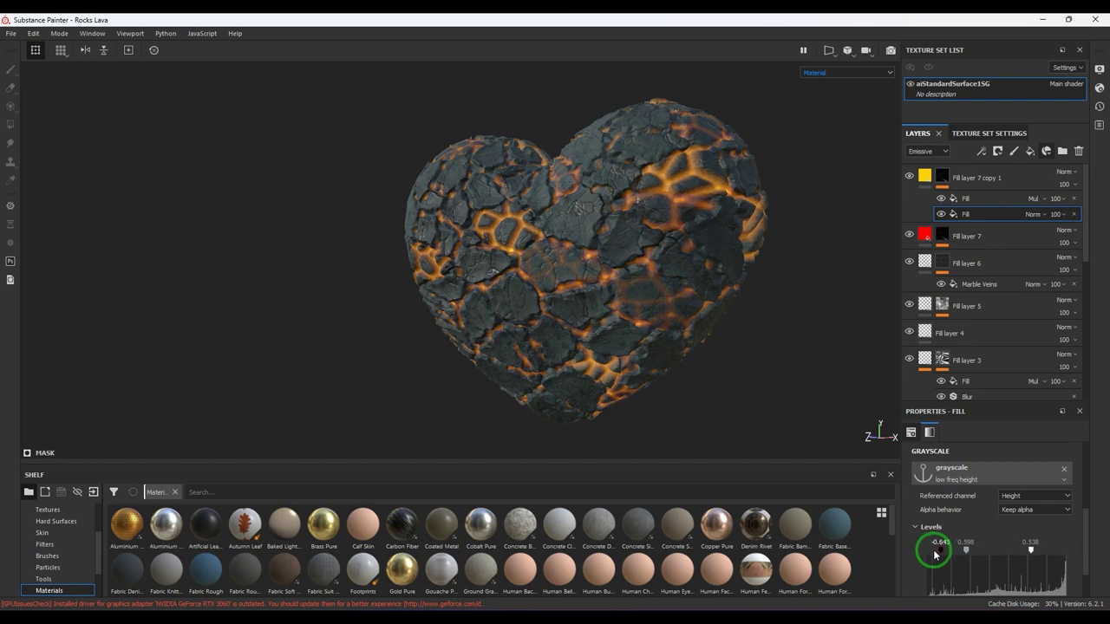
drag(1030, 550, 933, 555)
click(965, 199)
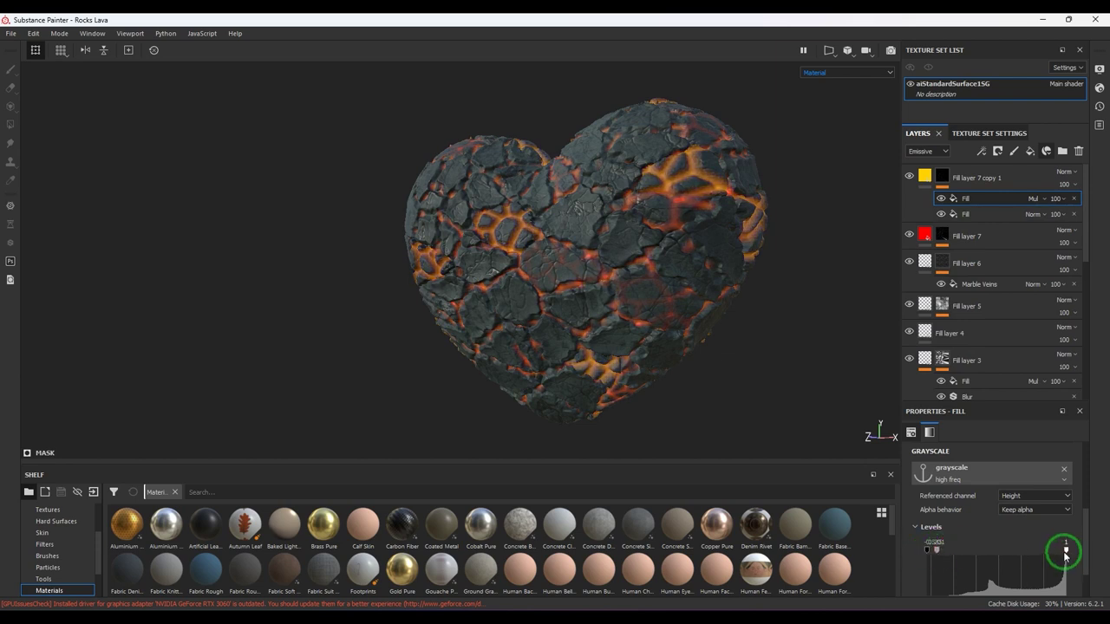
drag(1065, 555, 1040, 557)
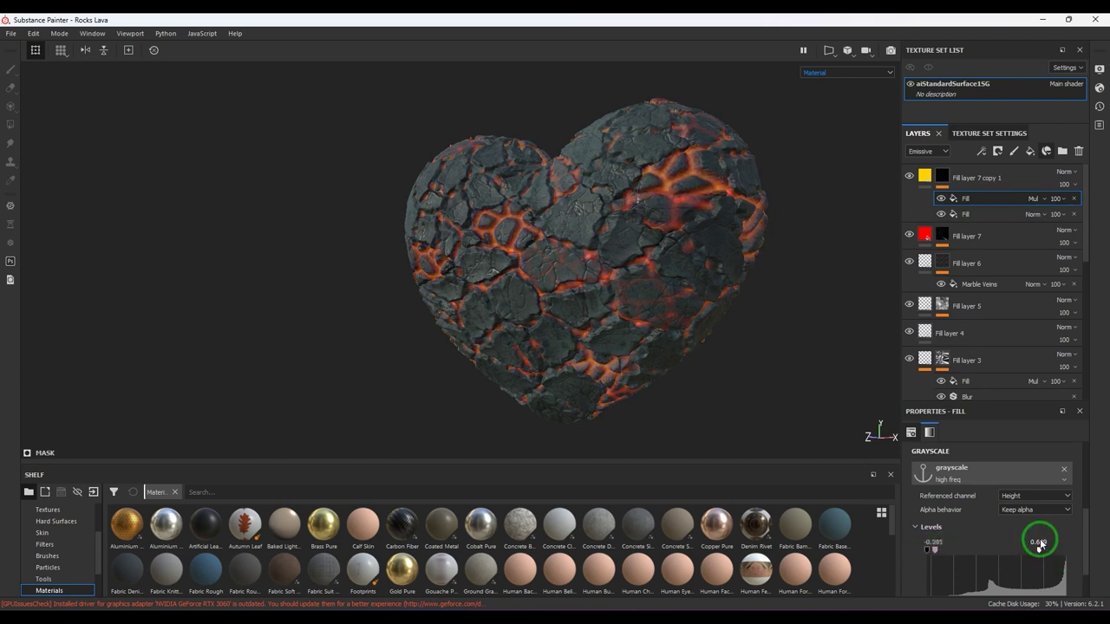
click(613, 249)
Step: Orbit the heart to inspect the orange crack cores and switch to Iray rendering
alt+drag(632, 301, 718, 372)
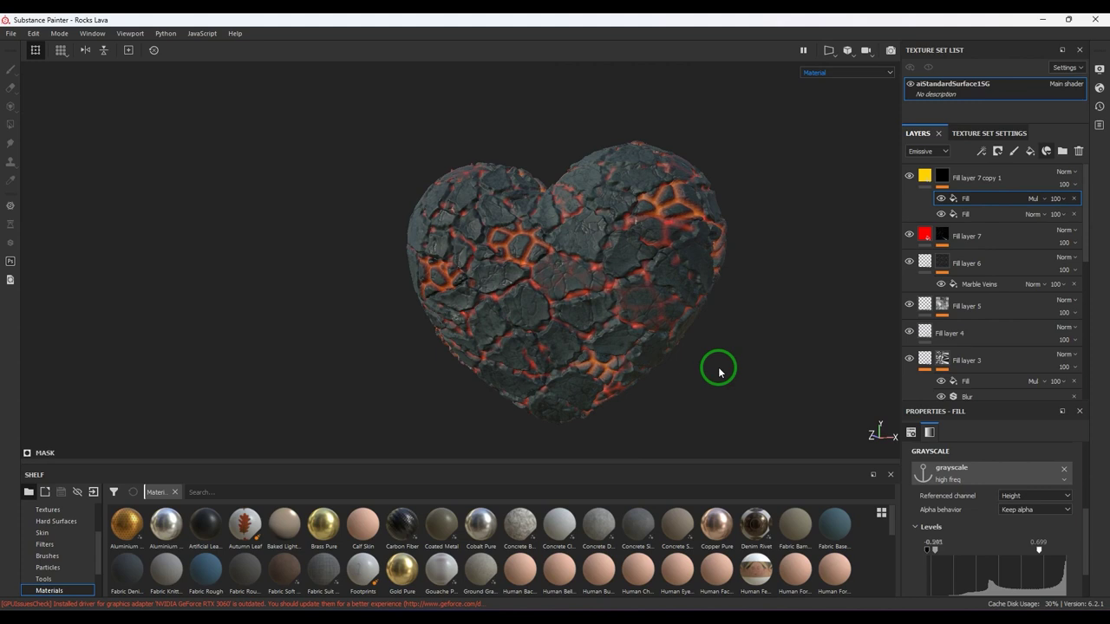
alt+drag(717, 372, 722, 338)
alt+drag(729, 258, 307, 130)
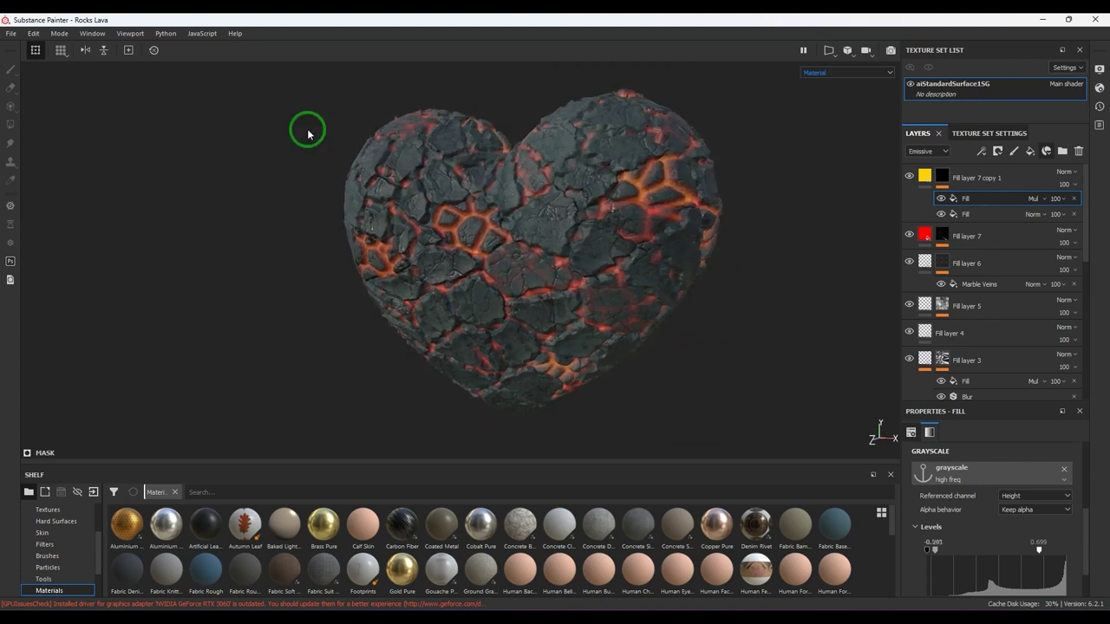
key(F10)
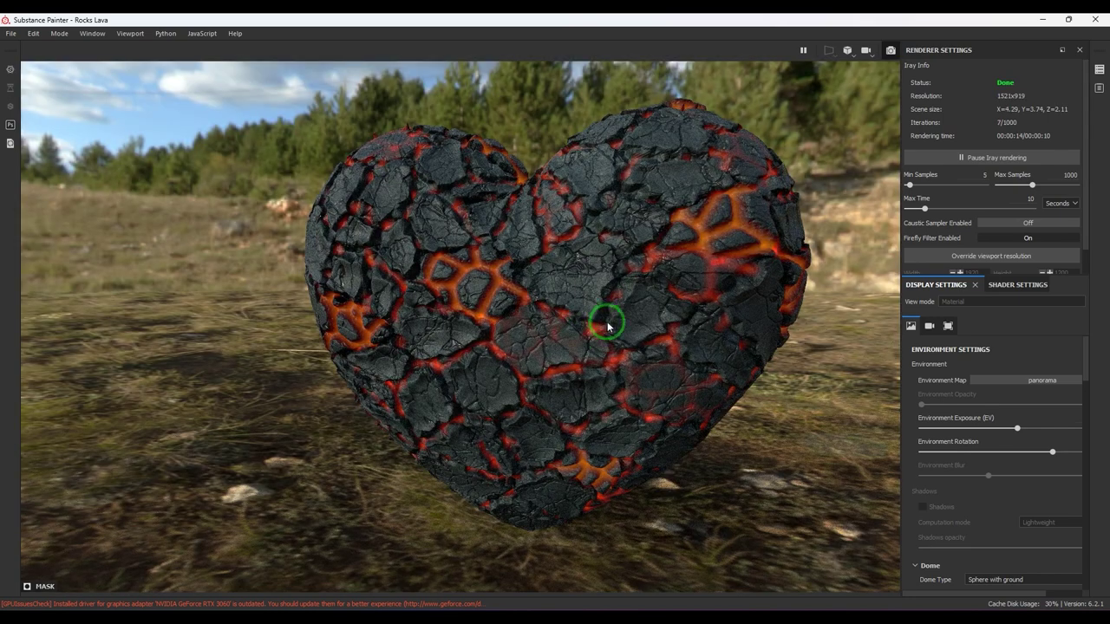
Step: Return to the normal viewport and choose the Autumn Forest environment map
scroll(797, 407, up, 2)
scroll(1034, 440, down, 10)
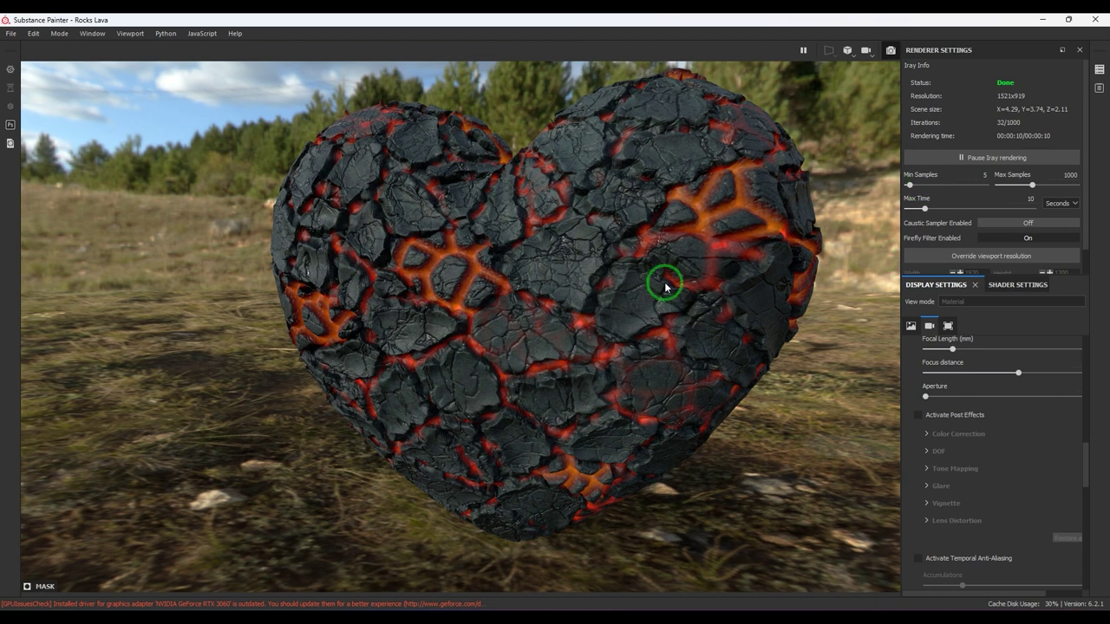
click(59, 33)
click(78, 48)
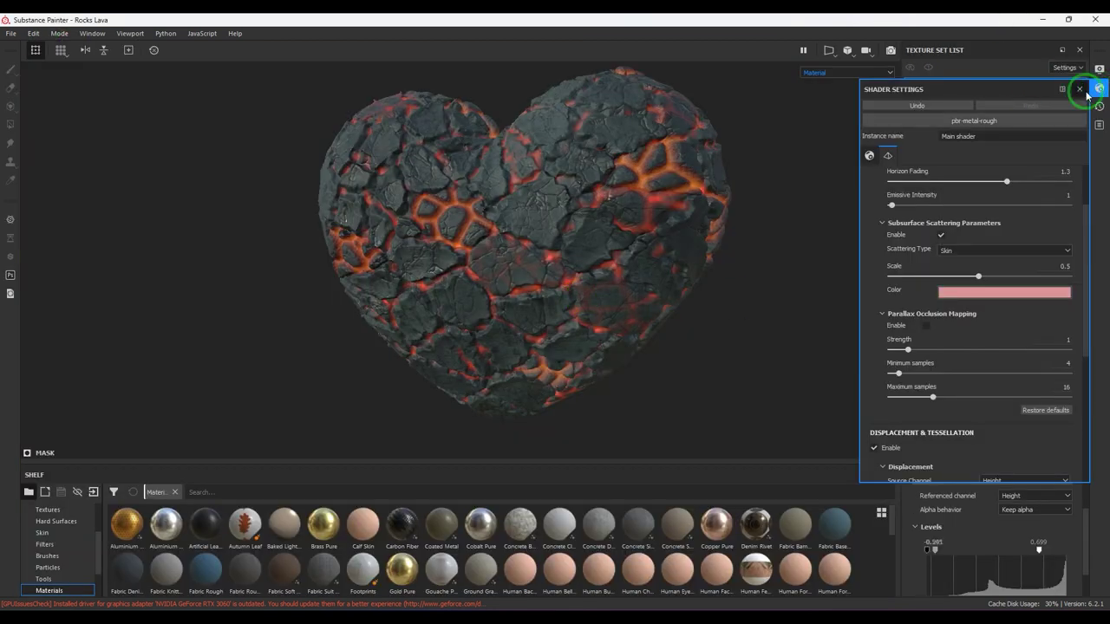
click(1098, 68)
scroll(954, 217, up, 5)
click(1011, 169)
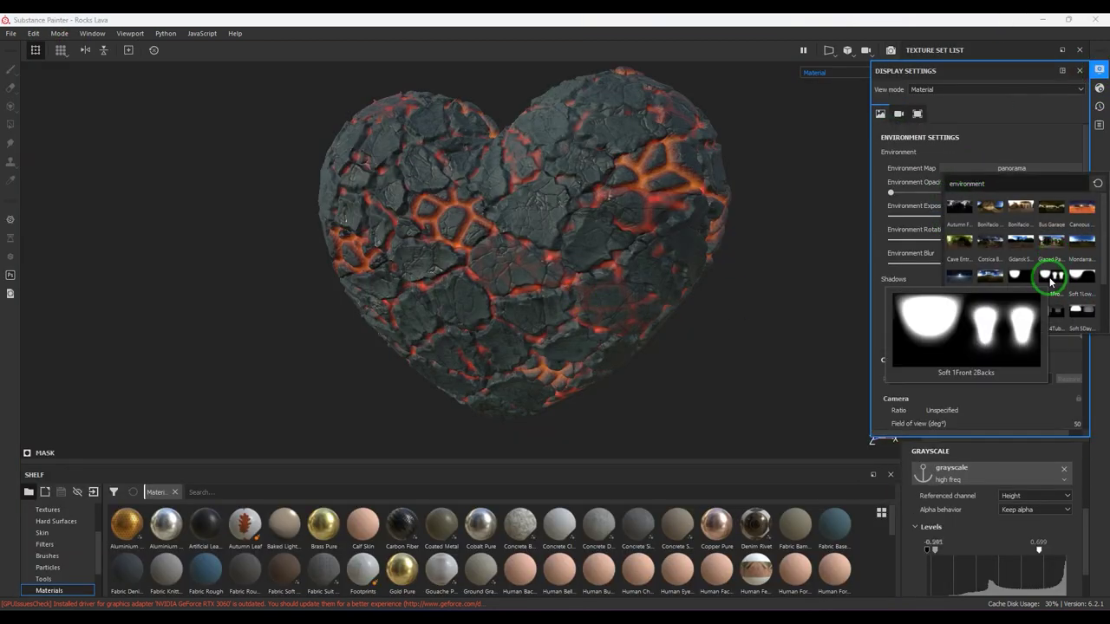
click(1051, 282)
click(1011, 168)
click(1015, 255)
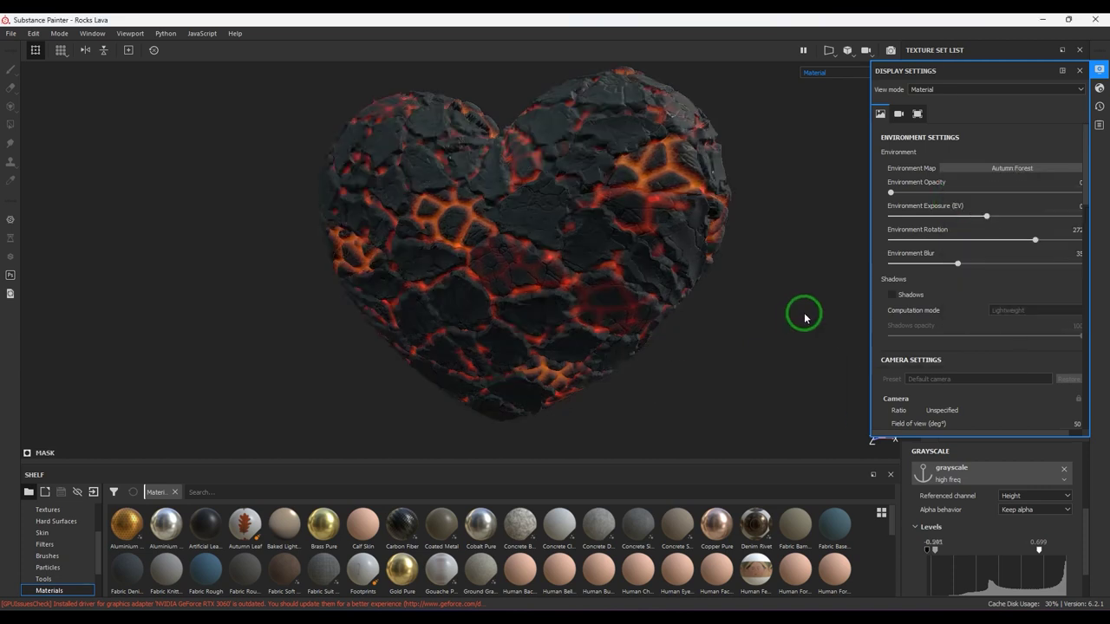
Step: Enable shadows and glare post effects, rotate the environment, and render in Iray
click(922, 297)
scroll(914, 290, down, 1)
scroll(911, 260, up, 1)
drag(892, 192, 813, 201)
scroll(919, 253, down, 3)
click(887, 280)
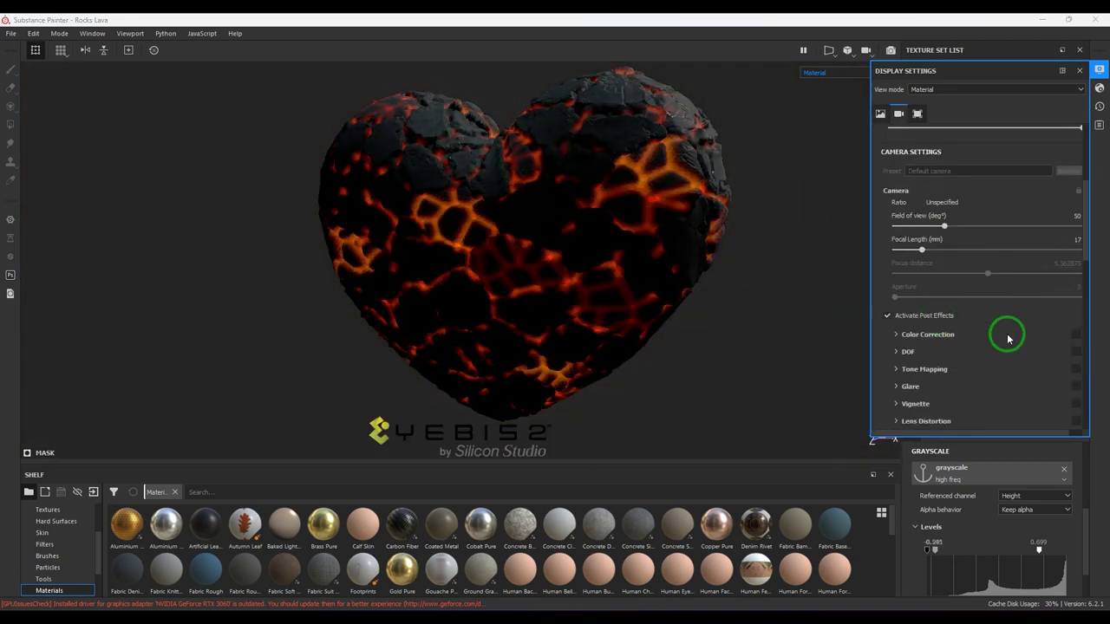
scroll(996, 332, down, 2)
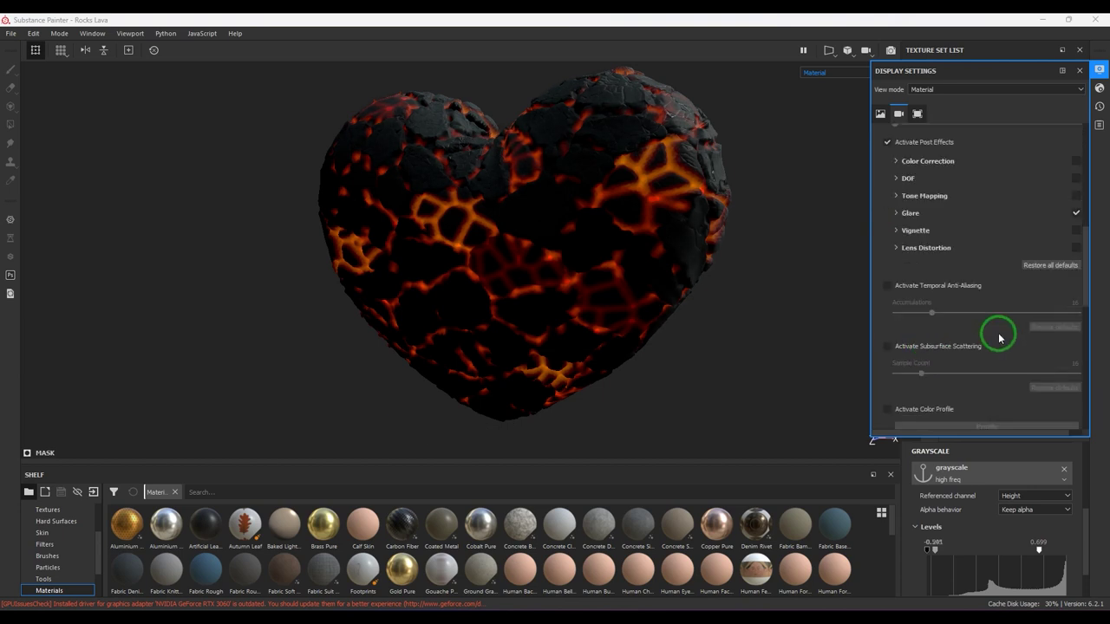
scroll(994, 330, up, 5)
scroll(993, 328, down, 2)
scroll(991, 324, up, 2)
shift+right_drag(739, 351, 720, 329)
click(60, 49)
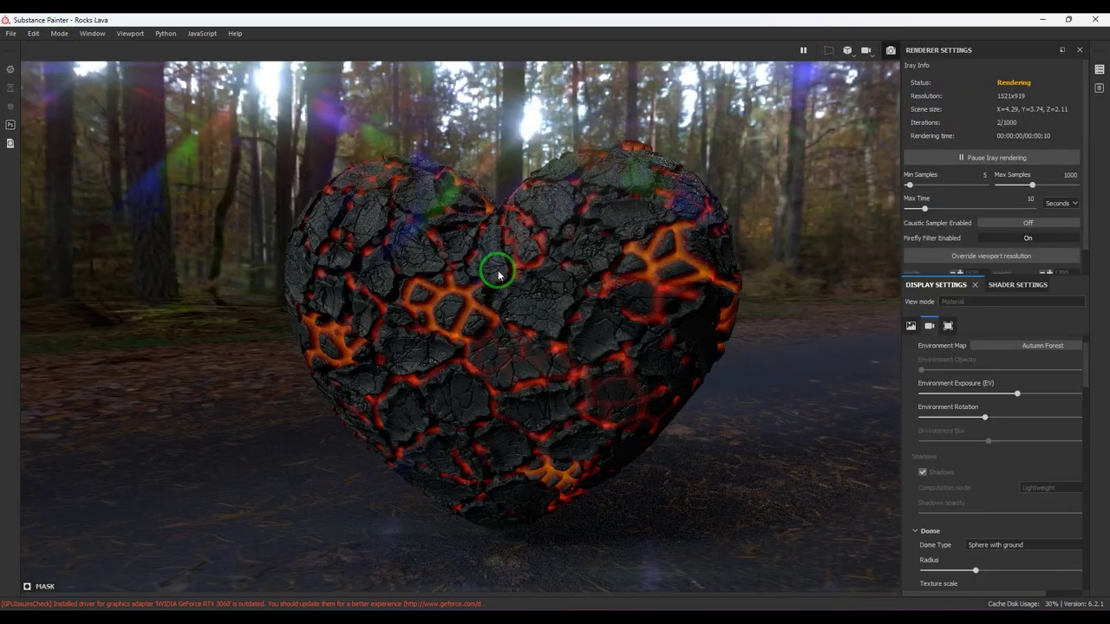
Step: In the normal viewport's display settings, set the environment map to Tomoco Studio
click(62, 48)
click(1098, 69)
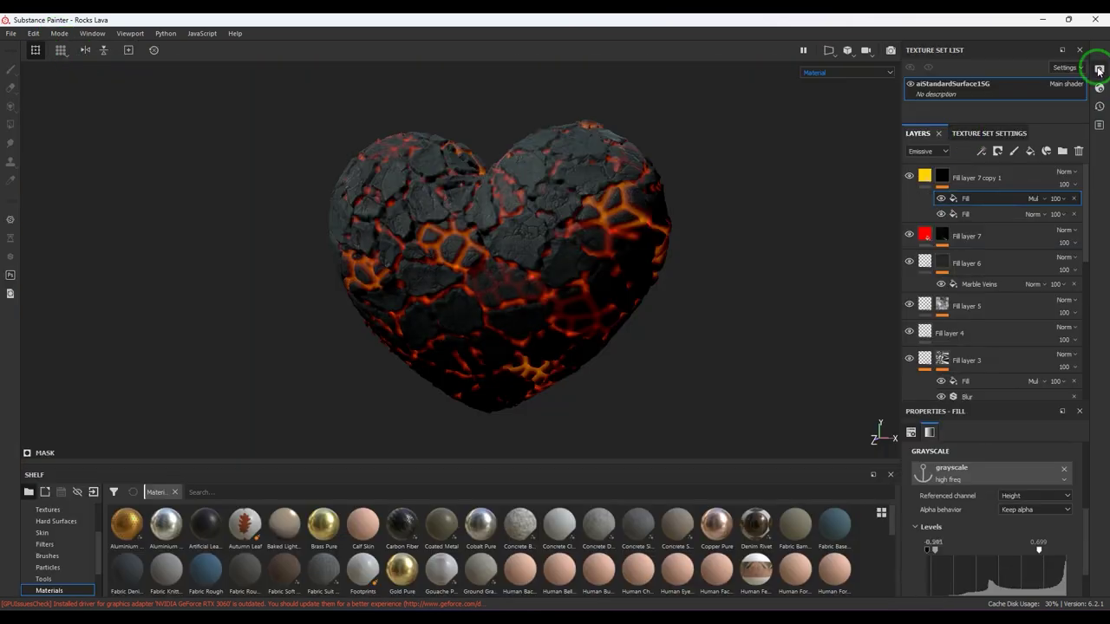
click(1013, 133)
click(1083, 250)
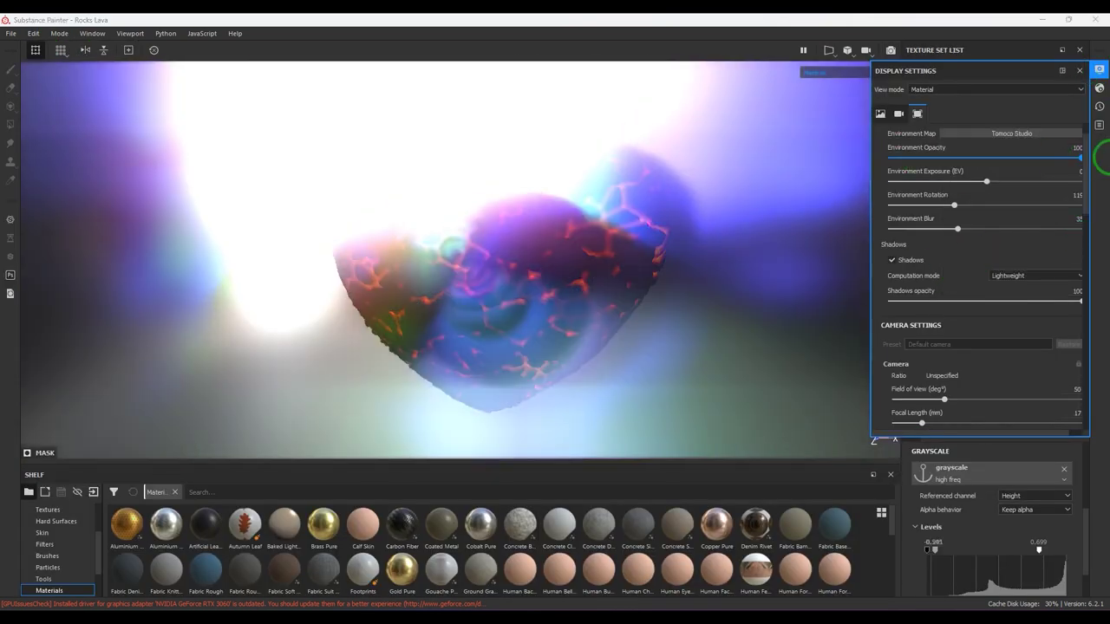
scroll(1011, 359, down, 15)
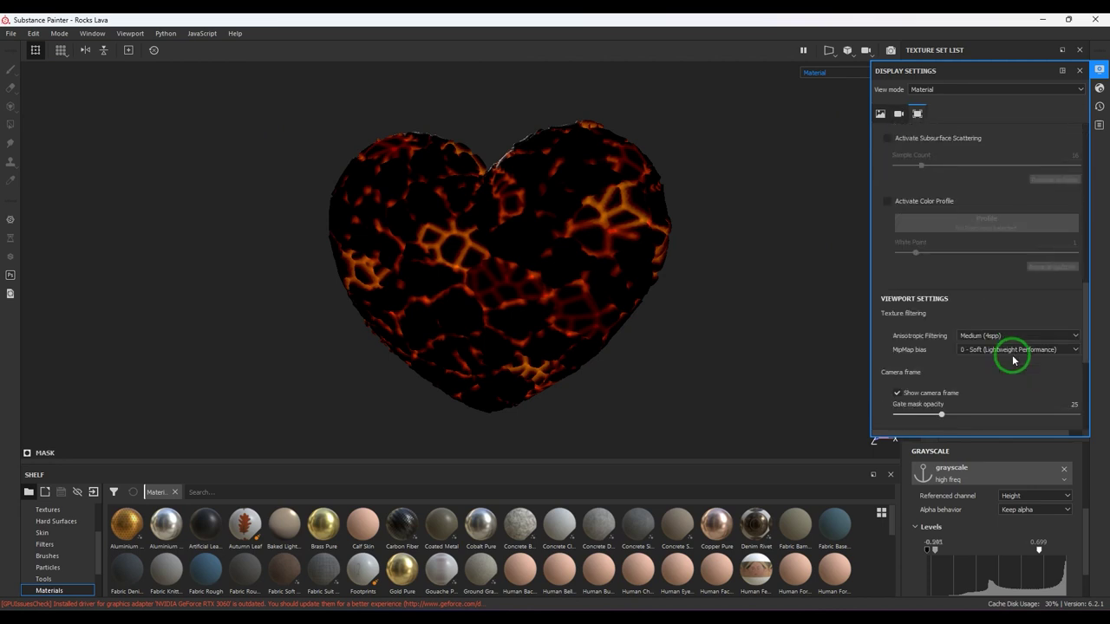
scroll(1011, 355, down, 10)
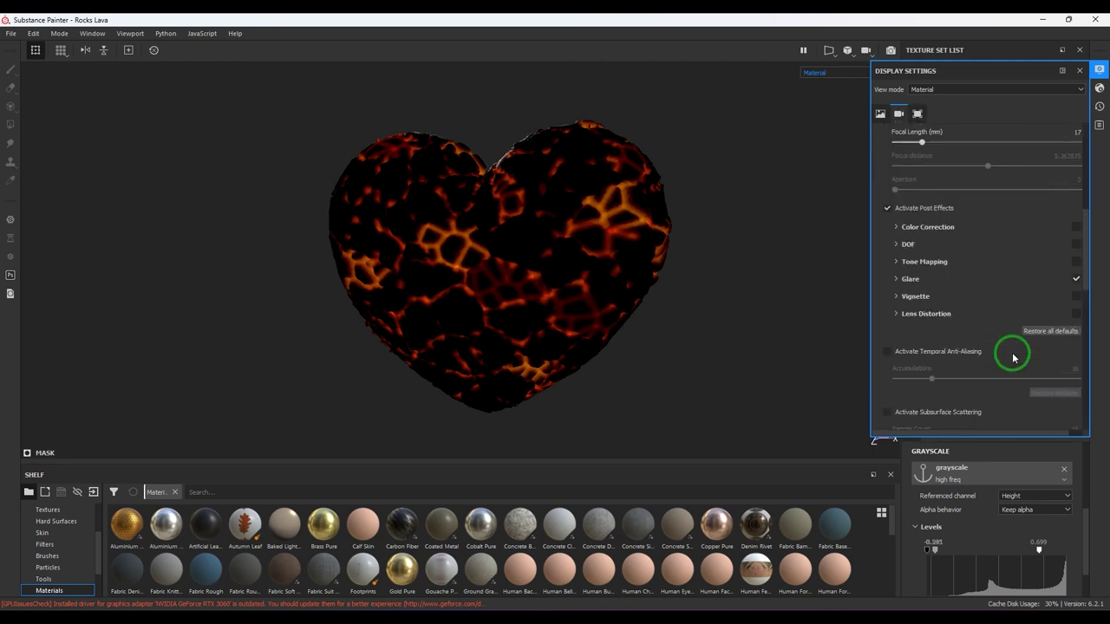
scroll(1011, 355, up, 20)
Step: Switch the viewport to Iray and give it a black clear-colour background
click(59, 33)
click(87, 61)
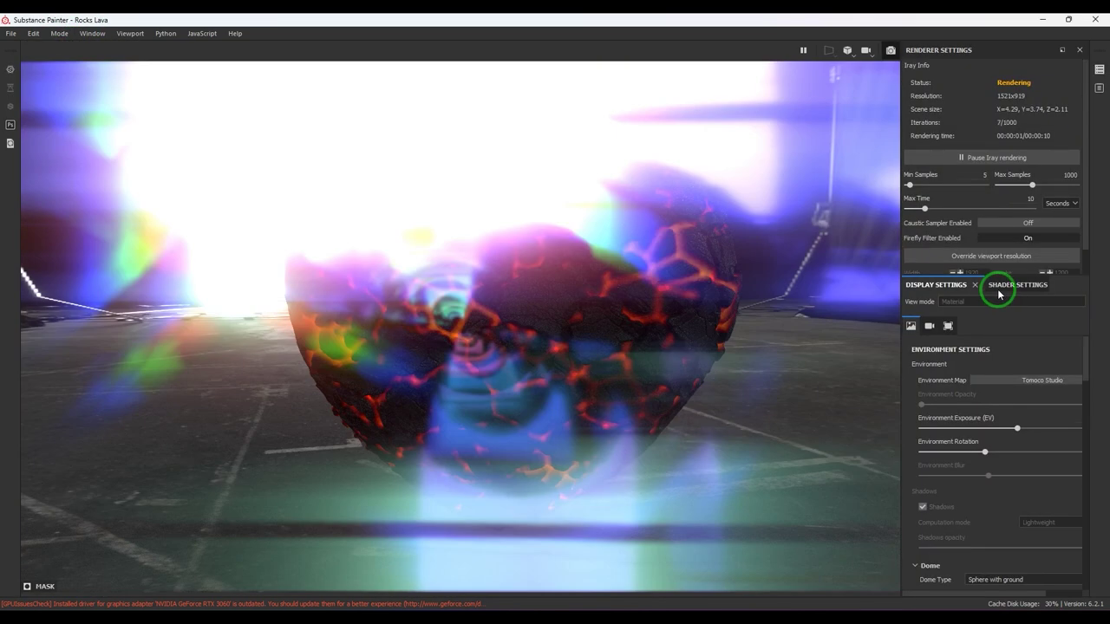
scroll(1026, 396, down, 5)
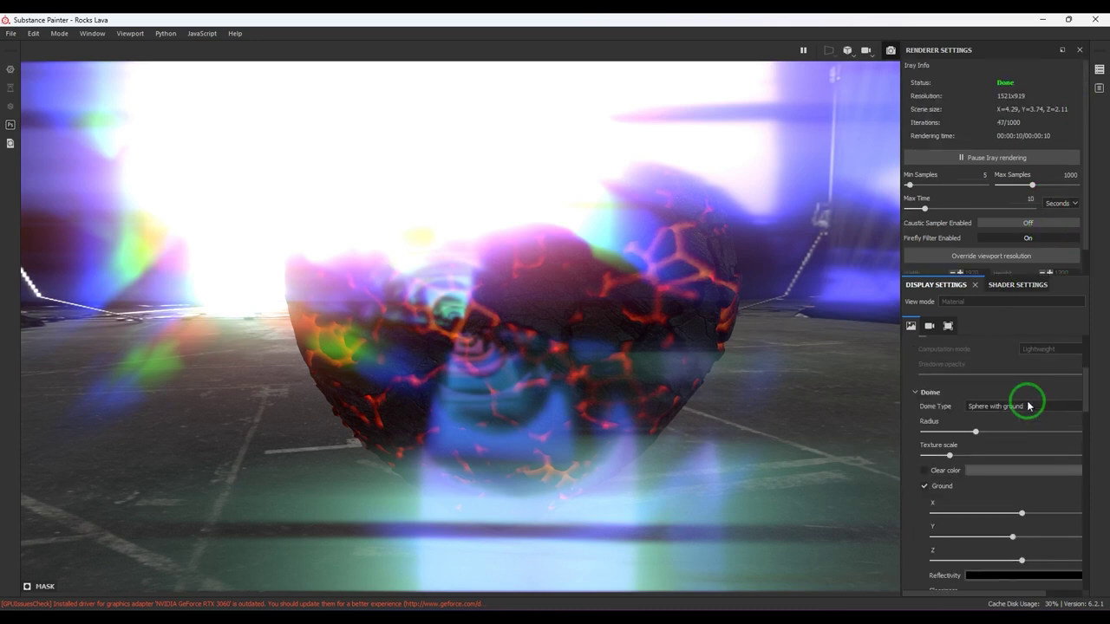
click(924, 435)
click(986, 436)
click(954, 559)
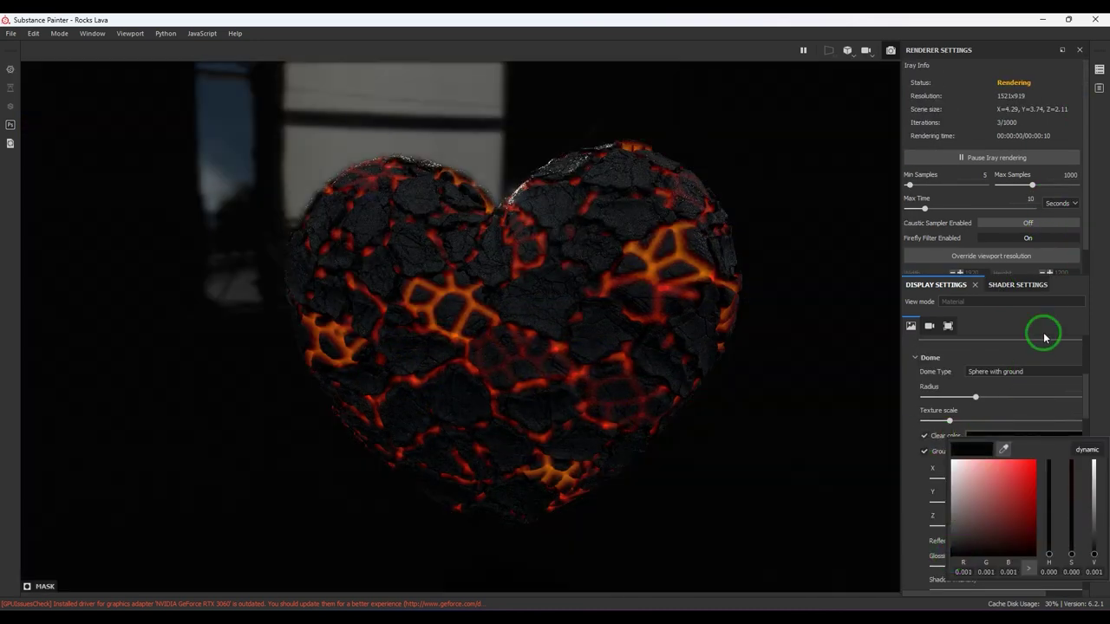
click(1002, 388)
Step: Enable tone mapping at exposure 1.25 and rotate the environment lighting to 153
scroll(1021, 404, down, 3)
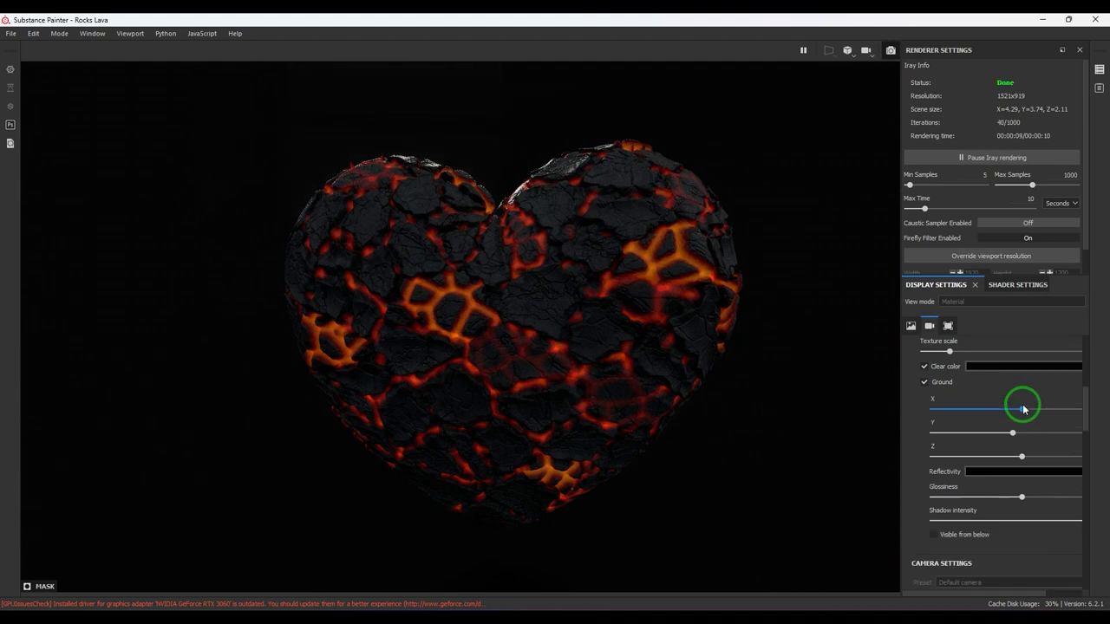
scroll(1020, 402, down, 10)
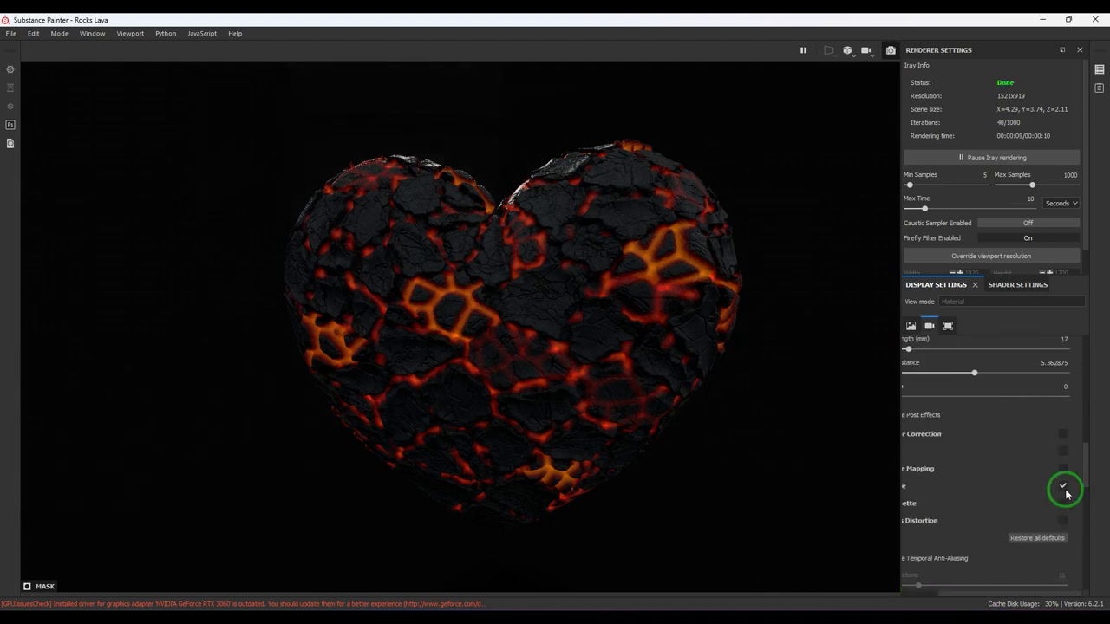
scroll(962, 572, down, 2)
click(948, 590)
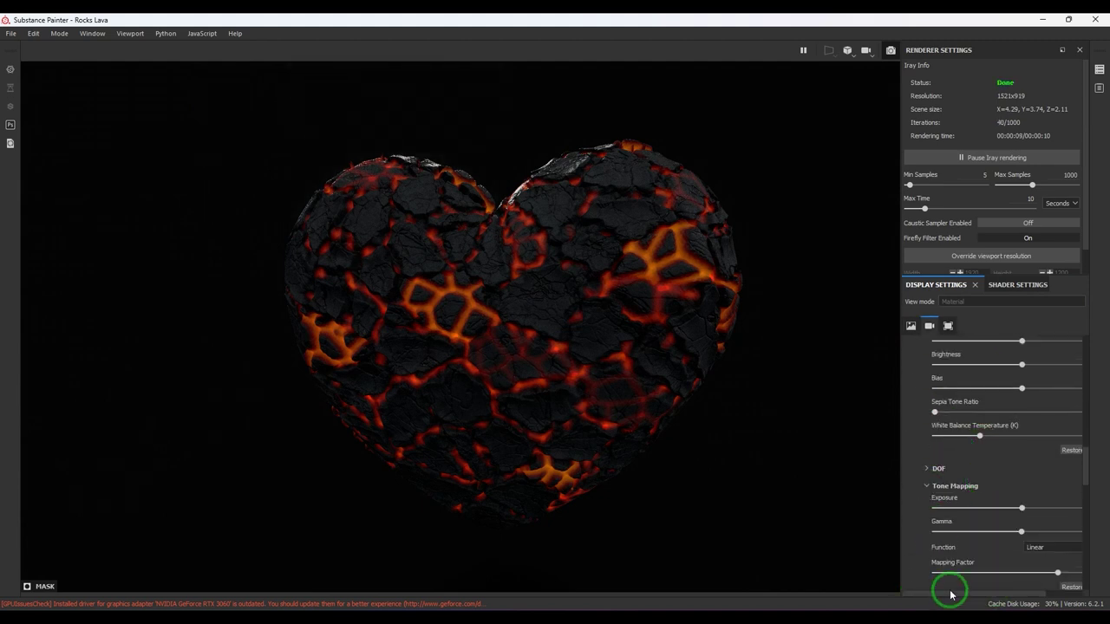
click(1075, 486)
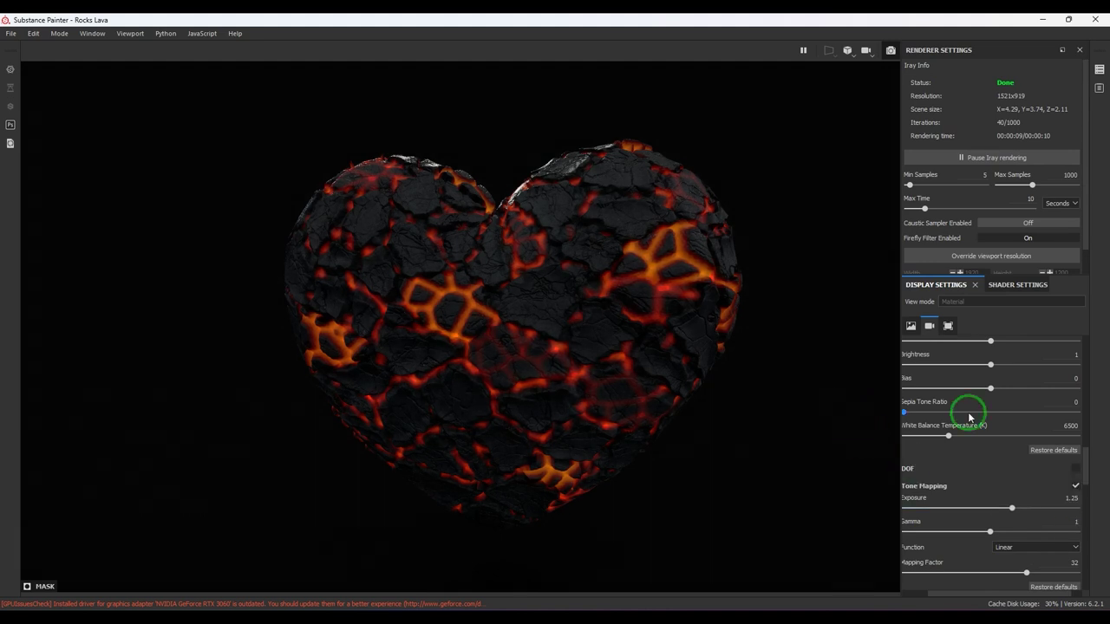
click(911, 325)
click(971, 447)
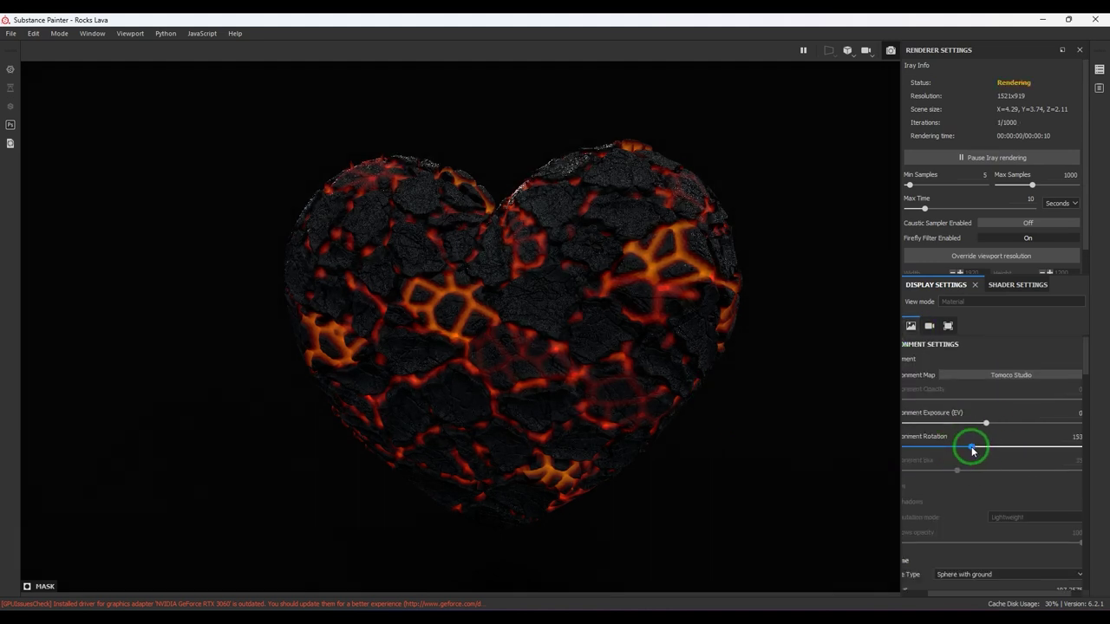